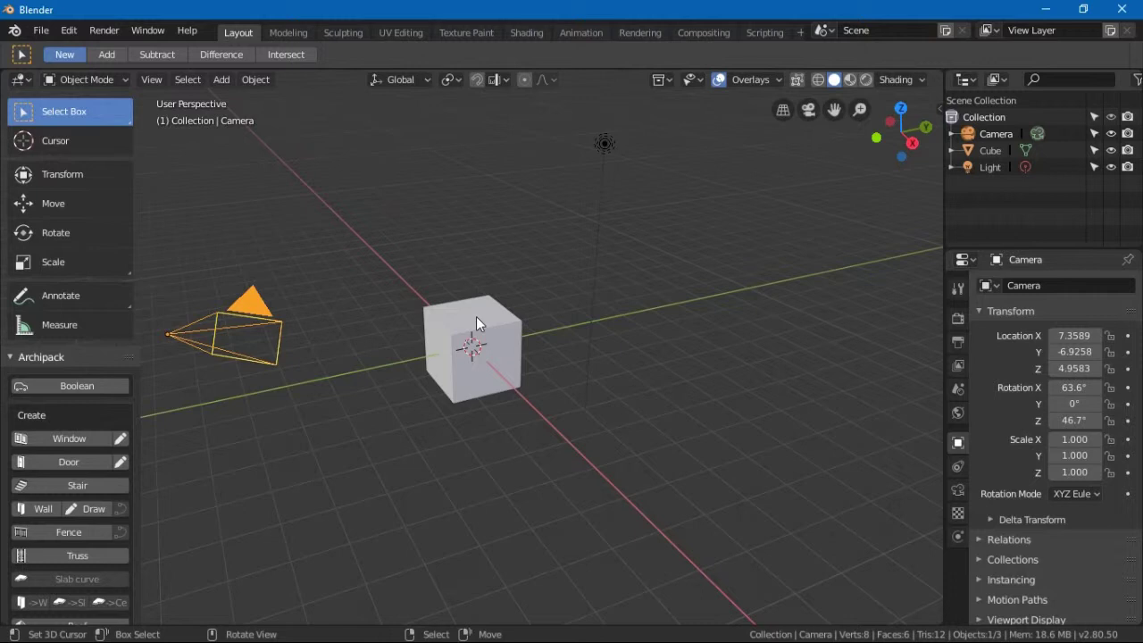
Step: In front view, add the bottle picture from the user's Downloads folder as a background image
key("KP_1")
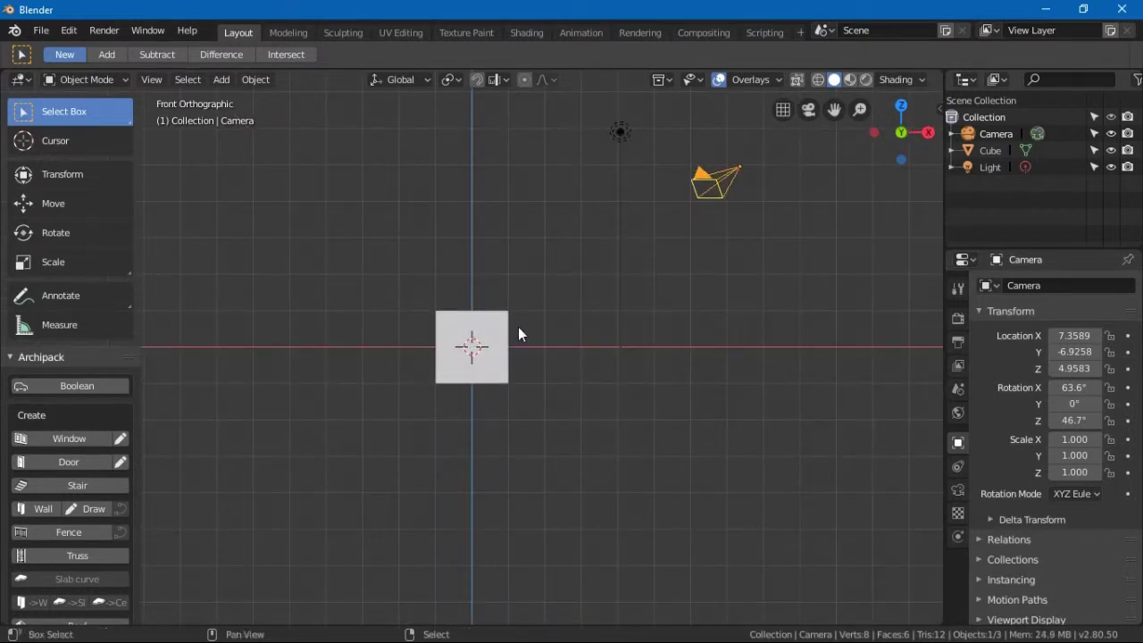
key("shift+a")
mouse_move(514, 334)
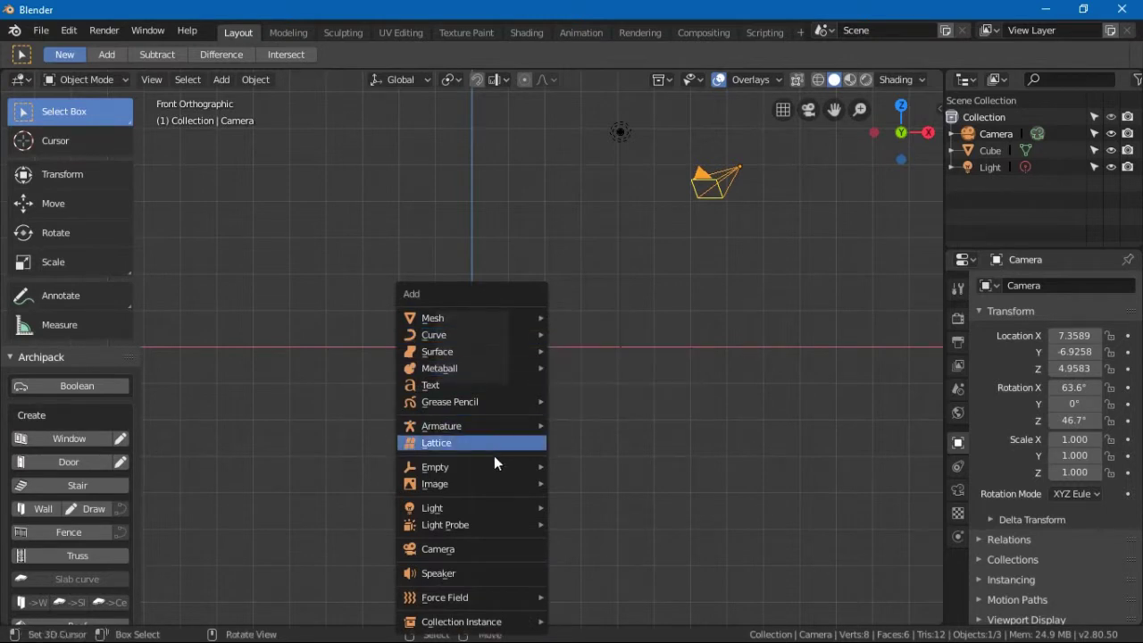
mouse_move(452, 484)
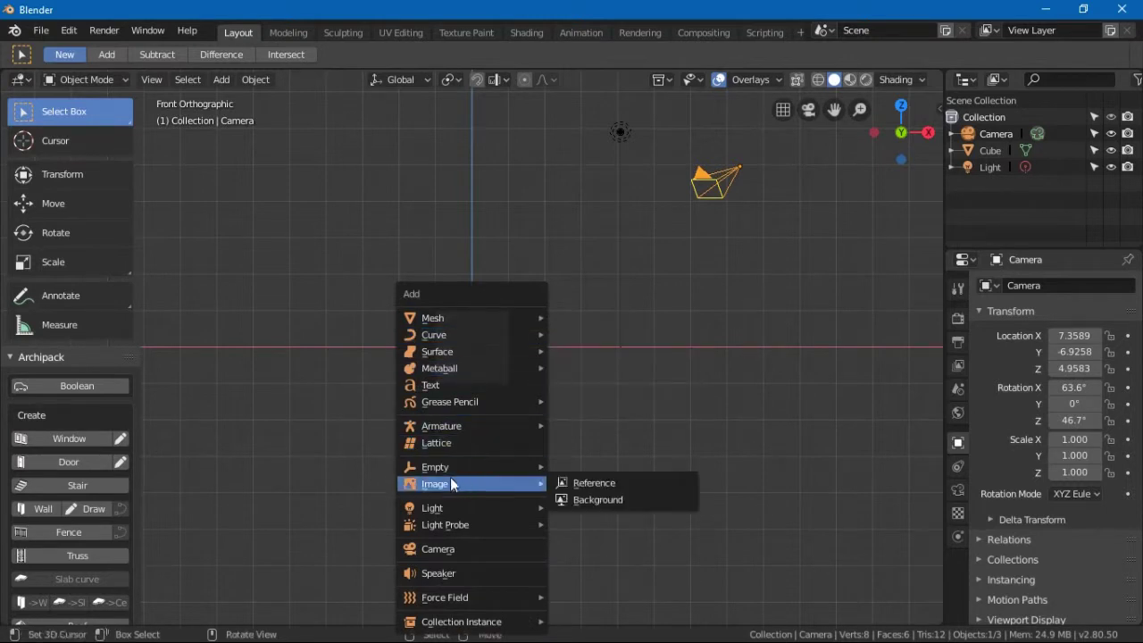
left_click(586, 500)
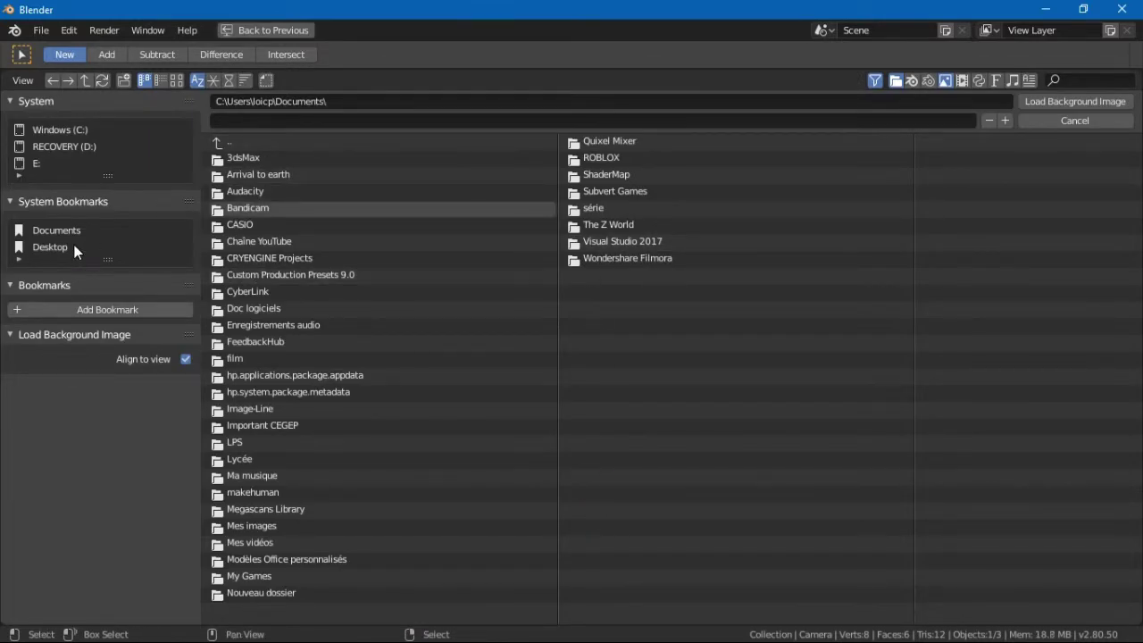
left_click(59, 130)
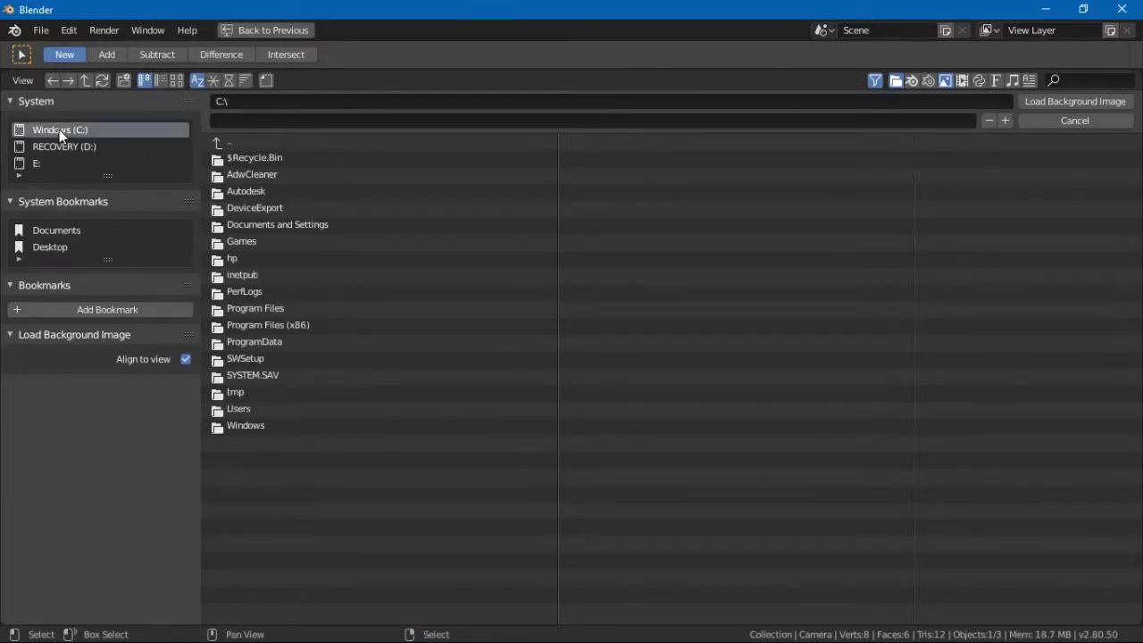
left_click(237, 409)
left_click(251, 208)
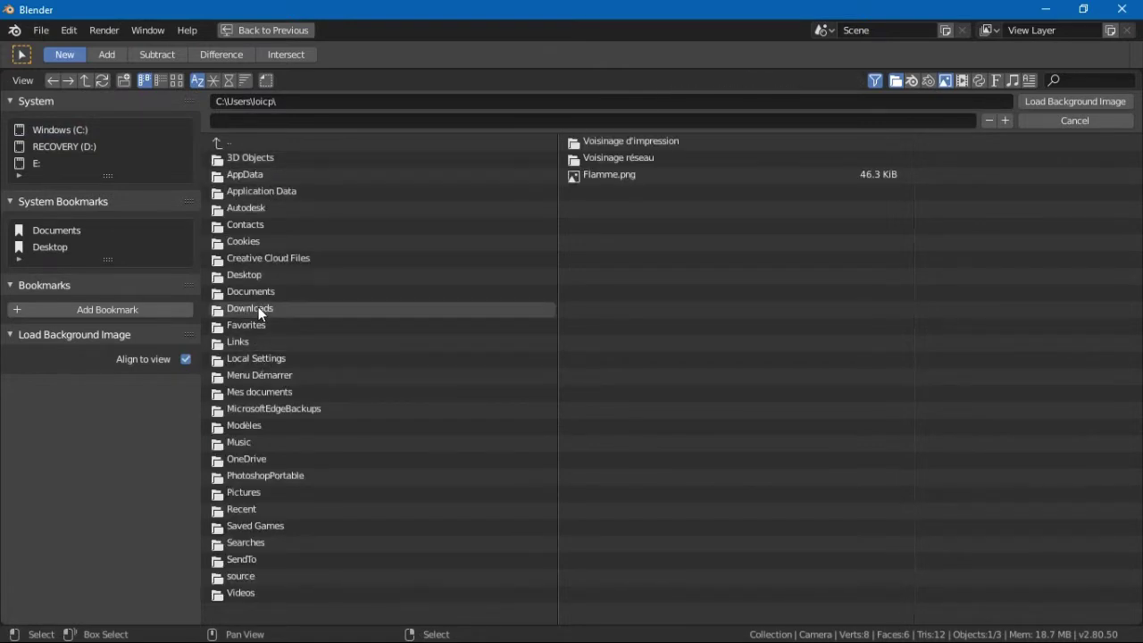
left_click(258, 307)
left_click(314, 253)
left_click(1036, 102)
scroll(506, 390, "up", 4)
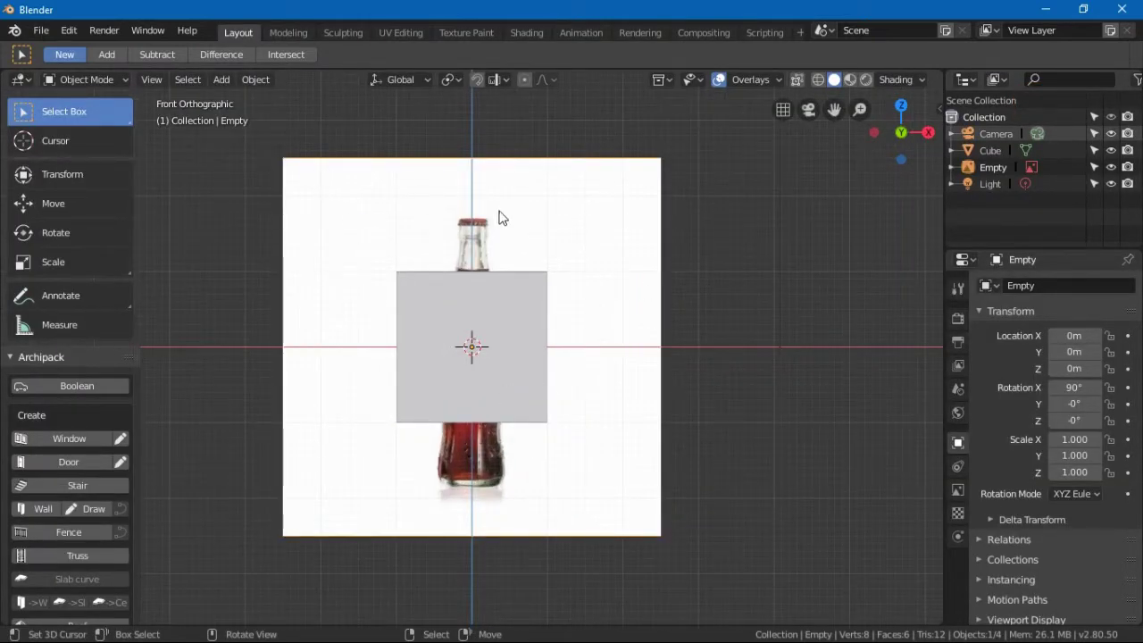
Step: Delete the default cube that covers the bottle image
left_click(537, 364)
left_click(531, 368)
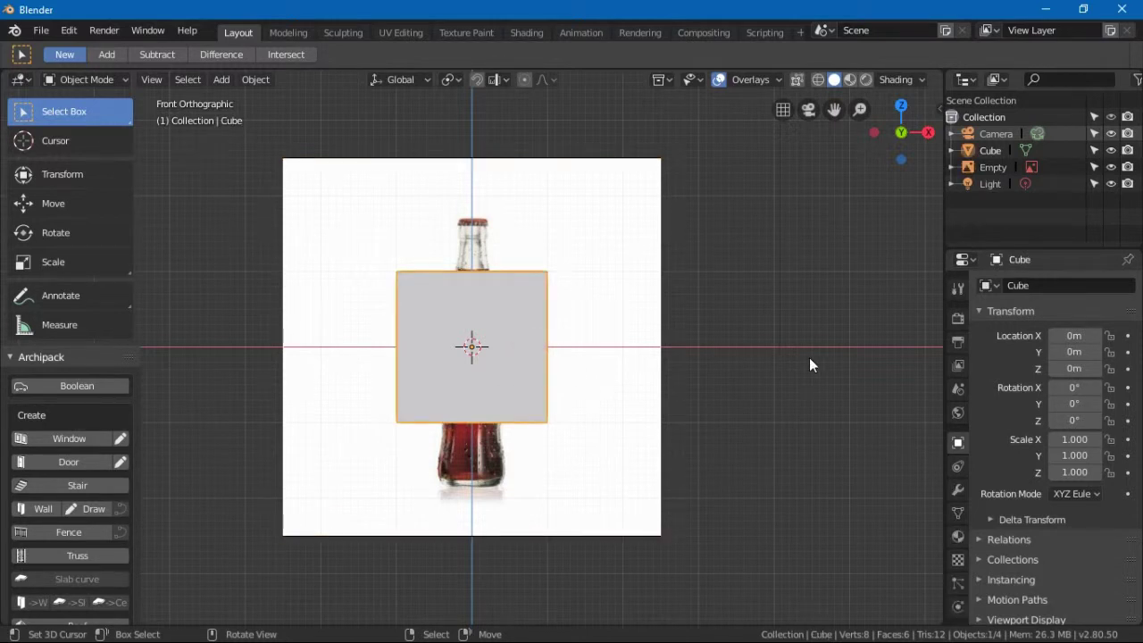
key("Delete")
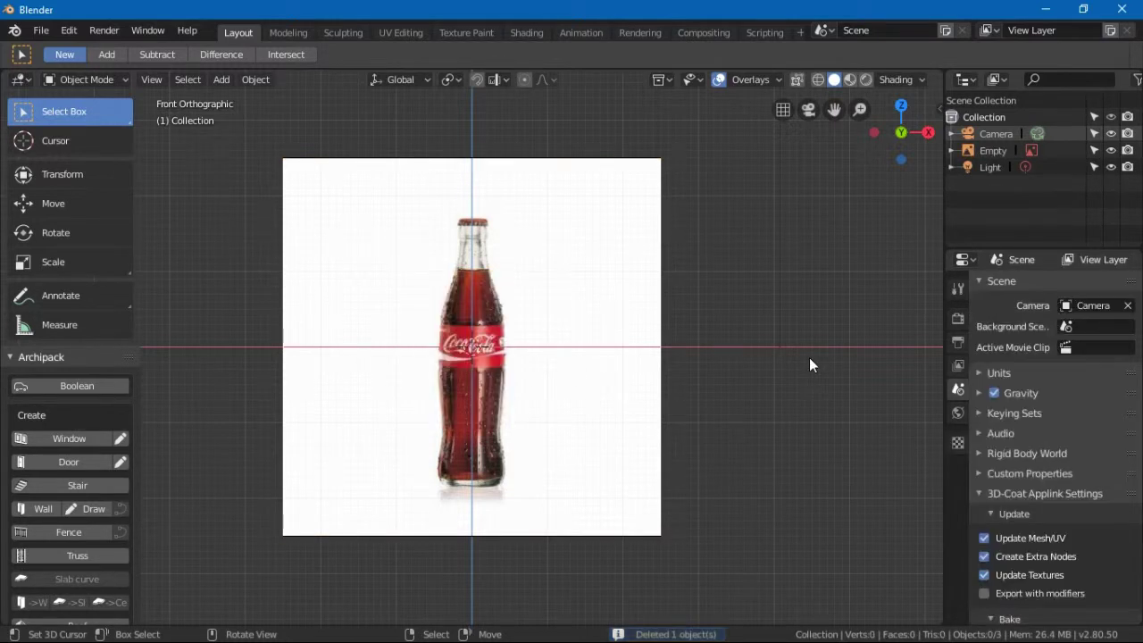
Step: Add a mesh circle at the origin
key("shift+a")
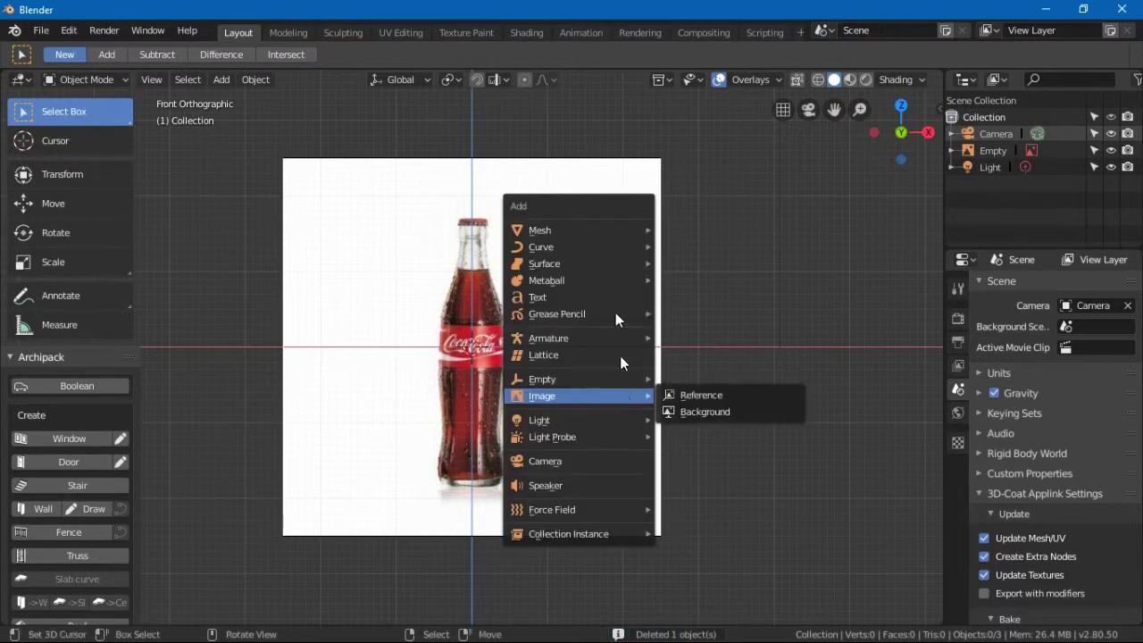
mouse_move(592, 233)
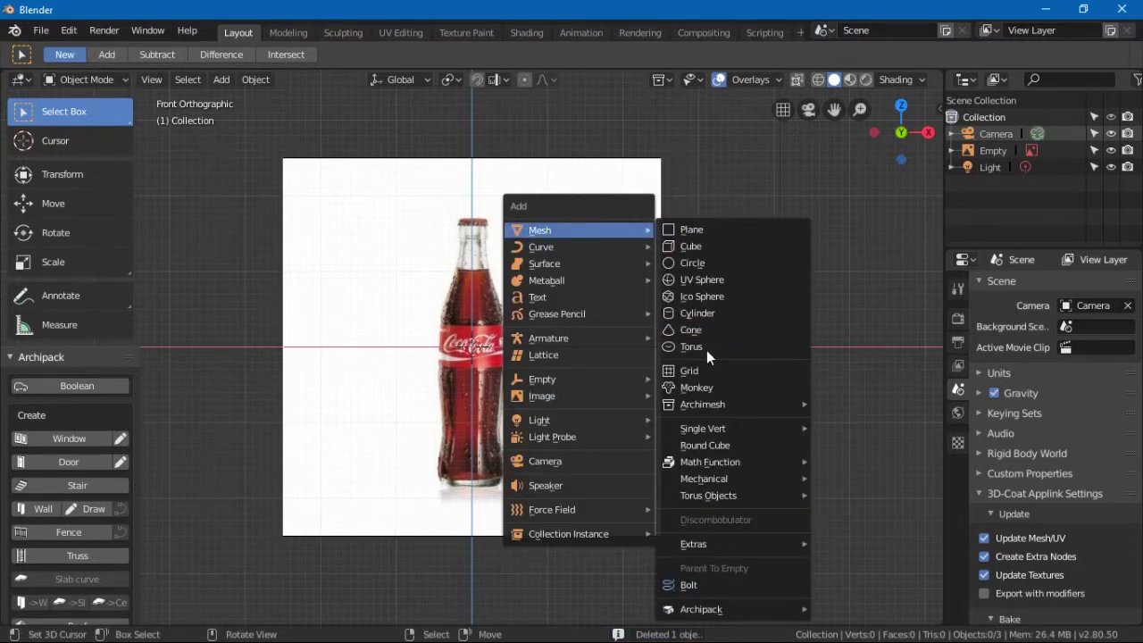
left_click(698, 261)
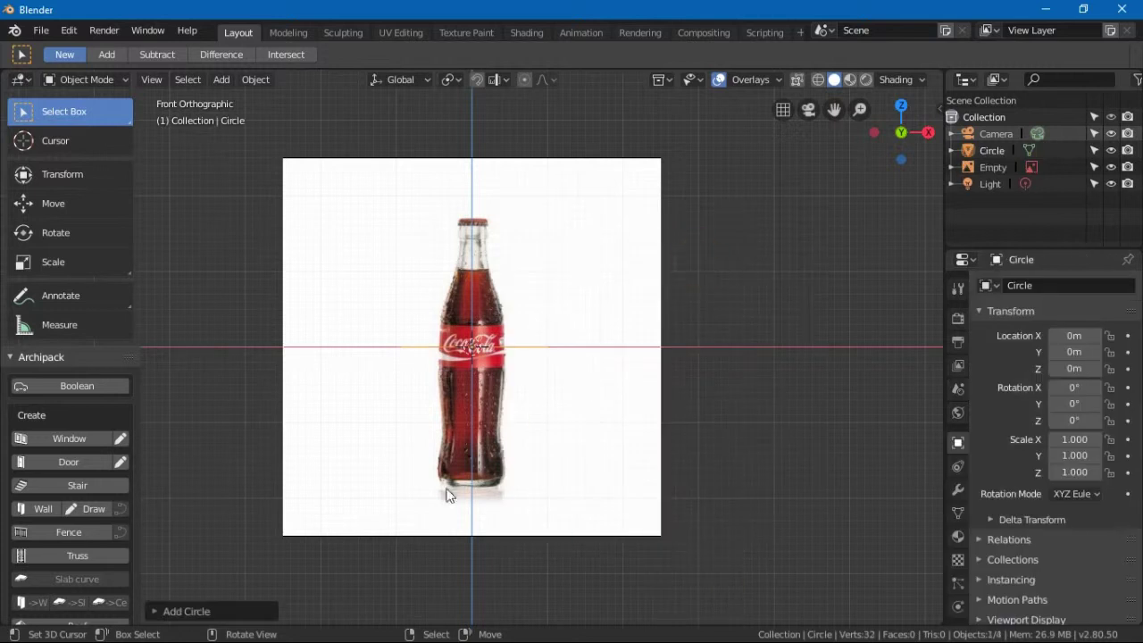
Step: Switch the viewport shading to Wireframe
middle_click_drag(549, 455, 551, 375, "shift")
key("z")
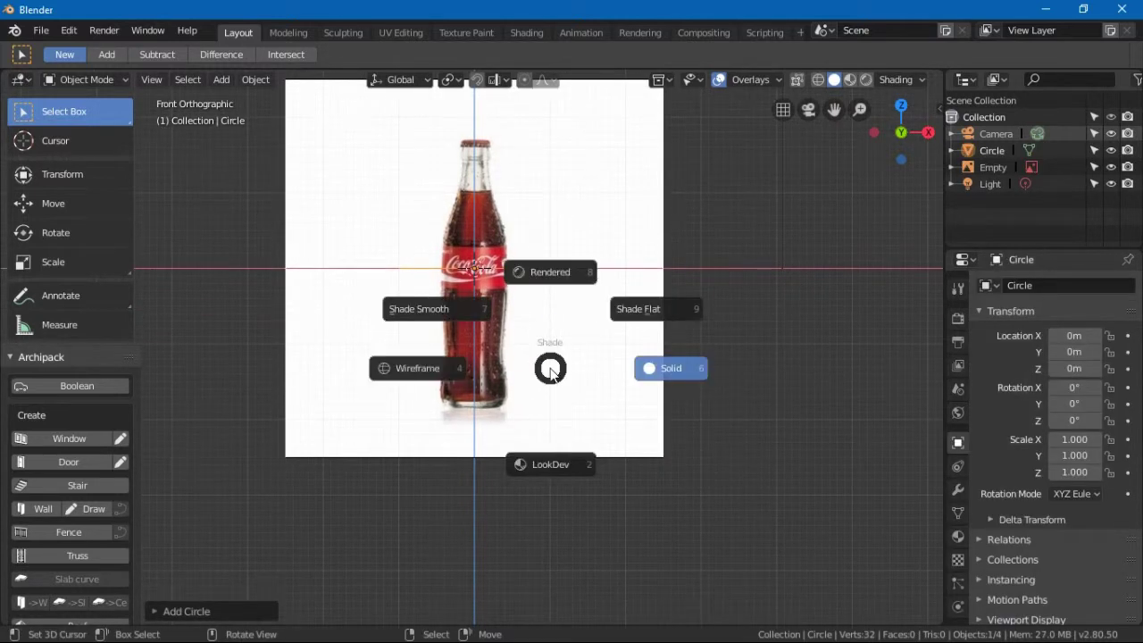
left_click(465, 364)
scroll(636, 345, "up", 2)
scroll(637, 345, "up", 5)
scroll(639, 279, "down", 5)
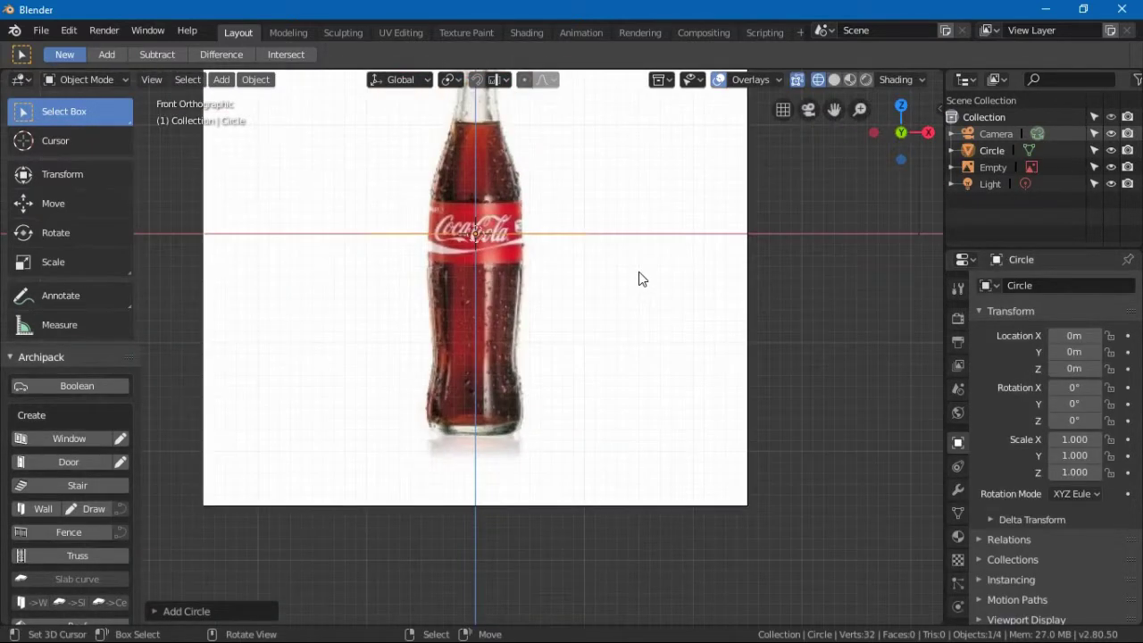
Step: Move the circle down along Z to about -1.85 m, level with the base of the bottle
key("ctrl+Tab")
key("g")
key("z")
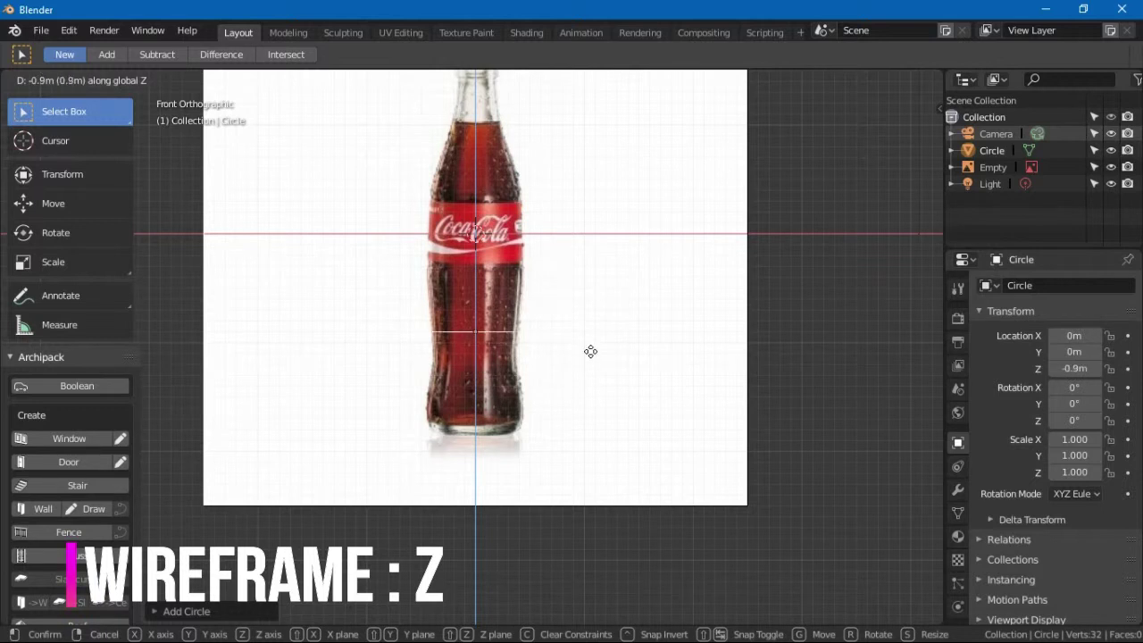
left_click(594, 453)
scroll(654, 463, "up", 1)
scroll(655, 463, "up", 1)
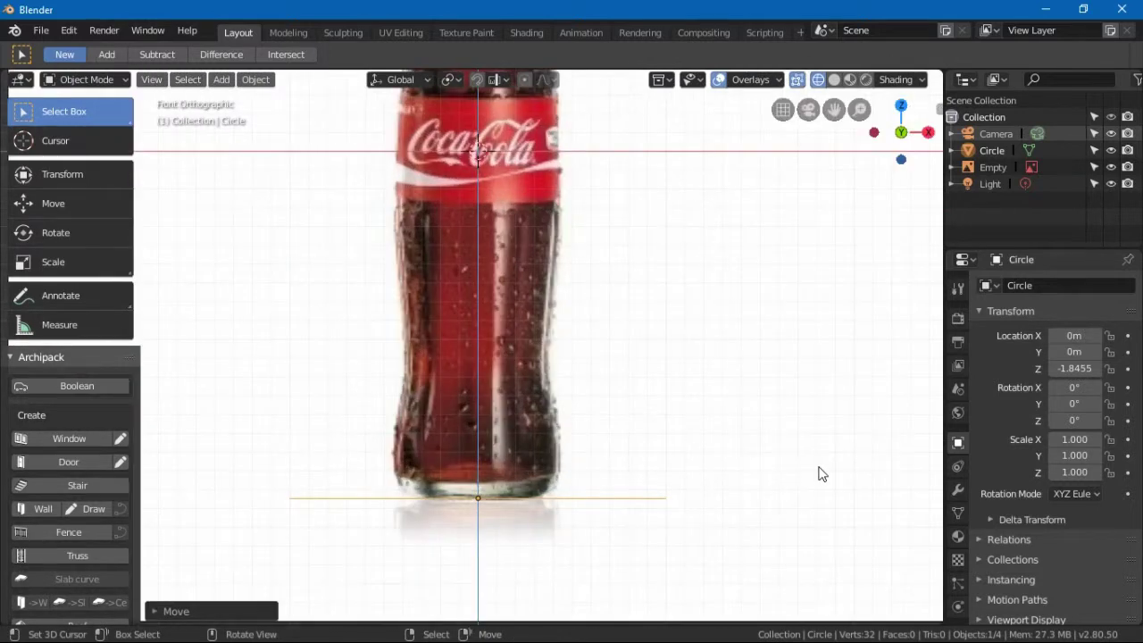
Step: Scale the circle to about 0.24, and in Edit Mode enlarge its vertices slightly to match the width of the bottle's base
key("s")
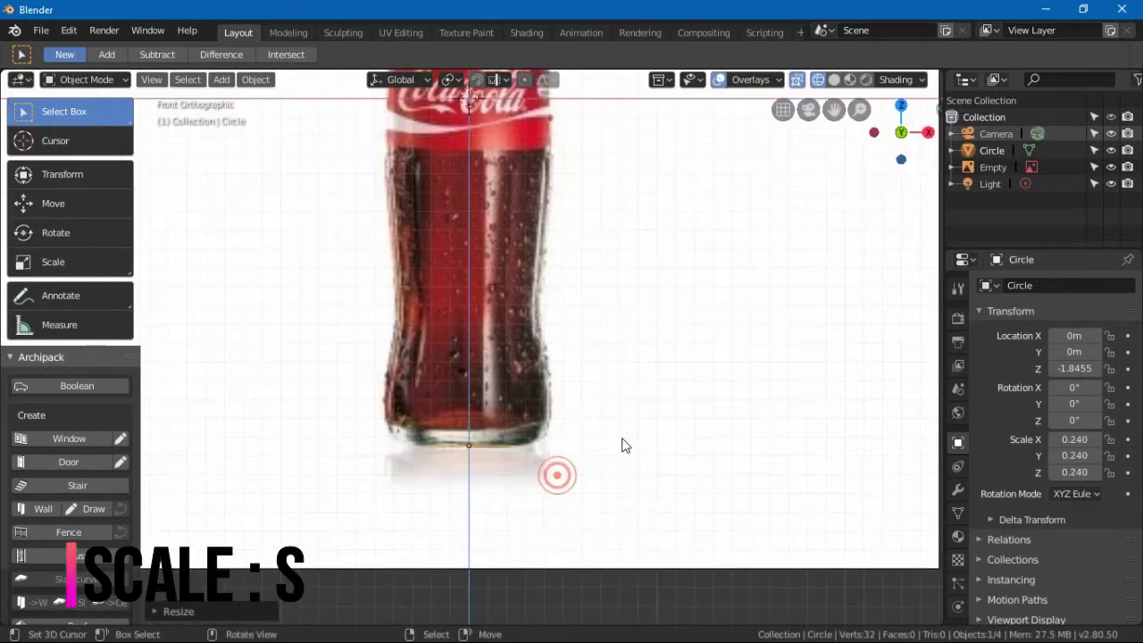
key("ctrl+Tab")
left_click(734, 439)
scroll(625, 429, "up", 6)
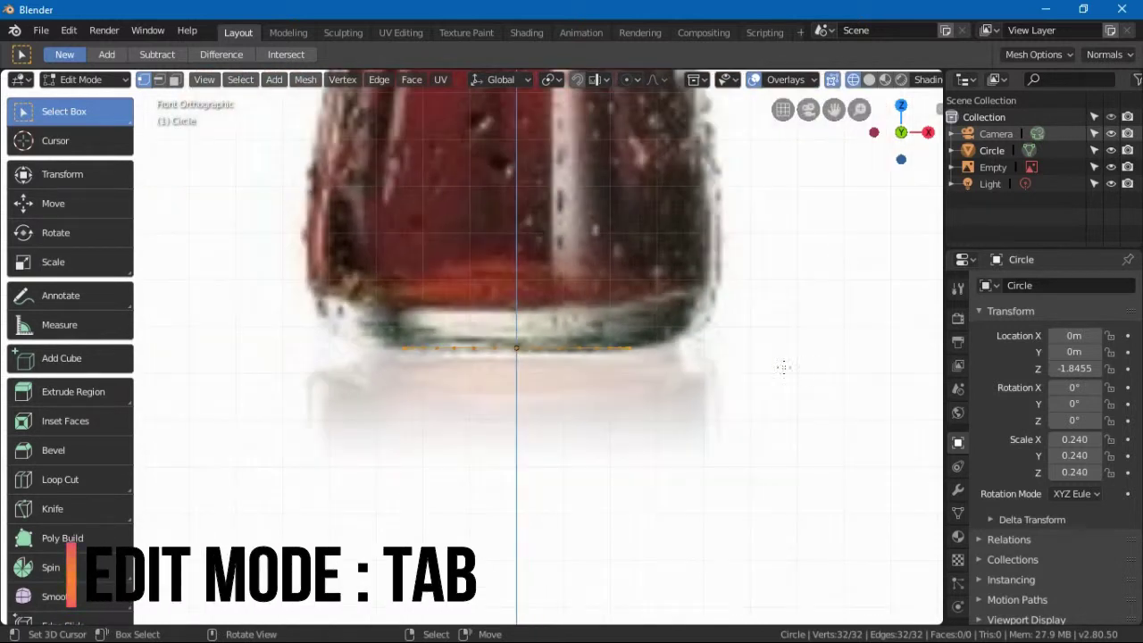
key("s")
left_click(755, 367)
scroll(750, 362, "down", 6)
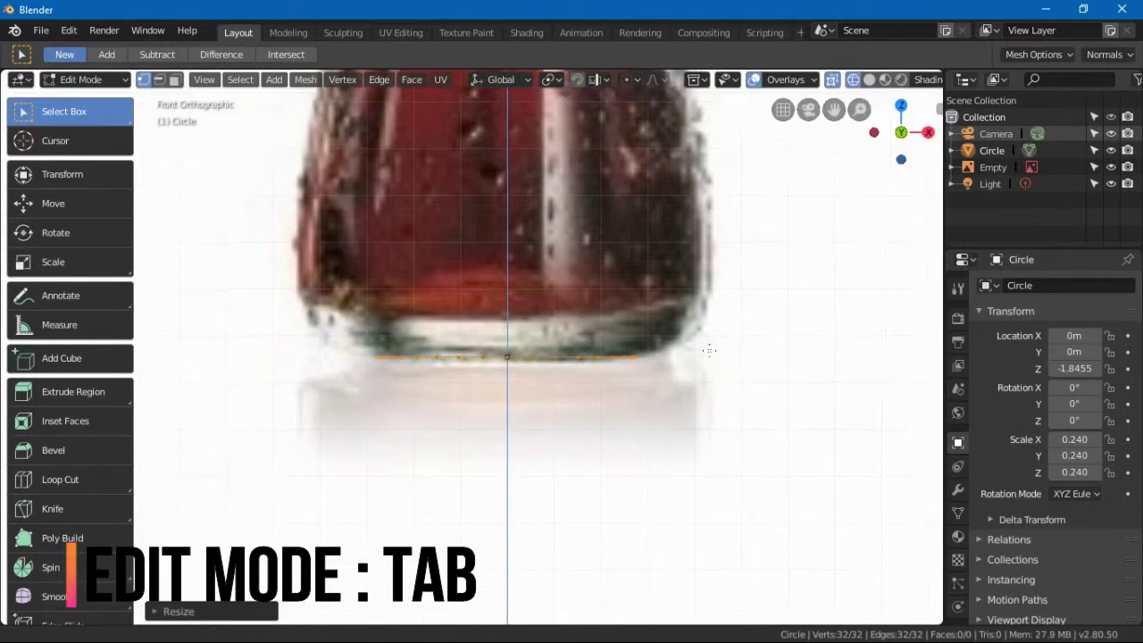
Step: Try raising the circle's vertices along Z with the Move tool, undo it, and return to the Select Box tool
scroll(634, 301, "up", 4)
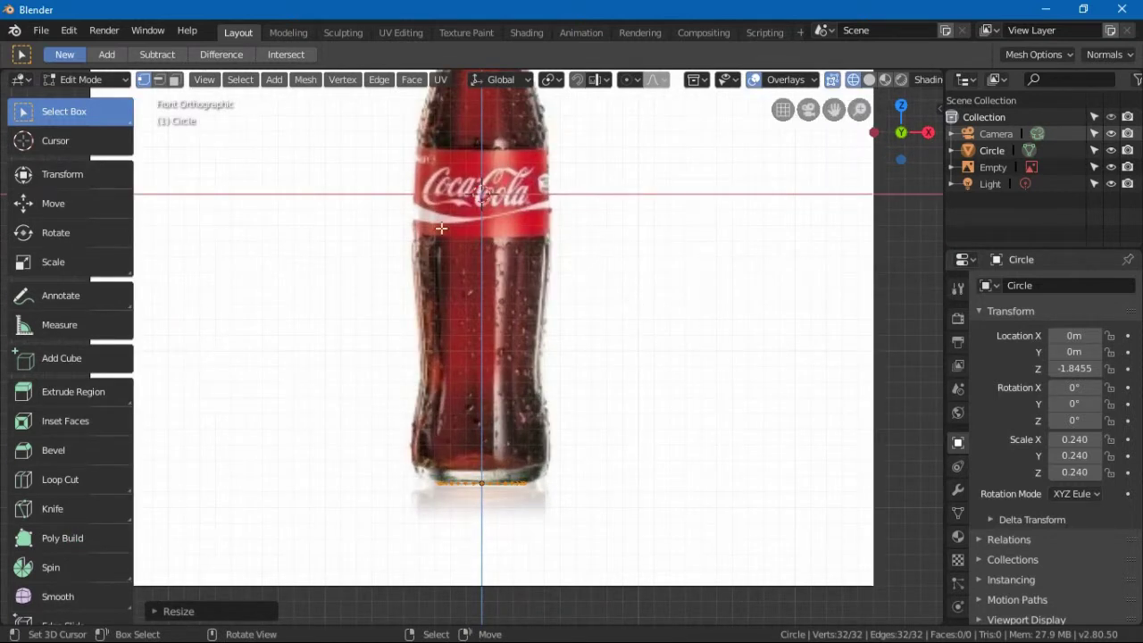
scroll(618, 420, "up", 1)
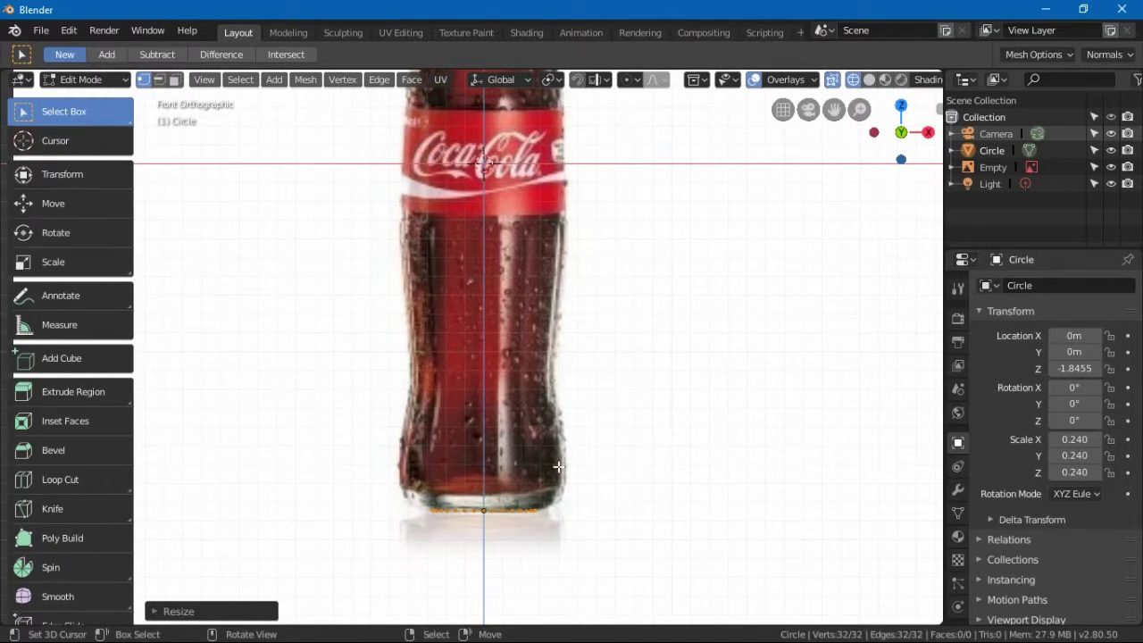
left_click(92, 203)
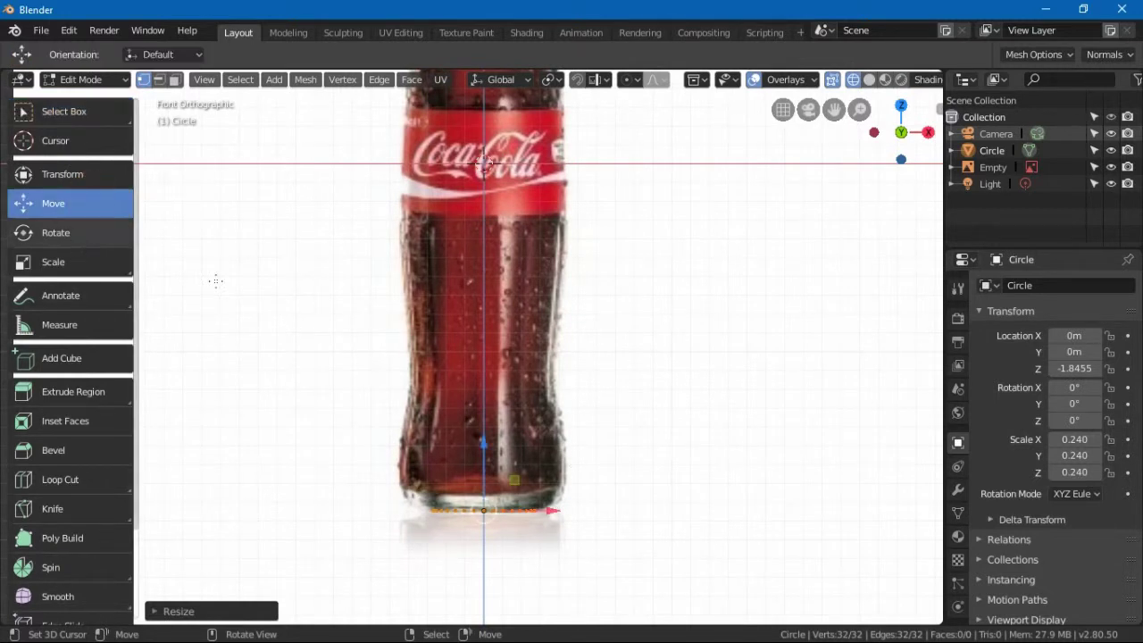
left_click_drag(483, 448, 484, 364)
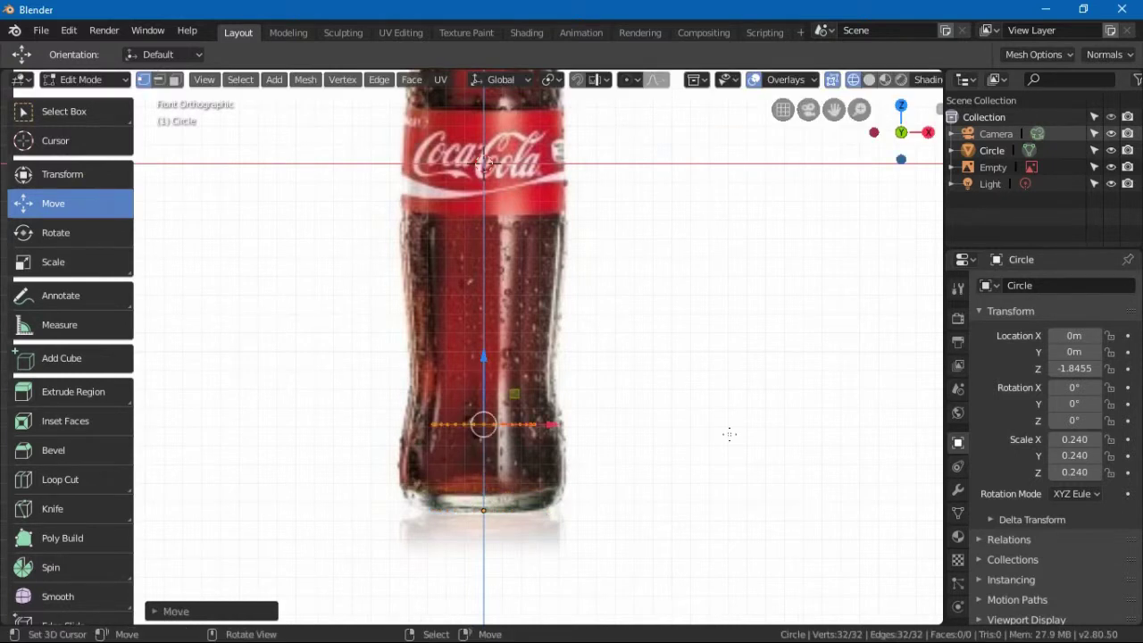
key("ctrl+z")
scroll(539, 437, "up", 3)
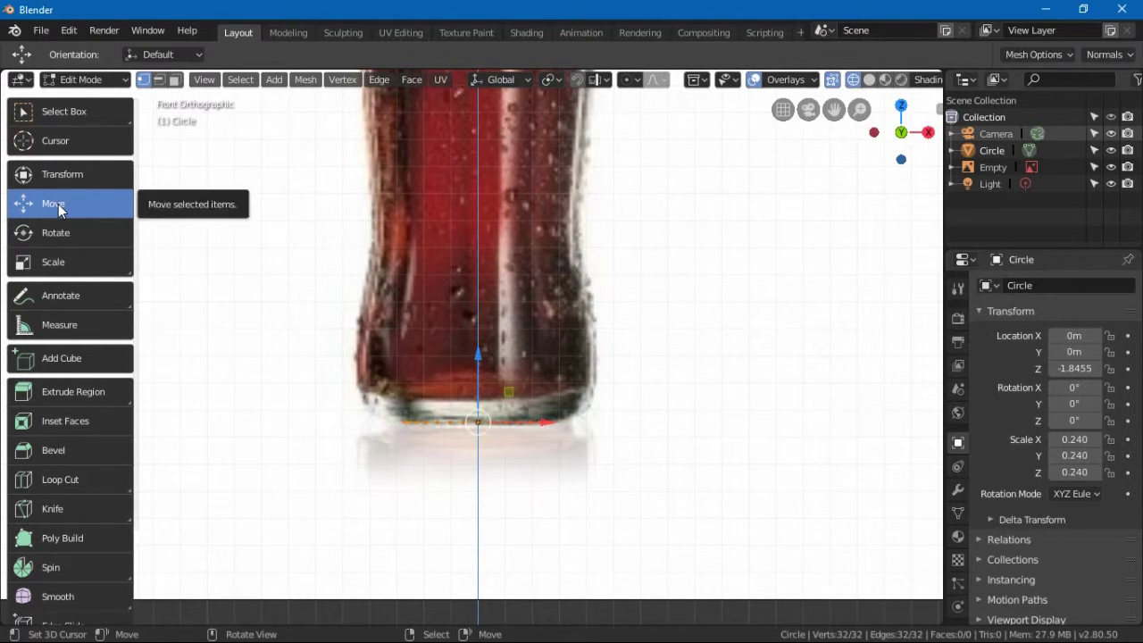
left_click(57, 139)
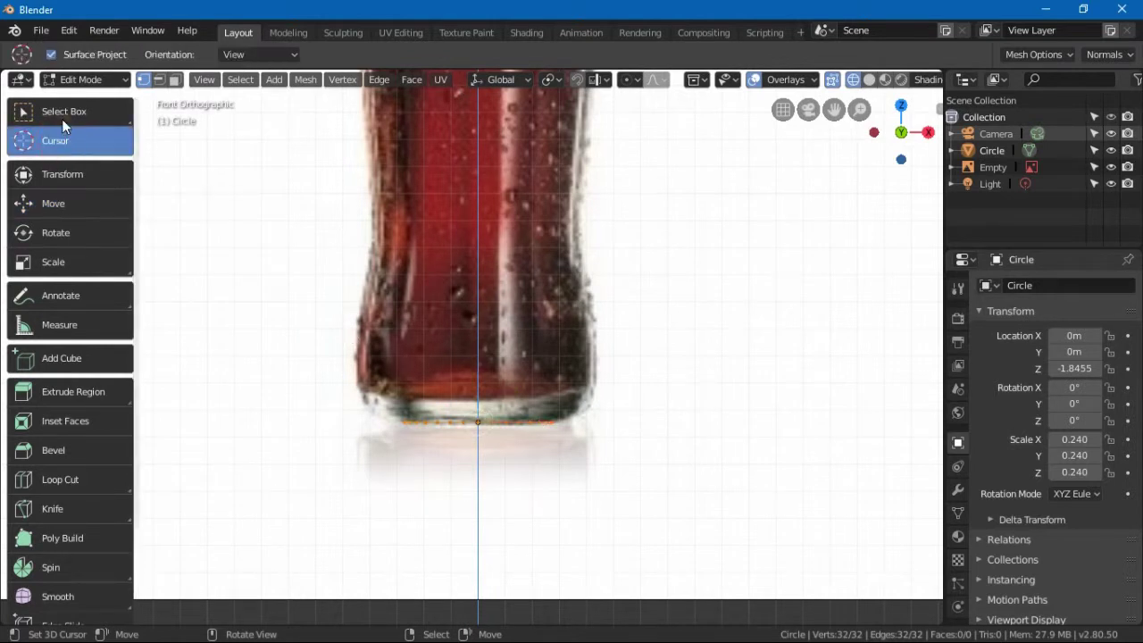
left_click(59, 112)
scroll(604, 444, "up", 3)
scroll(625, 351, "down", 4)
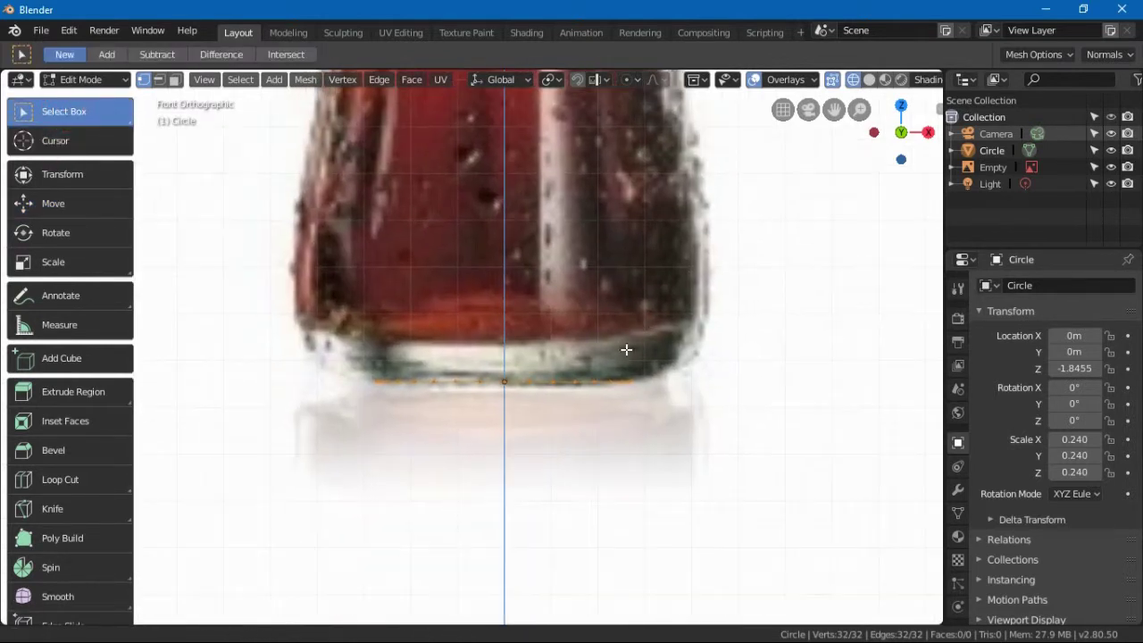
scroll(693, 361, "down", 2)
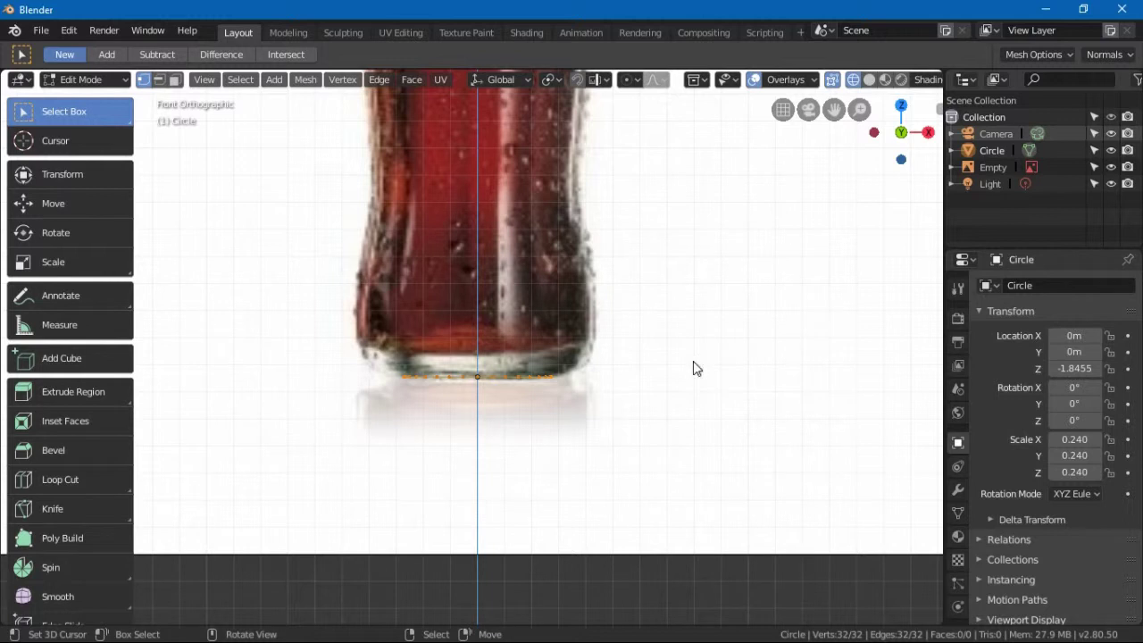
Step: Switch the circle to Object Mode and back to Edit Mode
key("ctrl+Tab")
left_click(590, 373)
scroll(649, 388, "down", 3)
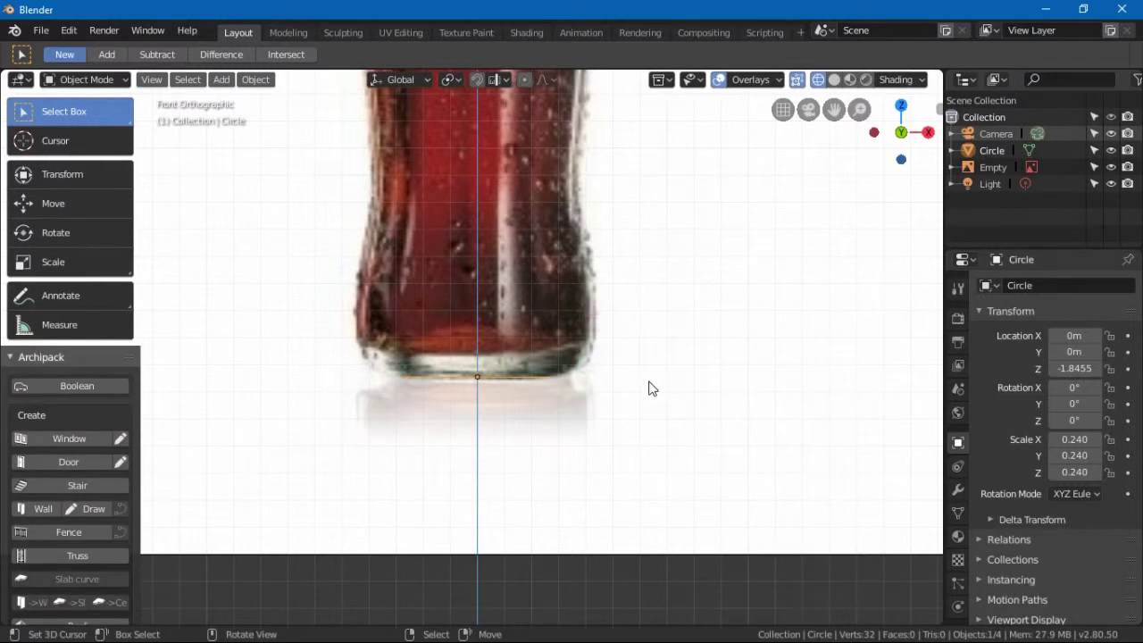
middle_click_drag(615, 294, 625, 391, "shift")
scroll(625, 391, "down", 2)
key("ctrl+Tab")
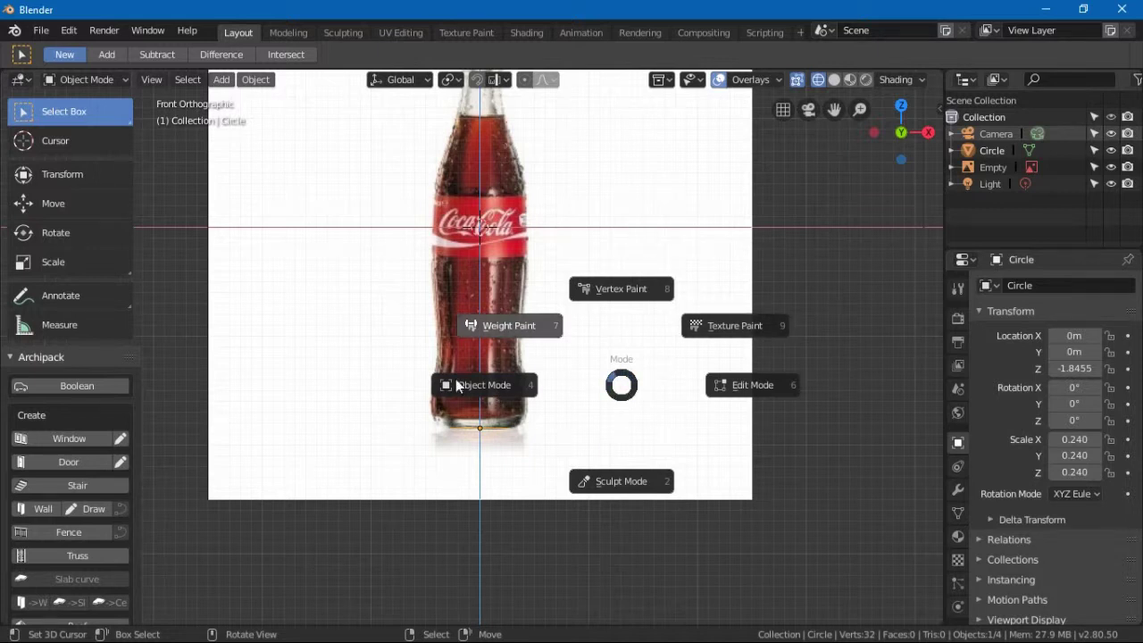
left_click(735, 394)
Step: Extrude the circle about 0.06 m up along Z and scale the new ring outward to match the bottle's flared base
scroll(653, 518, "up", 5)
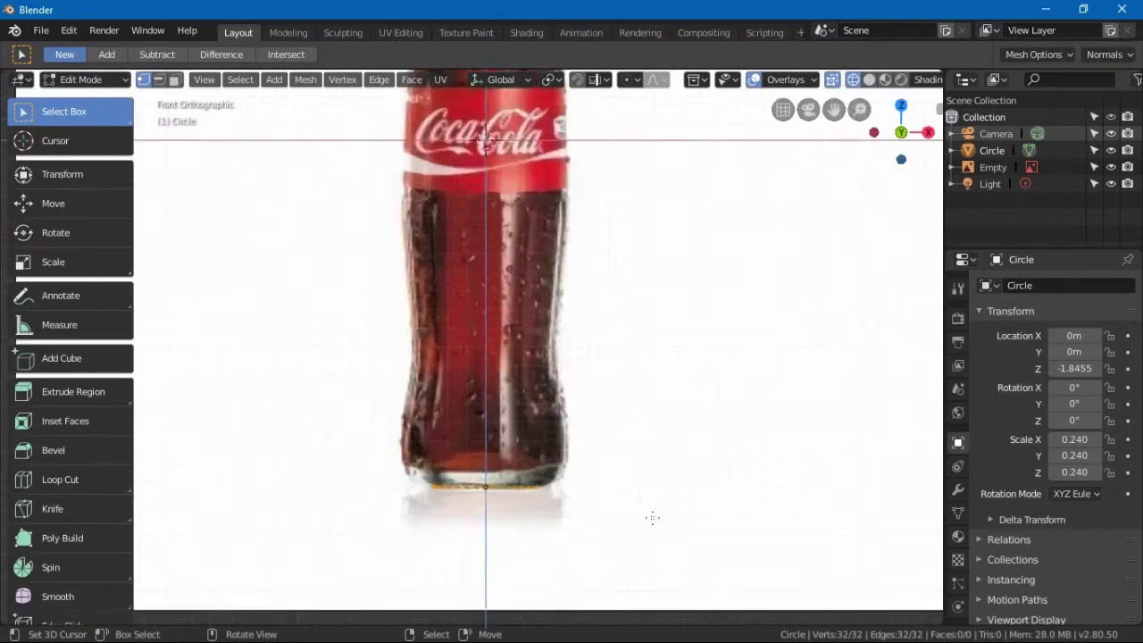
scroll(628, 435, "up", 3)
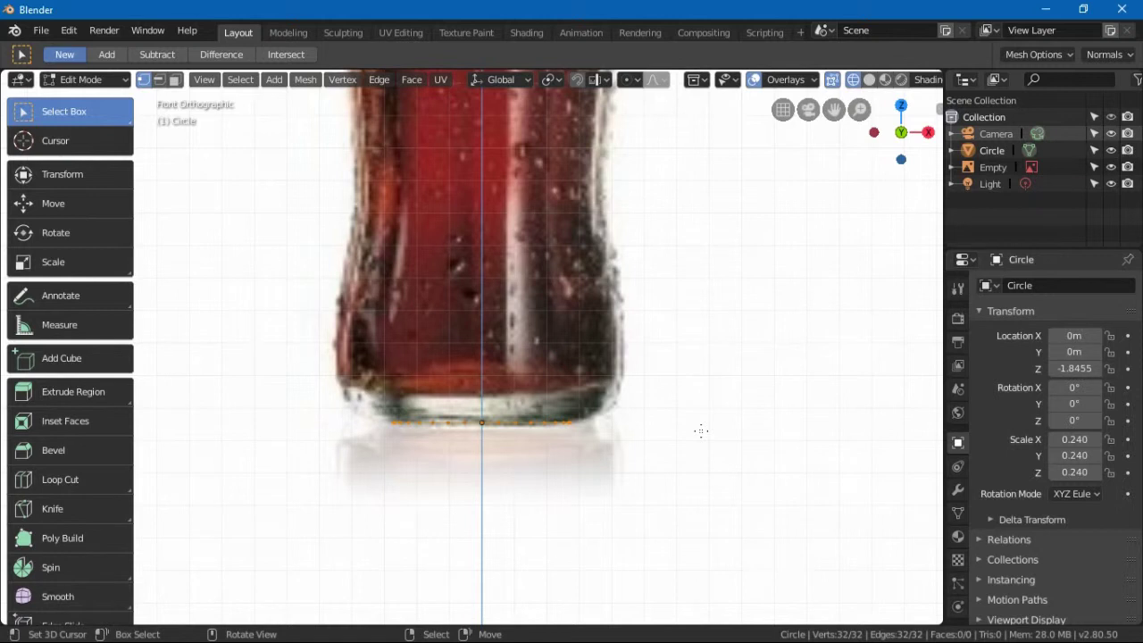
scroll(57, 440, "down", 4)
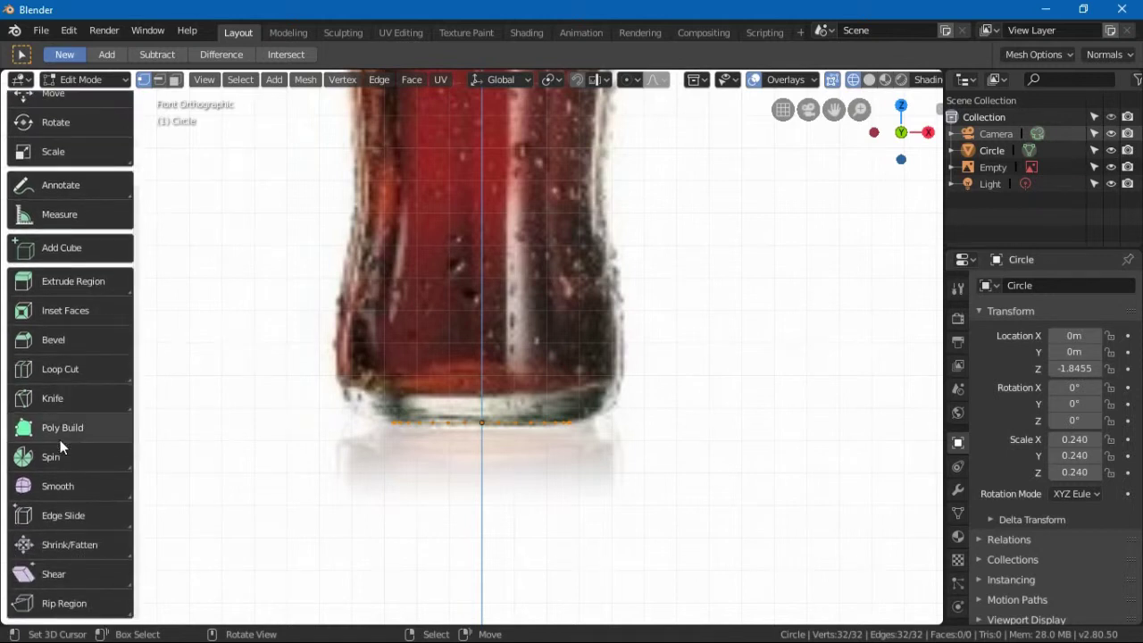
scroll(60, 444, "up", 4)
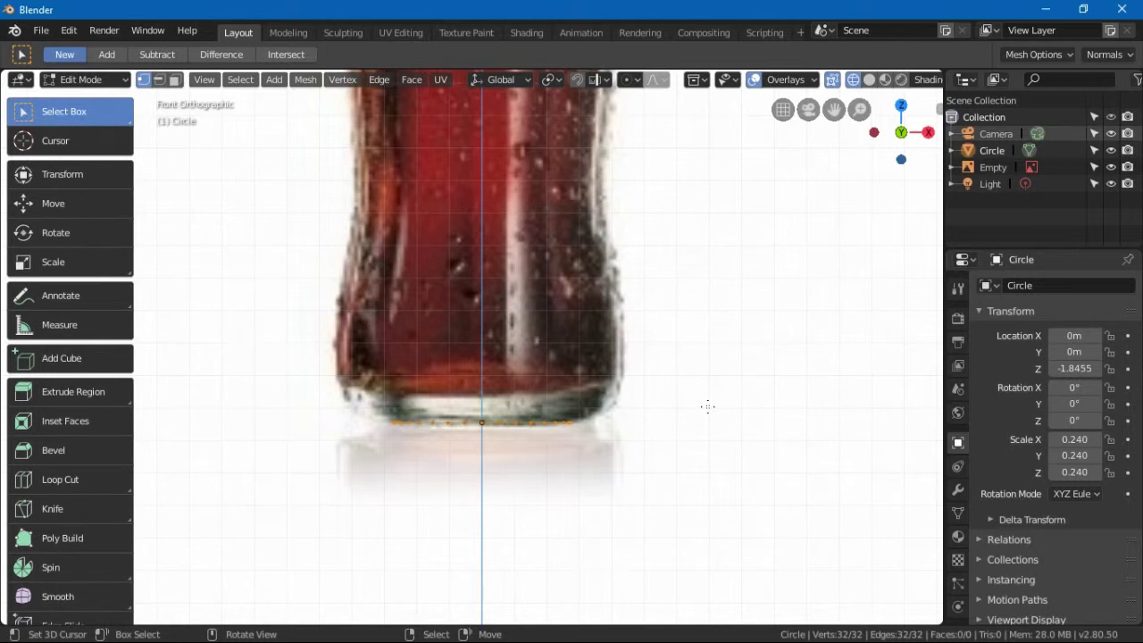
key("e")
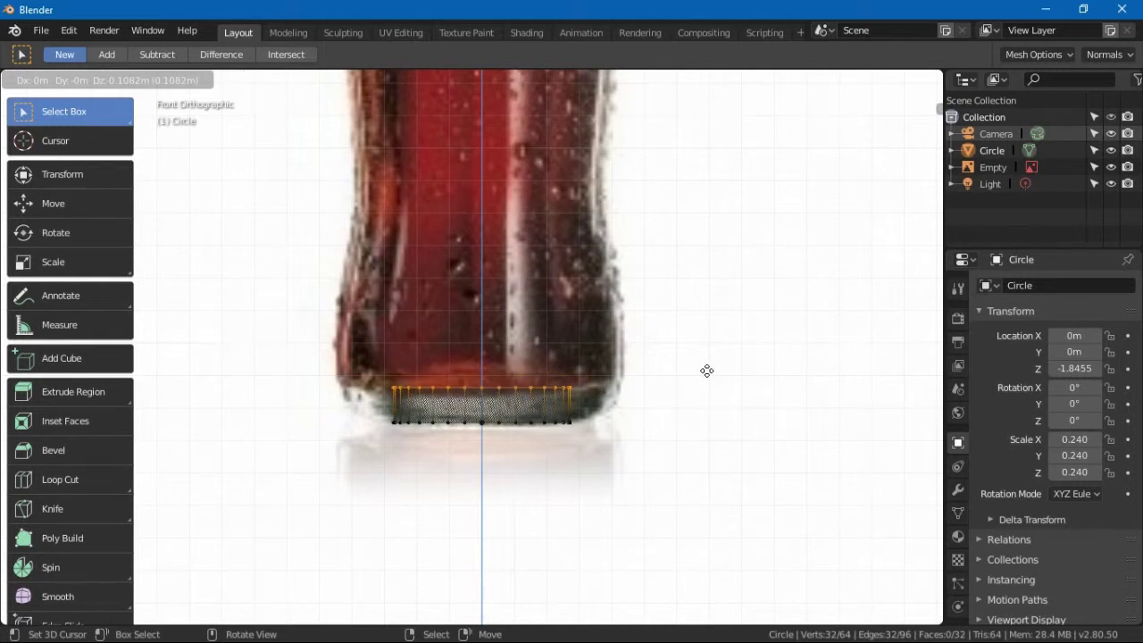
key("z")
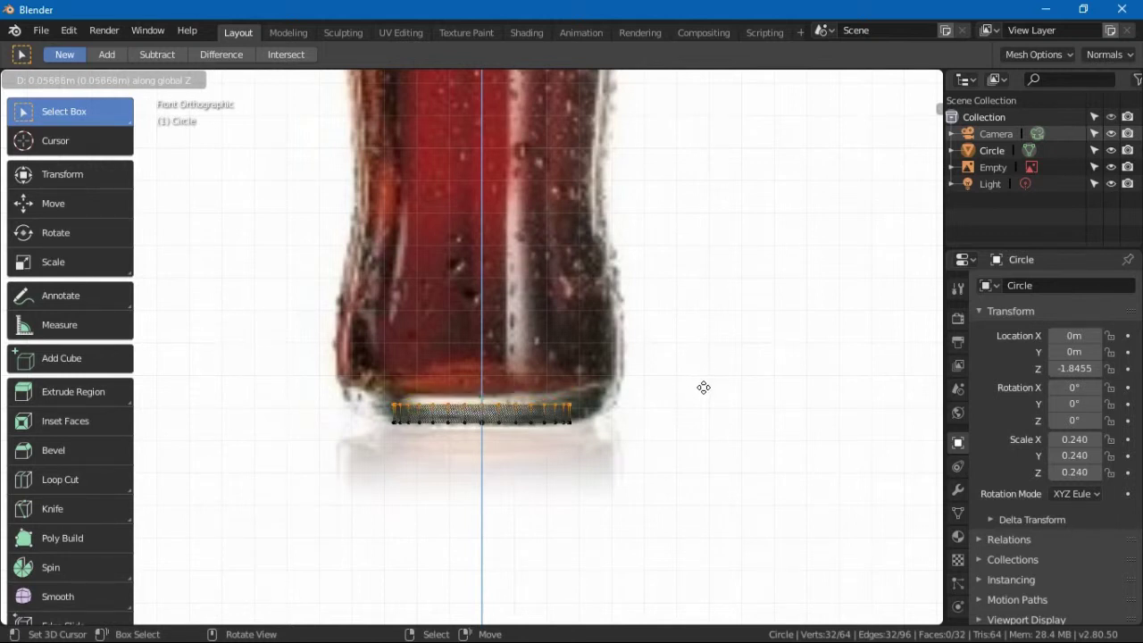
left_click(703, 385)
key("s")
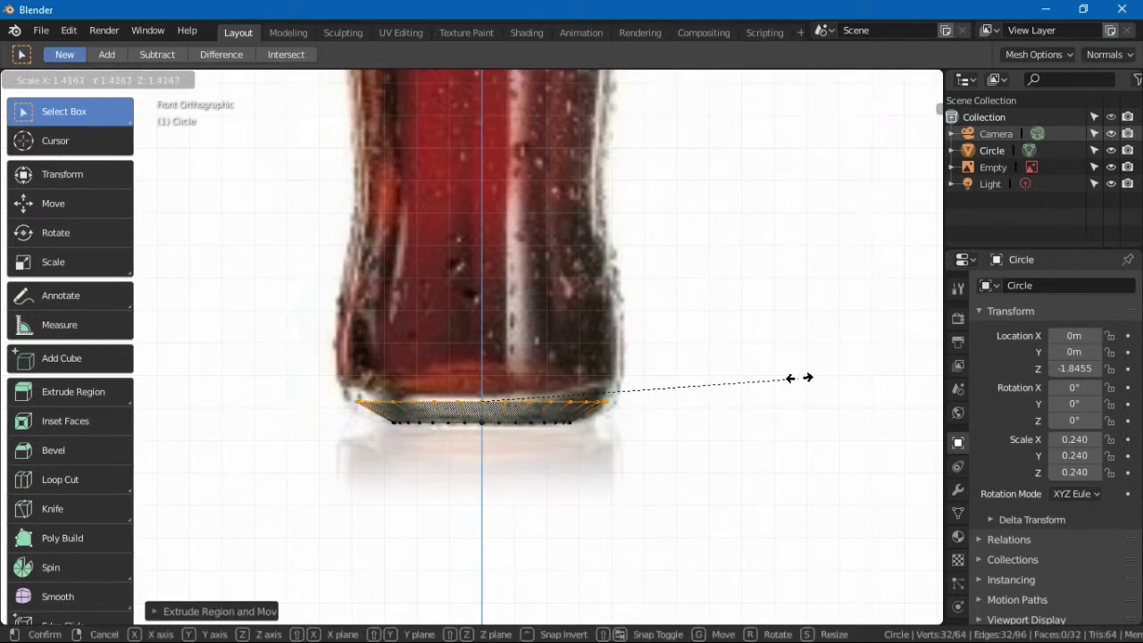
key("ctrl+z")
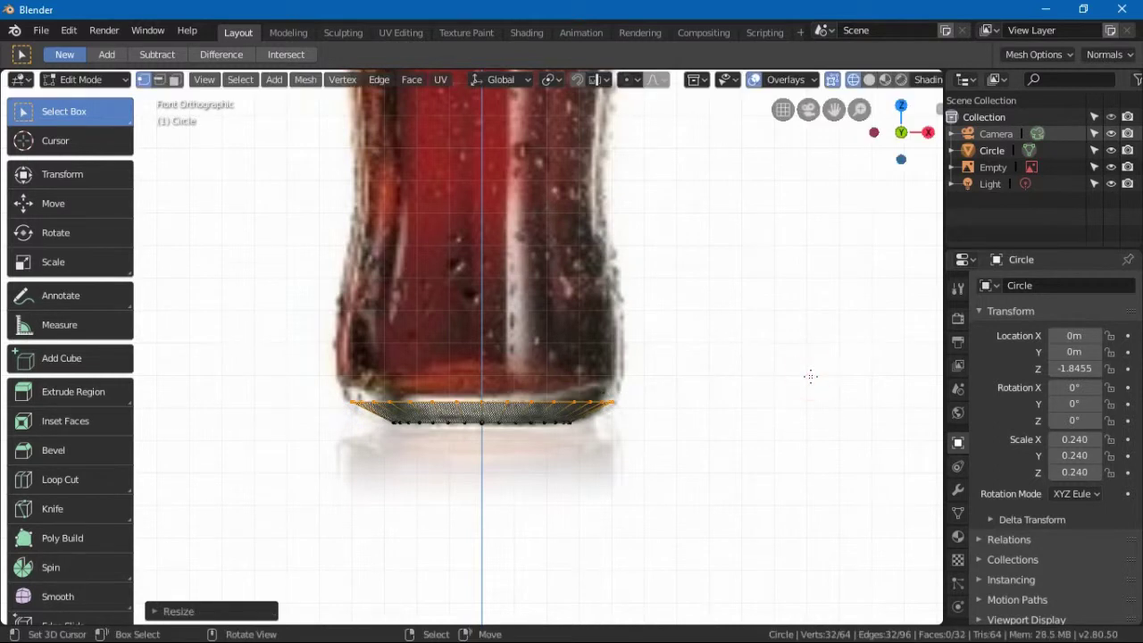
Step: Extrude the top ring about 0.06 m further along Z and widen it slightly to follow the bottle's outline
key("e")
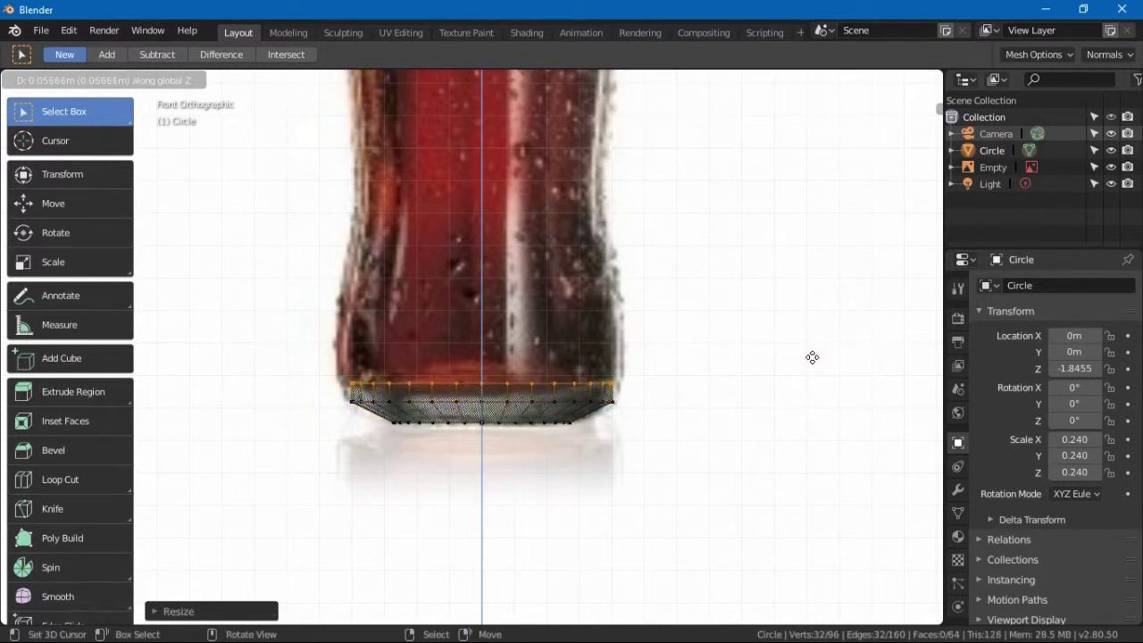
left_click(812, 353)
key("s")
left_click(830, 357)
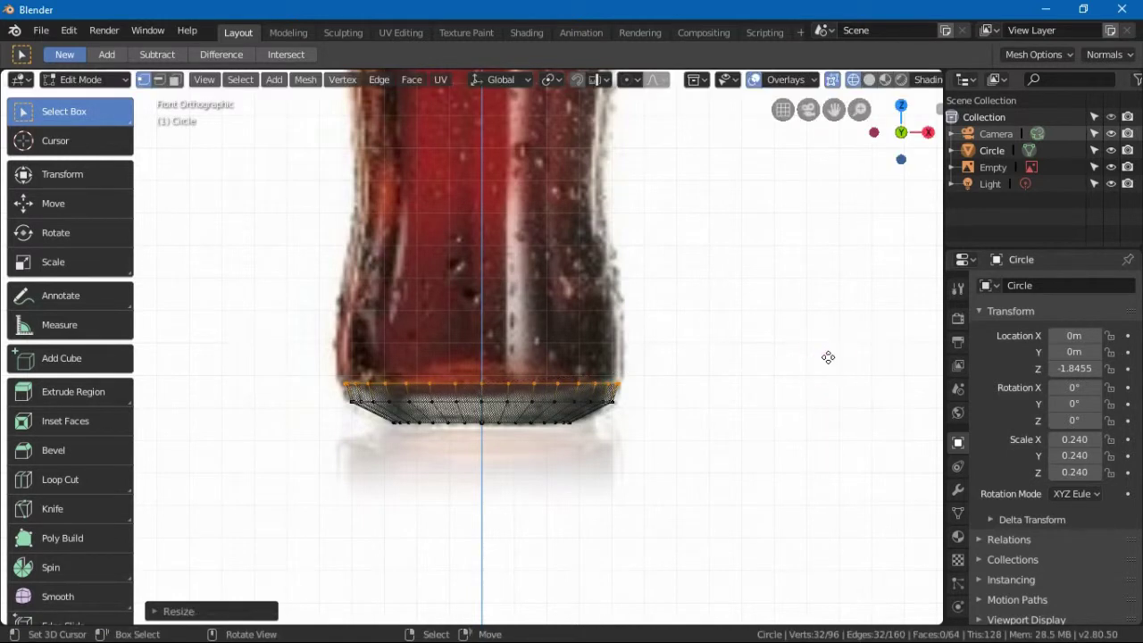
Step: Extrude the ring about 0.33 m up along Z to the upper end of the base bulge and return to Object Mode
key("e")
key("z")
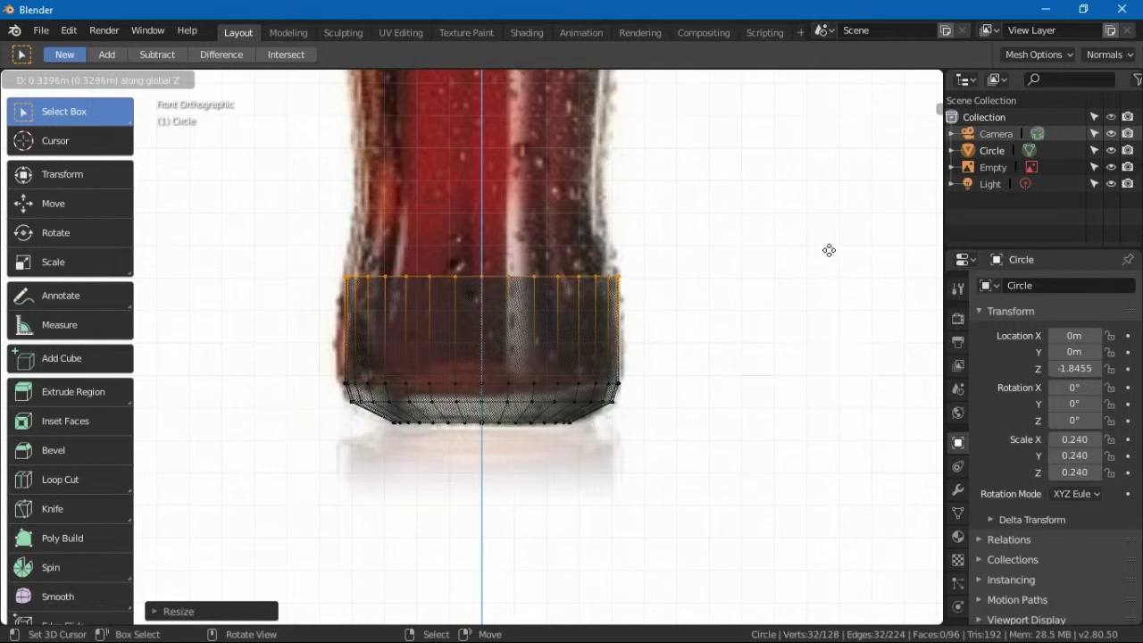
left_click(829, 247)
key("ctrl+Tab")
left_click(629, 282)
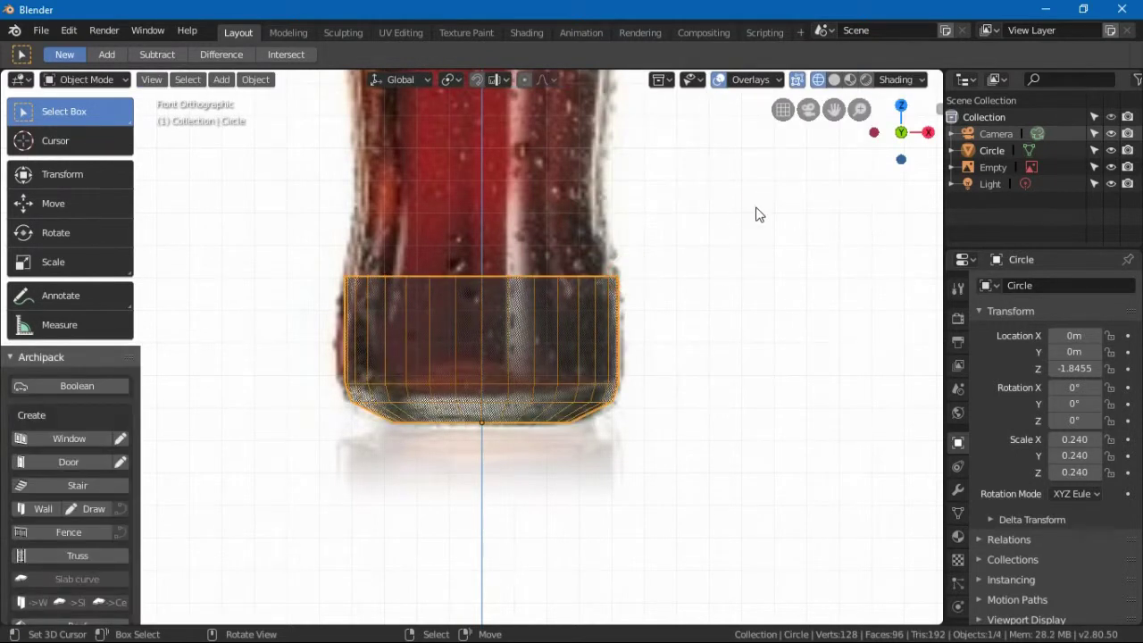
Step: Try to shift the background image along Y in the front view, cancelling the move
left_click(756, 215)
key("g")
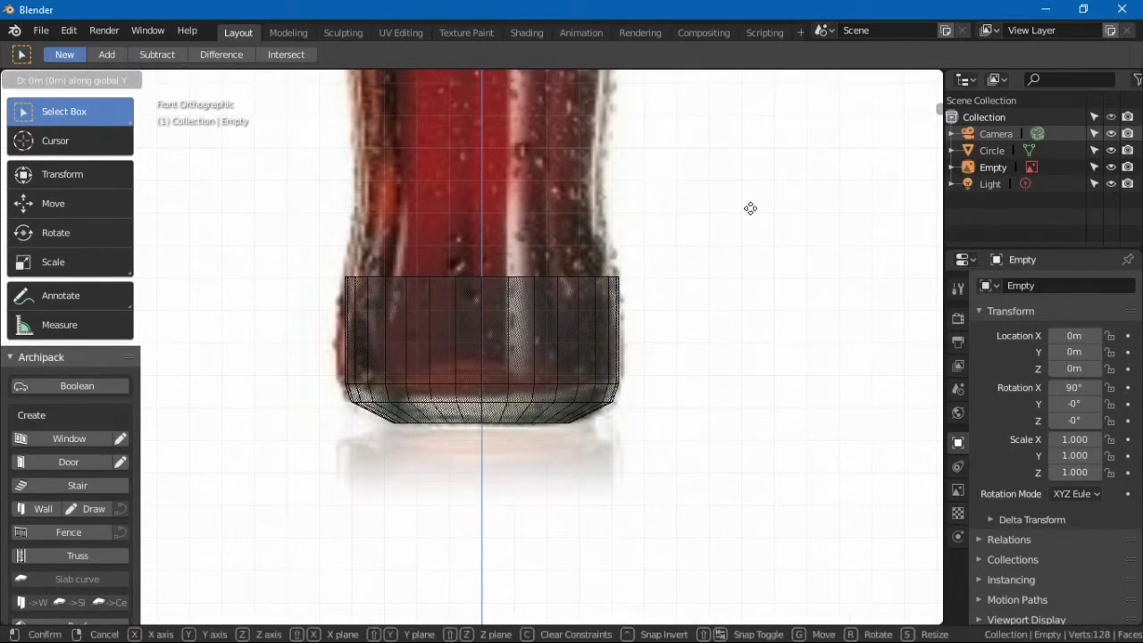
left_click(759, 218)
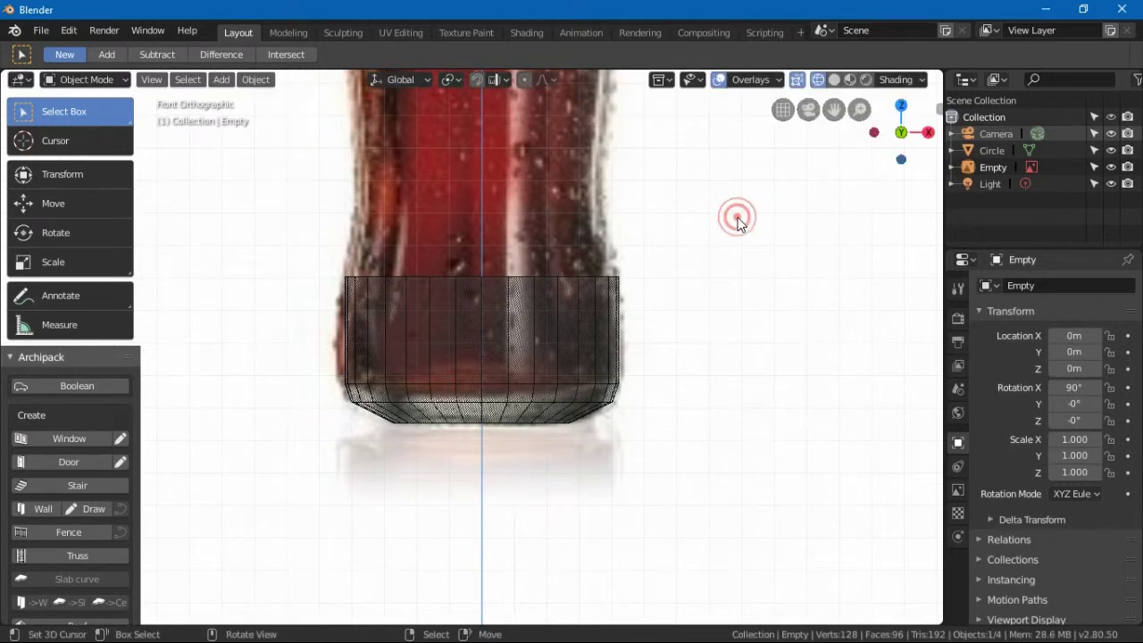
left_click(577, 214)
left_click(582, 306)
right_click(582, 306)
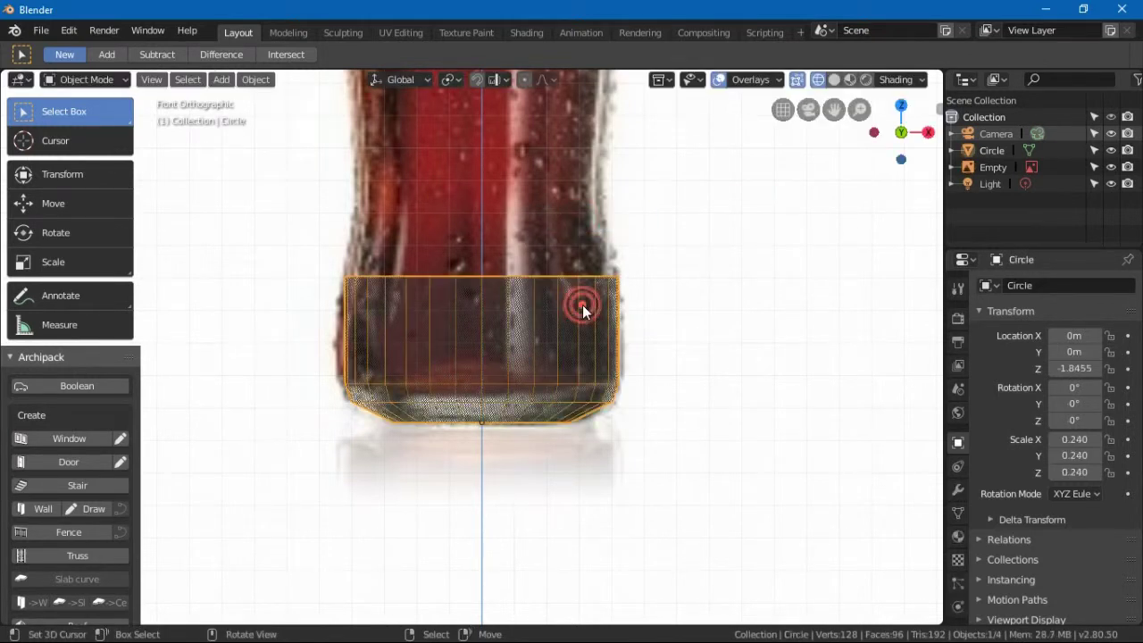
left_click(734, 245)
key("g")
key("y")
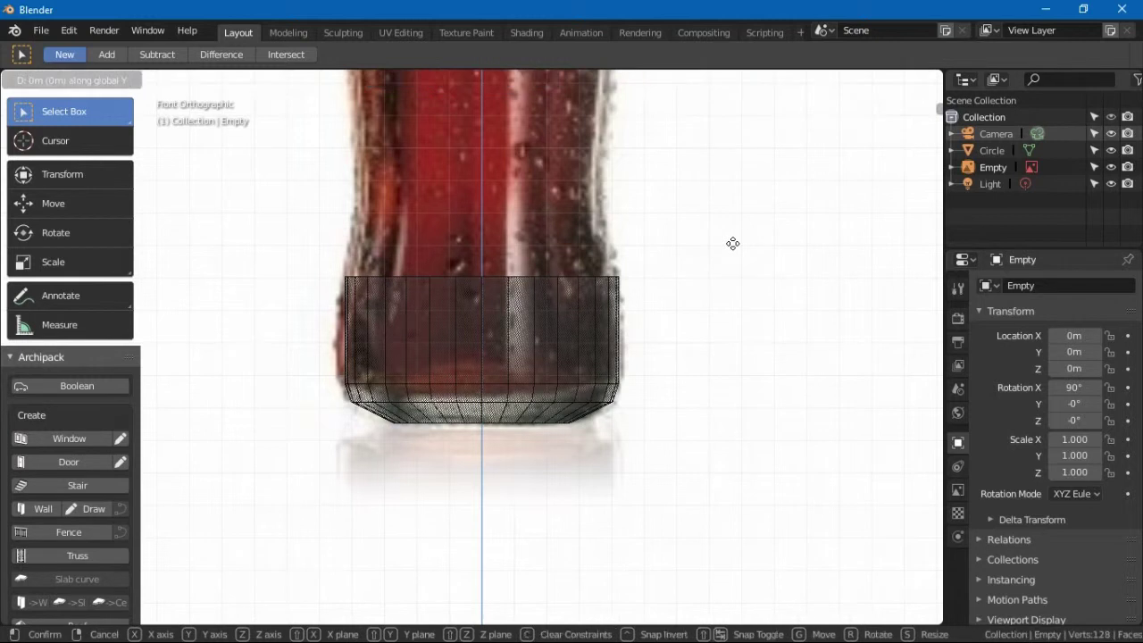
right_click(772, 239)
right_click(756, 239, "shift")
scroll(742, 268, "down", 9)
right_click(572, 304, "shift")
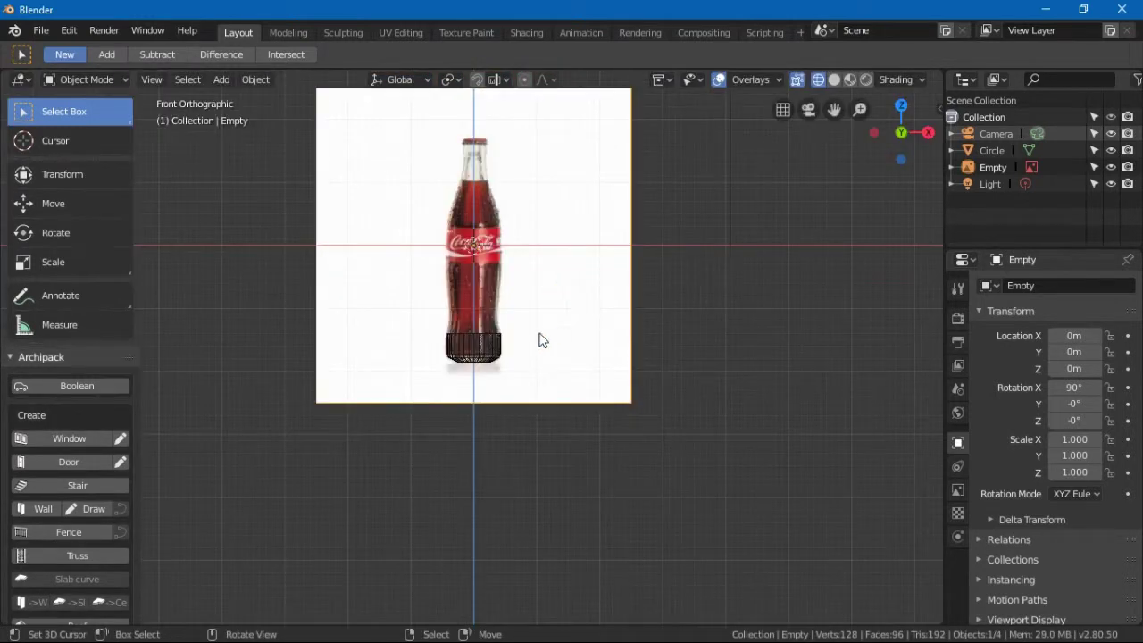
scroll(556, 337, "up", 8)
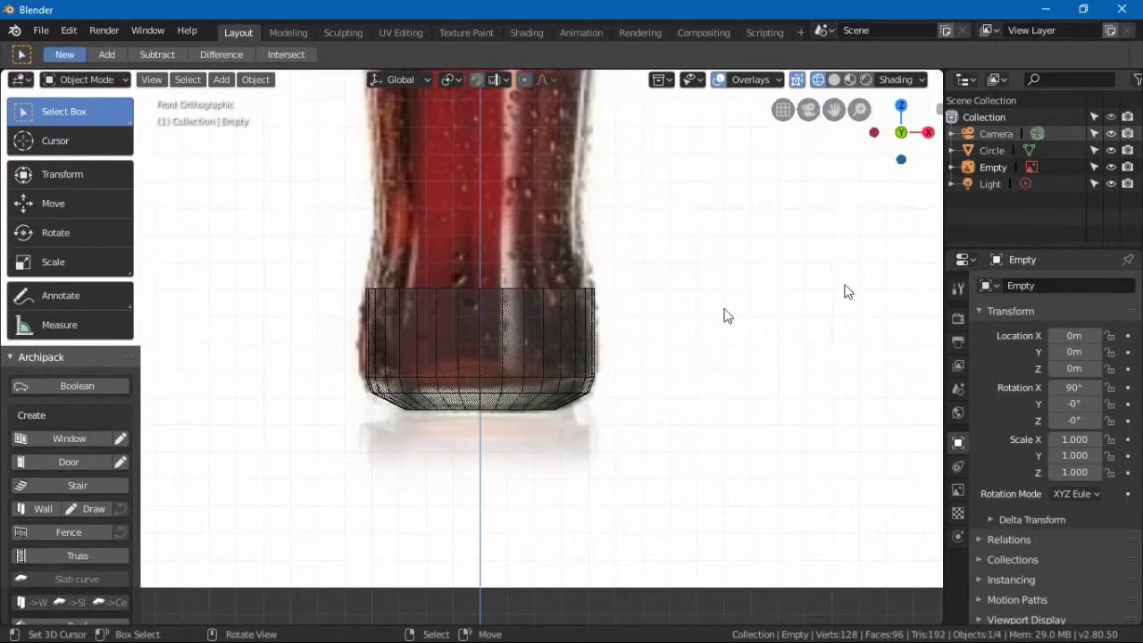
Step: Select the Empty in the scene collection, try a Y-axis move again, and return to the front orthographic view
left_click(986, 167)
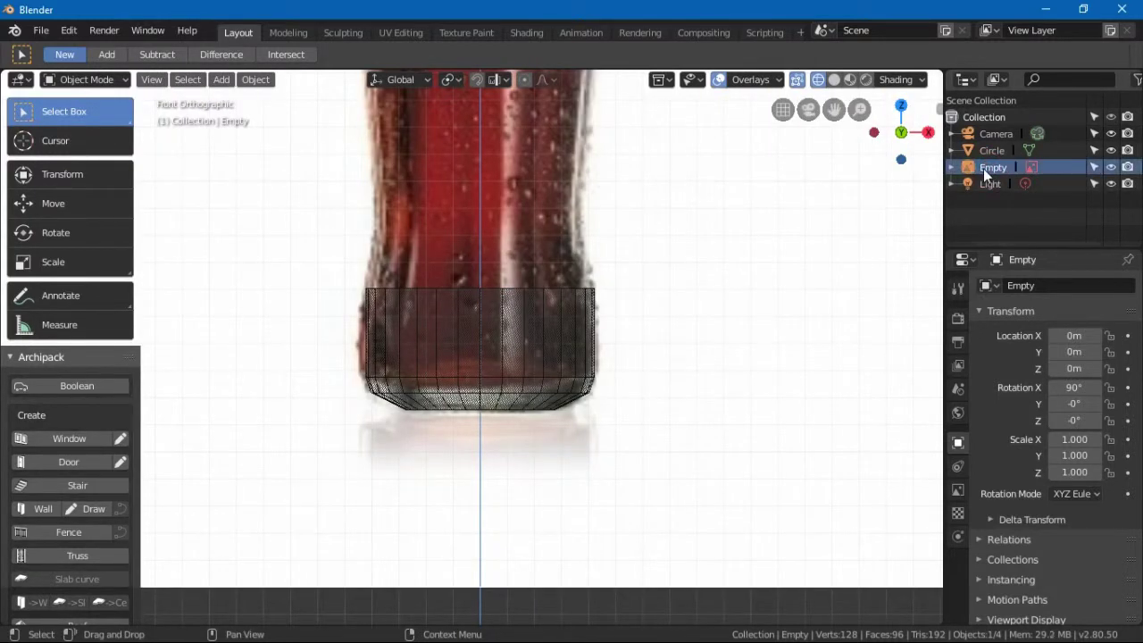
scroll(809, 301, "up", 2)
key("g")
key("y")
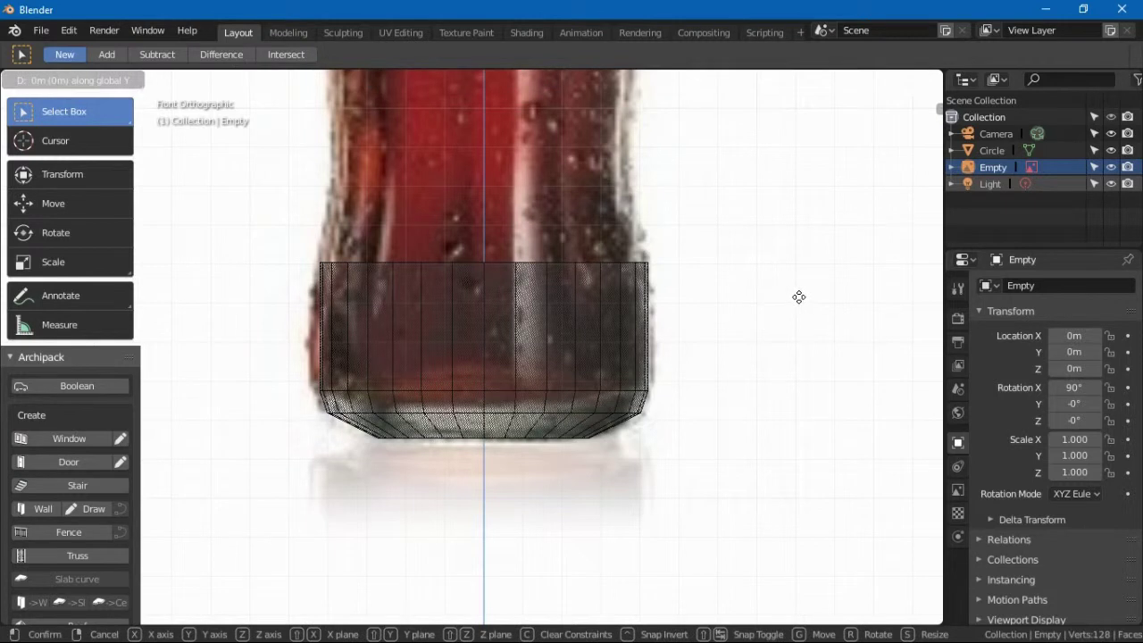
right_click(842, 293)
middle_click_drag(842, 292, 690, 237)
scroll(706, 335, "down", 4)
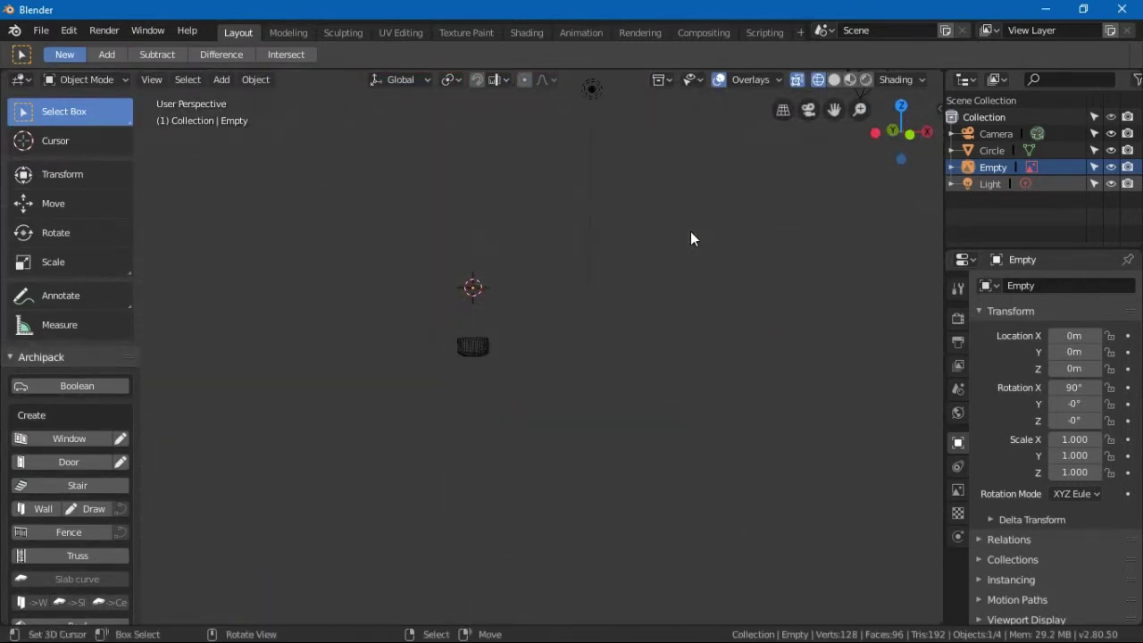
key("KP_1")
scroll(633, 224, "up", 3)
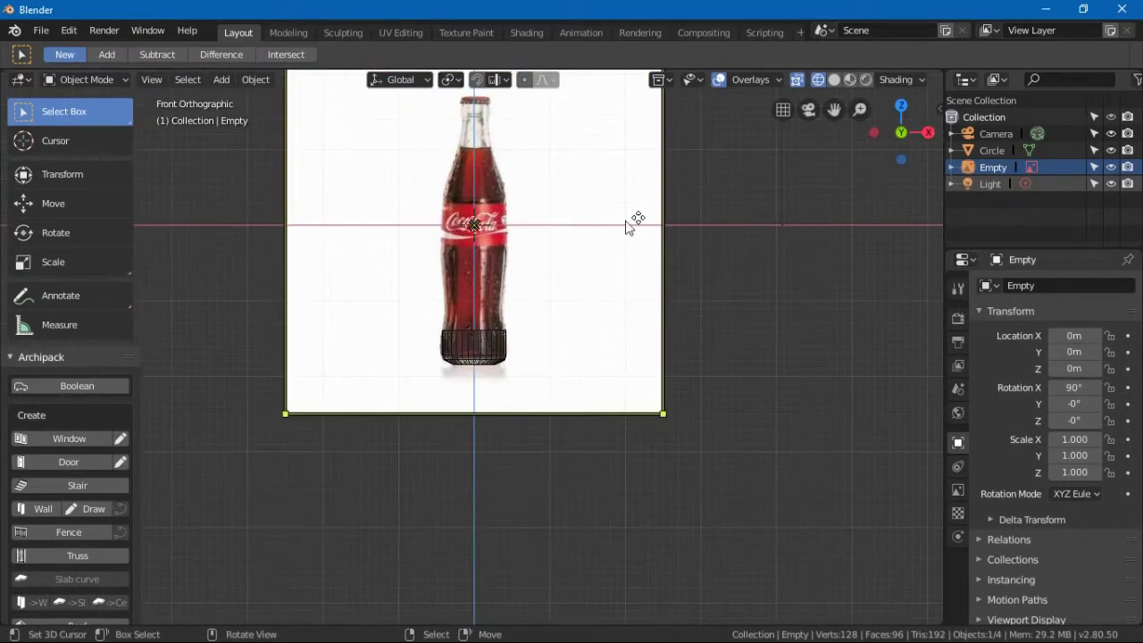
Step: Activate the Move tool and try further Y-constrained moves of the background image, cancelling the last one
left_click(51, 203)
left_click_drag(541, 224, 608, 398)
scroll(625, 402, "up", 5)
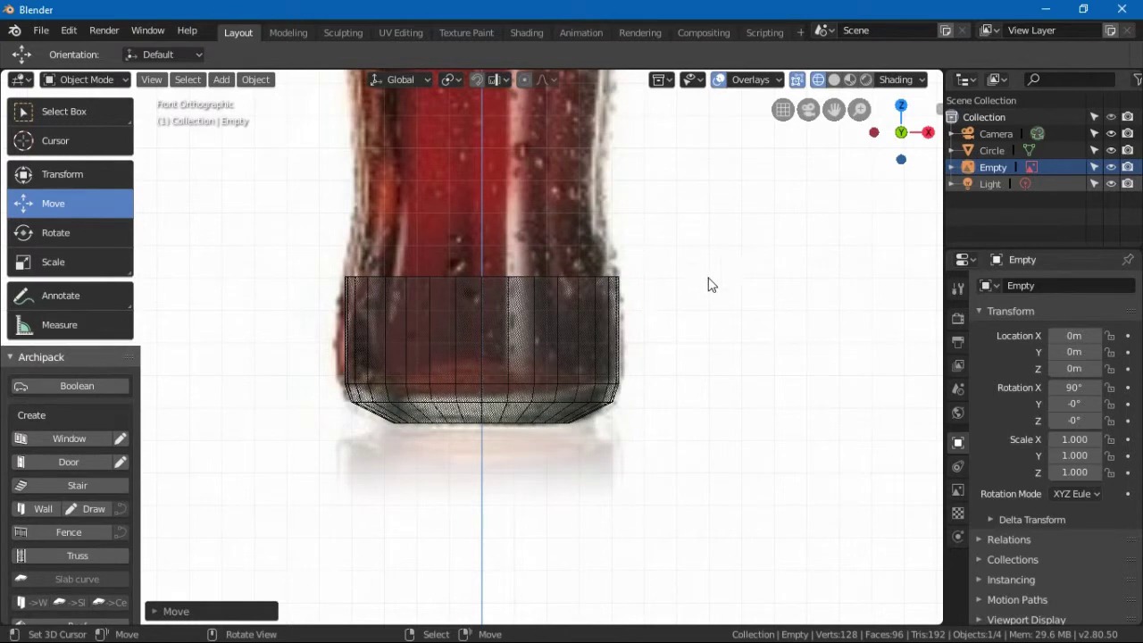
scroll(750, 291, "up", 2)
key("g")
key("y")
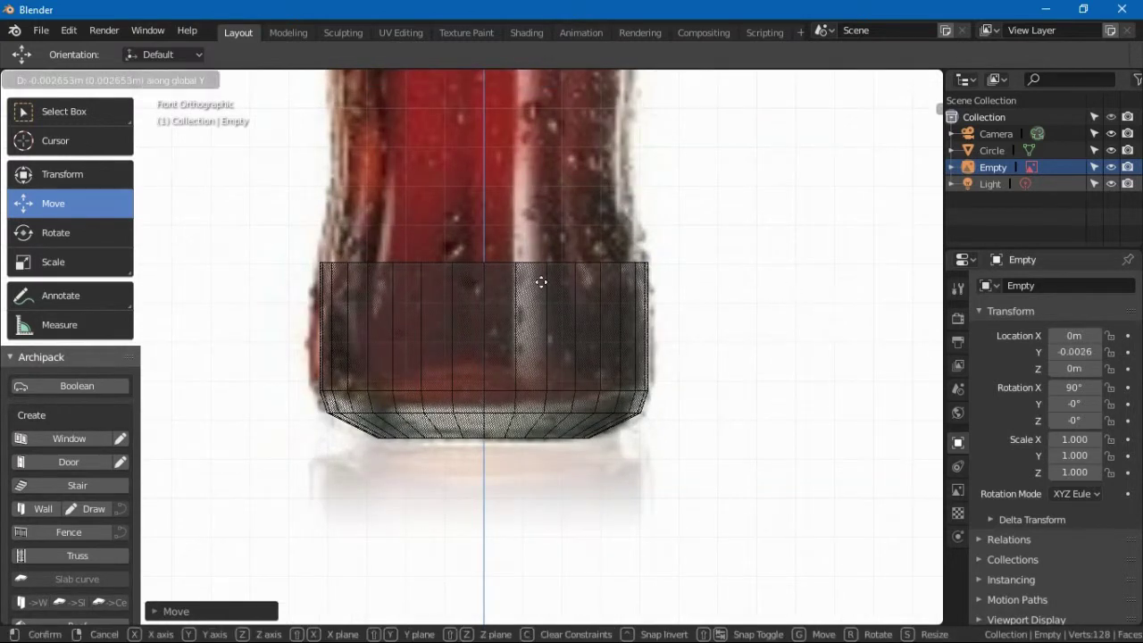
left_click(576, 305)
key("g")
key("y")
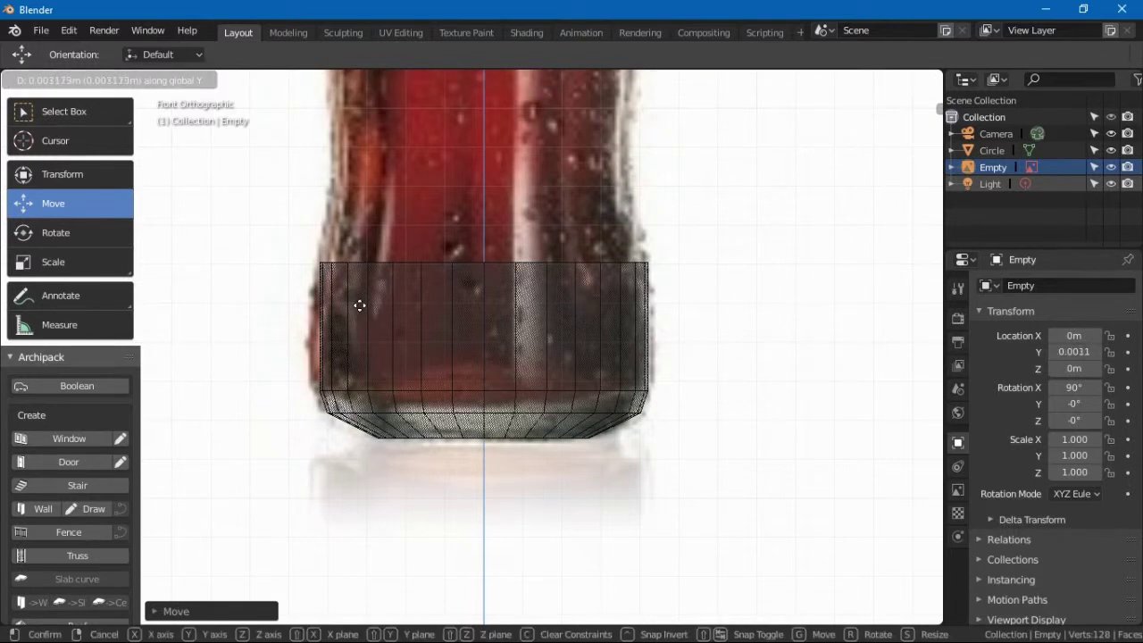
right_click(625, 303)
Step: Move the background image along X to about 0.009 m so the bottle lines up with the mesh
scroll(627, 309, "down", 6)
scroll(551, 178, "up", 3, "shift")
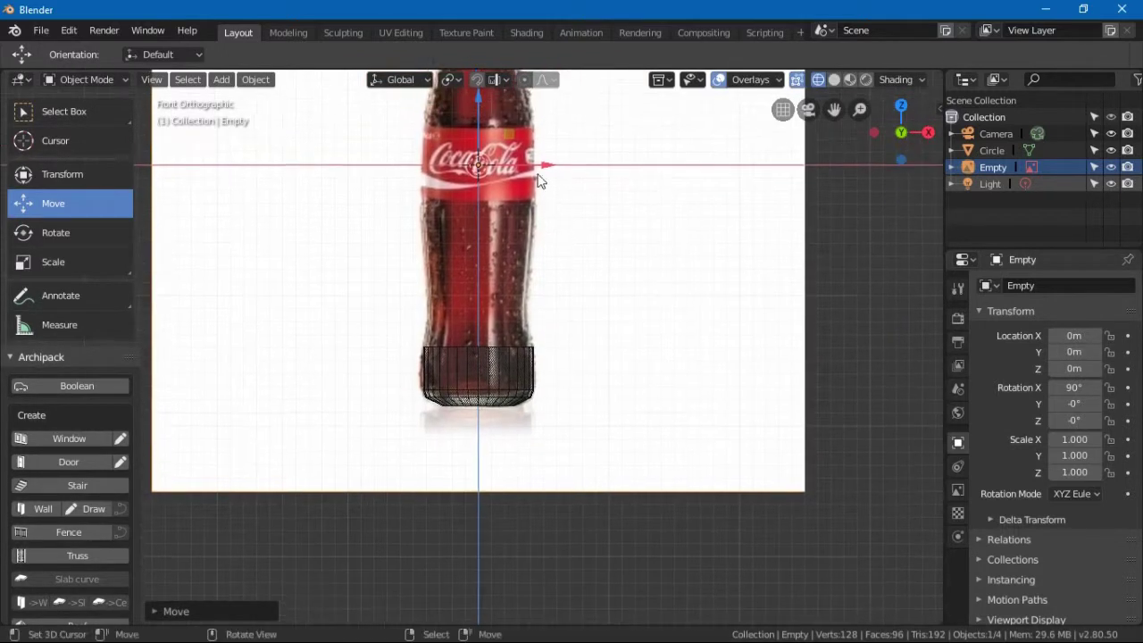
scroll(539, 380, "up", 3)
key("g")
key("x")
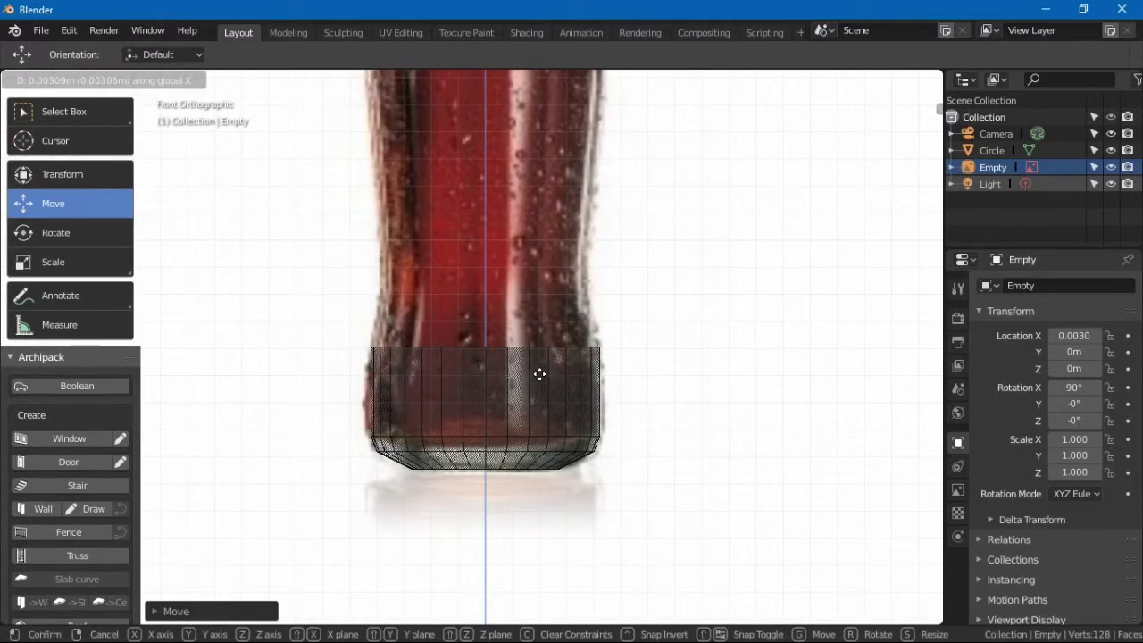
left_click(541, 381)
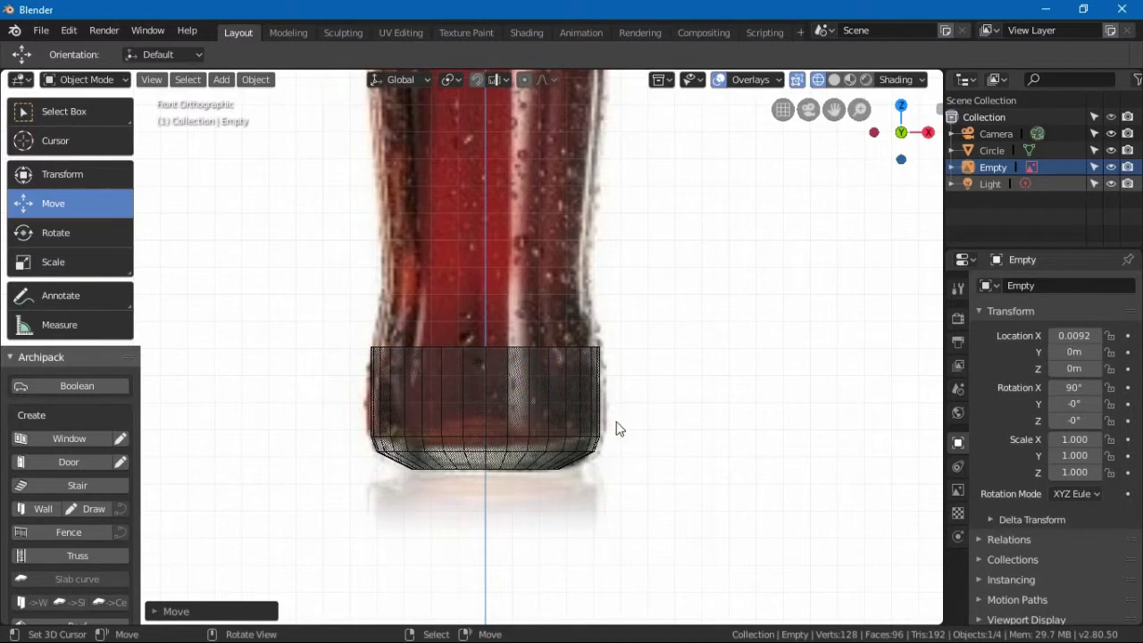
Step: Select the bottle mesh and switch it to Edit Mode
left_click(597, 411)
key("ctrl+Tab")
left_click(690, 419)
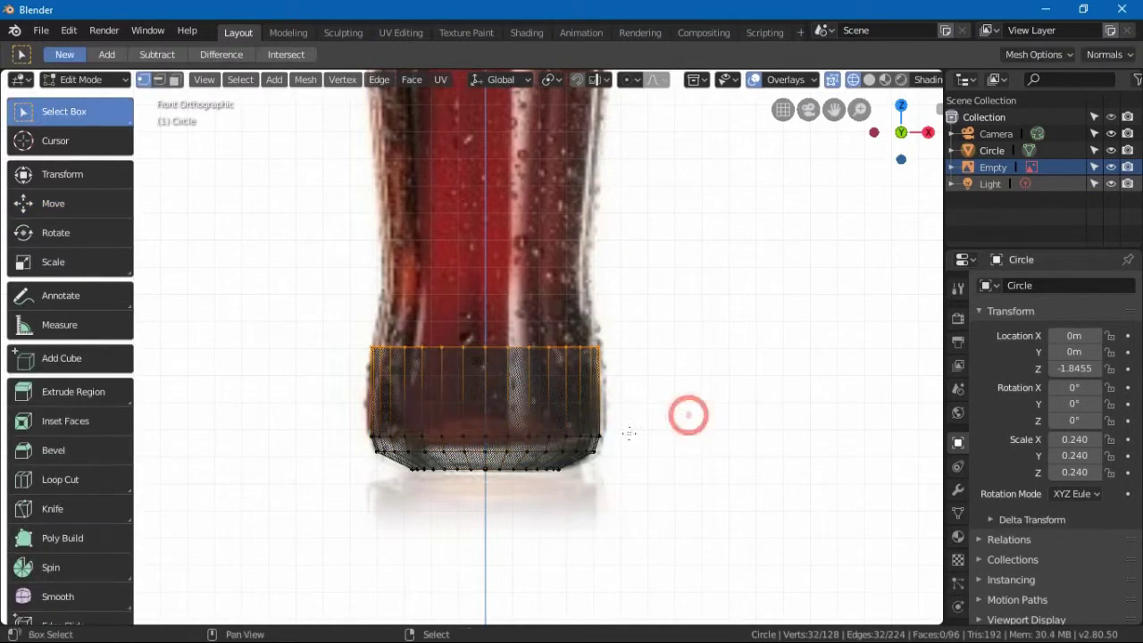
Step: Try a loop cut around the tall base section with an edge slide of 0.2, and undo it
scroll(630, 378, "up", 3)
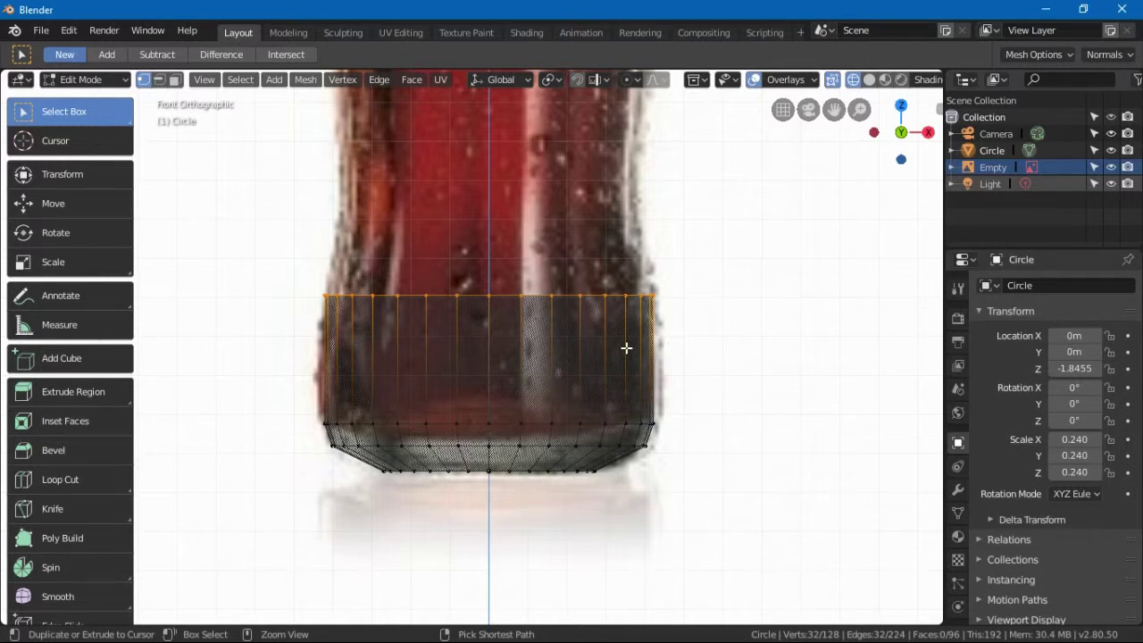
key("ctrl+r")
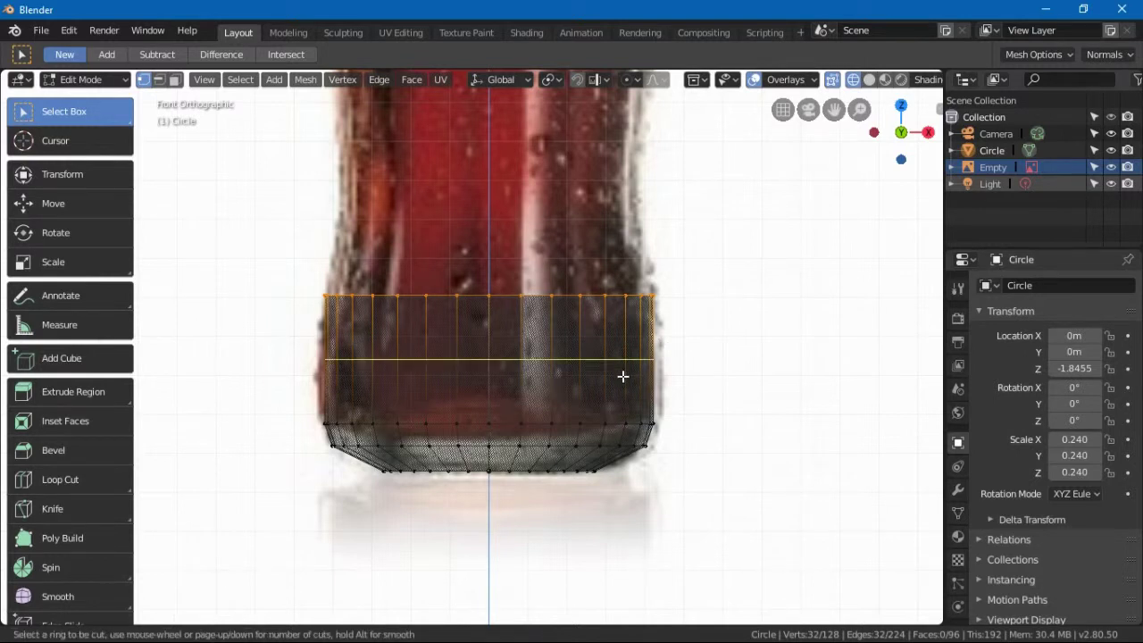
left_click(615, 384)
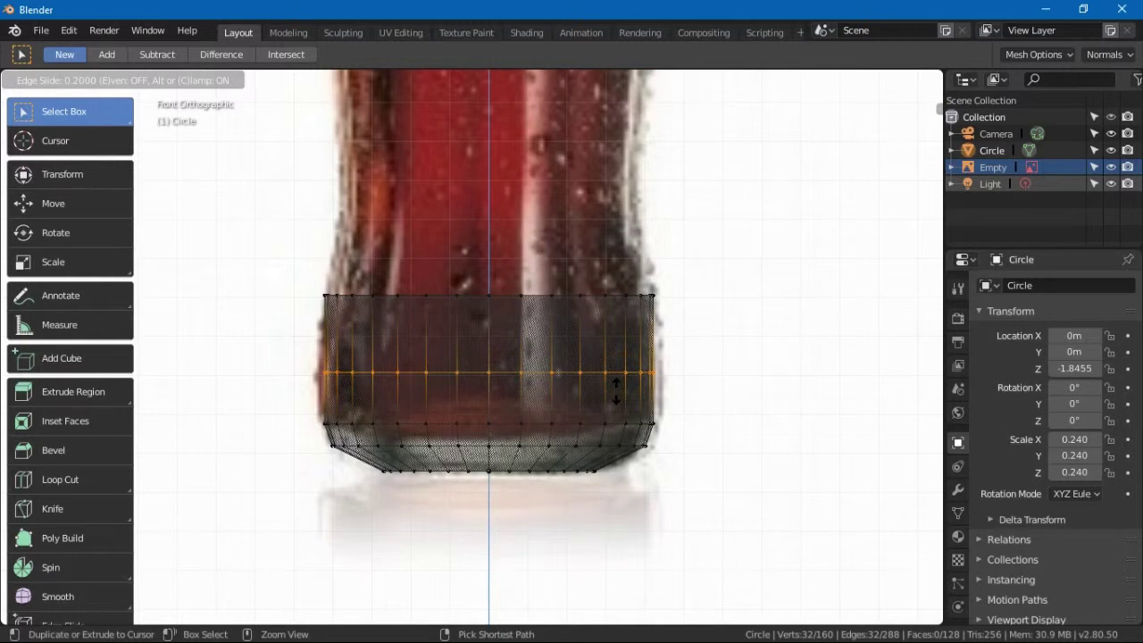
left_click(616, 390)
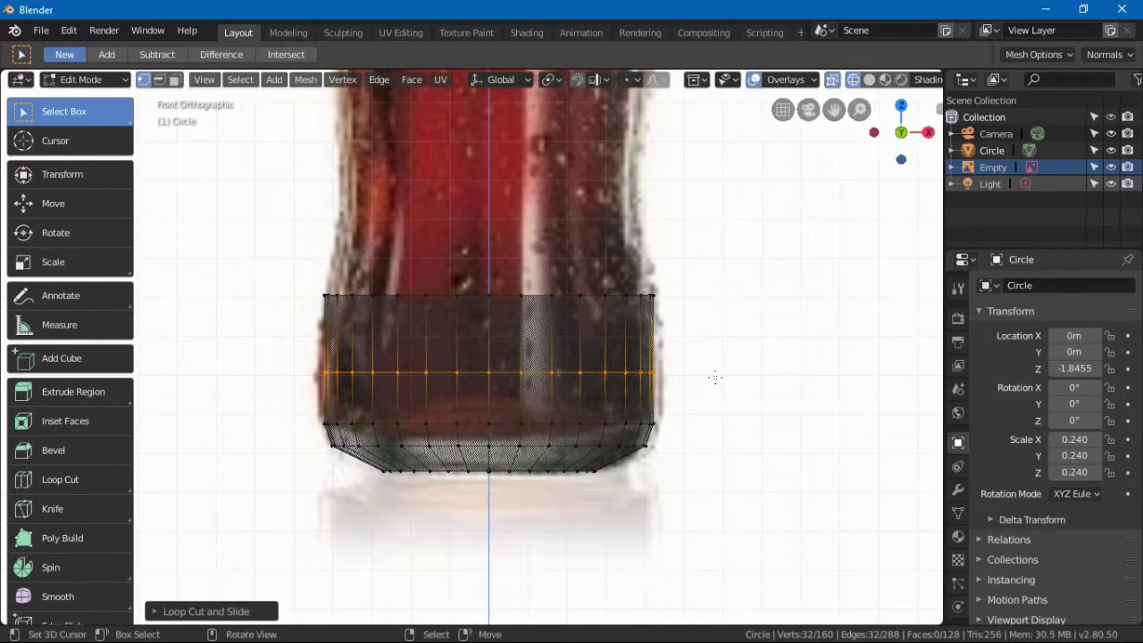
key("ctrl+z")
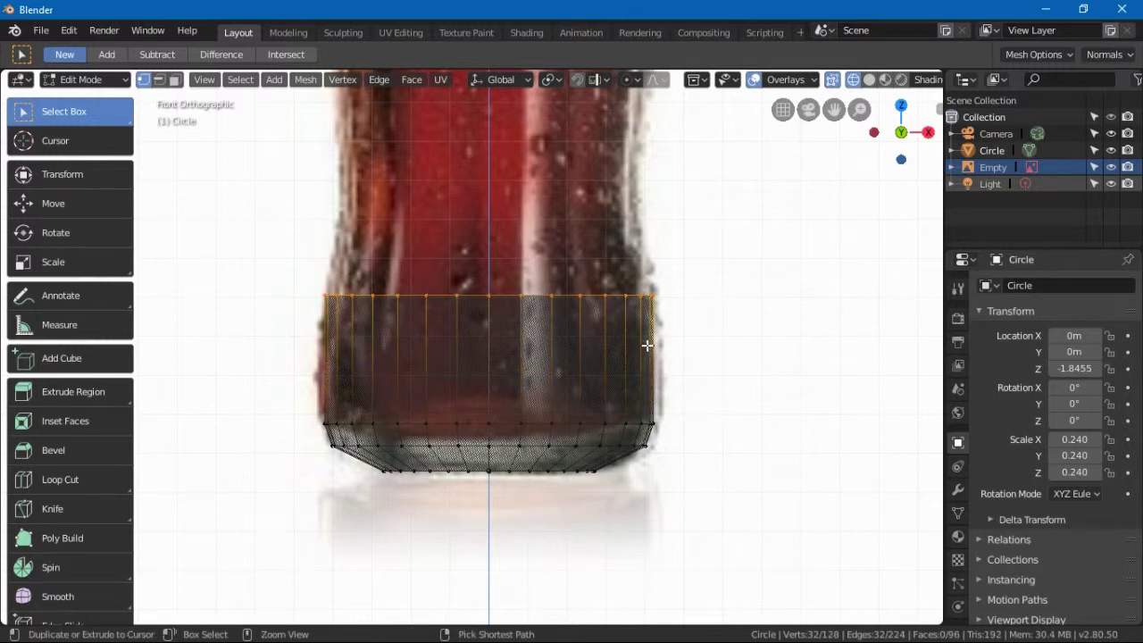
Step: Add one loop cut around the tall base section with an edge slide factor of 0.237 and scale it outward to the bottle outline
key("ctrl+r")
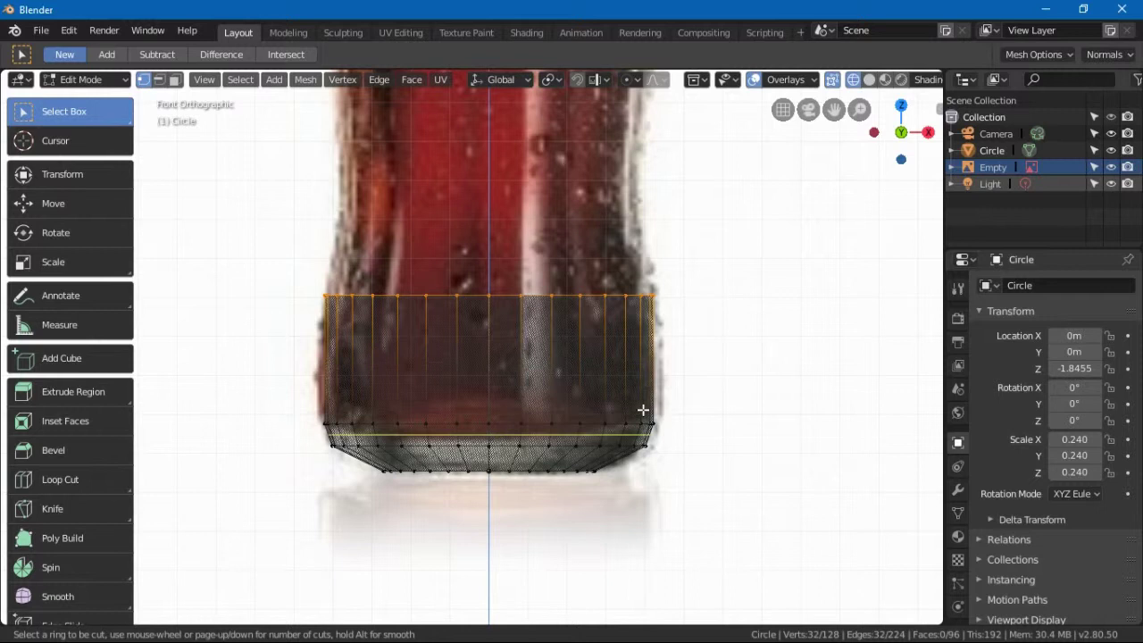
left_click(675, 355)
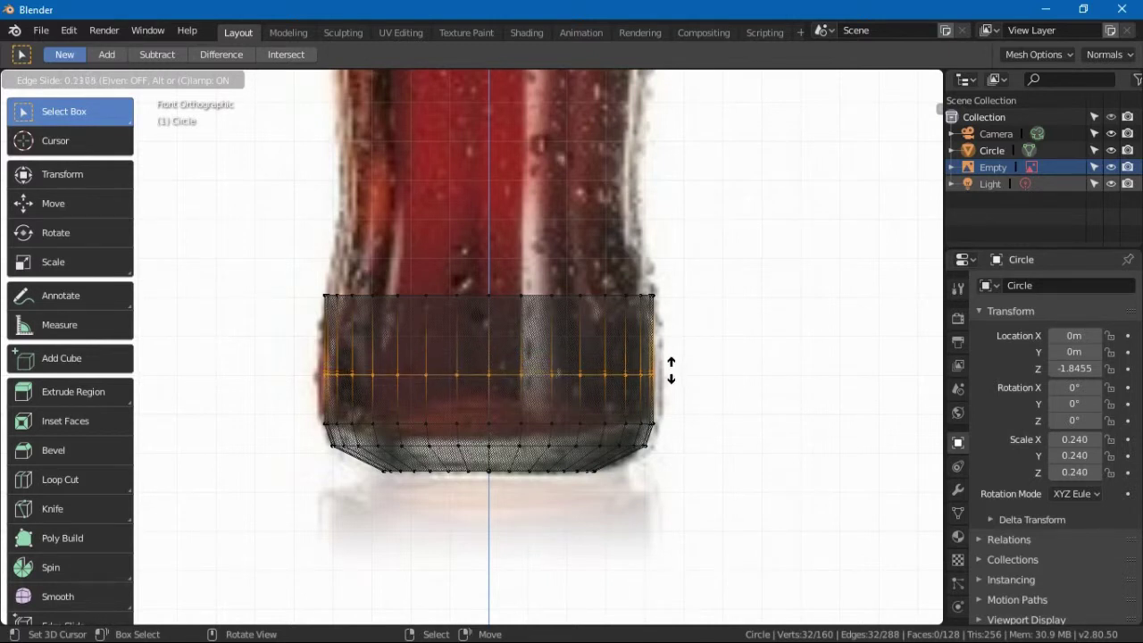
left_click(672, 370)
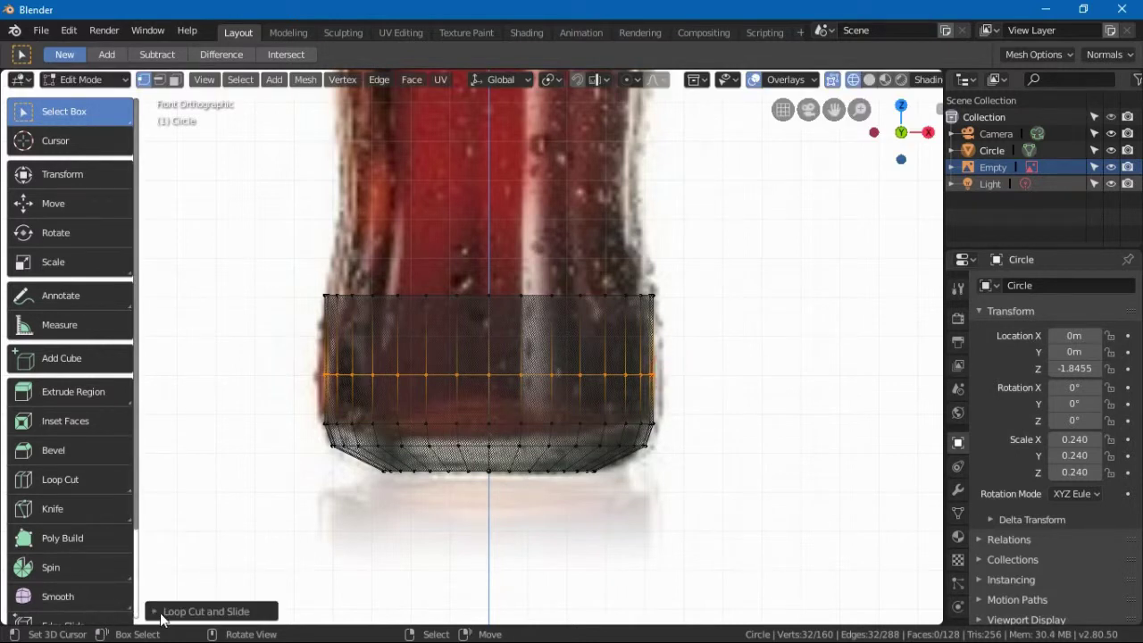
left_click(234, 613)
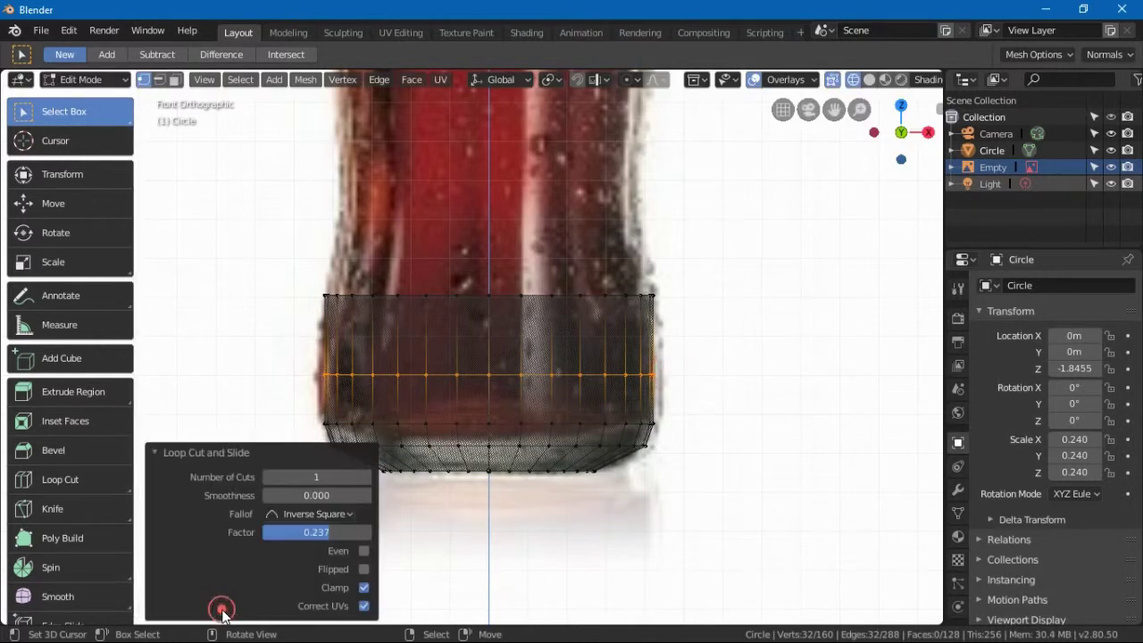
left_click(209, 455)
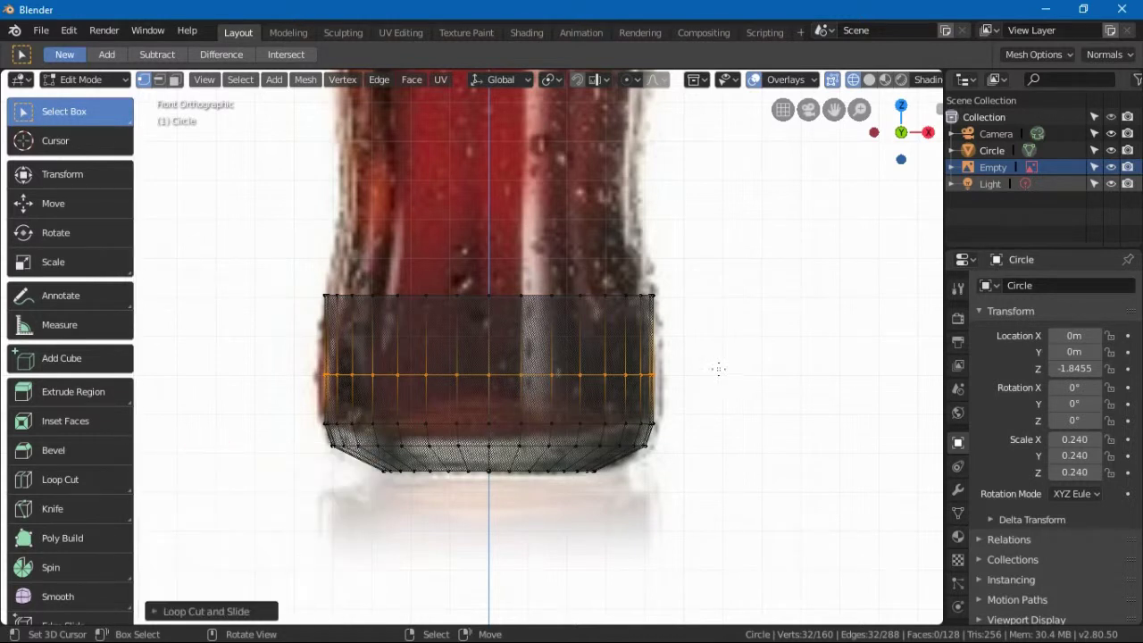
key("s")
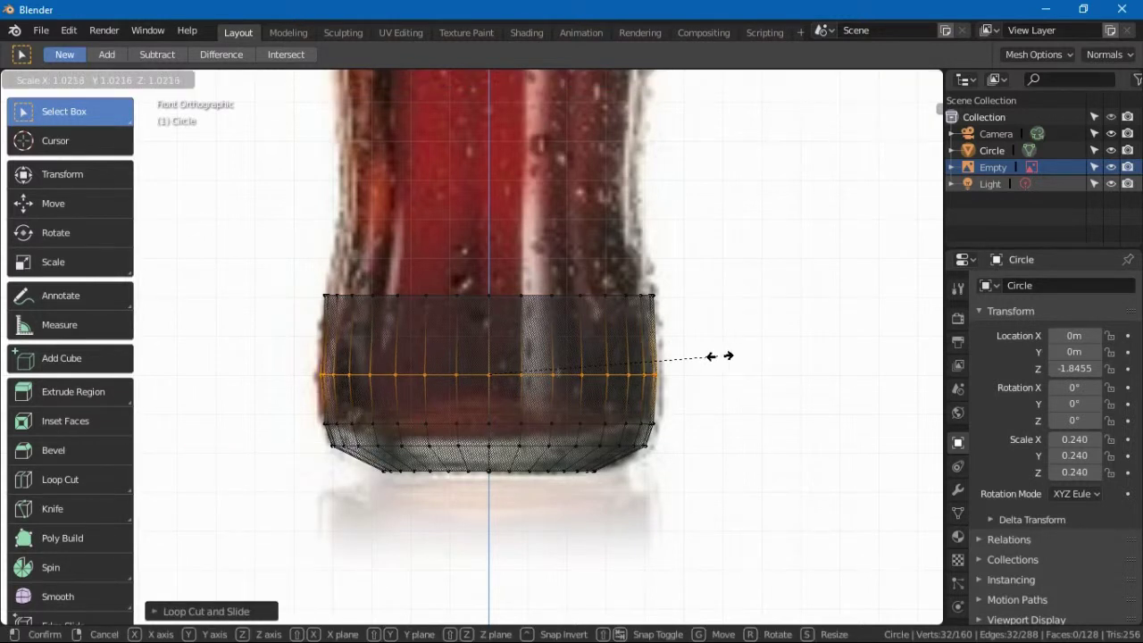
left_click(725, 356)
Step: Box-select the top vertex ring of the base with the Select Box tool and clear the selection
scroll(686, 349, "up", 2, "shift")
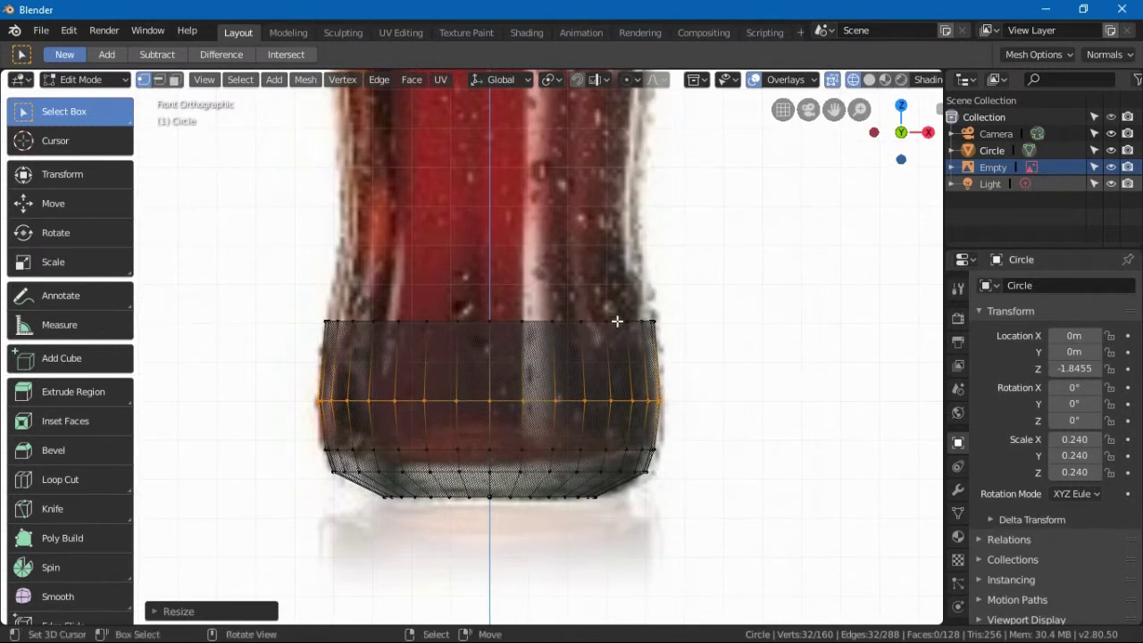
scroll(664, 394, "up", 1)
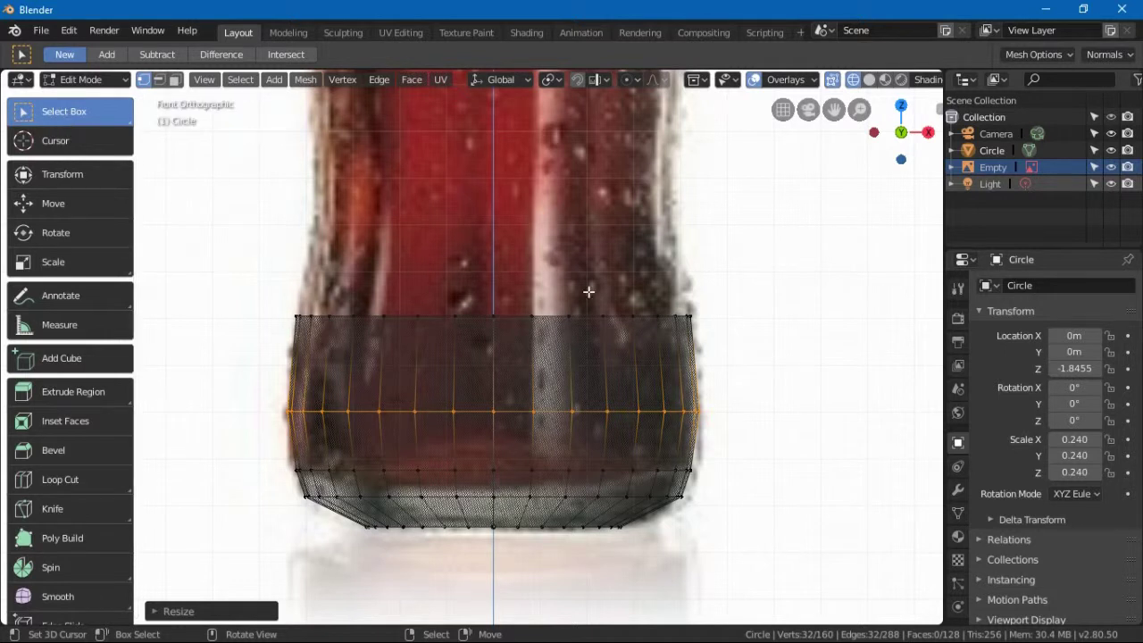
left_click_drag(734, 356, 259, 238)
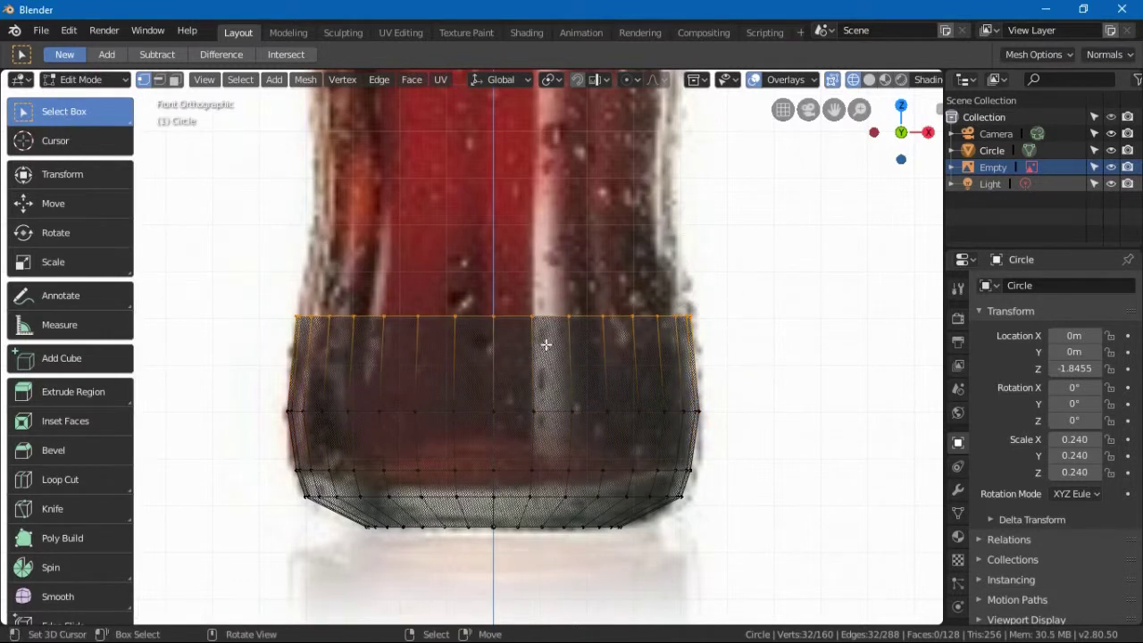
key("alt+a")
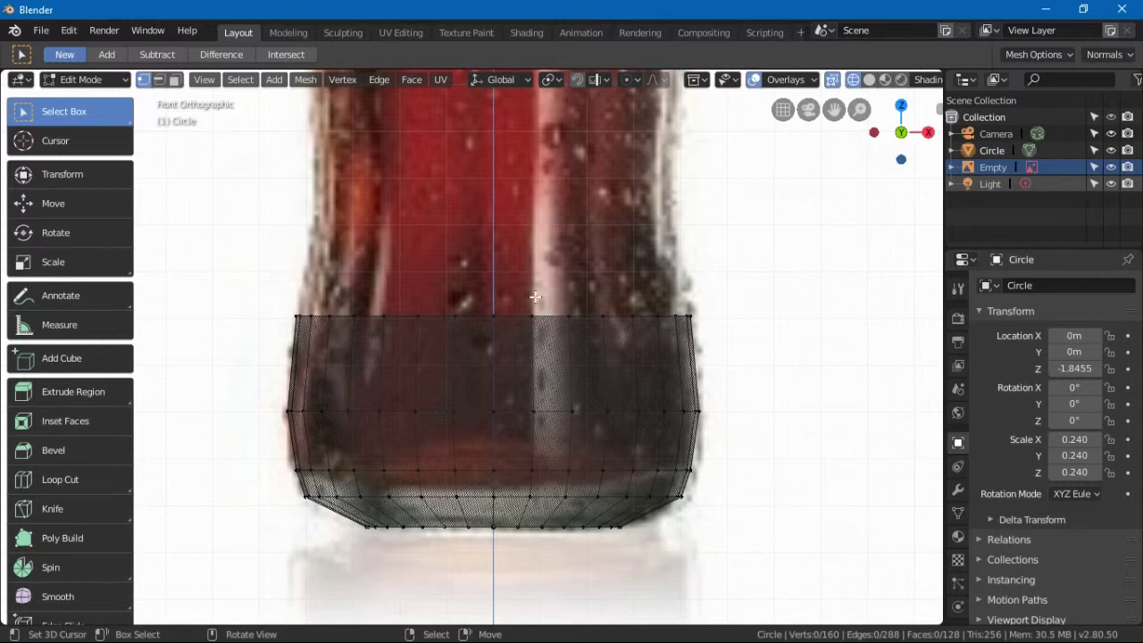
Step: Select the top vertex ring with Circle Select, leave the command and clear the selection
key("c")
left_click_drag(714, 312, 306, 317)
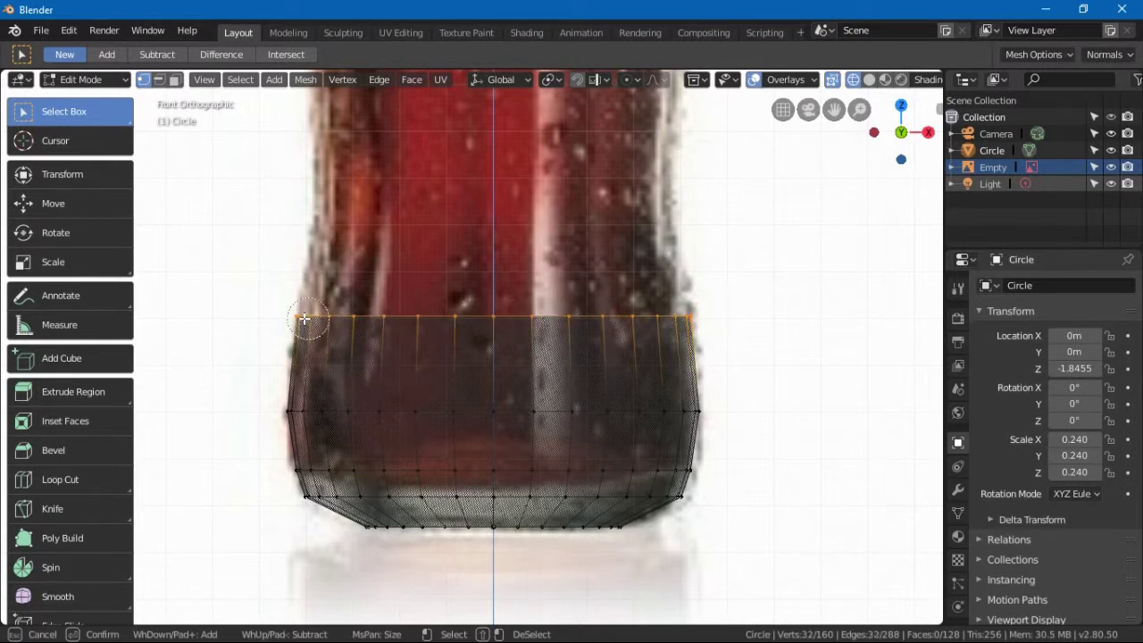
right_click(546, 319)
left_click(805, 253)
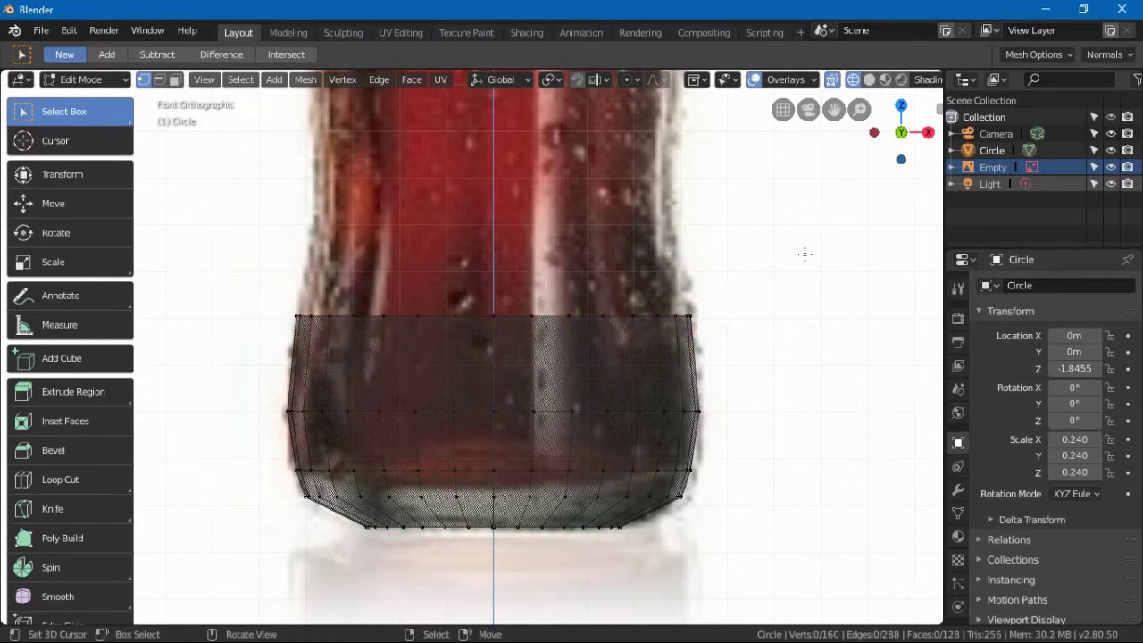
Step: Box-select the top vertex ring once with the active tool and once with the Box Select command, clearing the selection each time
left_click_drag(744, 348, 253, 216)
key("alt+a")
key("b")
left_click_drag(718, 346, 263, 227)
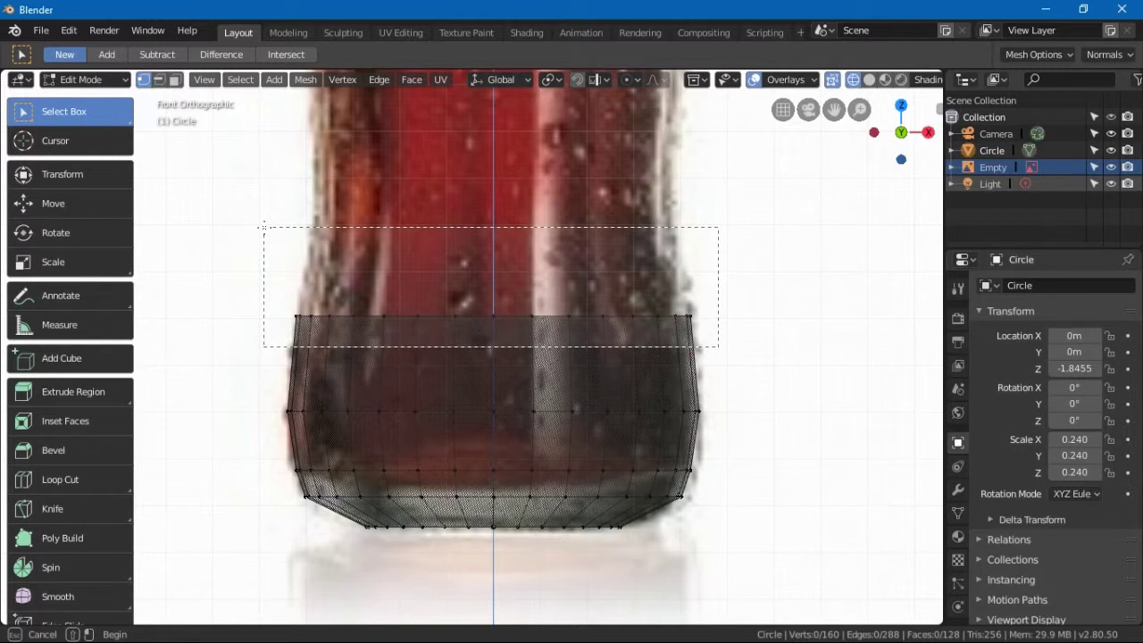
left_click_drag(264, 227, 264, 227)
key("alt+a")
Step: Activate the Move tool, box-select the top vertex ring, clear the selection and return to the Select Box tool
left_click(76, 207)
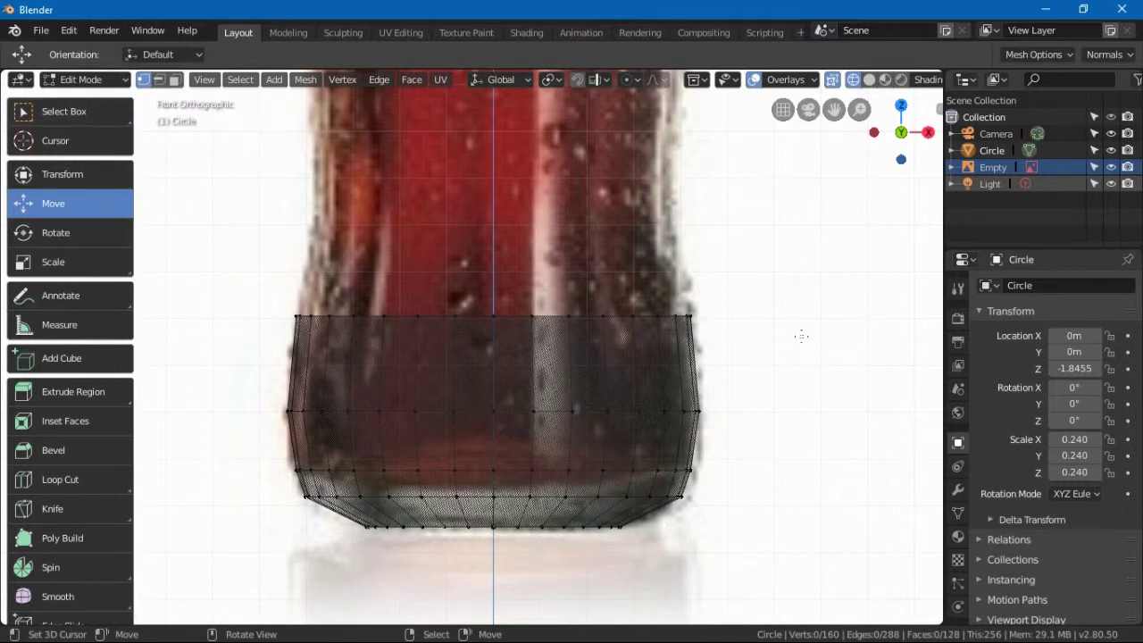
key("b")
left_click_drag(738, 338, 247, 215)
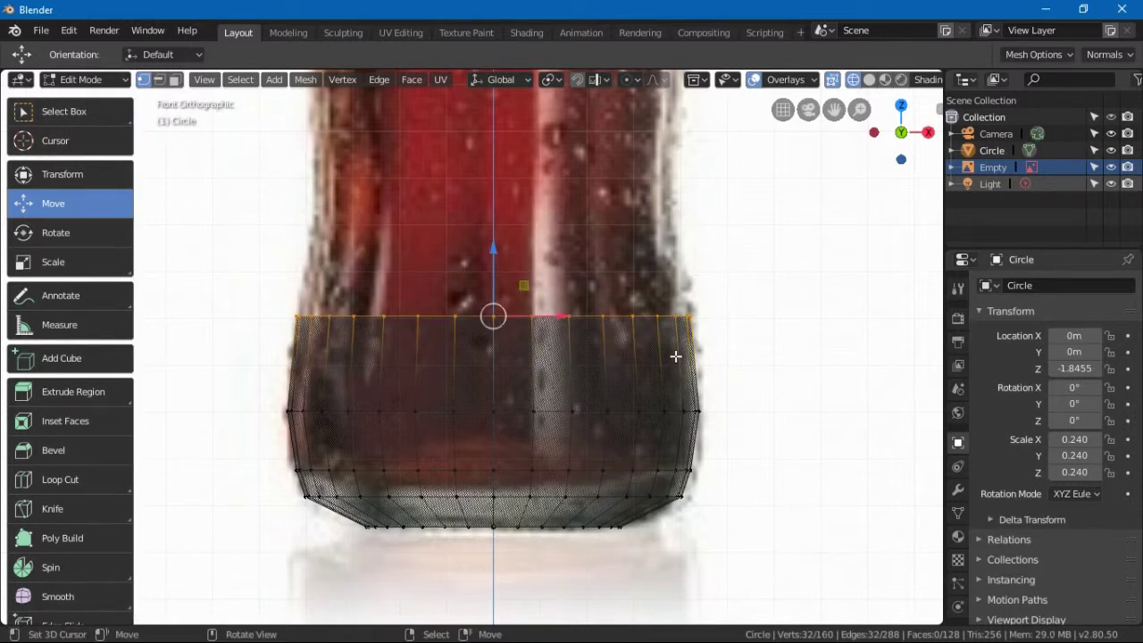
key("alt+a")
left_click(89, 115)
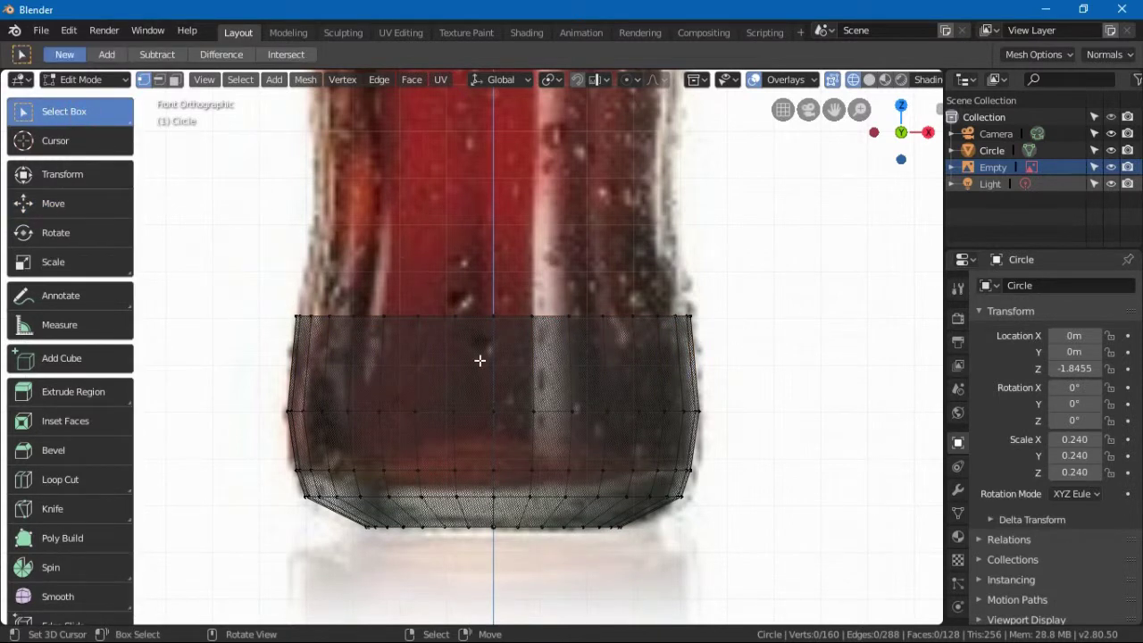
Step: Loop-select the open top edge ring of the base, clear it and loop-select the same ring again
left_click(551, 317, "alt")
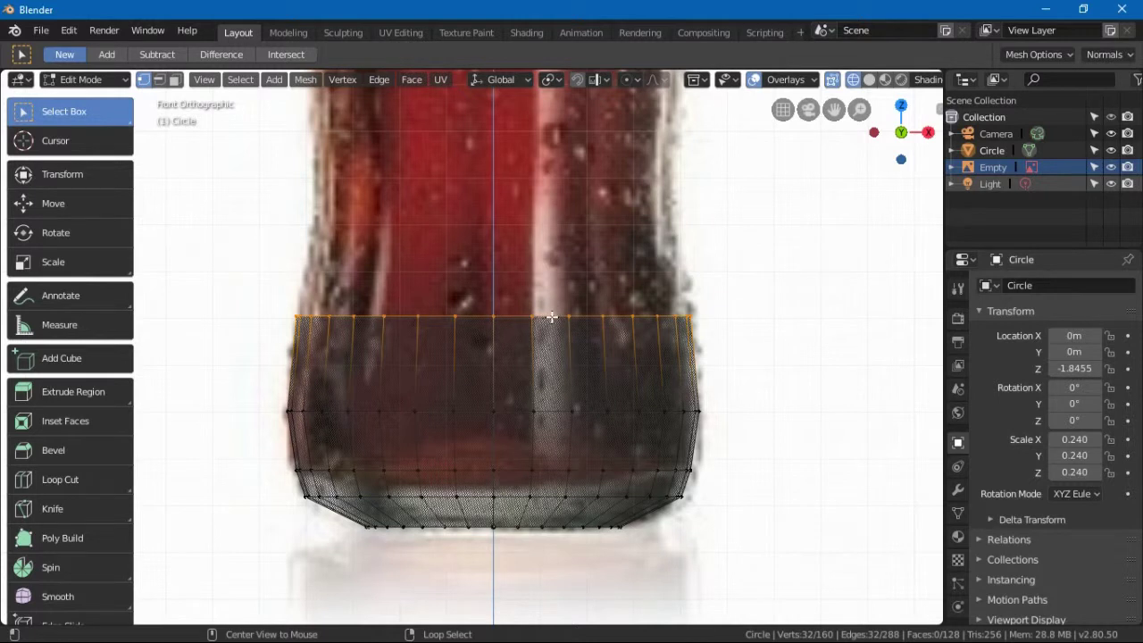
key("alt+a")
left_click(551, 318, "alt")
middle_click_drag(714, 286, 721, 410, "shift")
scroll(721, 411, "down", 2)
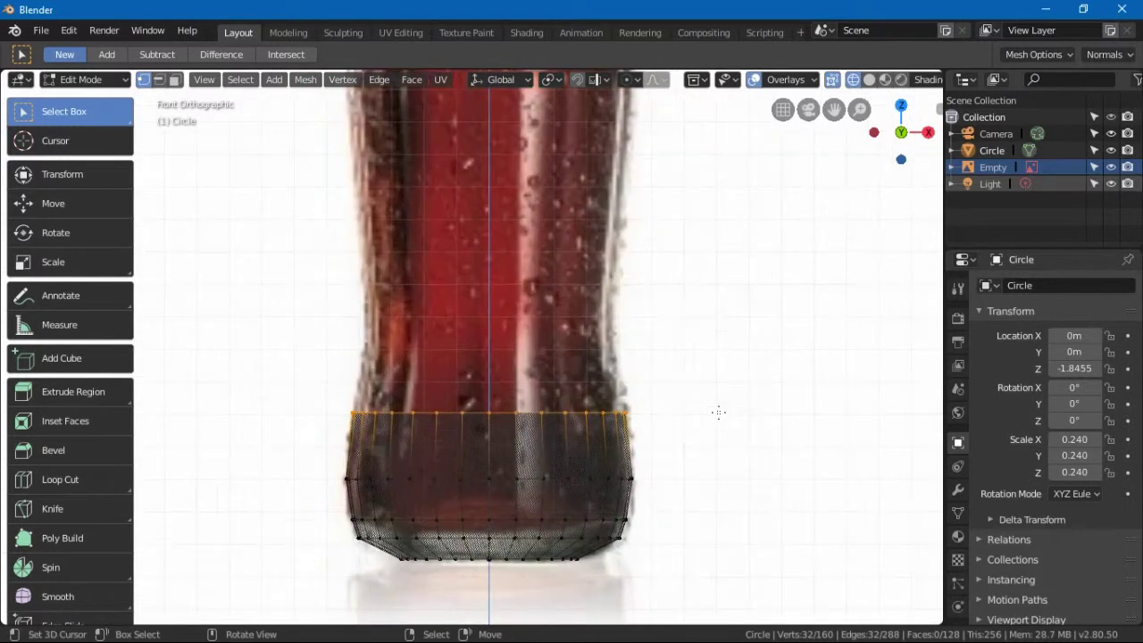
scroll(718, 412, "up", 2)
Step: Try selecting the top ring vertex by vertex in perspective, return to the front view and clear the selection
left_click(568, 489)
middle_click_drag(568, 423, 563, 458)
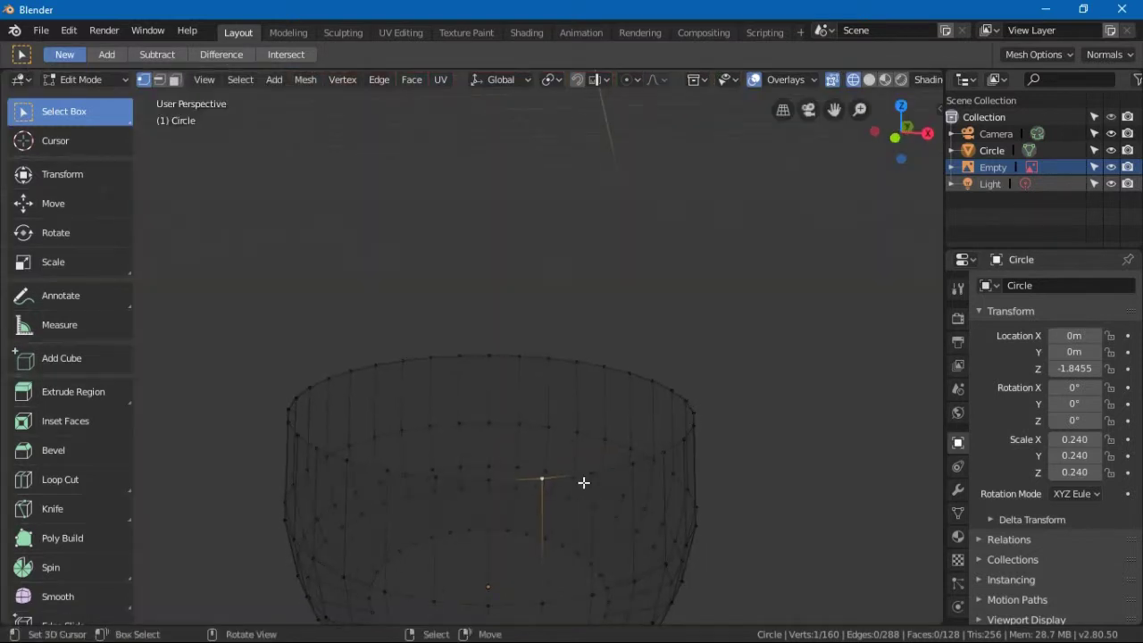
left_click(592, 474, "shift")
left_click(633, 463, "shift")
left_click(662, 454, "shift")
left_click(692, 425, "shift")
left_click(688, 408, "shift")
left_click(672, 391, "shift")
left_click(651, 381, "shift")
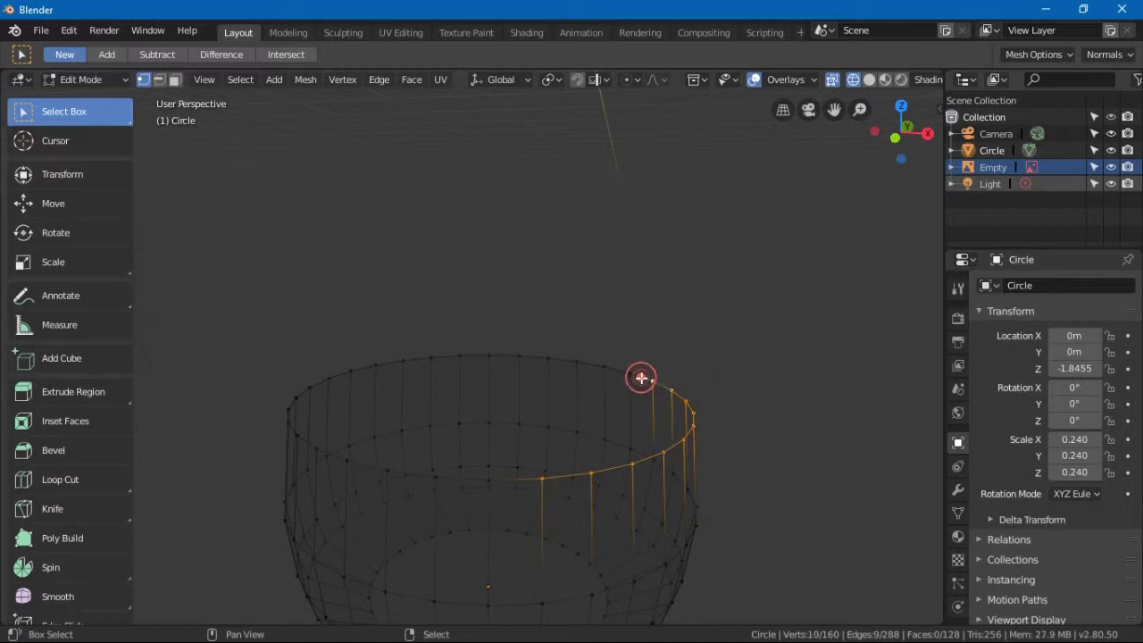
key("KP_1")
key("alt+a")
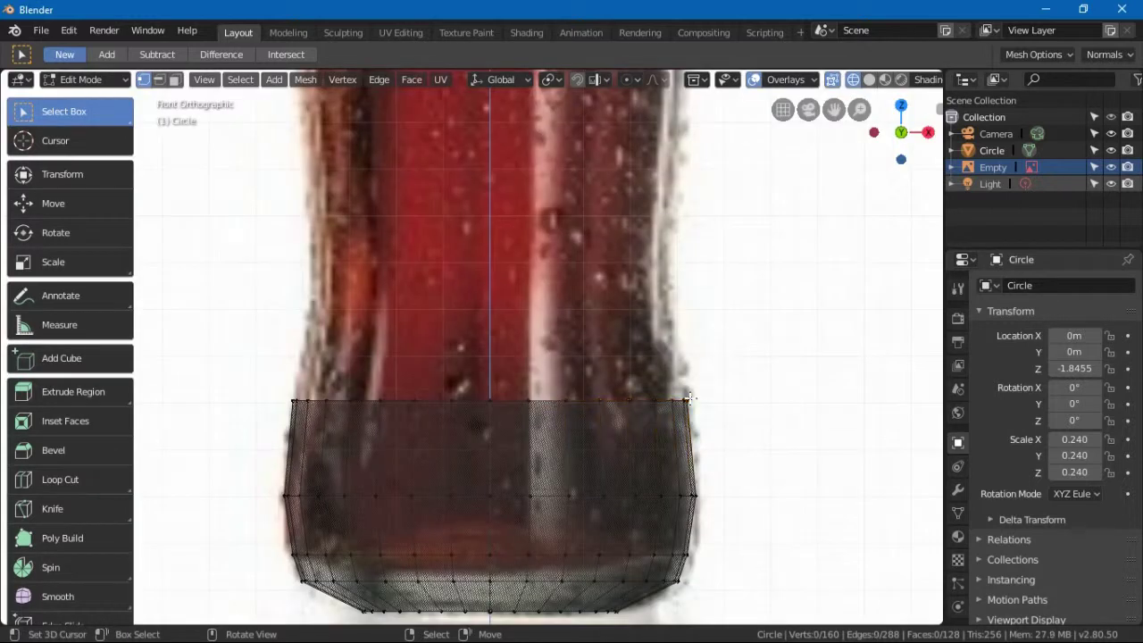
Step: Loop-select the open top ring, extrude it upward along Z and scale it inward to the bottle outline
left_click(588, 401, "alt")
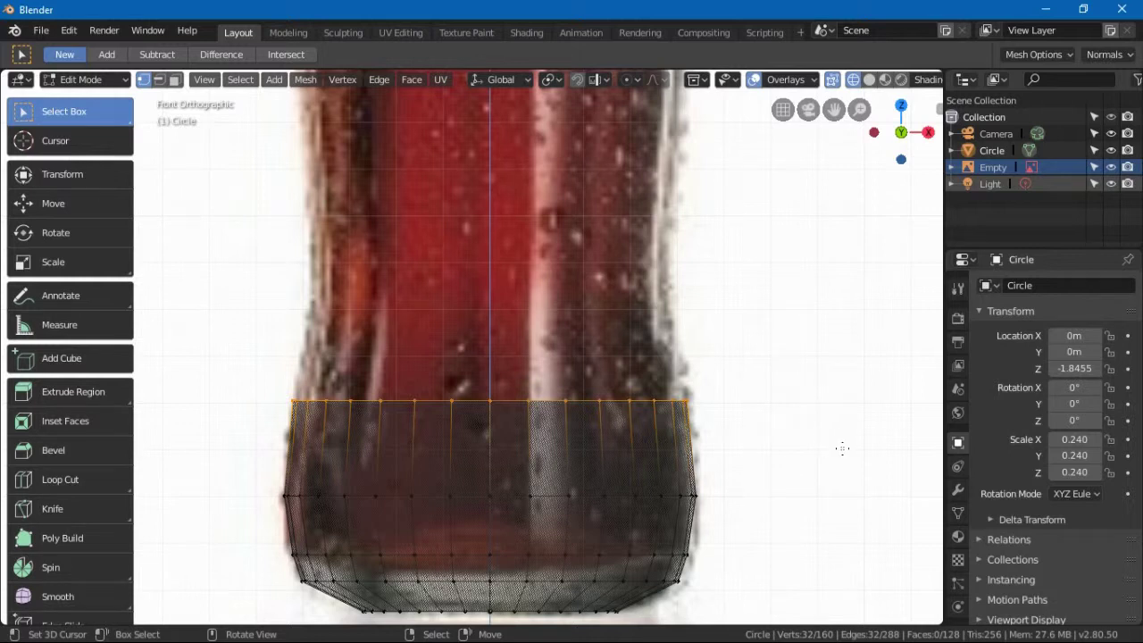
key("e")
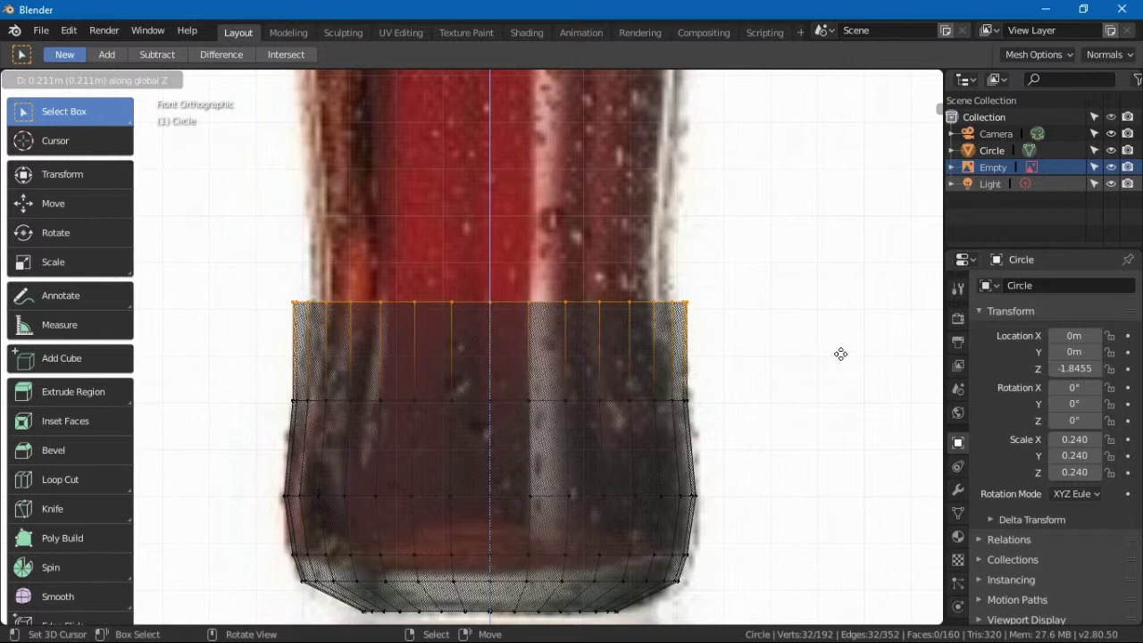
left_click(842, 377)
key("s")
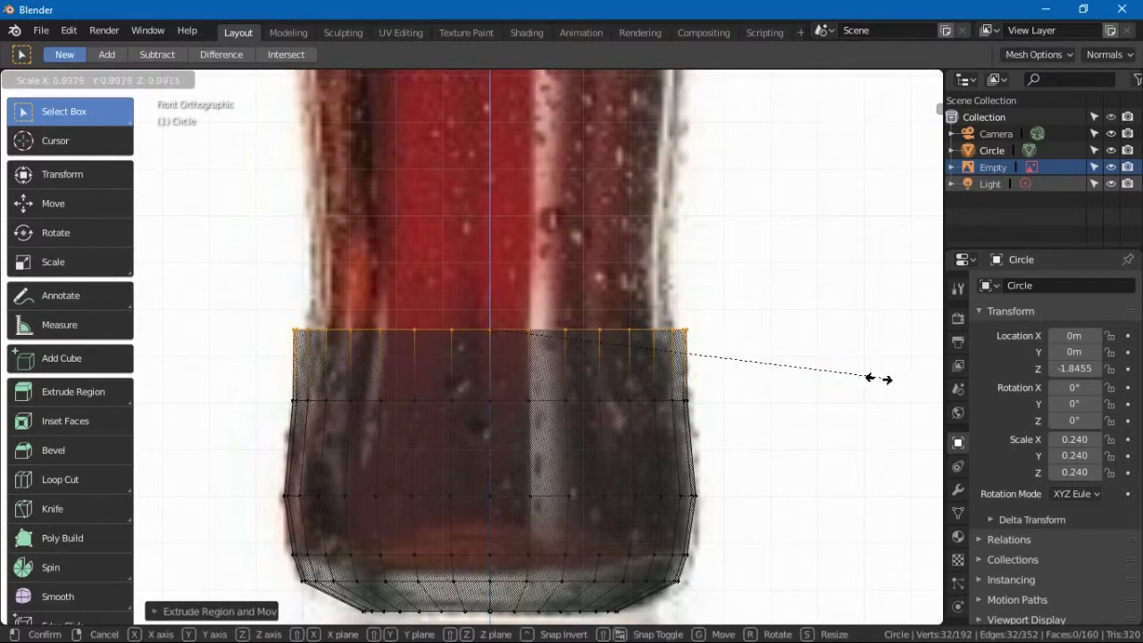
left_click(853, 377)
Step: Extrude the top ring about 0.31 m upward along Z and scale it slightly inward to match the bottle's waist
scroll(794, 383, "up", 2)
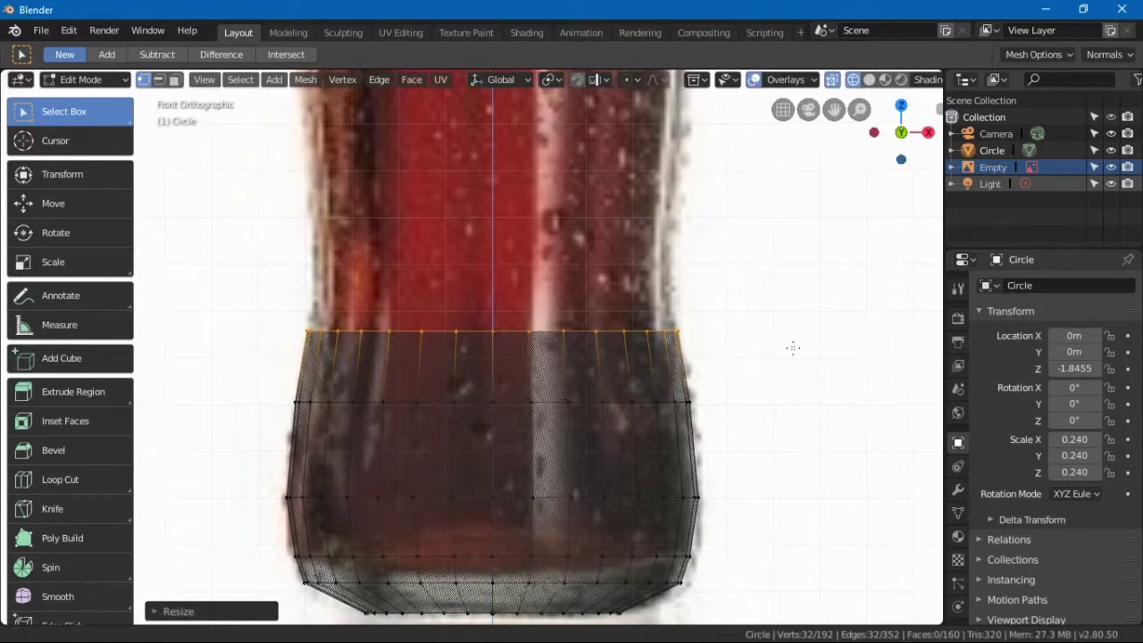
key("e")
key("z")
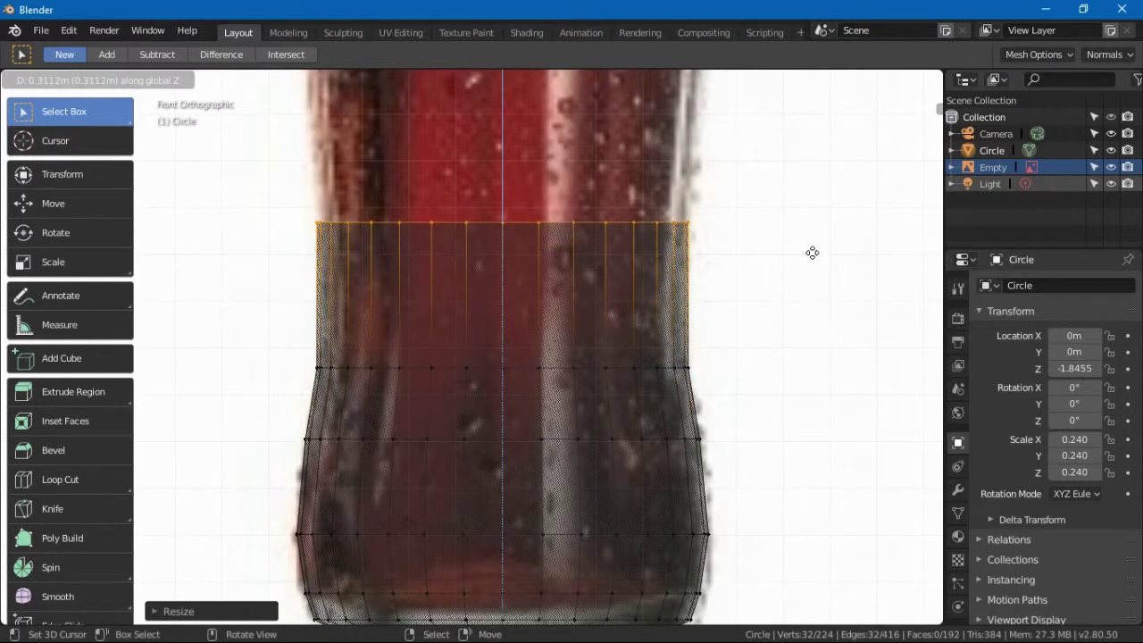
left_click(809, 251)
key("s")
left_click(804, 253)
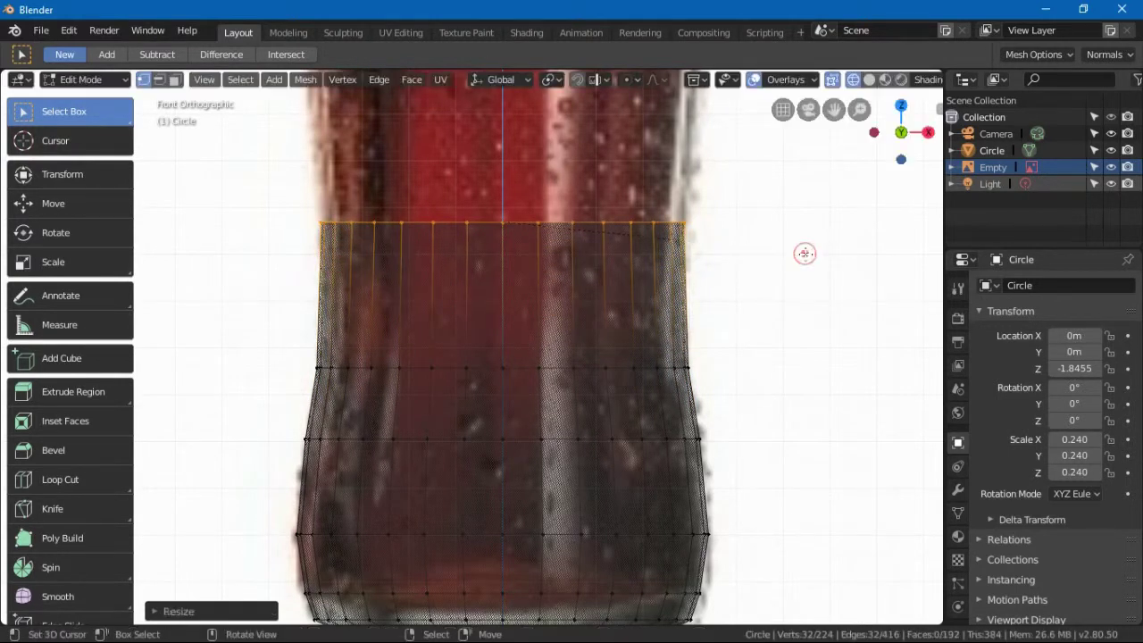
Step: Add a loop cut with an edge slide of about 0.1 in the newest section and scale it to about 0.95
key("ctrl+r")
left_click(697, 309)
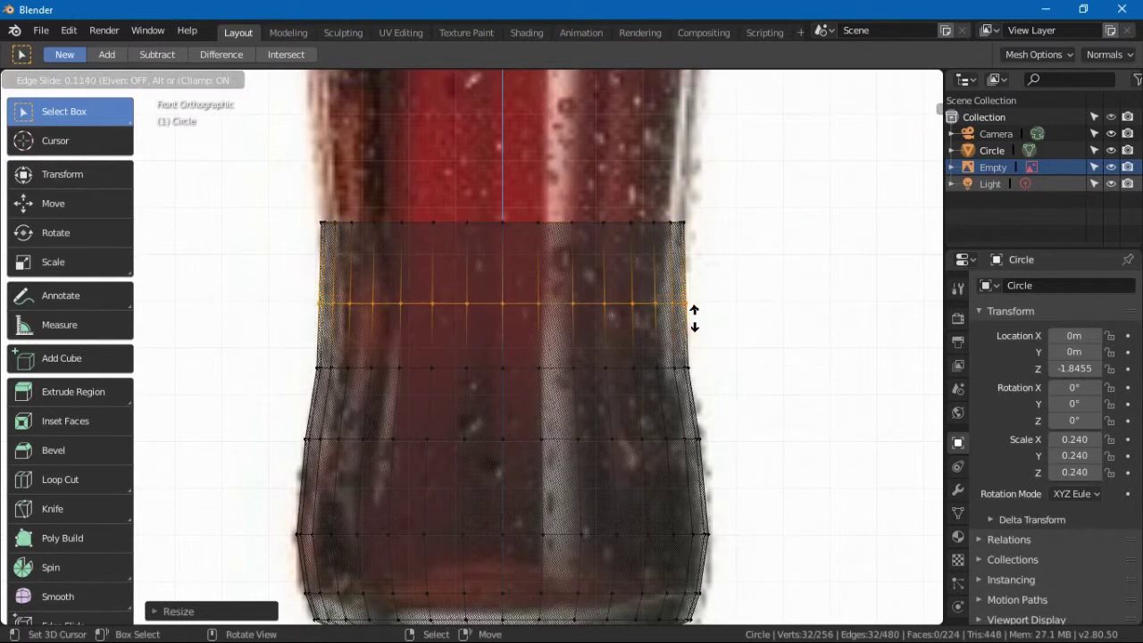
left_click(693, 313)
key("s")
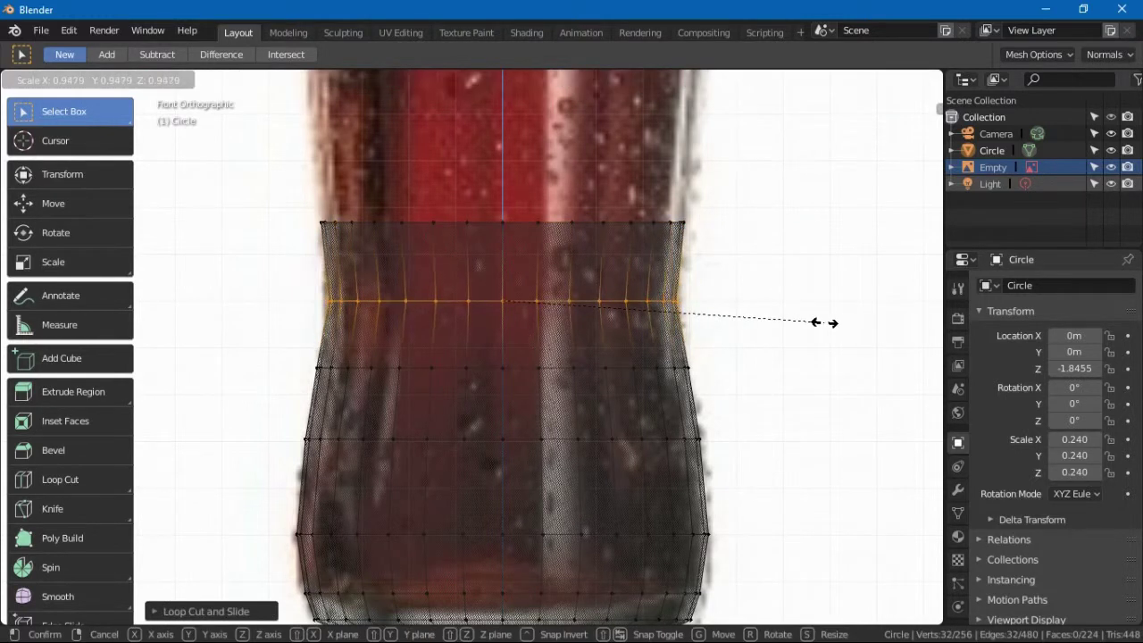
left_click(826, 322)
Step: Loop-select the open top ring, extrude it upward along Z to the label's lower edge and scale it to about 1.14
scroll(804, 357, "up", 4, "shift")
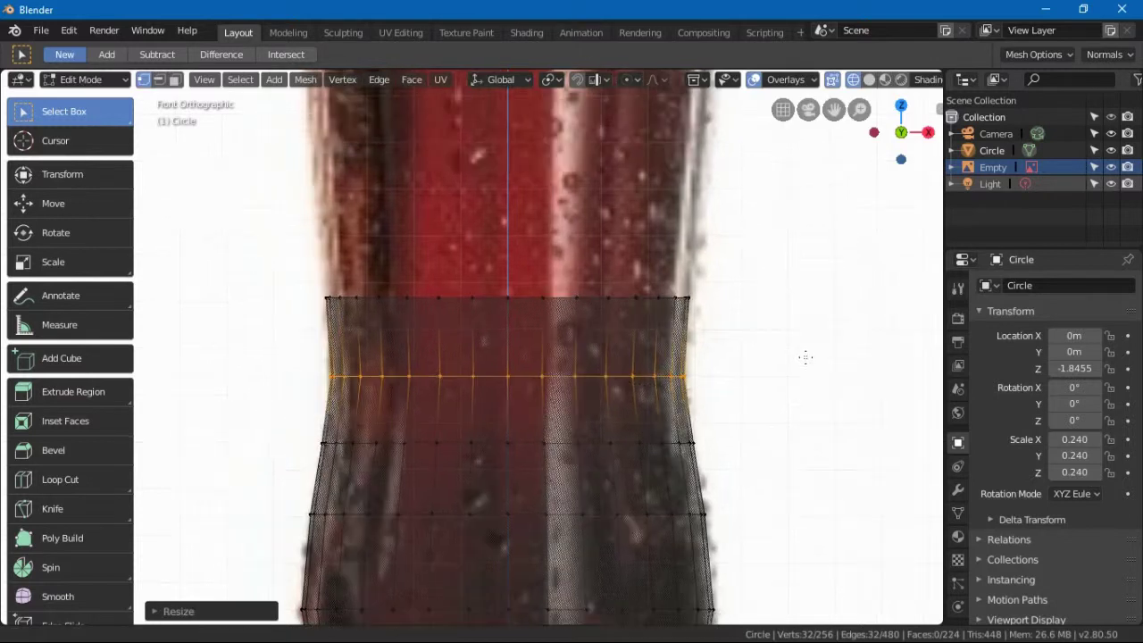
left_click(623, 324, "alt")
middle_click_drag(740, 238, 750, 363, "shift")
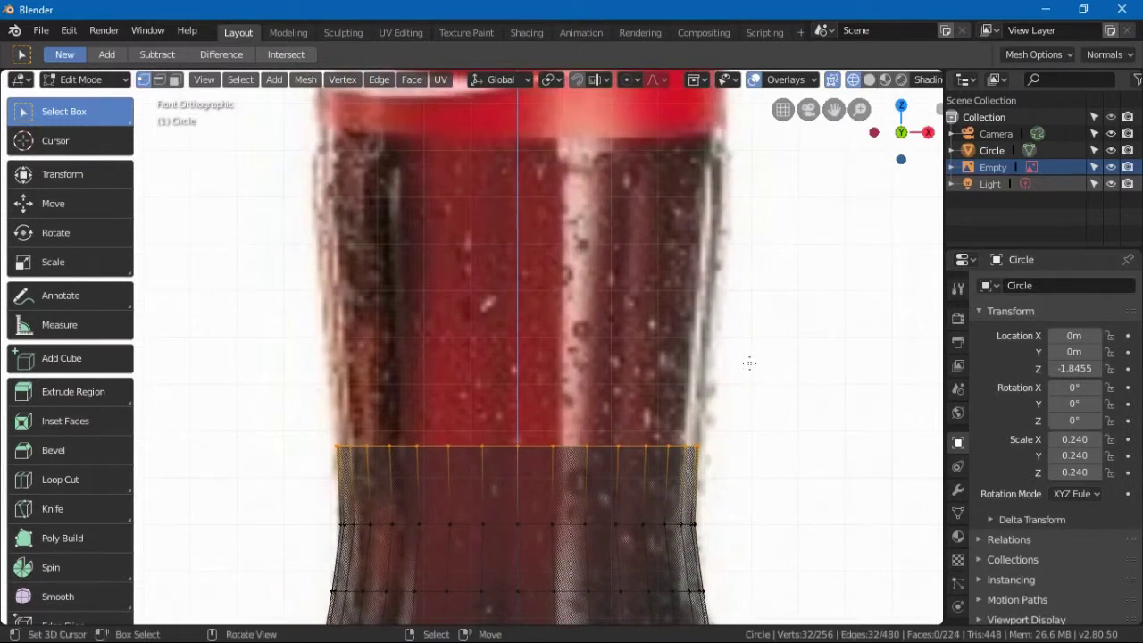
key("g")
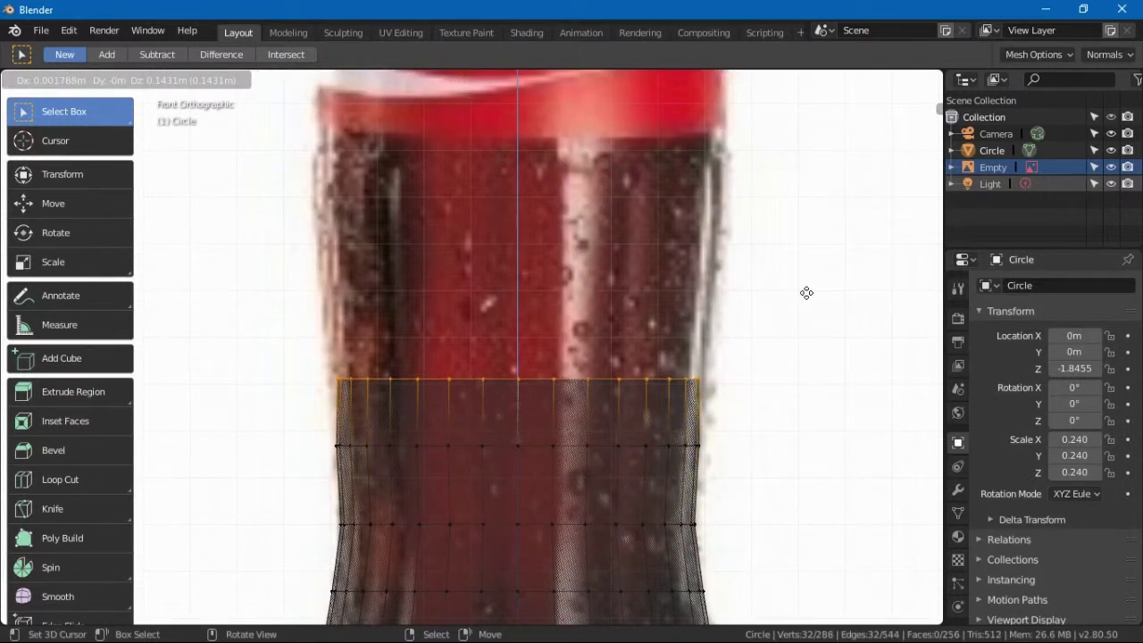
key("z")
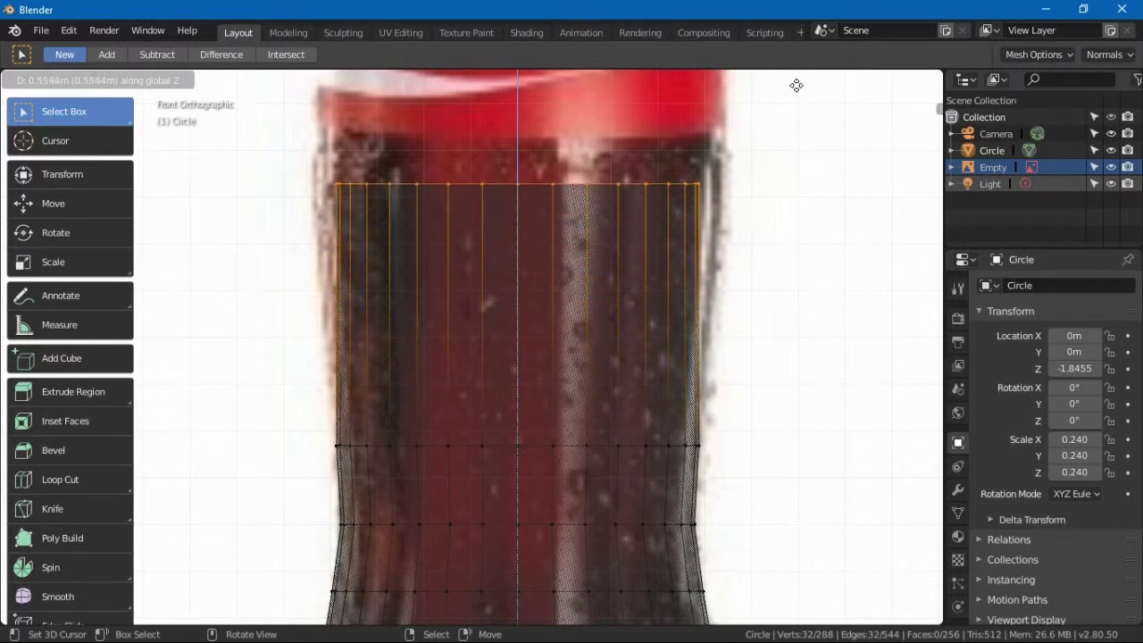
left_click(794, 609)
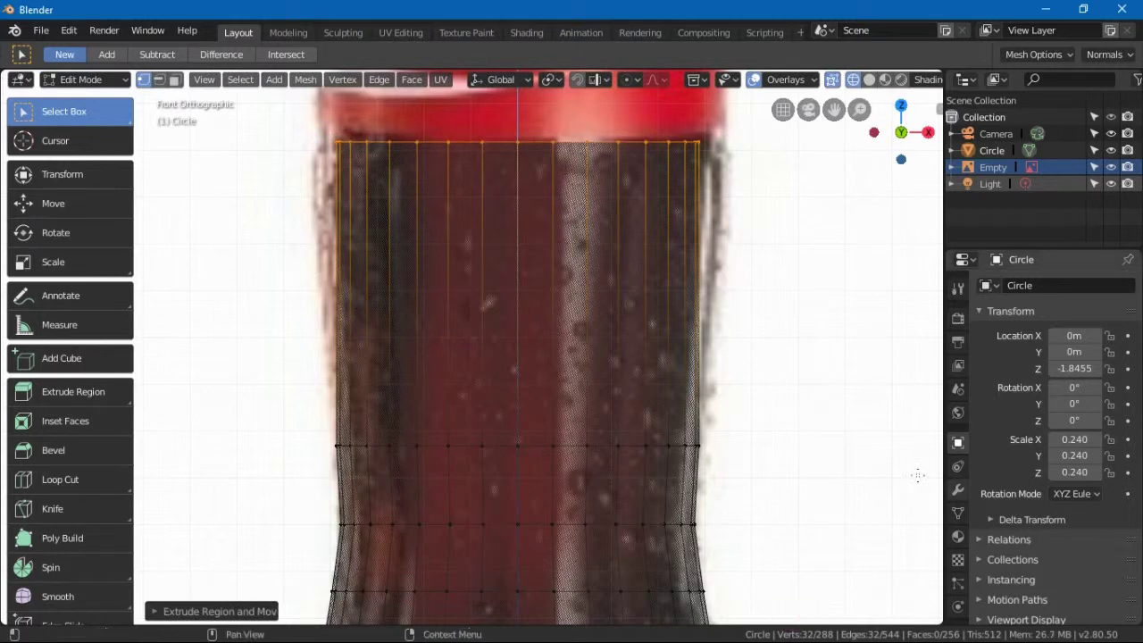
key("s")
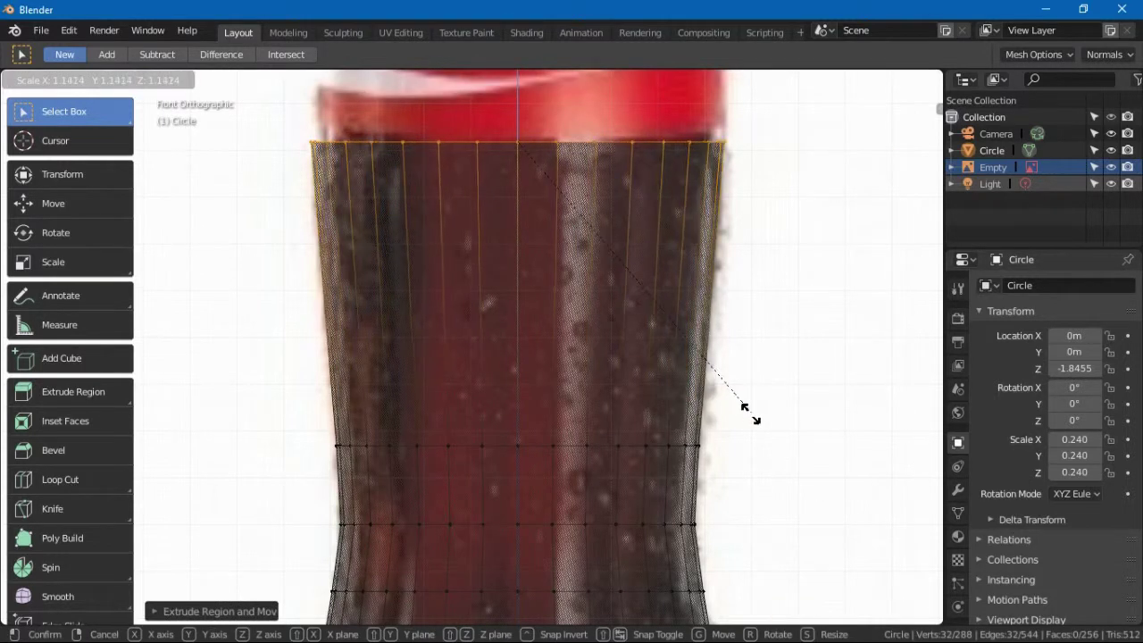
left_click(737, 412)
Step: Extrude the top ring about 0.59 m upward along Z to the upper edge of the red label
middle_click_drag(735, 408, 803, 599, "shift")
scroll(669, 337, "down", 3)
scroll(673, 388, "up", 3)
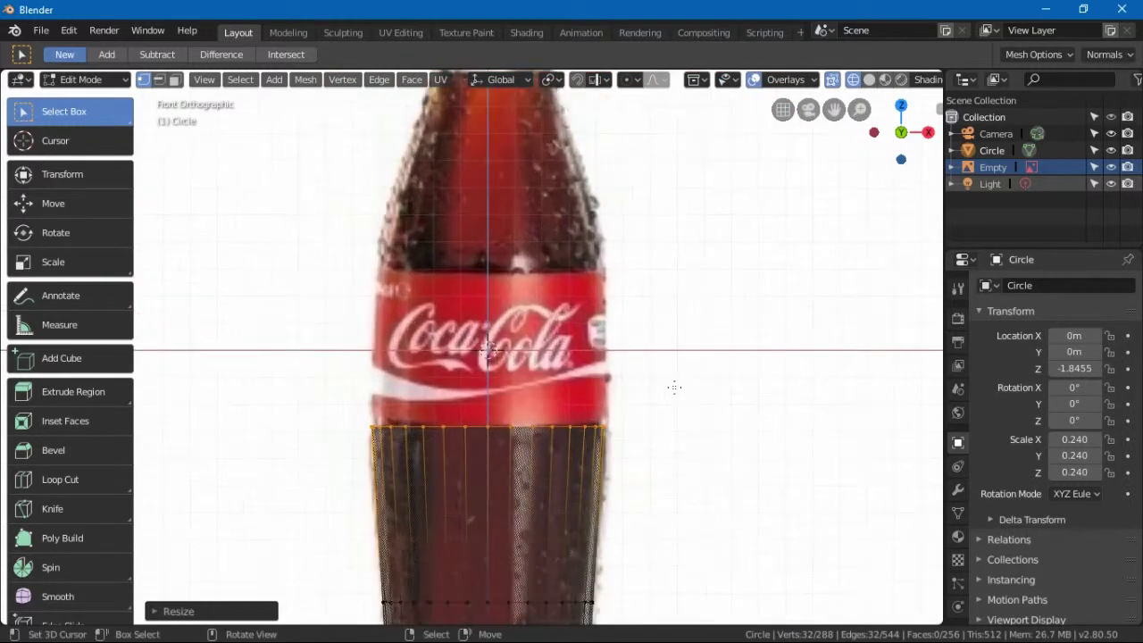
key("e")
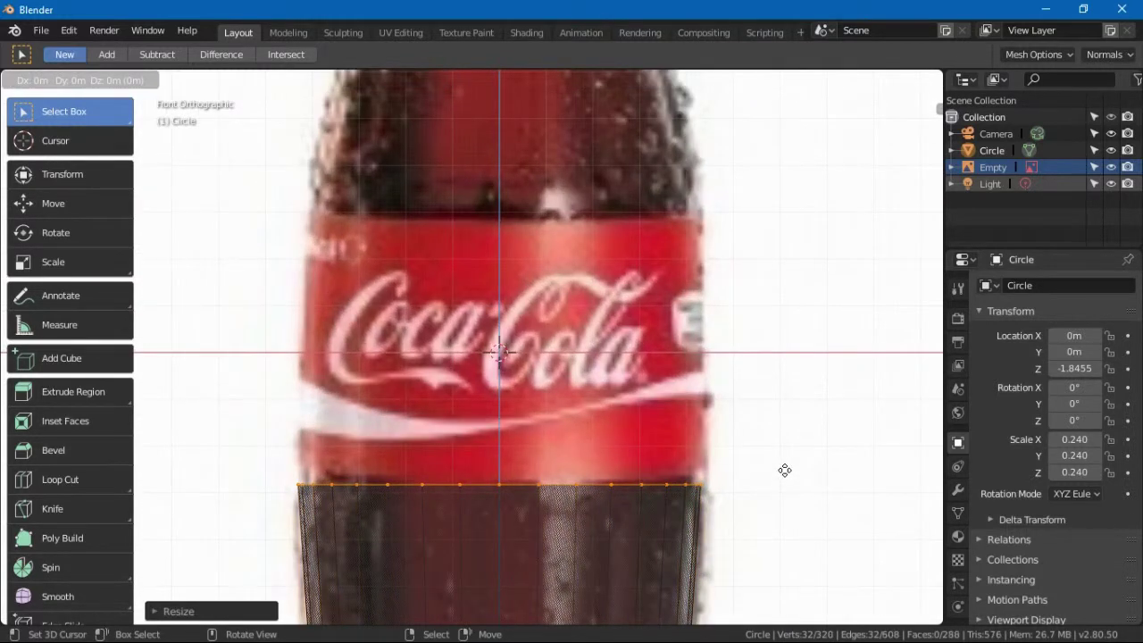
key("z")
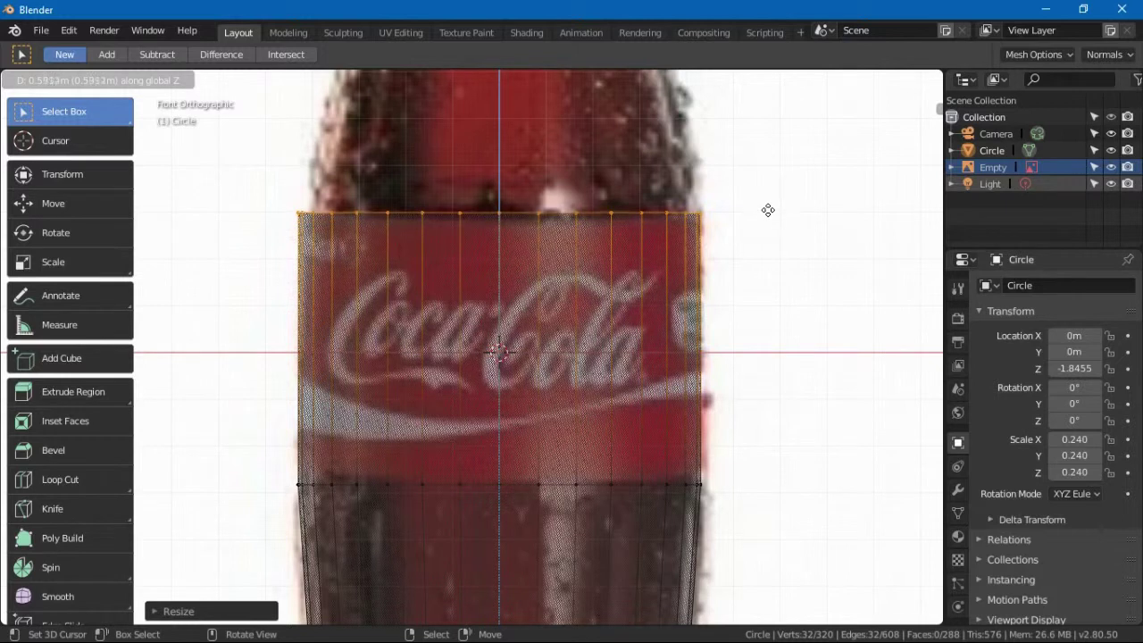
left_click(766, 211)
Step: Extrude the ring from the label's upper edge up the shoulder and scale it inward to the bottle outline
middle_click_drag(768, 268, 760, 429, "shift")
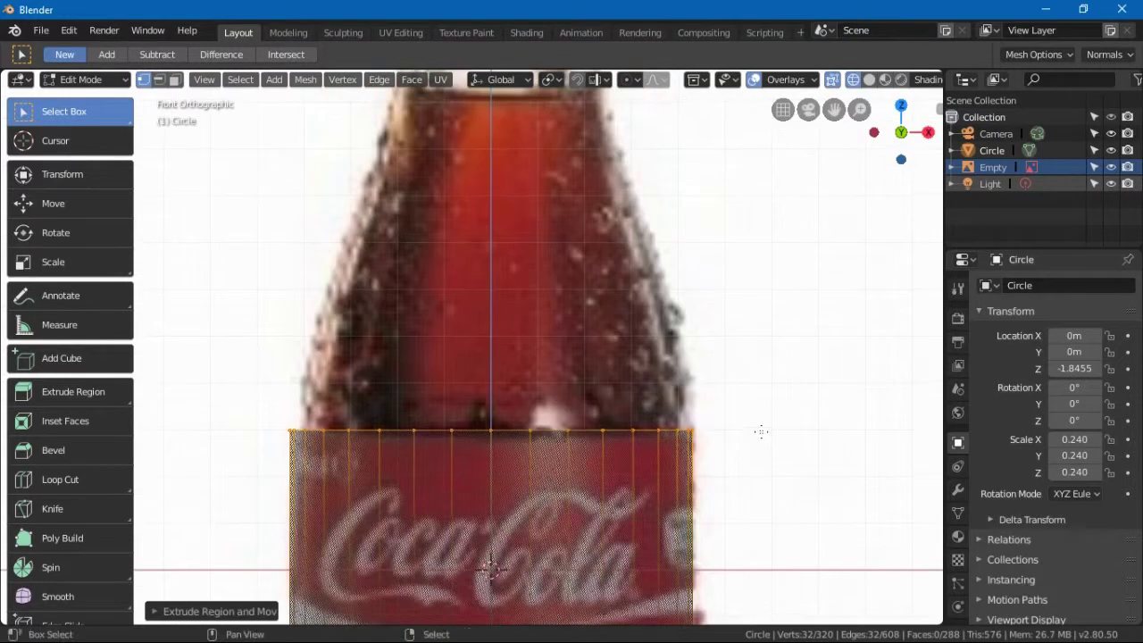
scroll(761, 432, "down", 1)
key("e")
key("z")
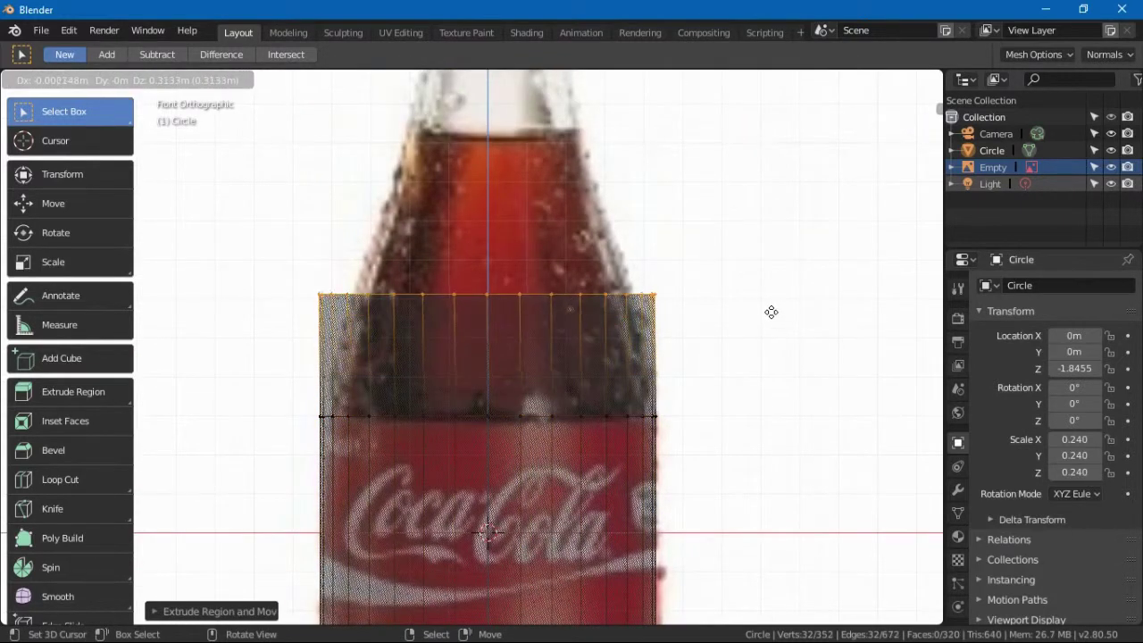
left_click(760, 205)
key("s")
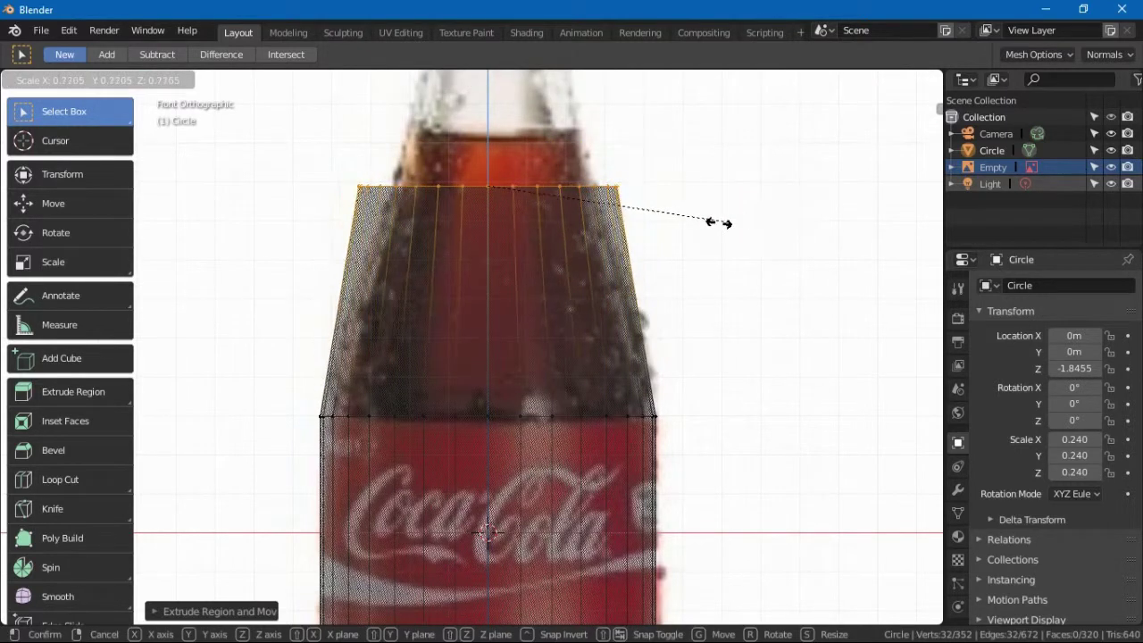
left_click(665, 228)
Step: Extrude the shoulder ring up to just above the liquid line and scale it to about 0.83
middle_click_drag(663, 227, 672, 490, "shift")
key("e")
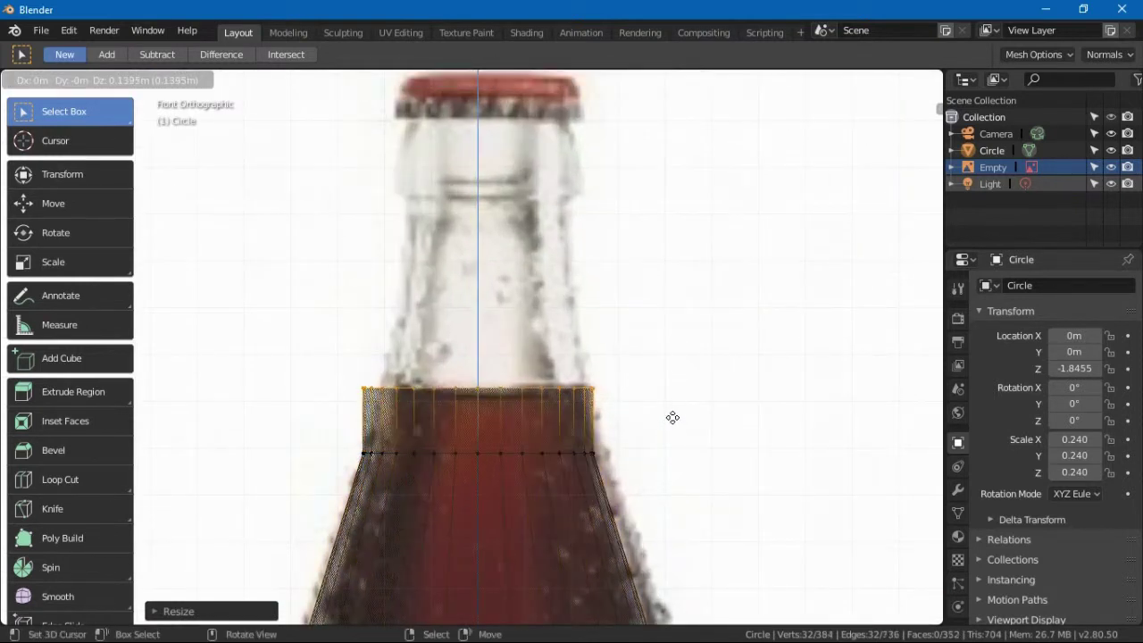
left_click(673, 402)
key("s")
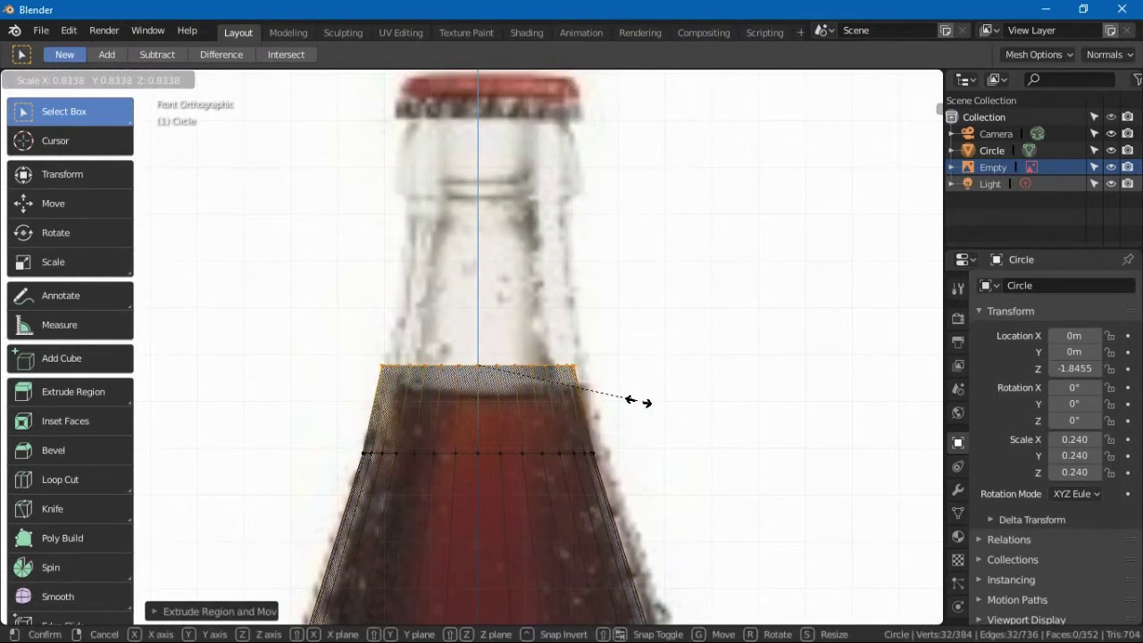
left_click(636, 401)
Step: Extrude the top ring up the clear neck to the underside of the lip and scale it slightly inward
scroll(636, 402, "down", 3)
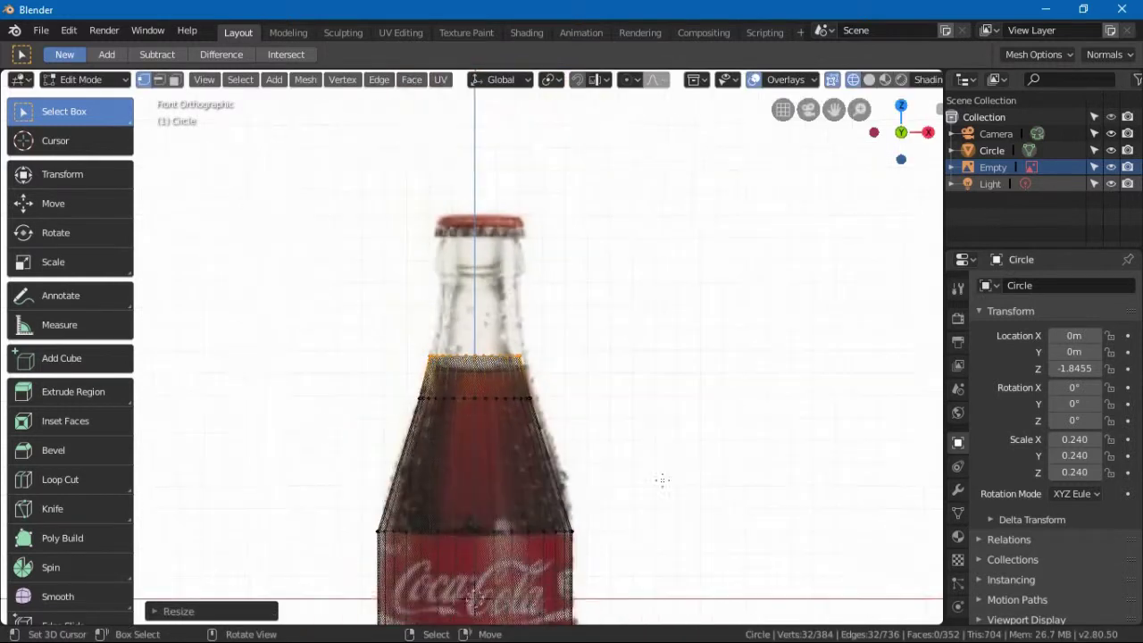
middle_click_drag(663, 480, 648, 388, "shift")
middle_click_drag(607, 299, 632, 476, "shift")
scroll(625, 465, "up", 3)
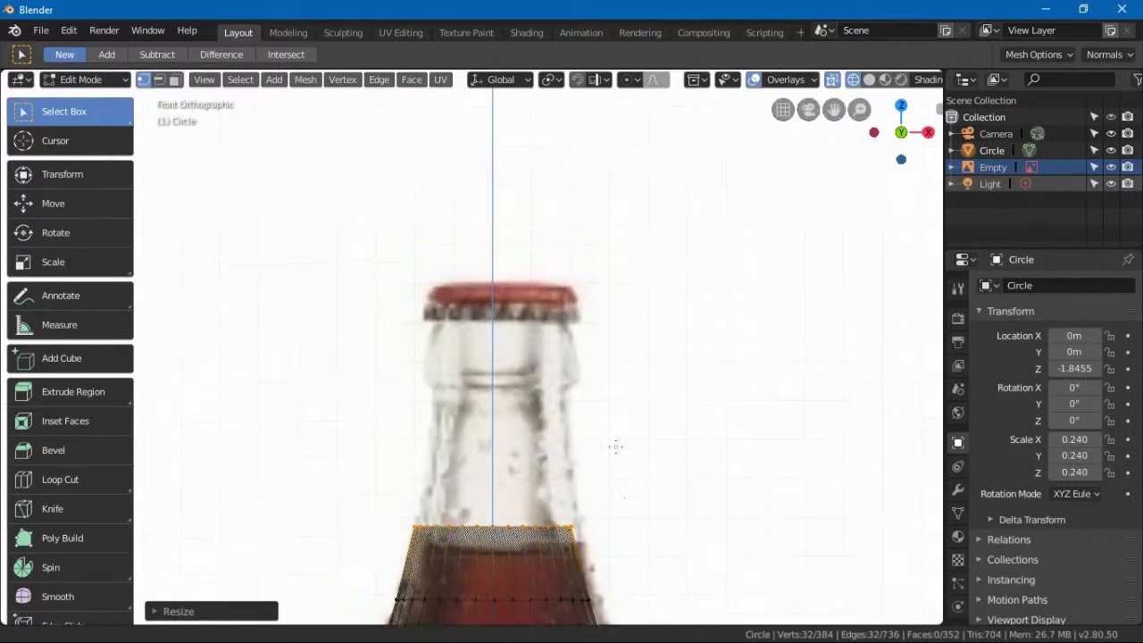
key("g")
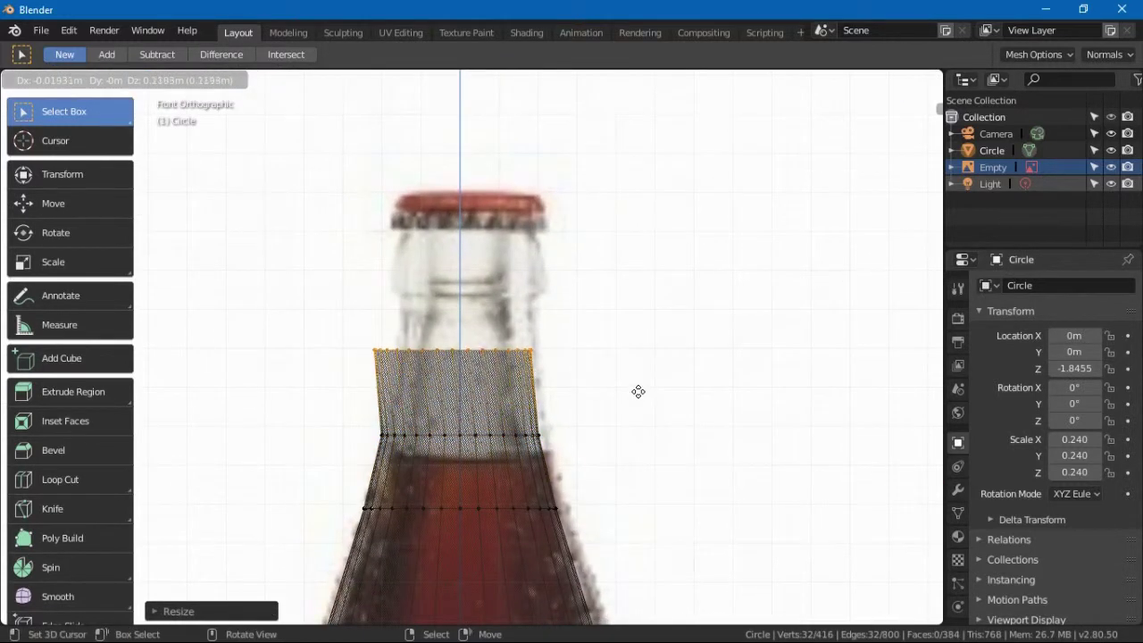
left_click(651, 336)
key("s")
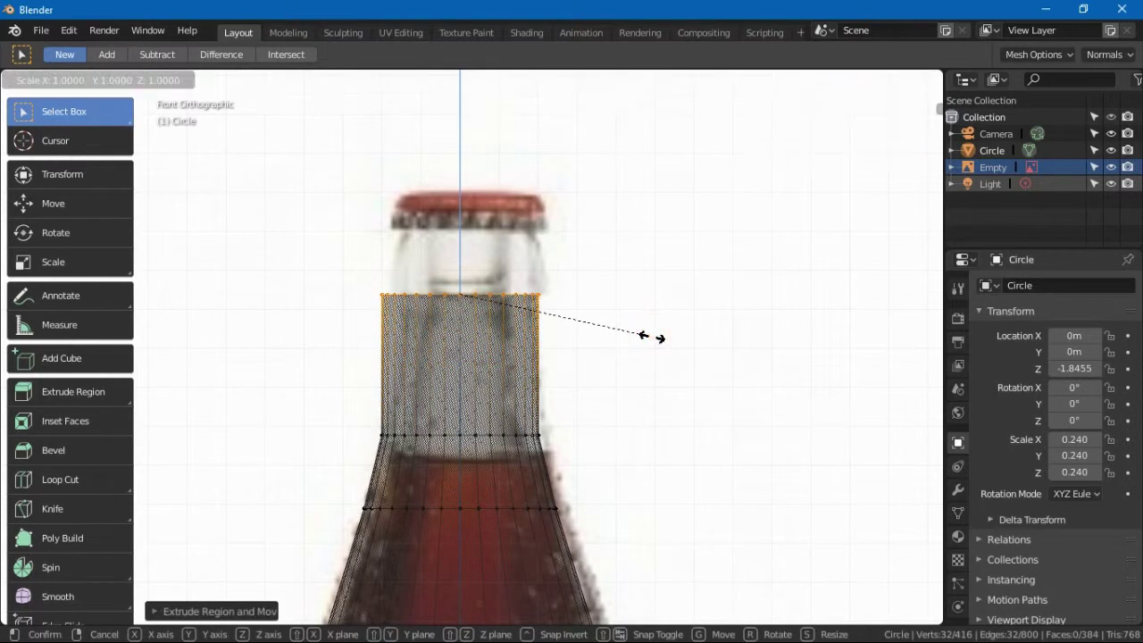
left_click(651, 334)
key("s")
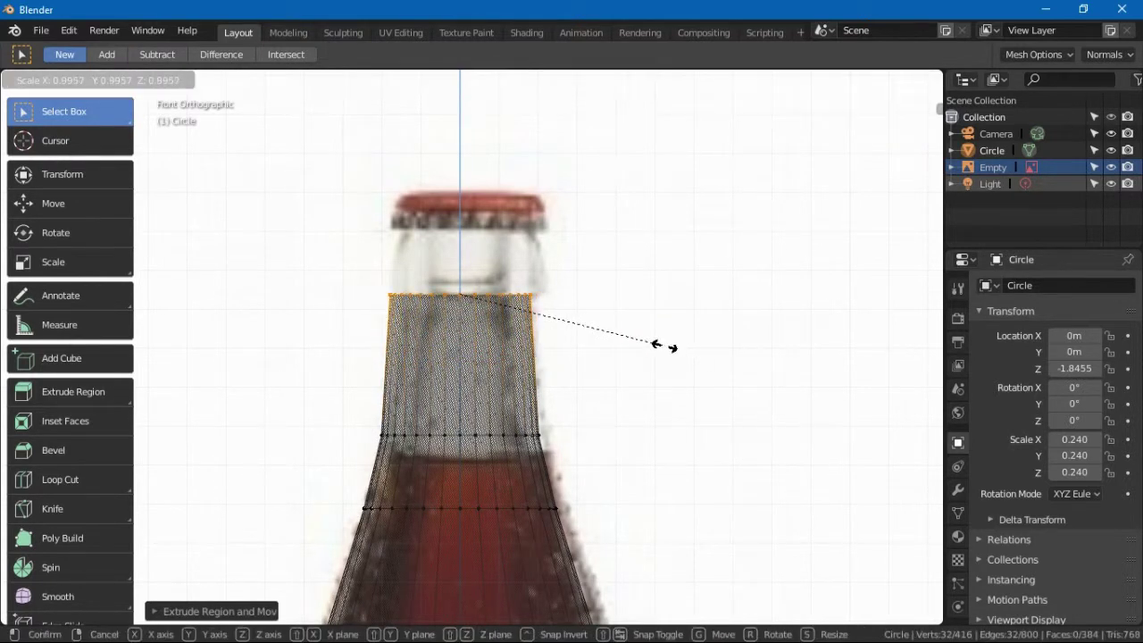
left_click(653, 345)
Step: View the bottle neck in perspective with solid shading
middle_click_drag(645, 342, 676, 423, "shift")
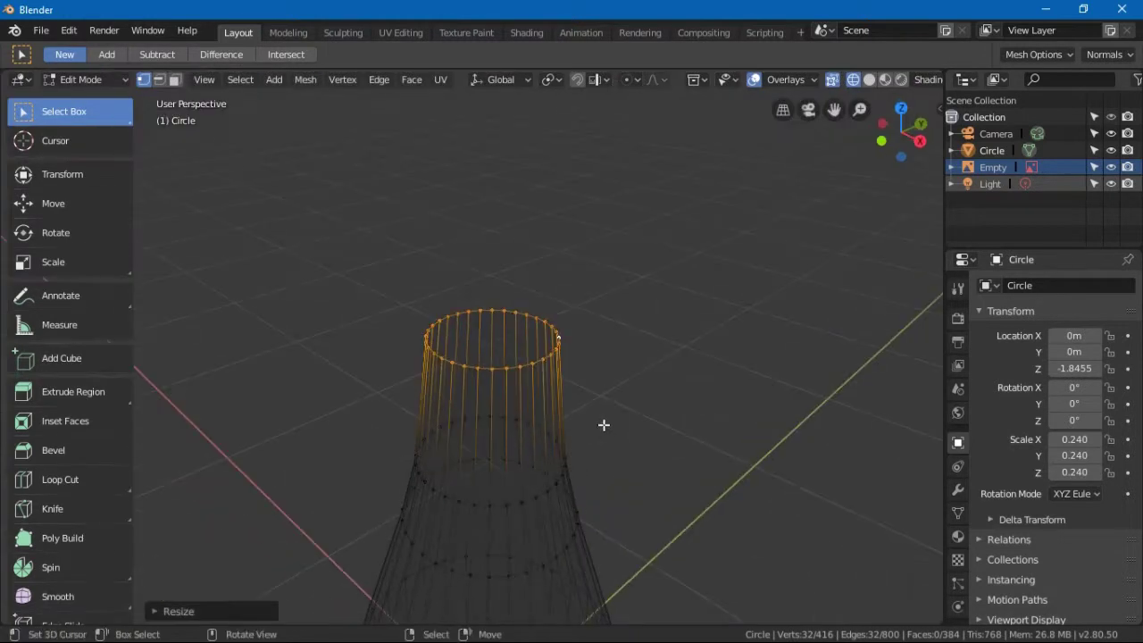
key("z")
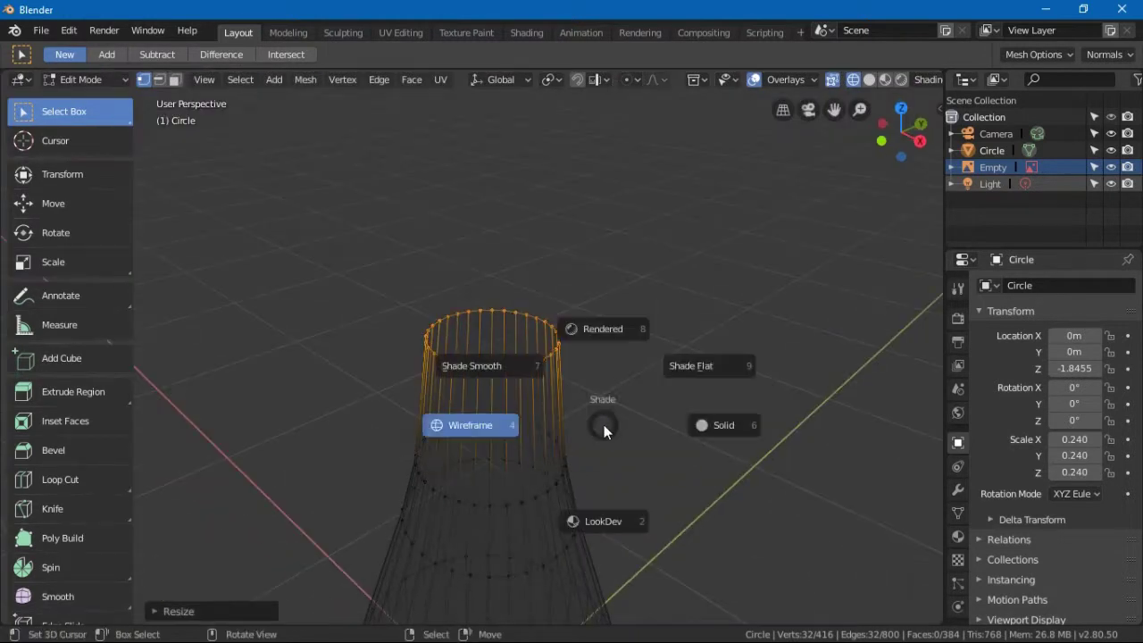
left_click(717, 423)
middle_click_drag(667, 404, 719, 397)
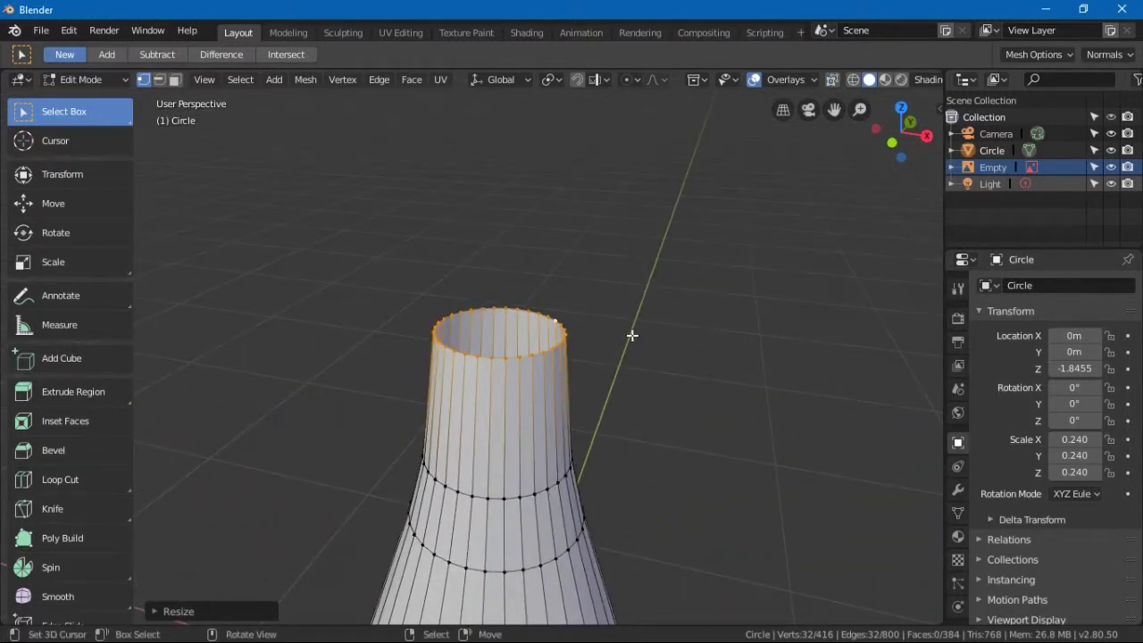
Step: Extrude the top ring in place, scale it outward to about 1.17 and extrude it upward along Z as a lip collar
key("e")
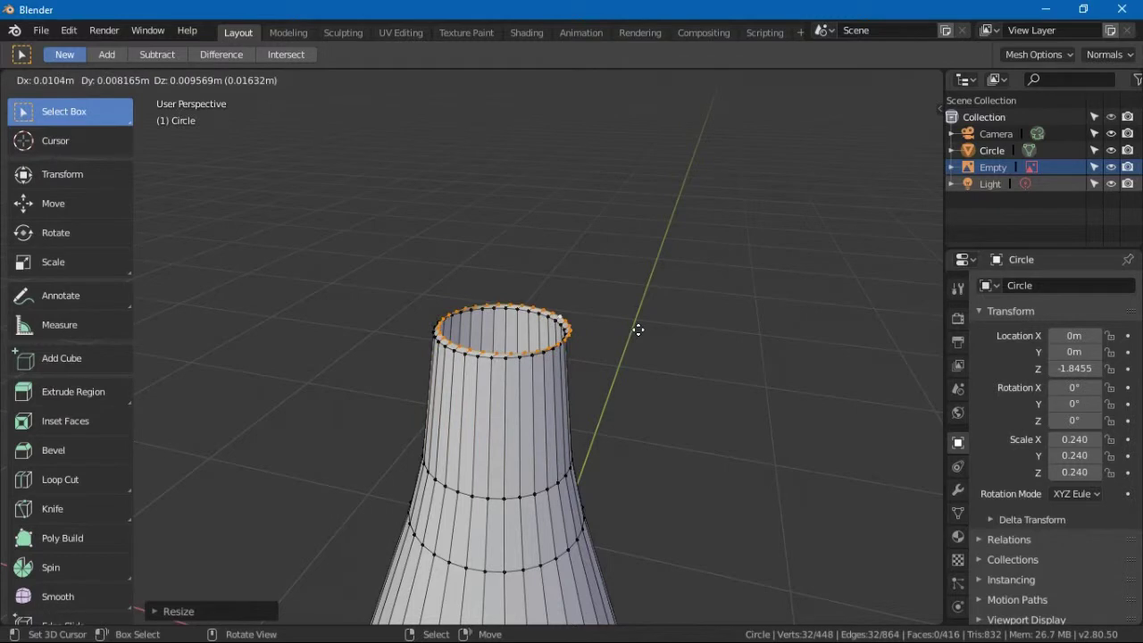
right_click(639, 329)
key("s")
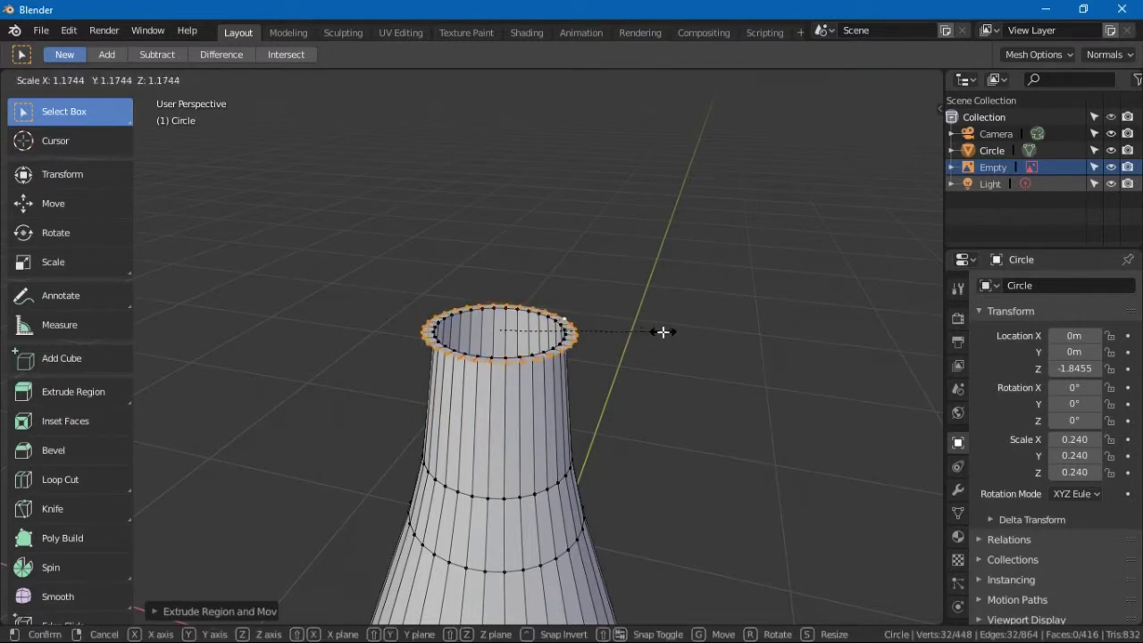
left_click(661, 332)
key("e")
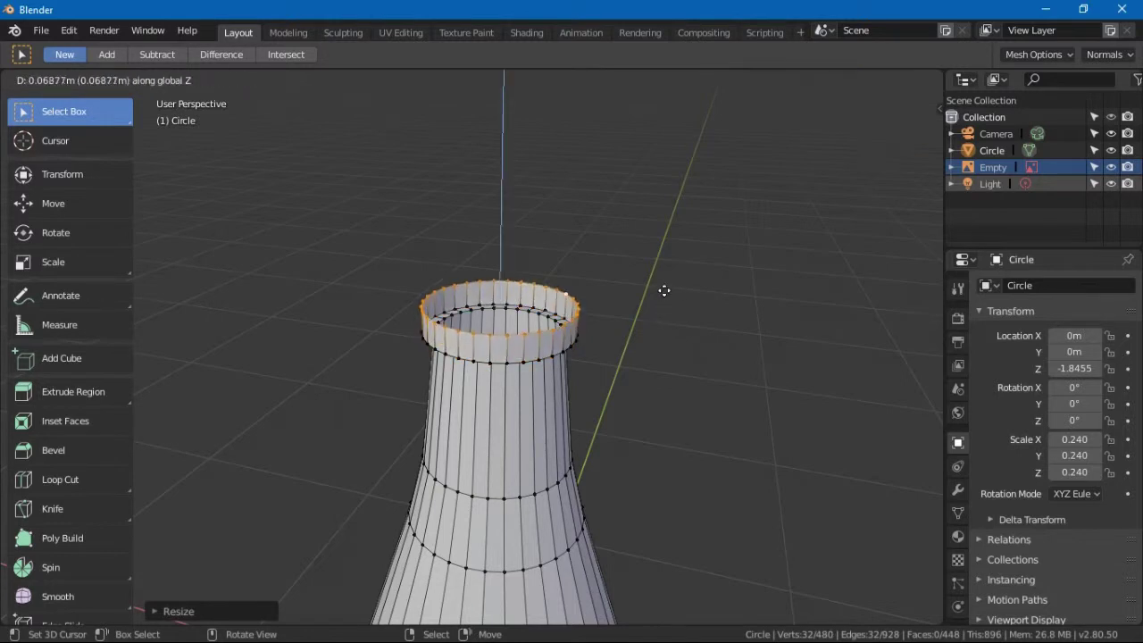
left_click(666, 267)
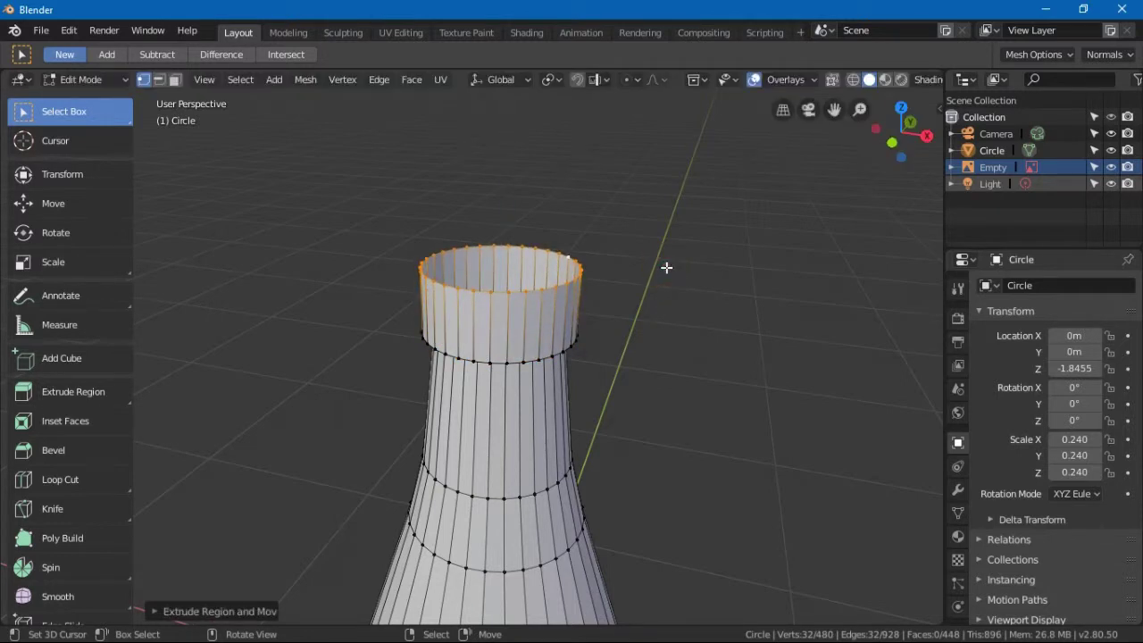
Step: Add the collar's lower ring to the selection and scale the whole collar slightly
key("KP_1")
middle_click_drag(697, 283, 539, 296)
scroll(517, 394, "down", 6)
scroll(651, 199, "up", 6)
middle_click_drag(650, 199, 438, 407)
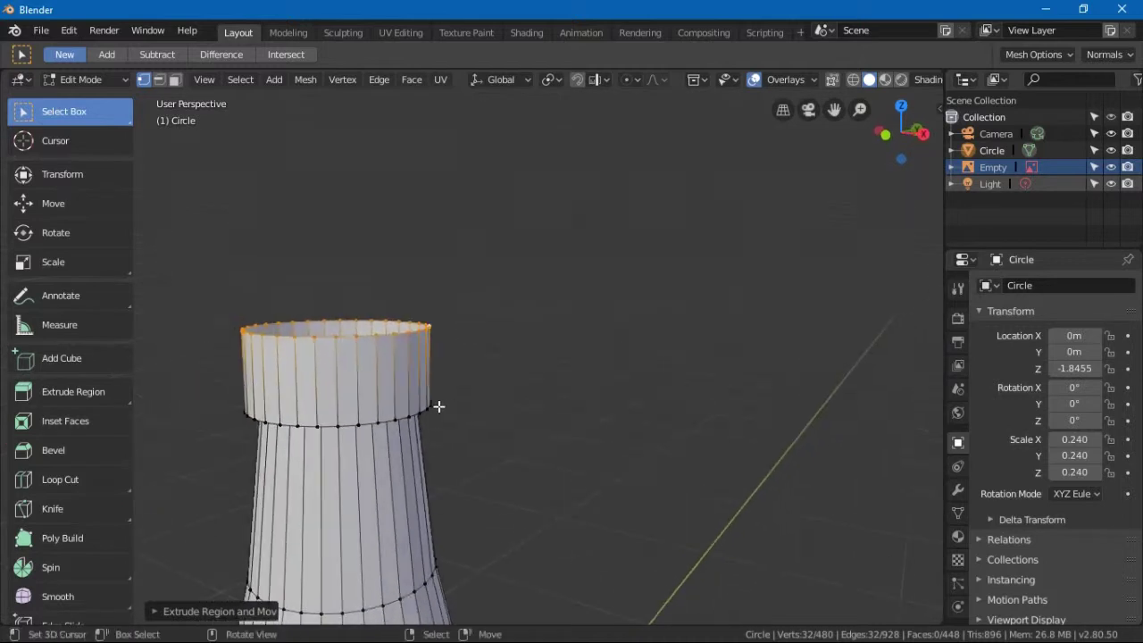
left_click(375, 429, "alt+shift")
mouse_move(438, 461)
middle_mouse_down()
mouse_move(447, 415)
mouse_move(387, 424)
mouse_move(442, 449)
middle_mouse_up()
middle_click_drag(379, 286, 459, 348)
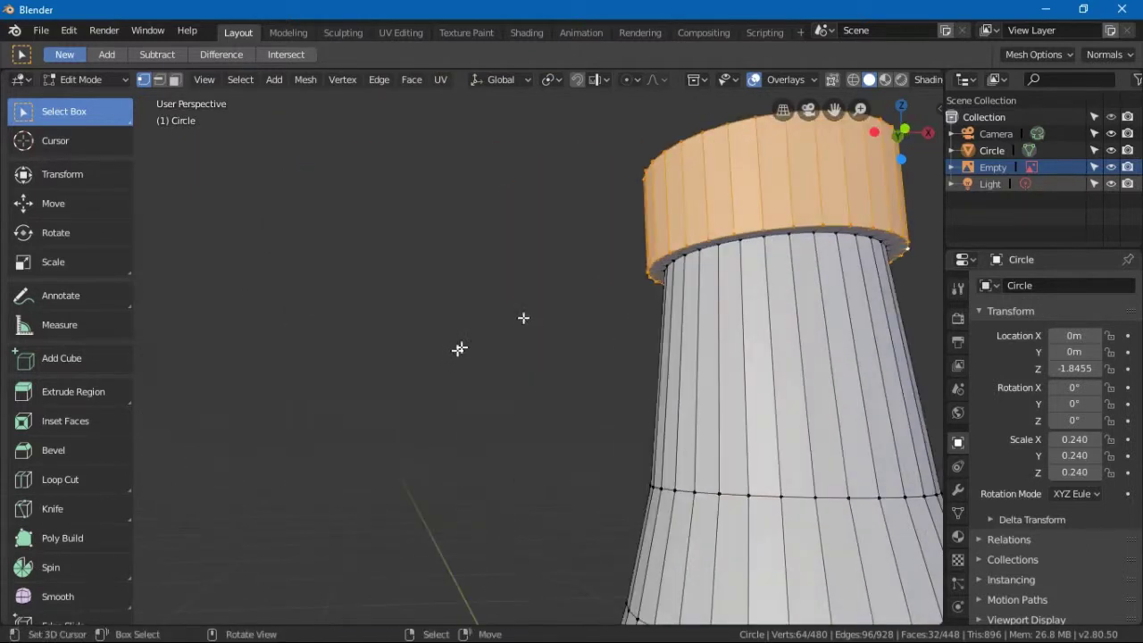
middle_click_drag(769, 195, 651, 344)
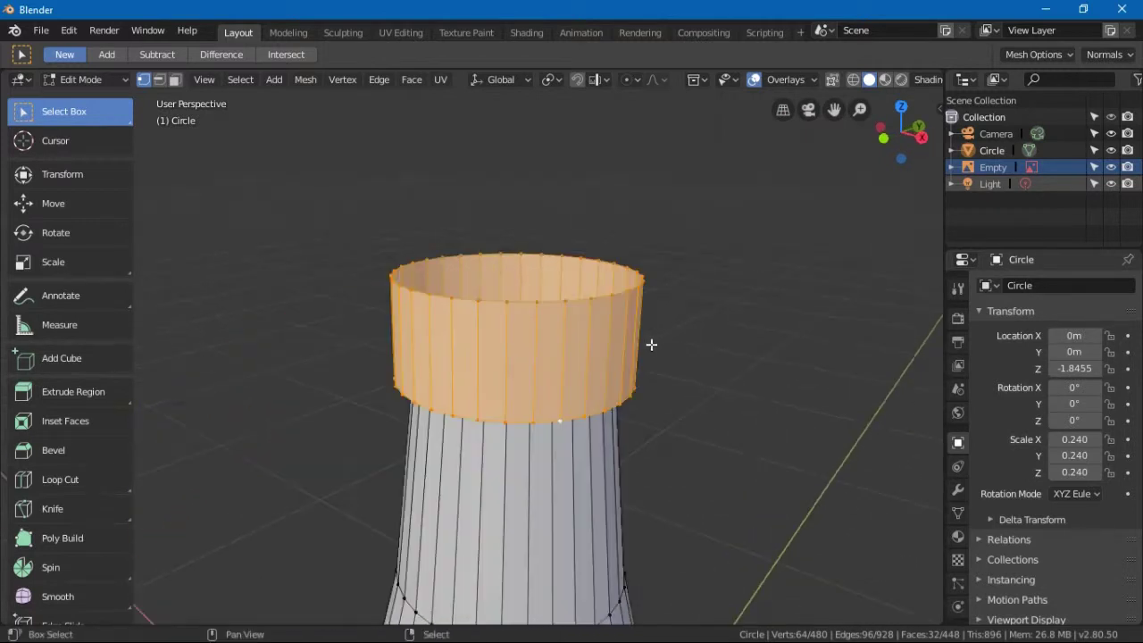
key("s")
left_click(773, 342)
middle_click_drag(771, 342, 801, 289, "shift")
Step: Loop-select the collar's top ring and move it along Z to adjust the collar height
left_click(480, 137, "alt")
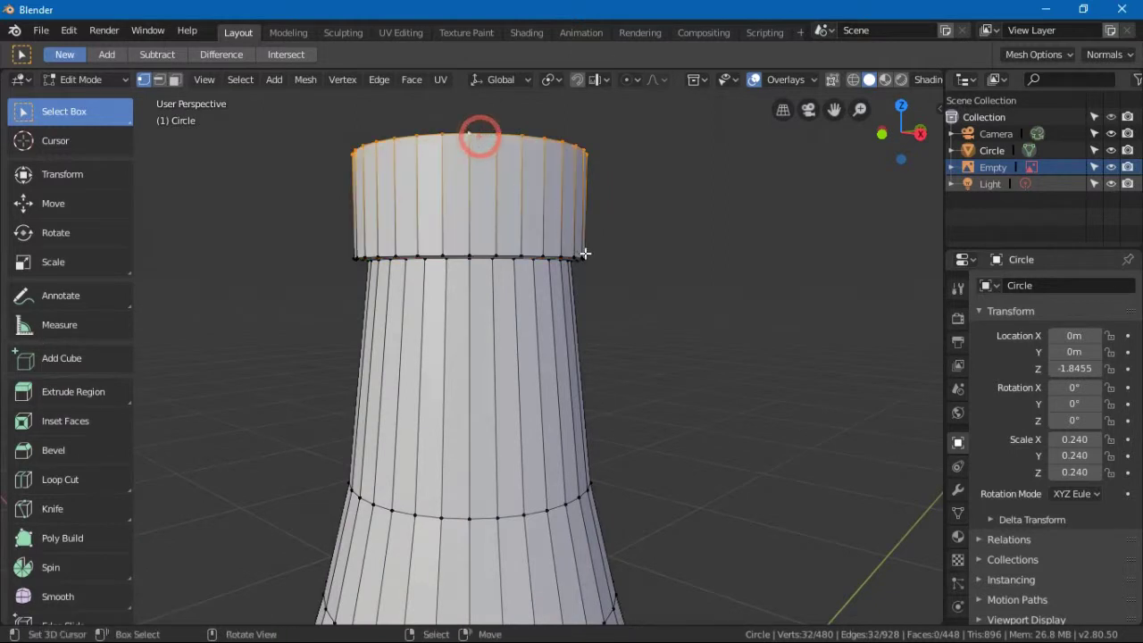
key("g")
key("z")
left_click(555, 189)
middle_click_drag(555, 189, 631, 225)
key("ctrl+r")
key("Escape")
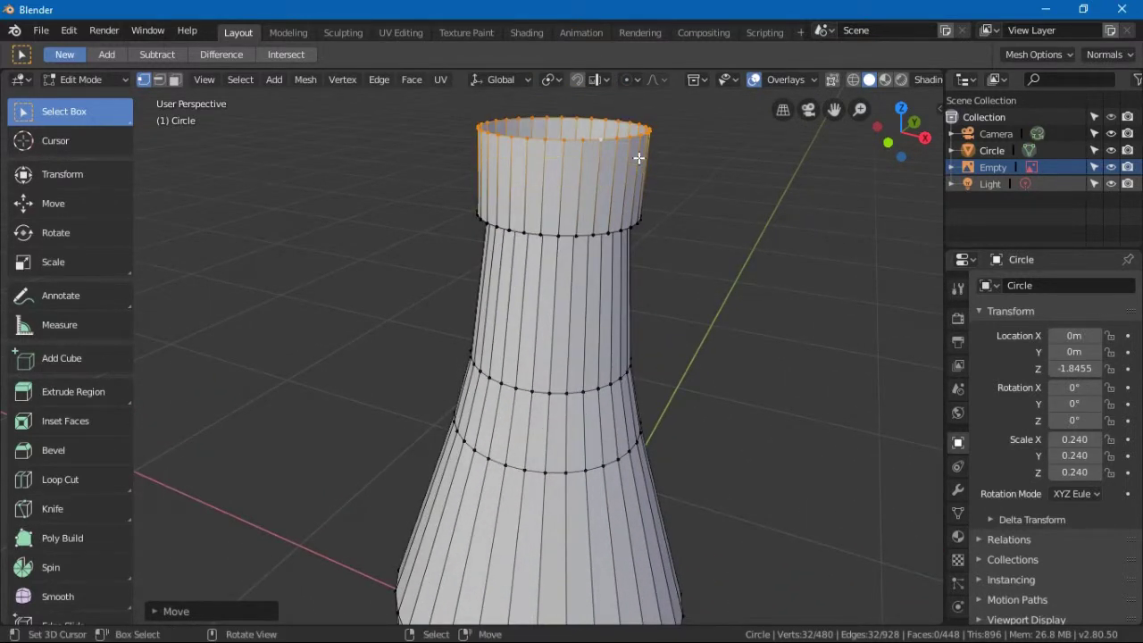
Step: Clear the mesh selection and switch the bottle to Object Mode
middle_click_drag(650, 397, 622, 289, "ctrl")
key("alt+a")
key("ctrl+Tab")
left_click(345, 358)
Step: Examine the overall shape of the finished bottle from several angles and distances
scroll(500, 411, "up", 3)
scroll(607, 392, "down", 3)
middle_click_drag(640, 410, 463, 391)
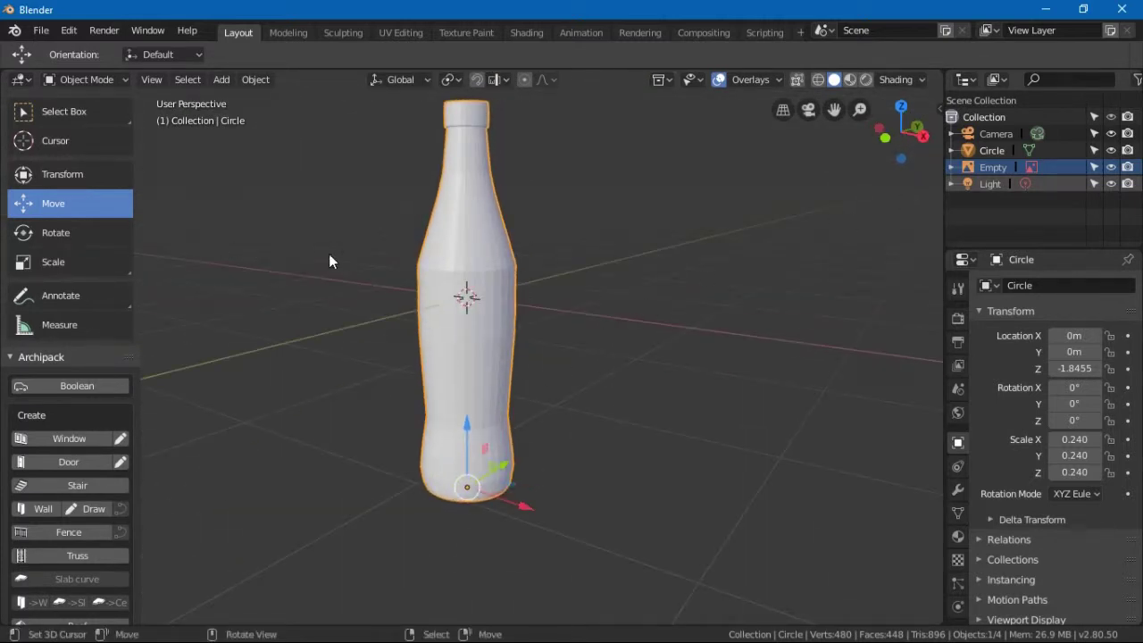
scroll(402, 319, "up", 2)
middle_click_drag(409, 332, 510, 319)
scroll(510, 319, "down", 4)
middle_click_drag(574, 369, 624, 291)
scroll(544, 288, "up", 4)
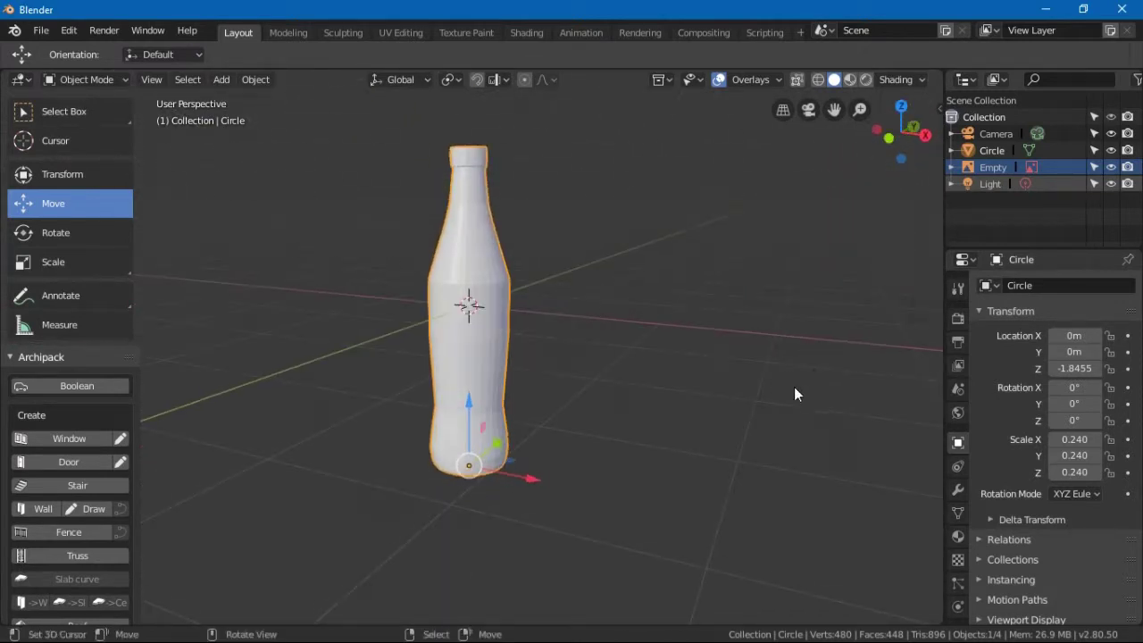
Step: Add a Bevel modifier to the bottle and collapse its settings
left_click(957, 488)
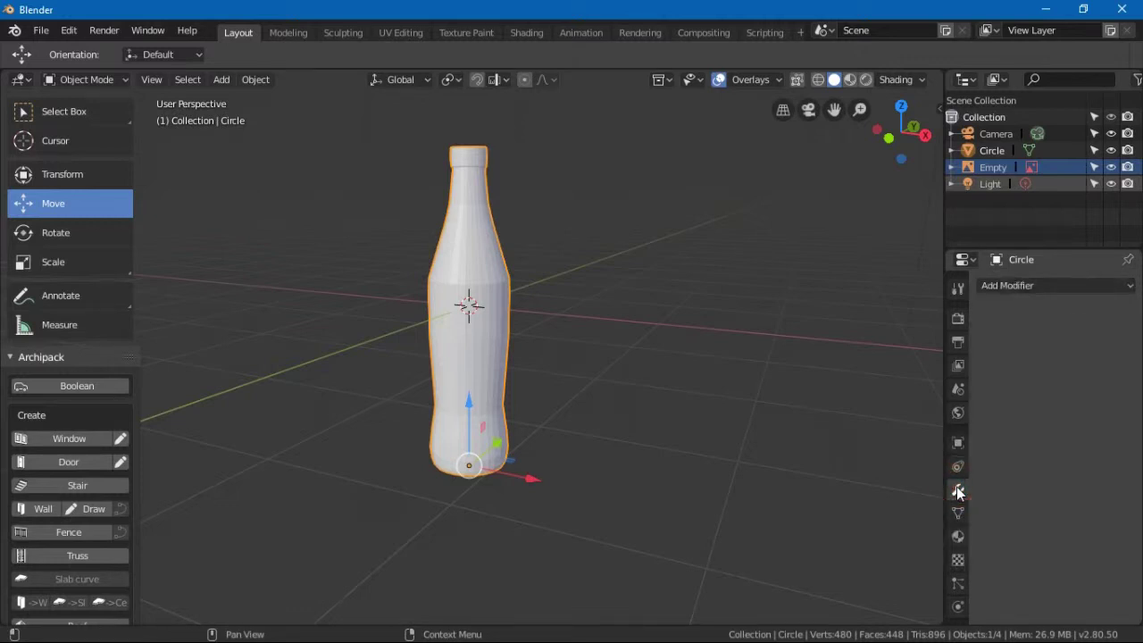
left_click(1042, 284)
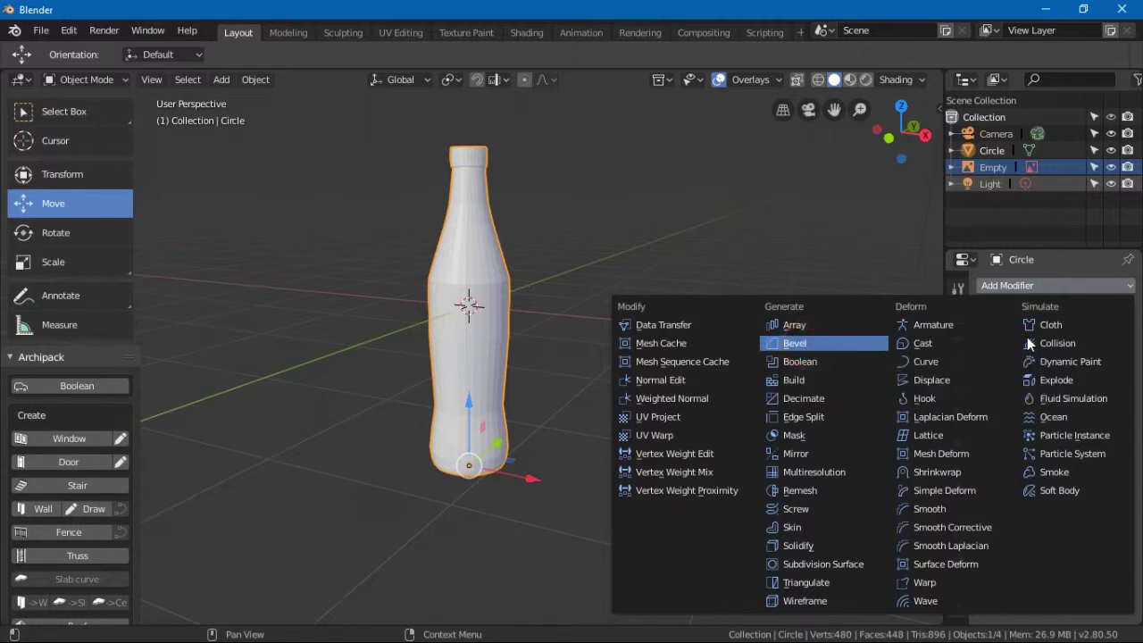
key("Return")
scroll(526, 326, "up", 4)
mouse_move(499, 381)
middle_mouse_down()
mouse_move(598, 333)
mouse_move(513, 387)
middle_mouse_up()
left_click(983, 349)
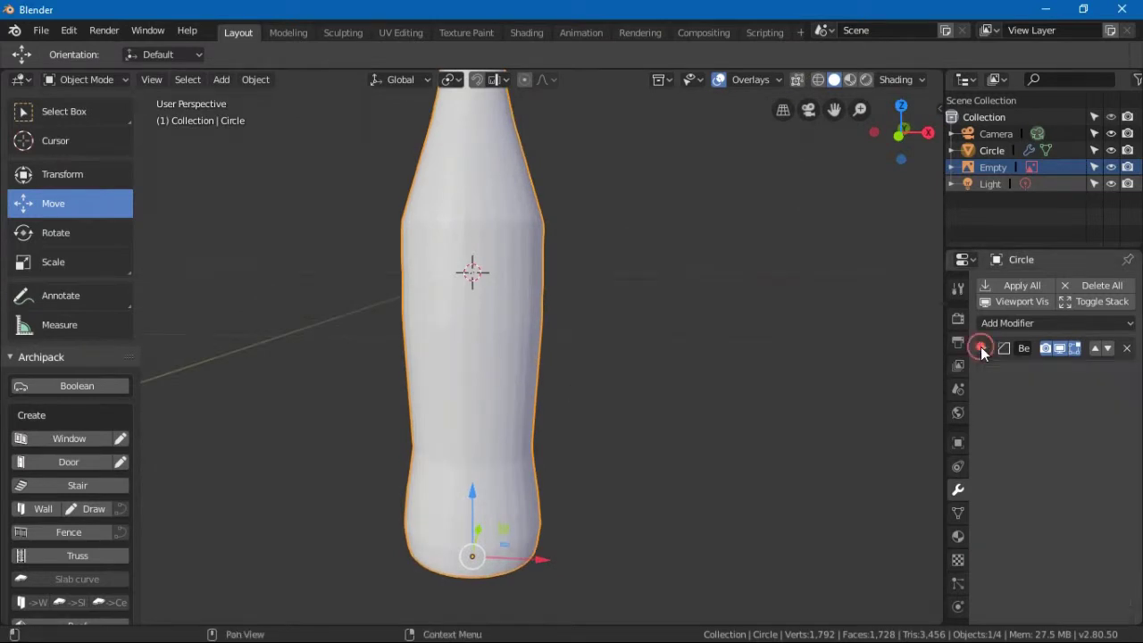
Step: Add a Subdivision Surface modifier to the bottle, raise its viewport subdivisions to 2 and collapse its settings
left_click(994, 323)
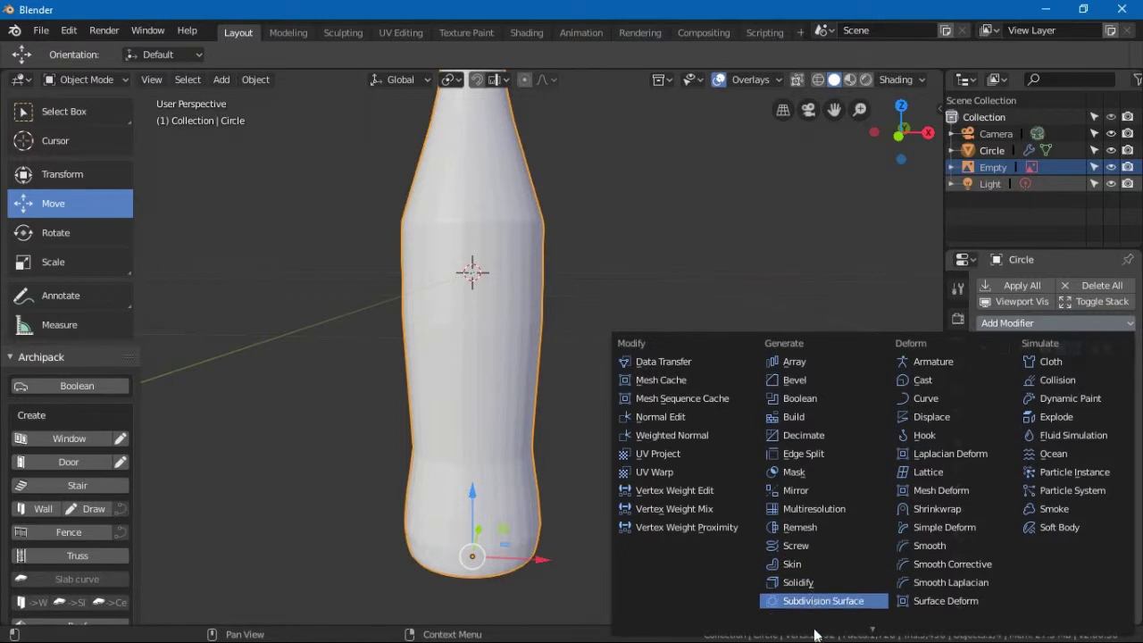
left_click(808, 585)
middle_click_drag(586, 418, 595, 444)
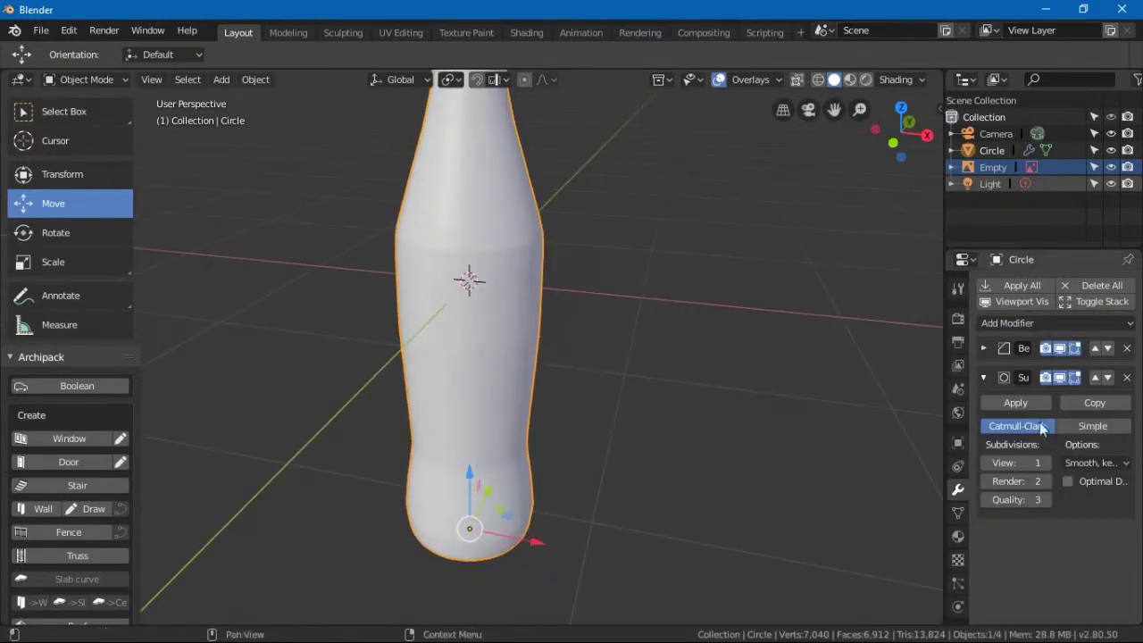
left_click(1047, 462)
left_click(985, 378)
Step: Add a Solidify modifier to the bottle with a thickness of -0.1 m and collapse its settings
left_click(996, 323)
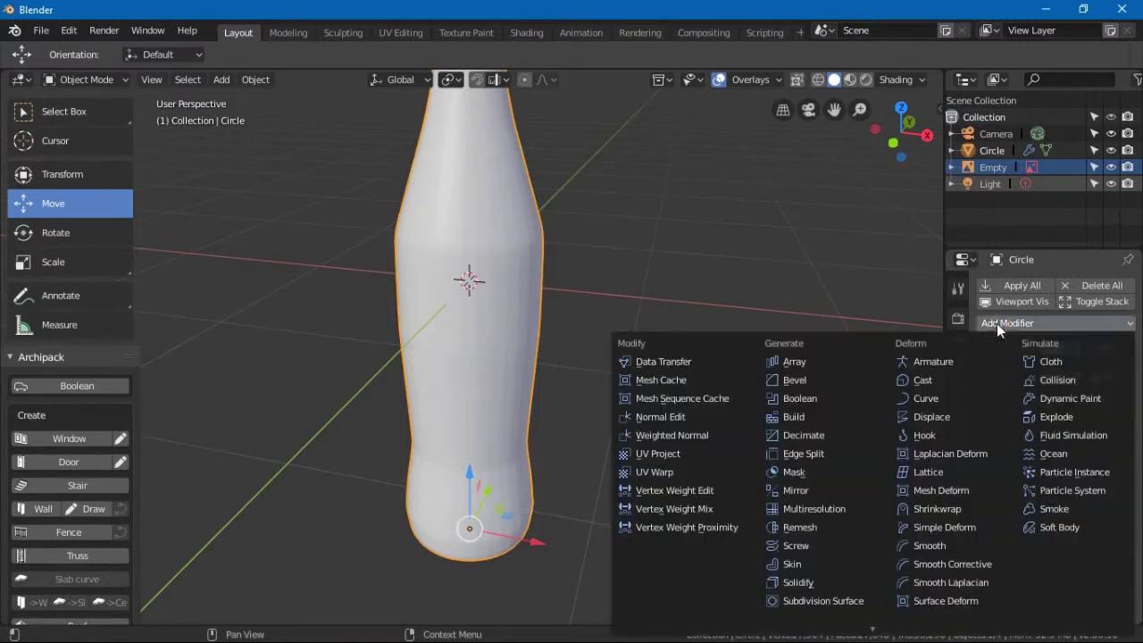
left_click(802, 583)
middle_click_drag(476, 218, 533, 315)
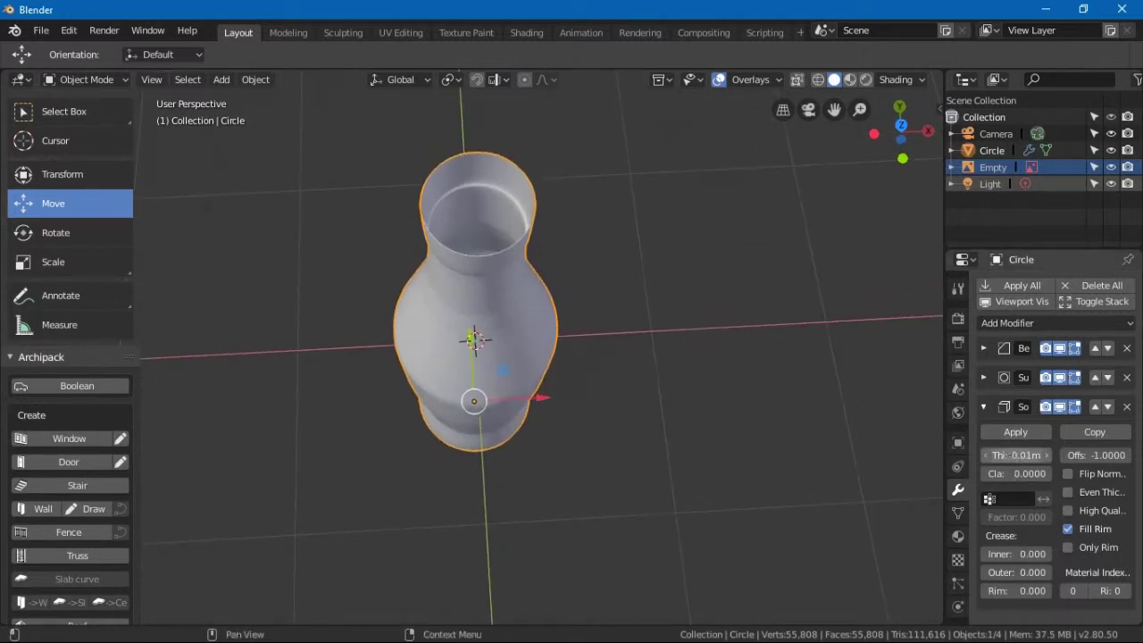
key("Return")
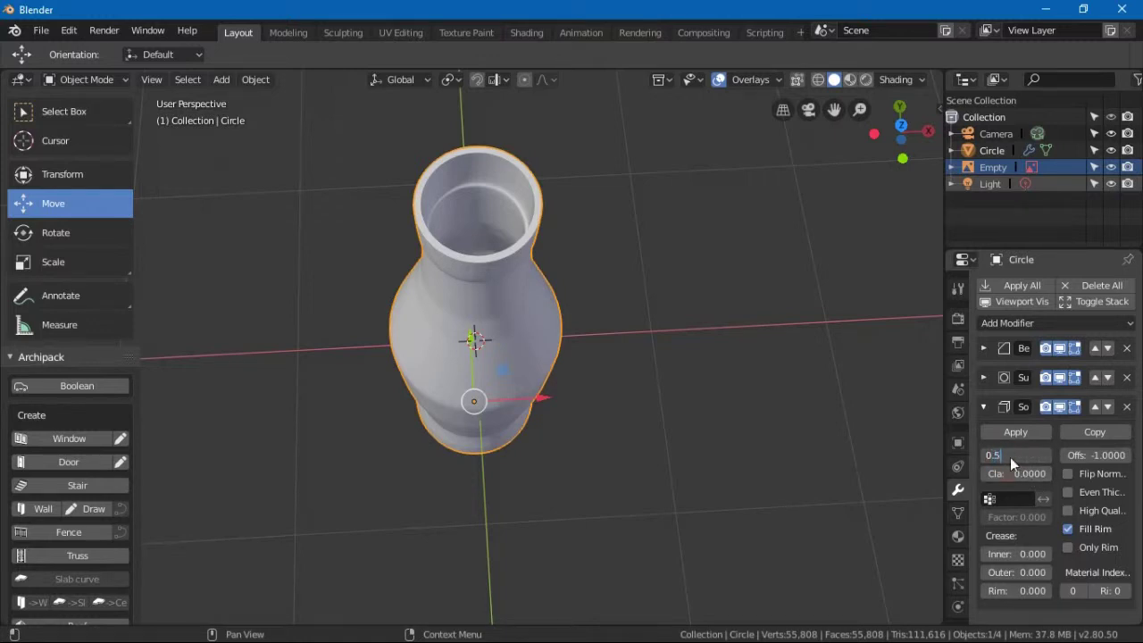
key("Return")
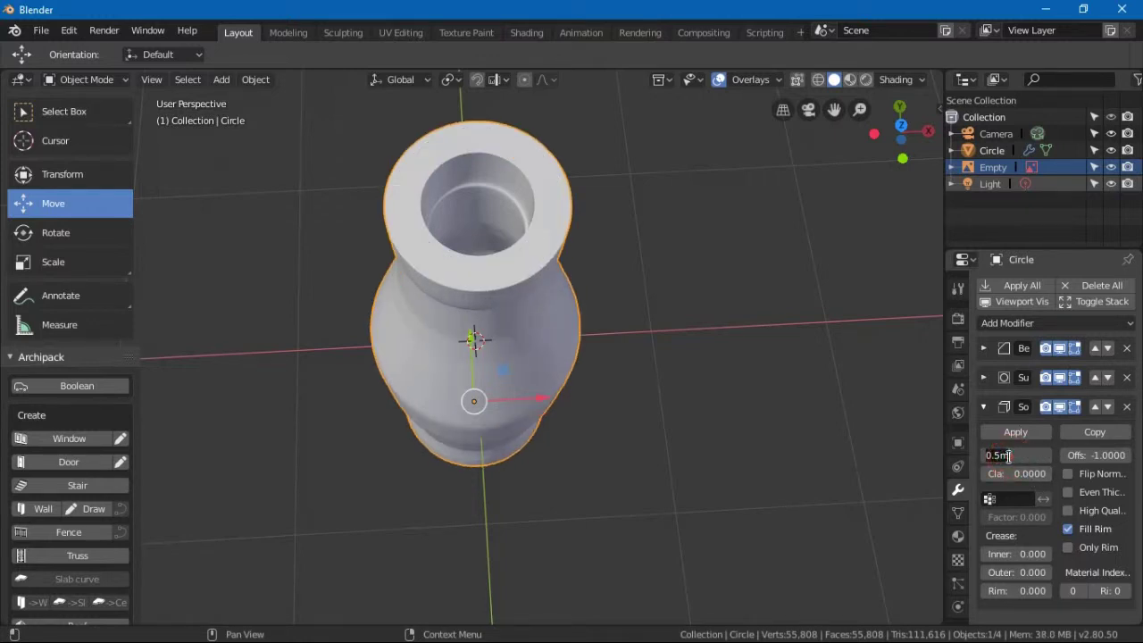
key("Return")
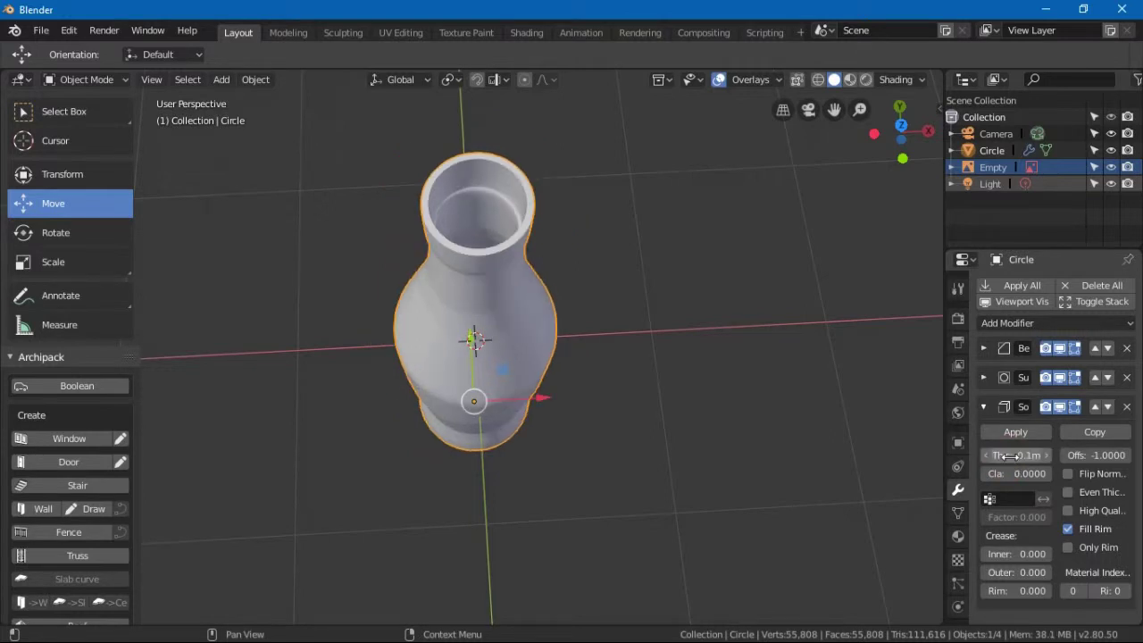
middle_click_drag(527, 245, 495, 255)
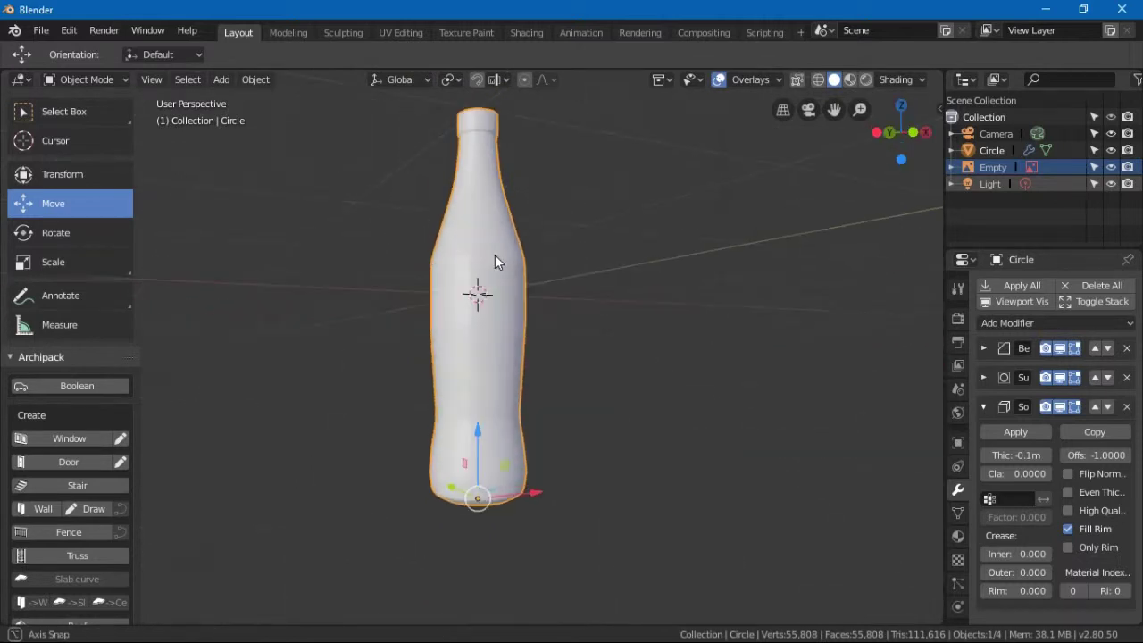
middle_click_drag(490, 385, 428, 451)
middle_click_drag(274, 139, 780, 334)
scroll(781, 334, "up", 2)
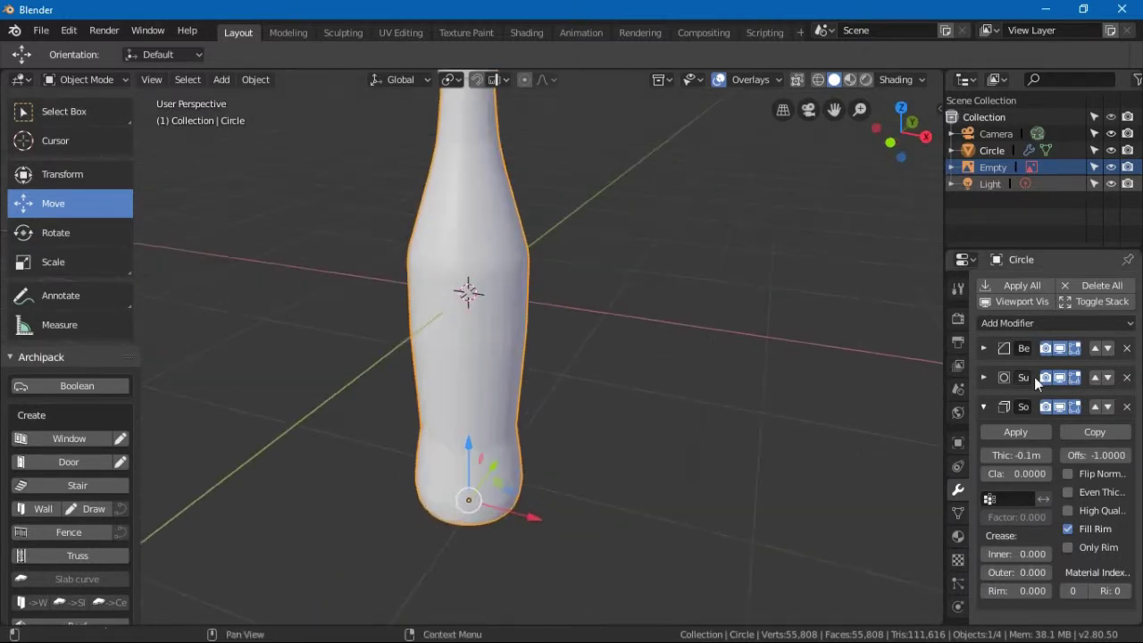
left_click(982, 404)
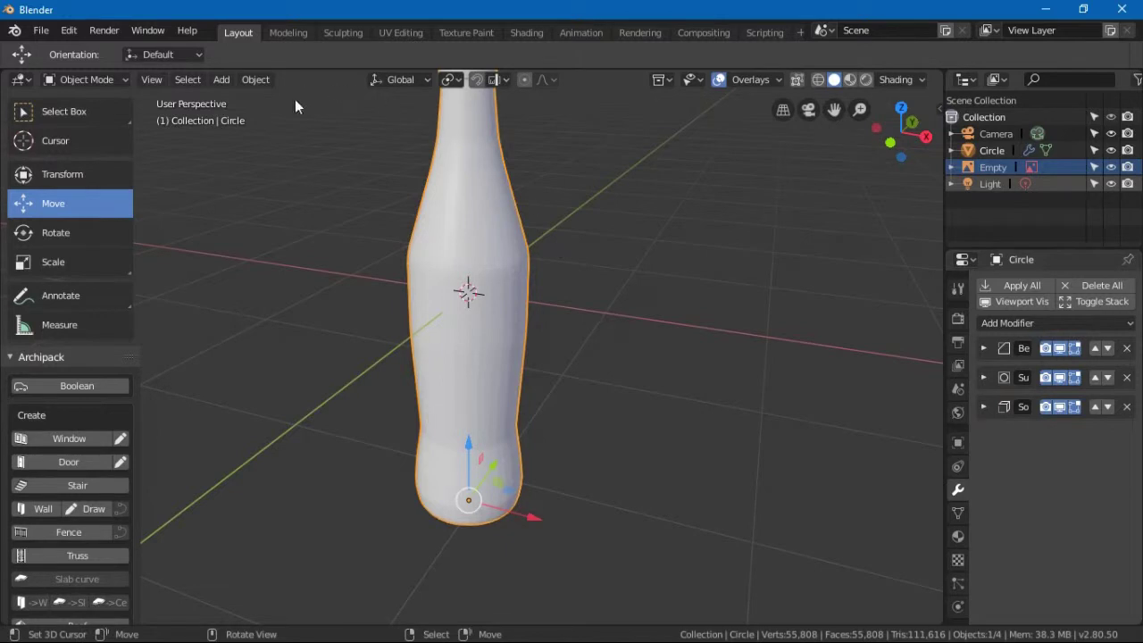
Step: Apply Shade Smooth to the bottle
left_click(244, 81)
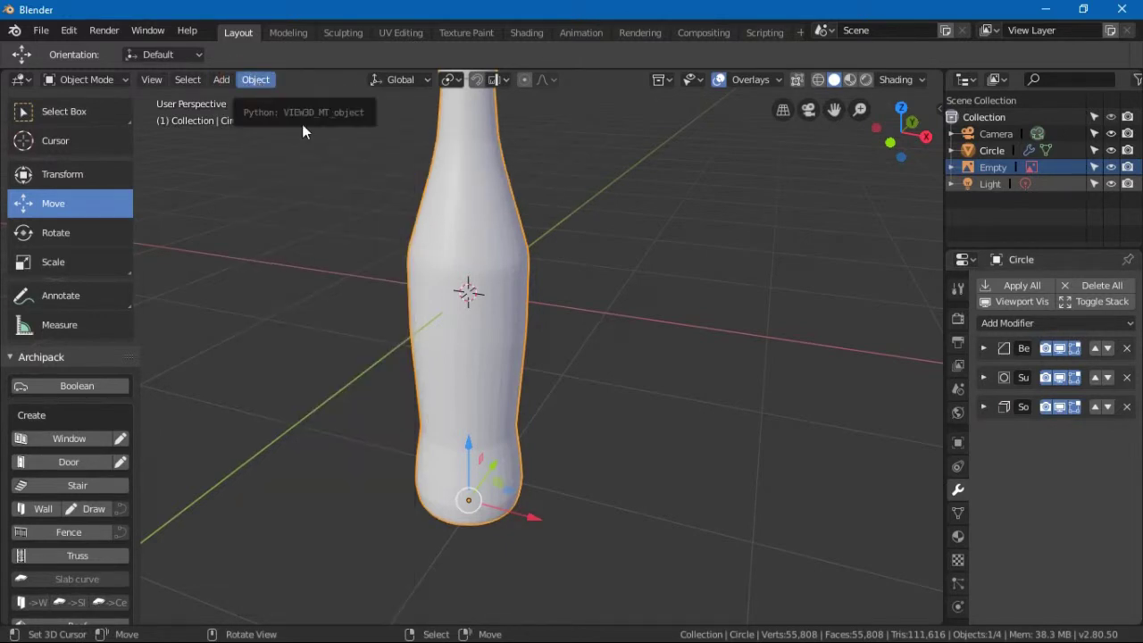
scroll(517, 263, "down", 3)
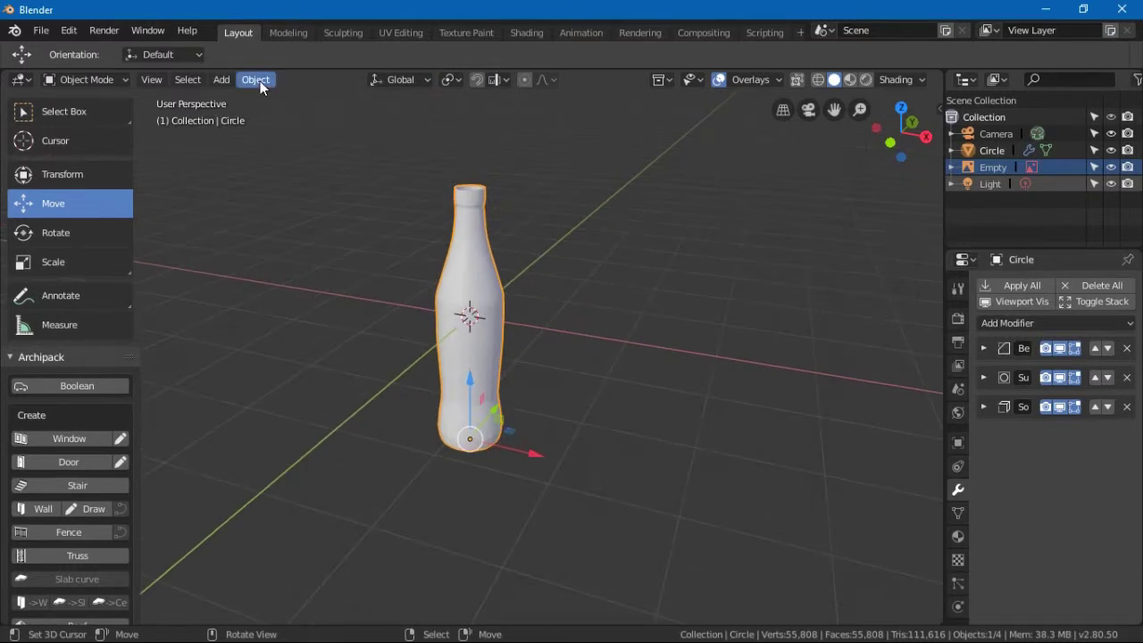
left_click(259, 83)
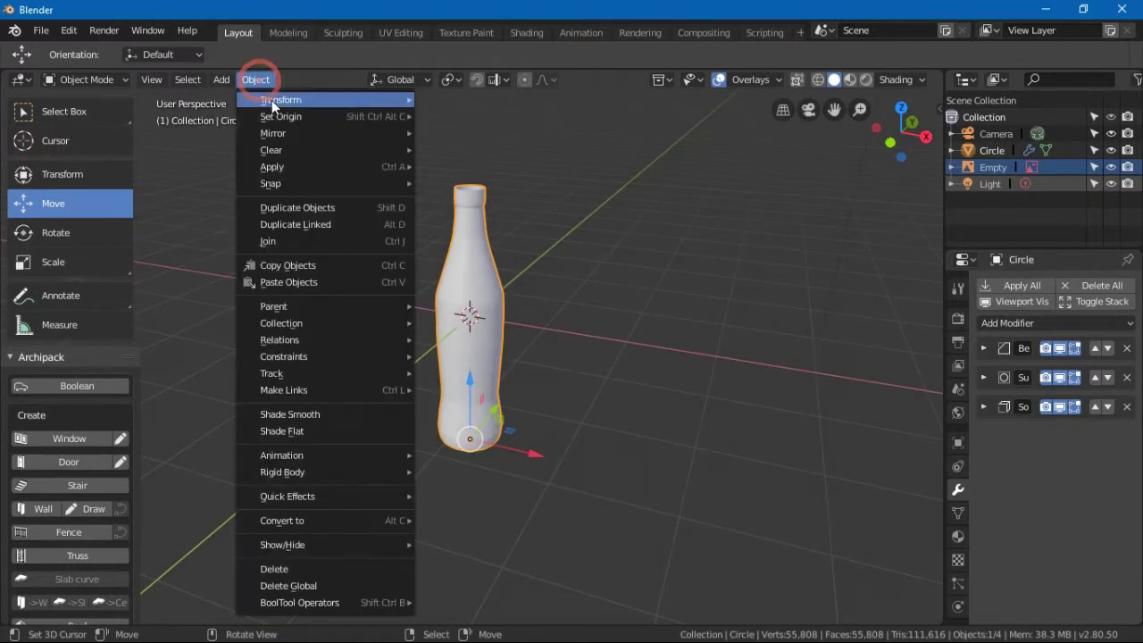
left_click(285, 417)
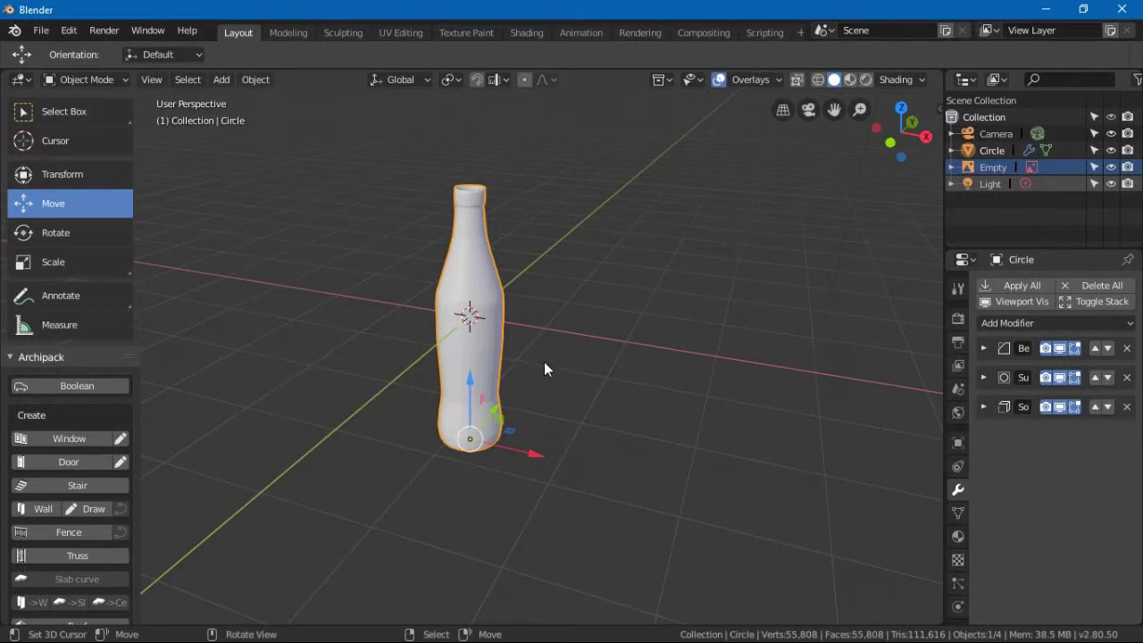
Step: Hide the reference image empty and select the bottle again
key("KP_1")
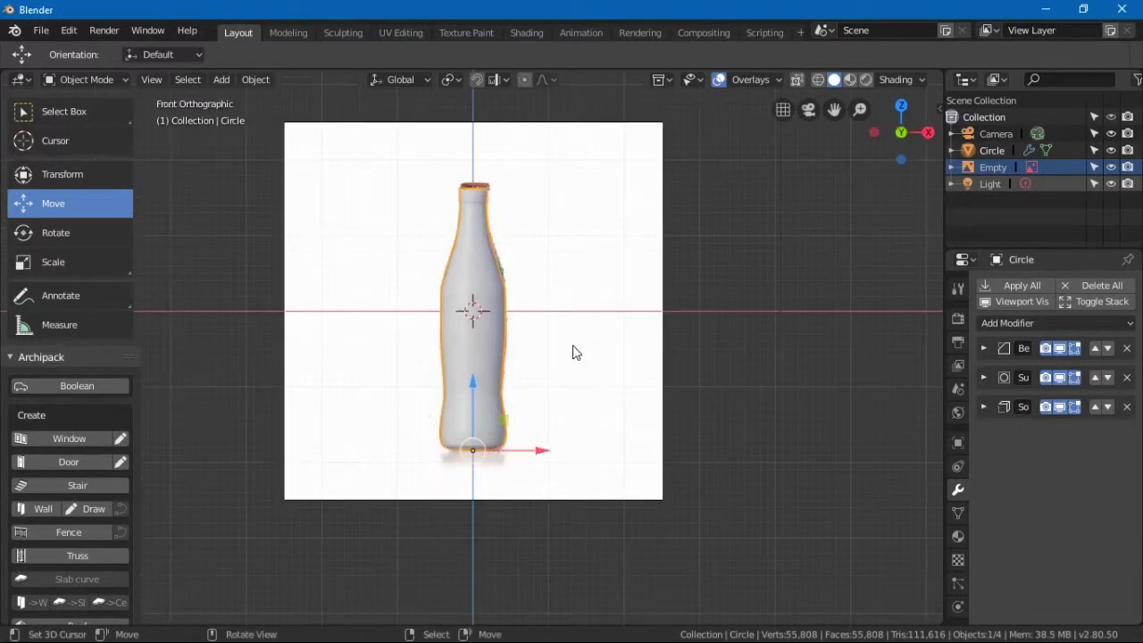
scroll(497, 441, "up", 3)
mouse_move(494, 449)
middle_mouse_down()
mouse_move(537, 412)
mouse_move(513, 447)
middle_mouse_up()
key("KP_1")
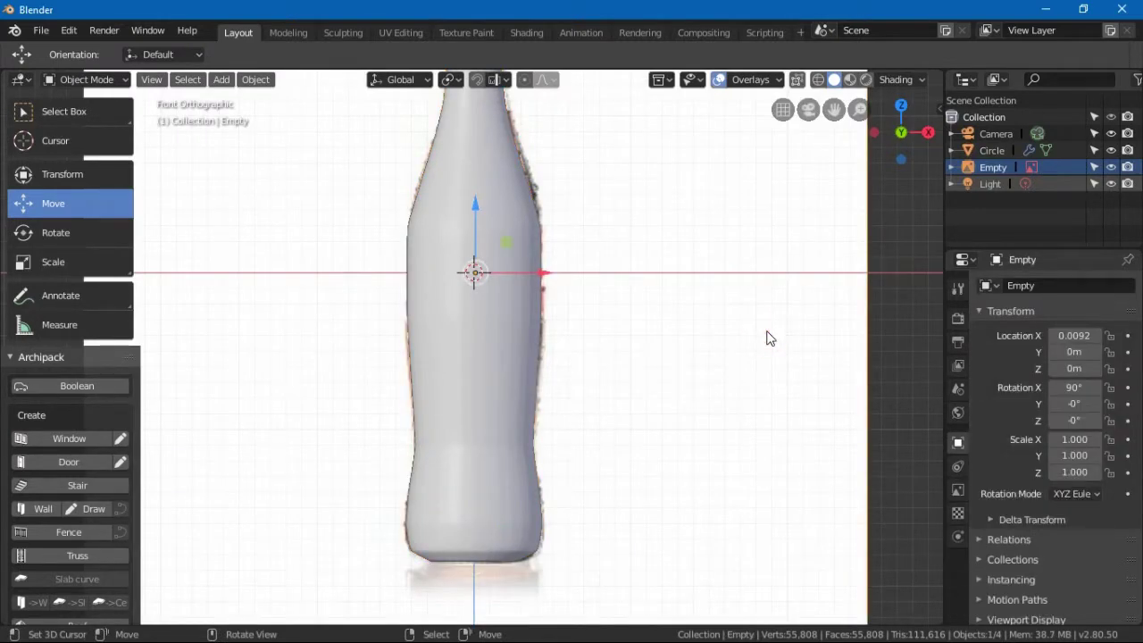
scroll(760, 336, "down", 3)
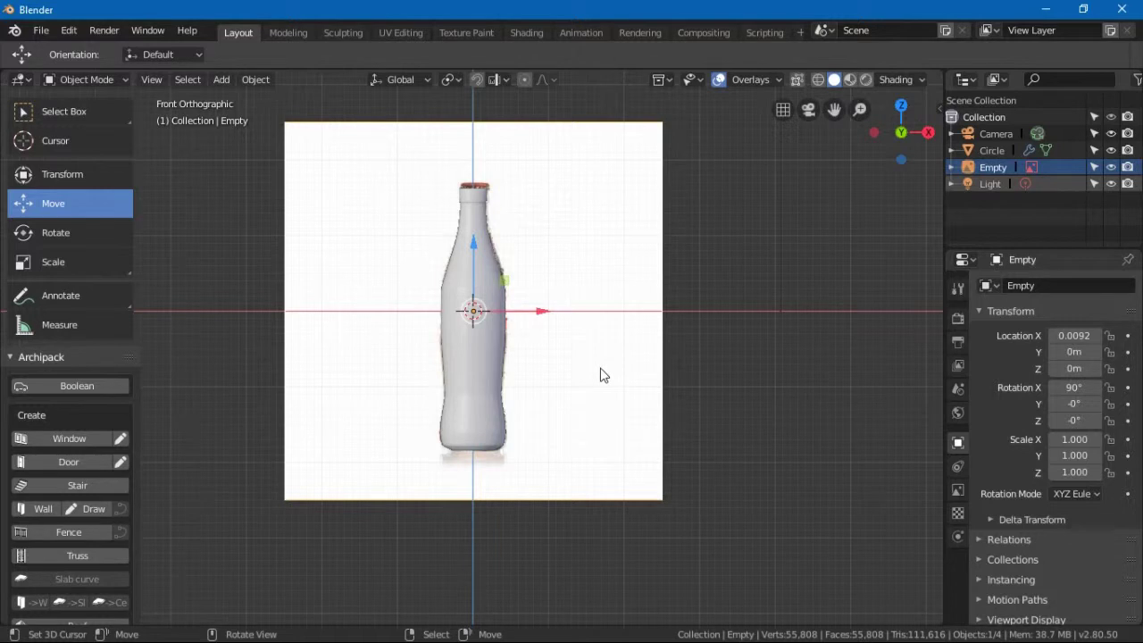
key("h")
middle_click_drag(600, 375, 500, 368)
middle_click_drag(509, 308, 487, 370)
left_click(482, 366)
Step: Switch the selected bottle to Edit Mode
middle_click_drag(539, 307, 528, 283)
scroll(528, 283, "down", 3)
key("ctrl+Tab")
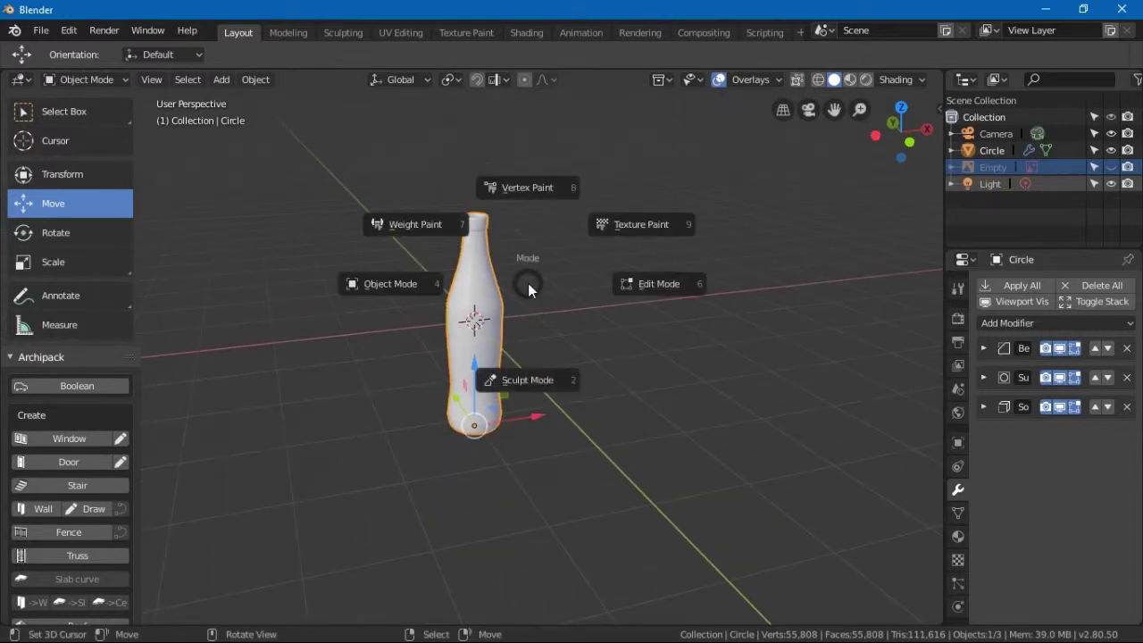
key("Escape")
middle_click_drag(539, 283, 638, 428)
middle_click_drag(587, 265, 523, 345)
scroll(473, 257, "down", 3)
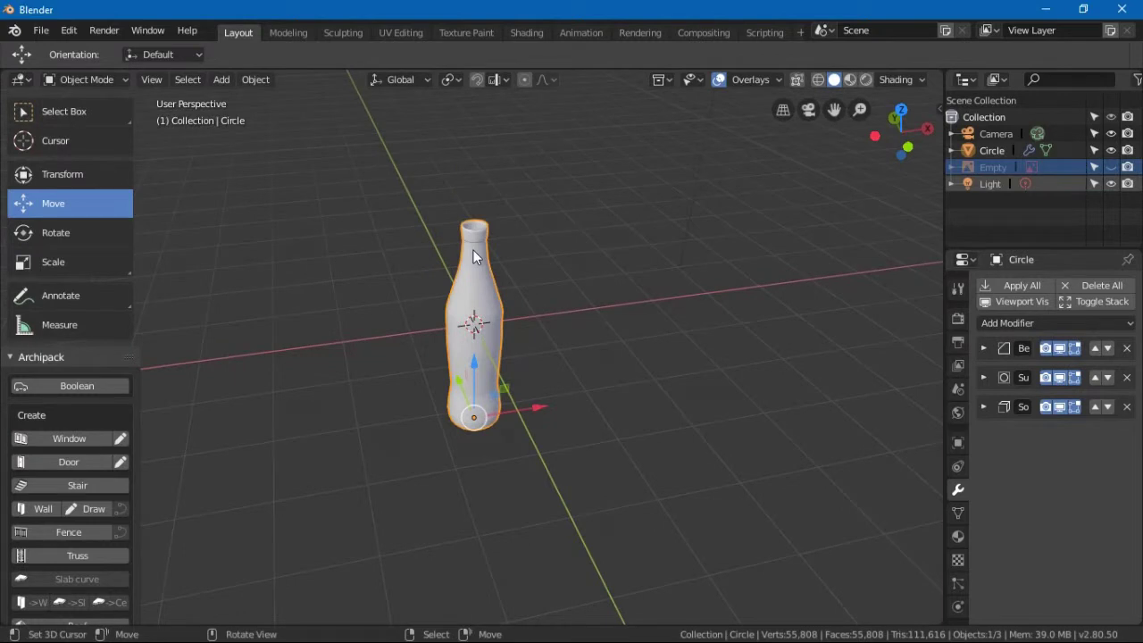
key("ctrl+Tab")
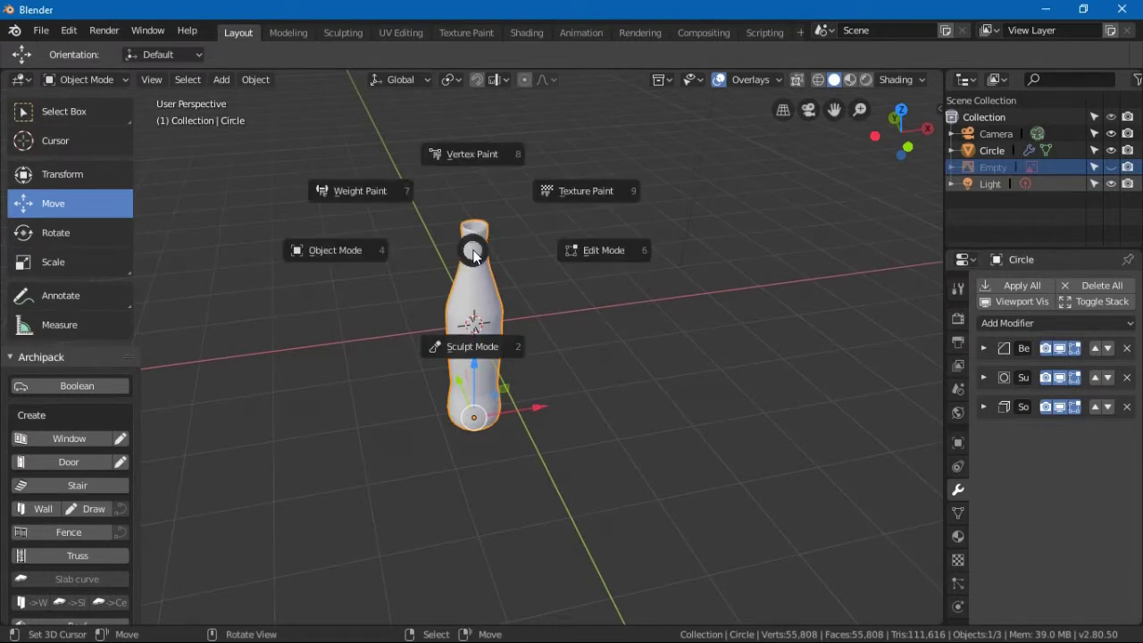
left_click(598, 259)
Step: Loop-select the open edge ring at the bottle's base and fill it with a face
middle_click_drag(495, 485, 615, 494)
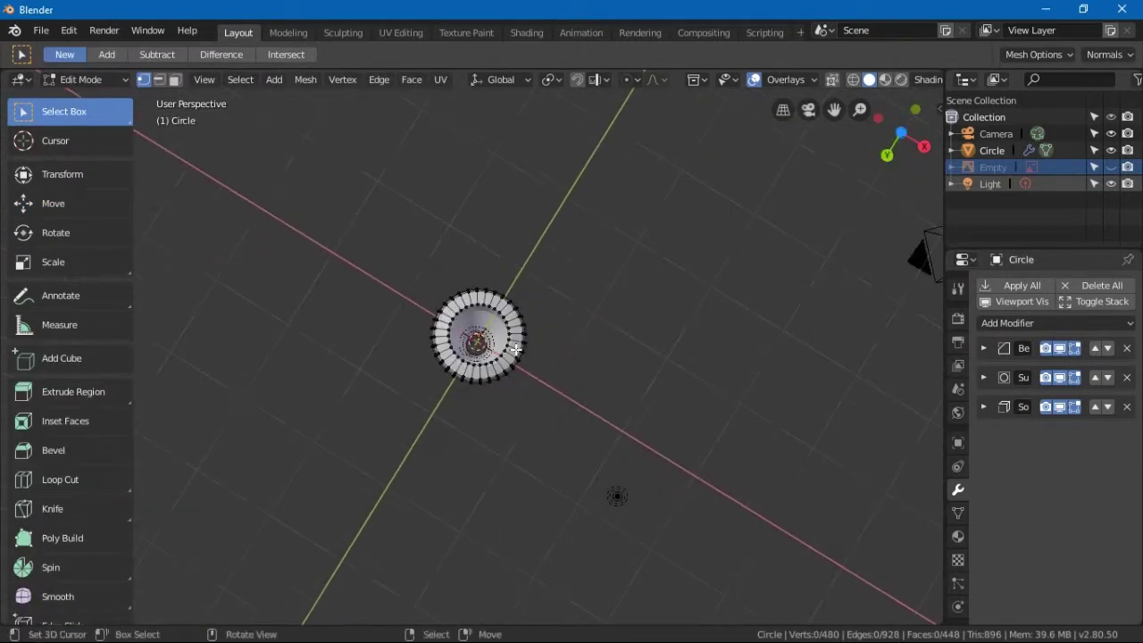
scroll(615, 494, "up", 4)
middle_click_drag(658, 539, 497, 519)
scroll(497, 519, "up", 1)
left_click(502, 515, "alt")
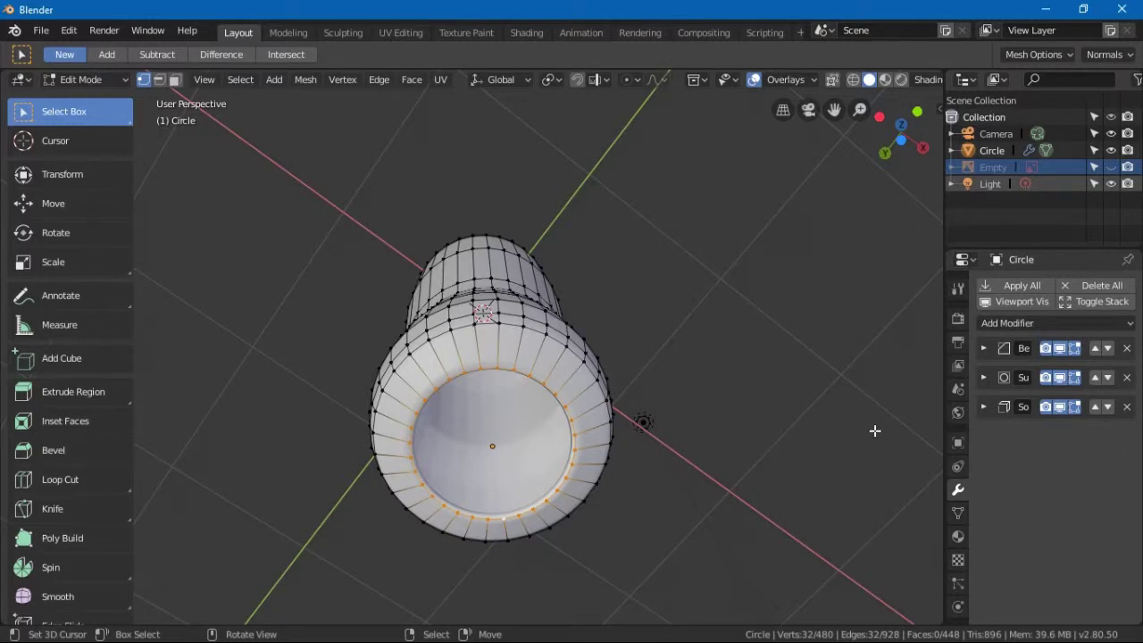
key("f")
middle_click_drag(636, 493, 610, 396)
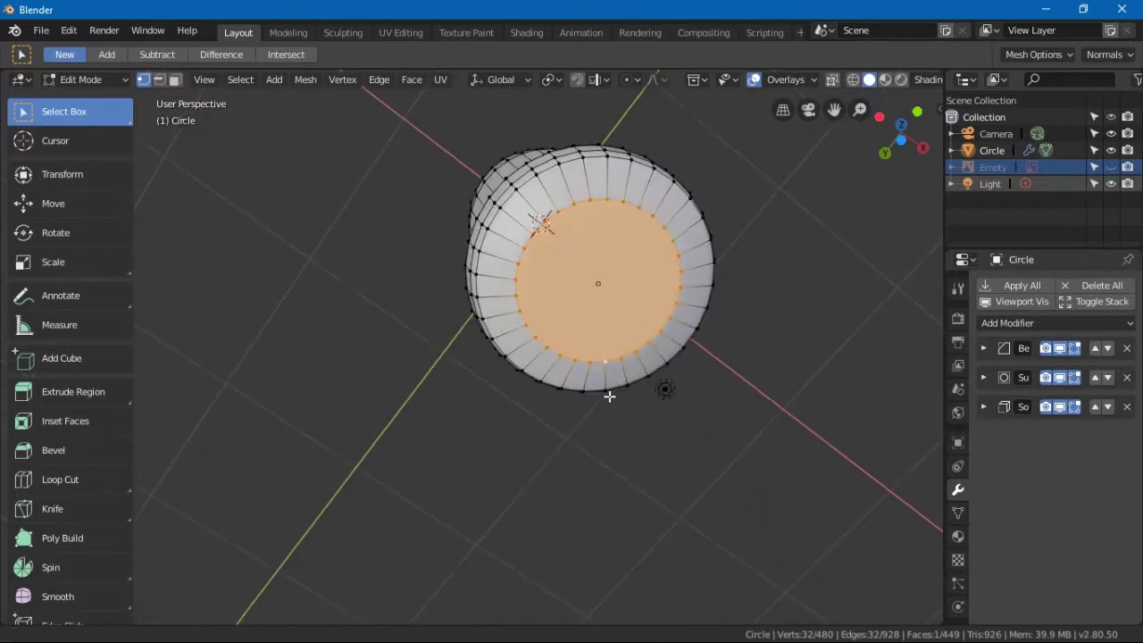
Step: Inset the base face by a thickness of about 0.56
middle_click_drag(786, 333, 738, 368)
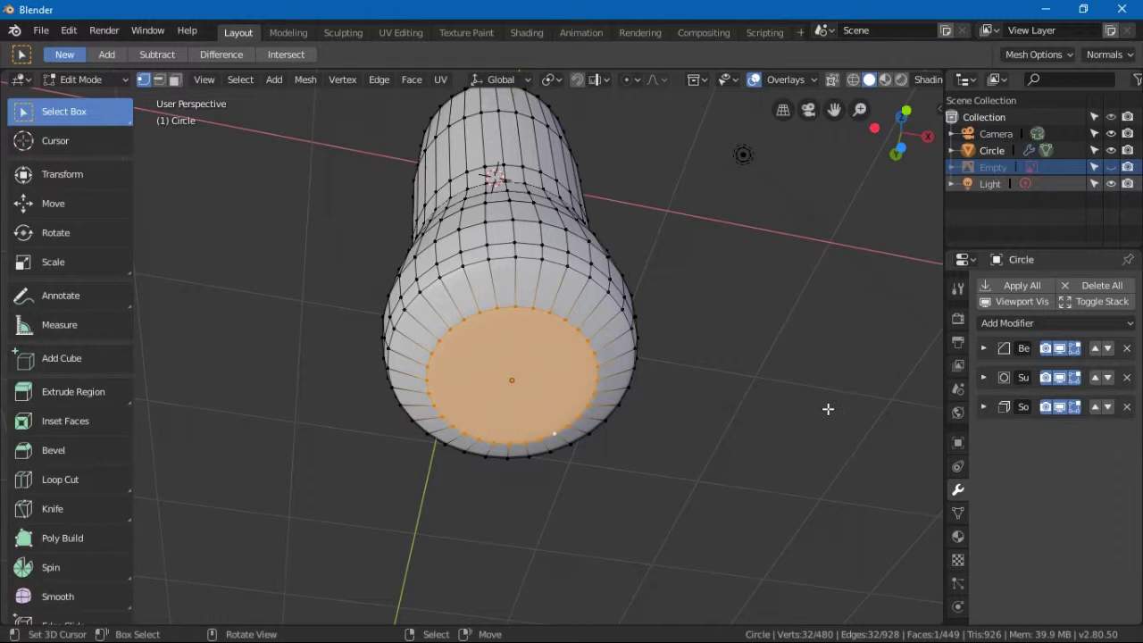
key("i")
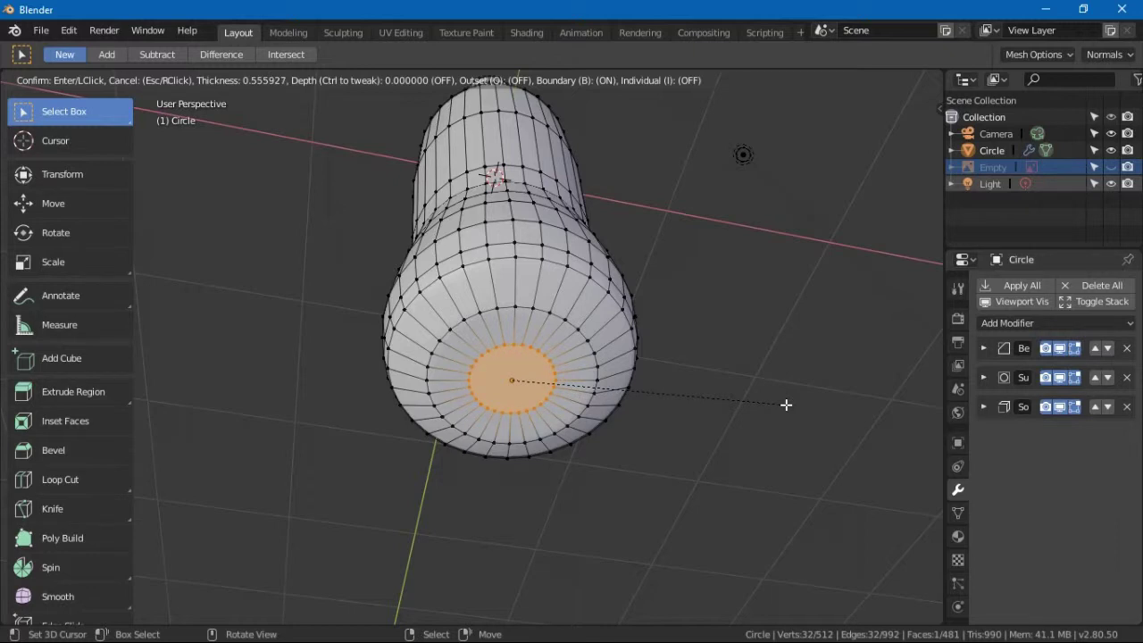
left_click(786, 404)
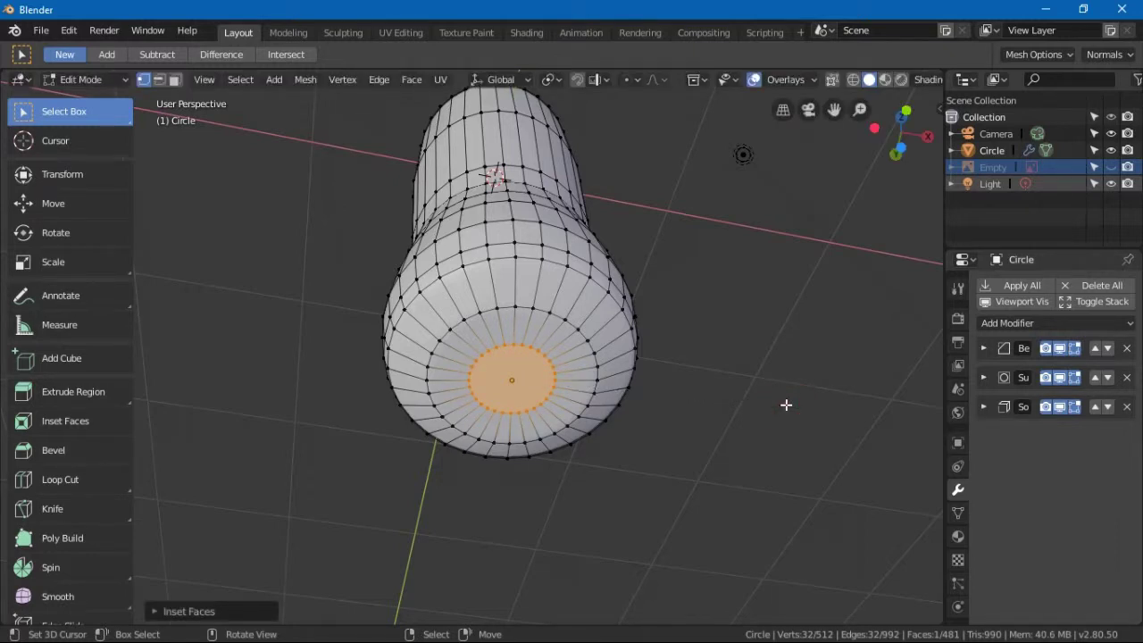
Step: Show the front view in wireframe and move the inset base face about 0.24 m upward along Z
key("KP_1")
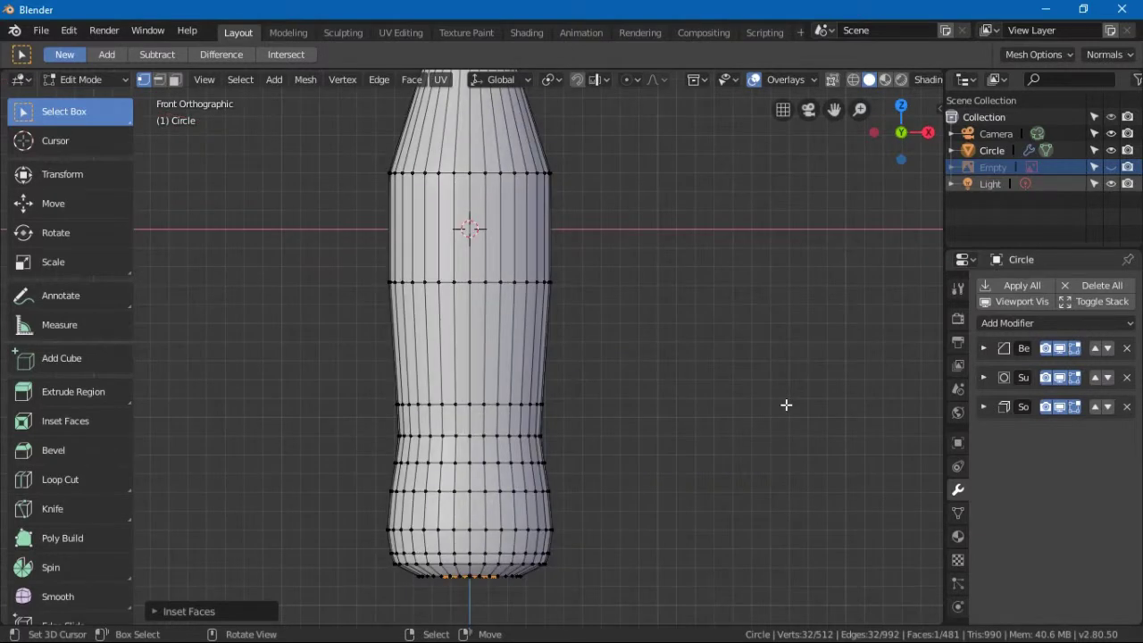
key("z")
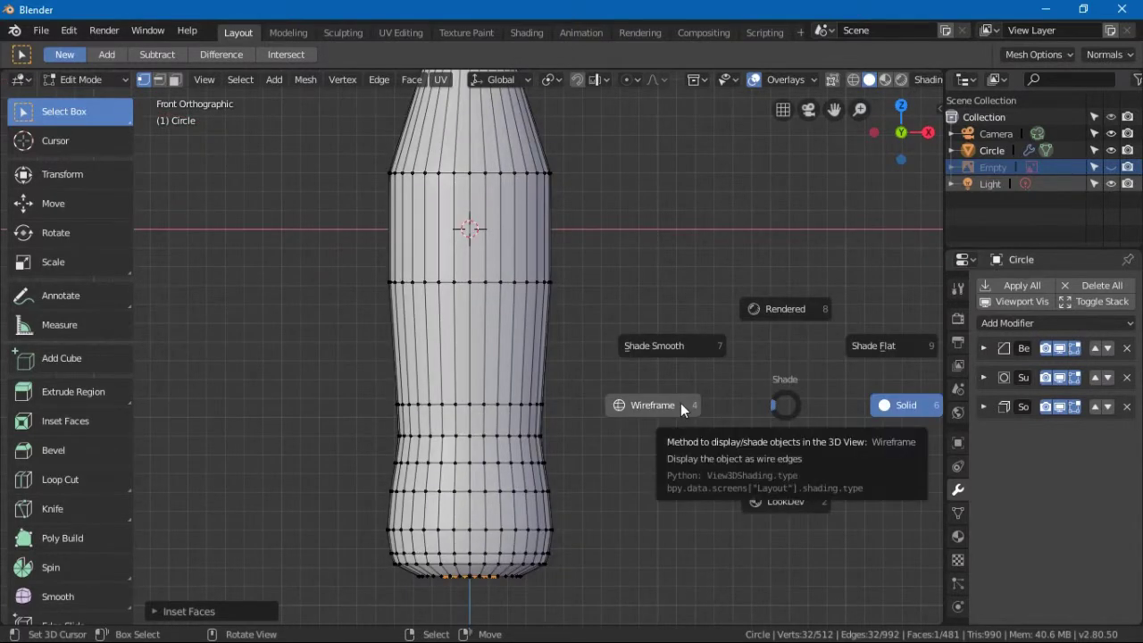
left_click(681, 405)
middle_click_drag(564, 474, 586, 316, "shift")
scroll(613, 438, "up", 3)
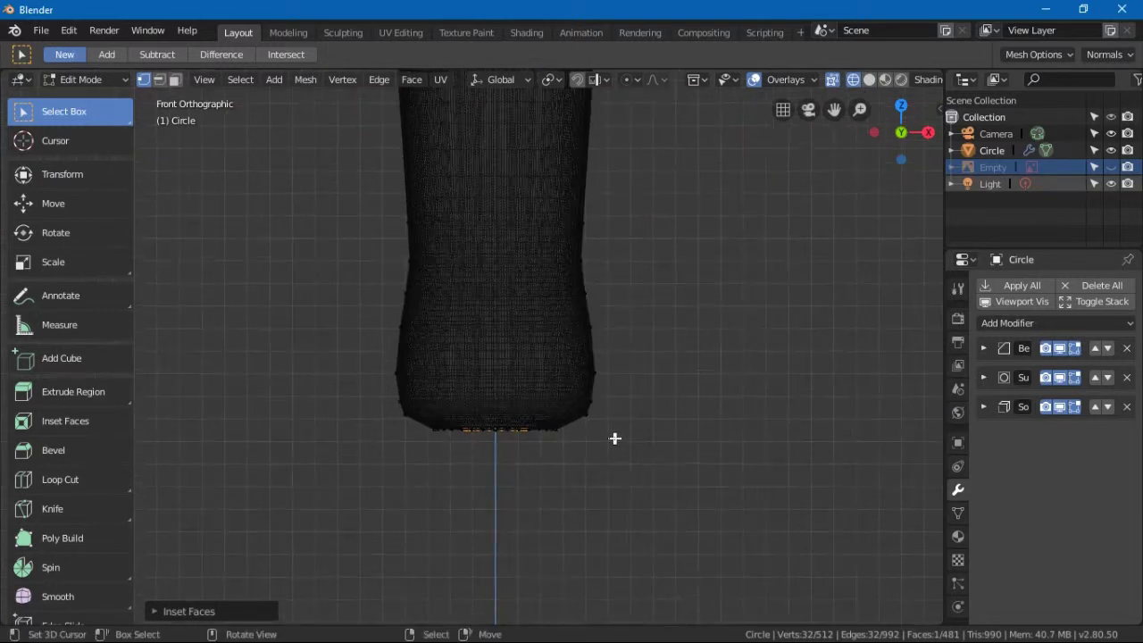
key("g")
key("z")
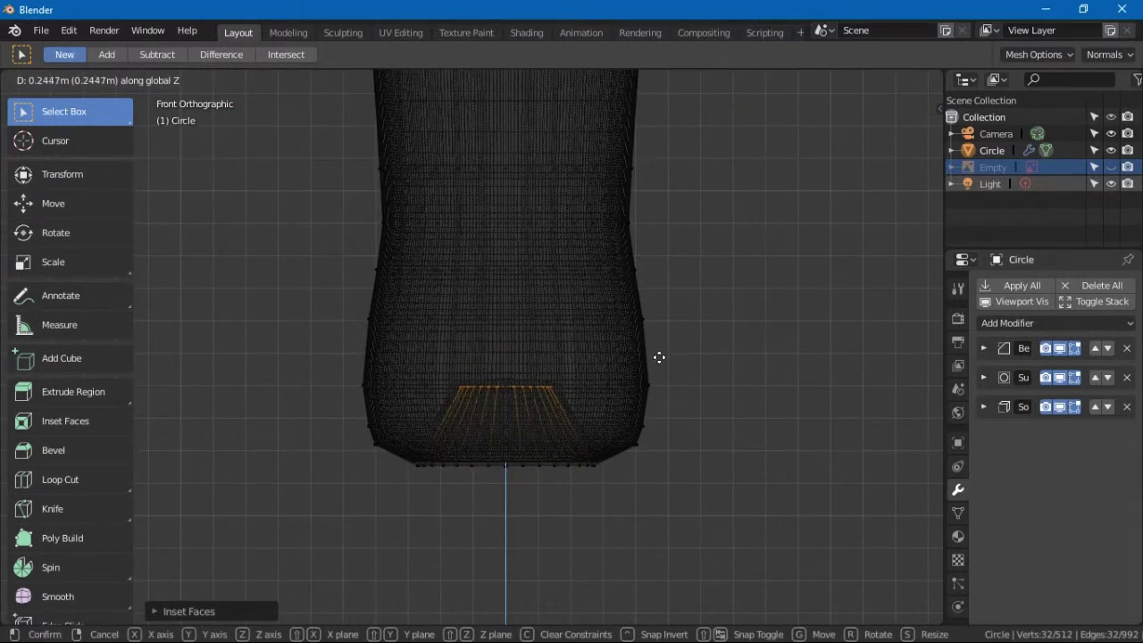
left_click(659, 357)
Step: Return the bottle to Object Mode and display it in Solid shading with its underside in view
key("ctrl+Tab")
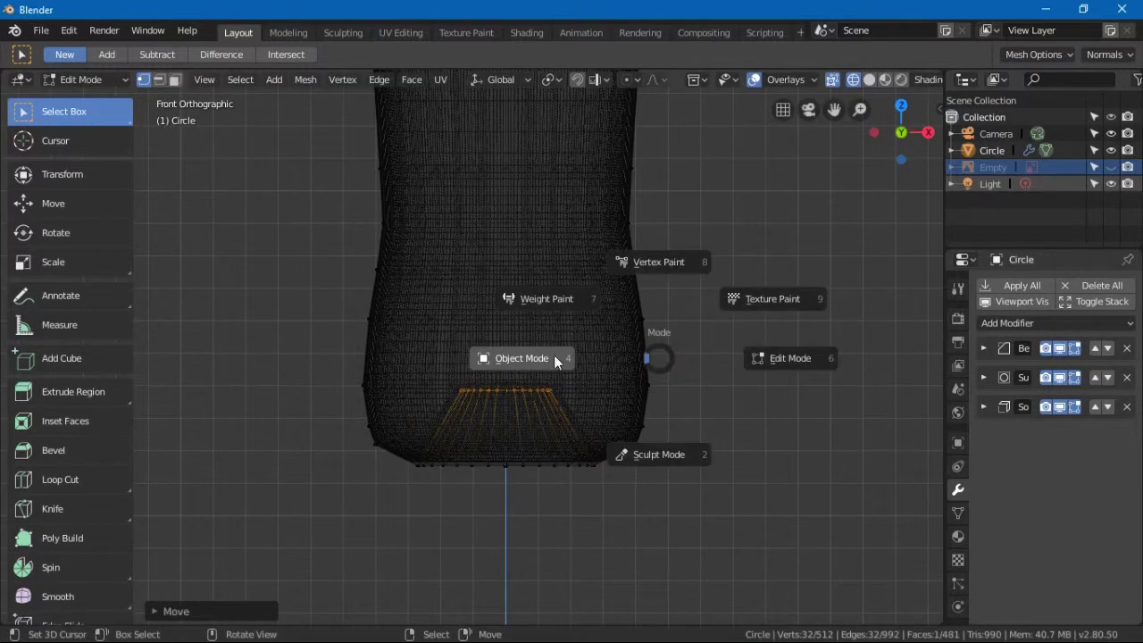
key("4")
mouse_move(722, 382)
middle_mouse_down()
mouse_move(607, 378)
mouse_move(550, 269)
mouse_move(622, 279)
mouse_move(613, 309)
mouse_move(642, 202)
mouse_move(592, 309)
mouse_move(643, 309)
middle_mouse_up()
key("z")
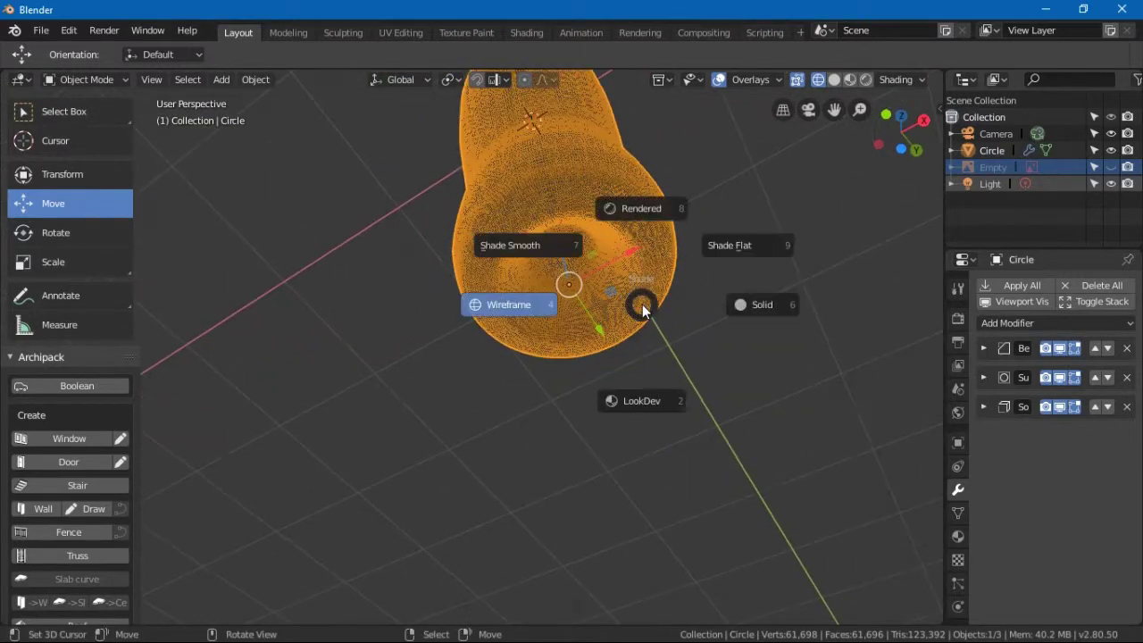
left_click(761, 313)
mouse_move(601, 375)
middle_mouse_down()
mouse_move(638, 347)
mouse_move(617, 316)
mouse_move(615, 344)
mouse_move(638, 346)
middle_mouse_up()
middle_click_drag(602, 313, 609, 359)
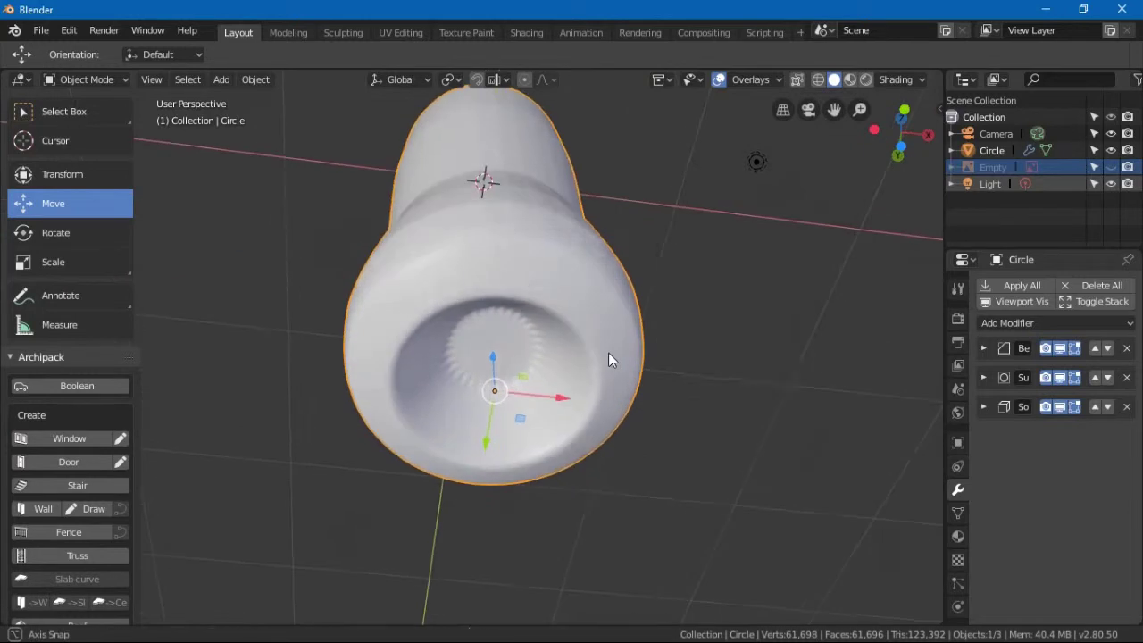
Step: In Edit Mode, inset the innermost face of the base indentation once more
key("ctrl+Tab")
left_click(687, 349)
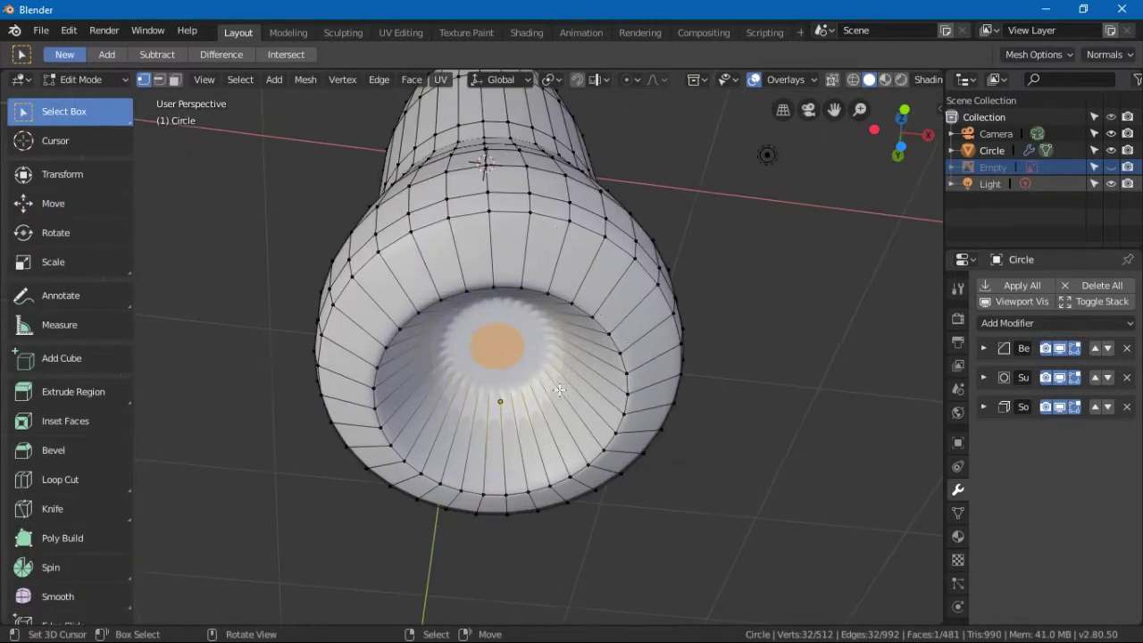
key("i")
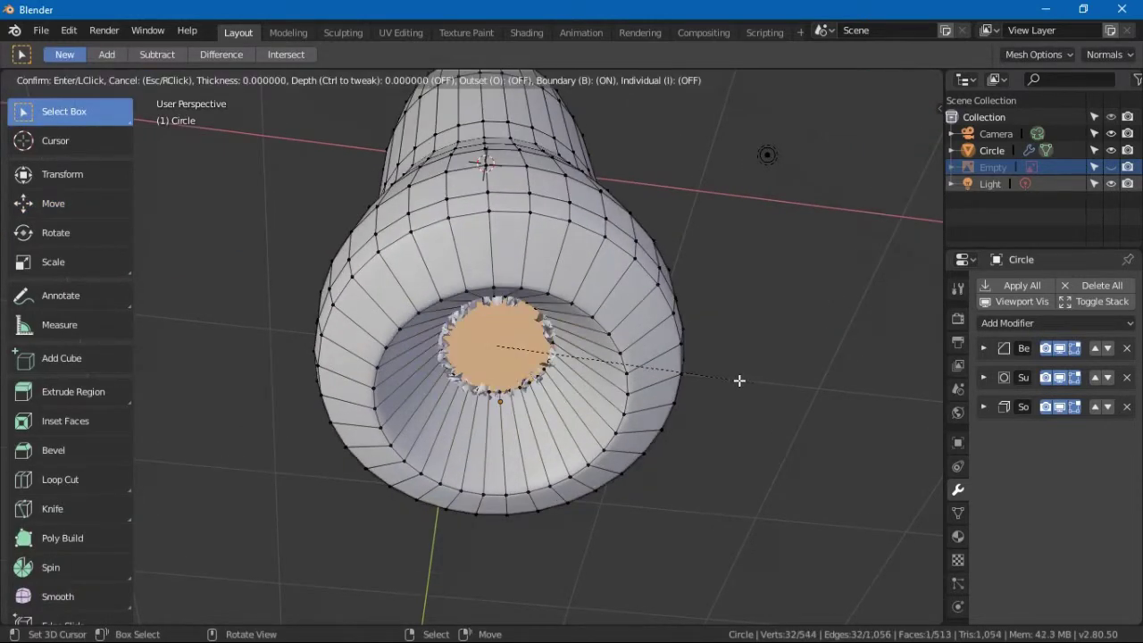
left_click(736, 381)
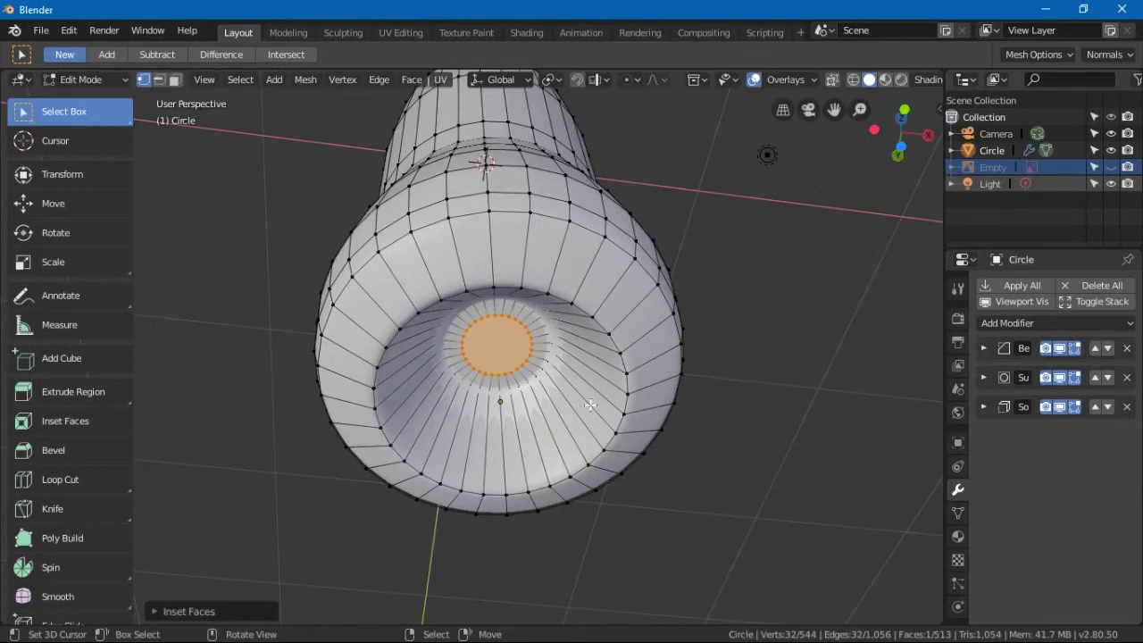
Step: Move the newly inset base face about 0.038 m upward along Z and return the bottle to Object Mode
middle_click_drag(584, 406, 591, 400)
key("g")
key("z")
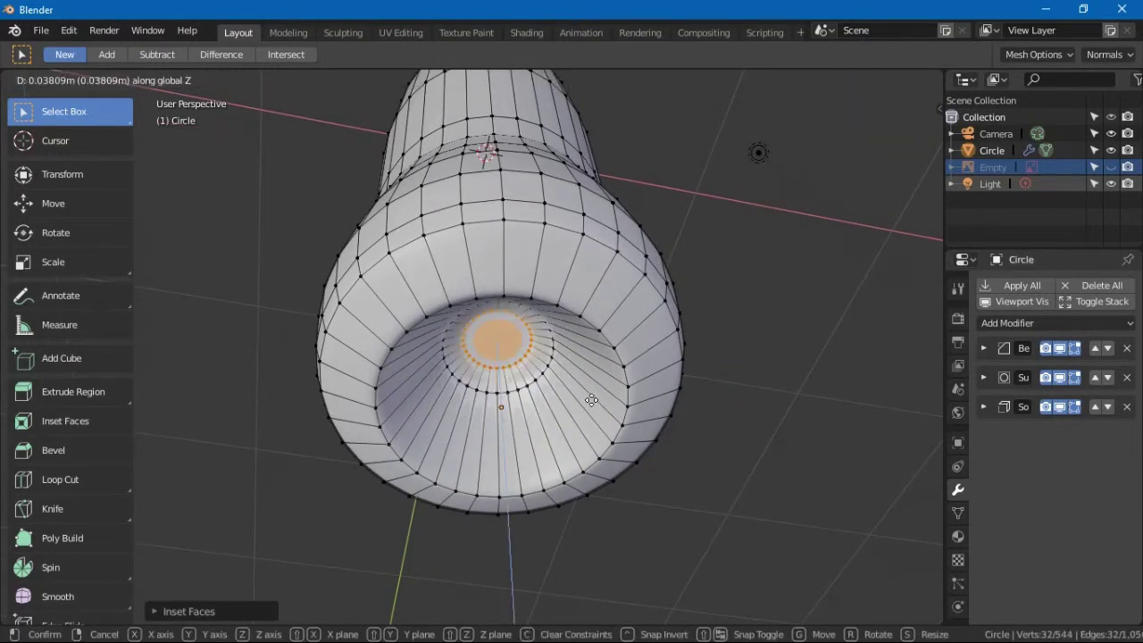
left_click(591, 400)
key("ctrl+Tab")
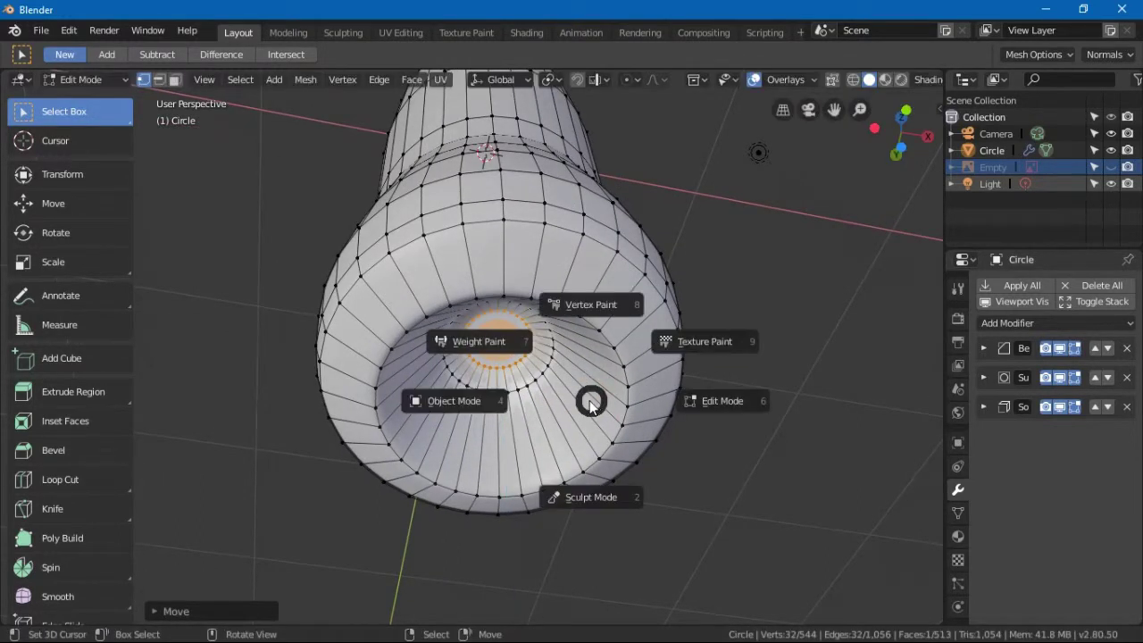
left_click(540, 409)
middle_click_drag(554, 404, 573, 365)
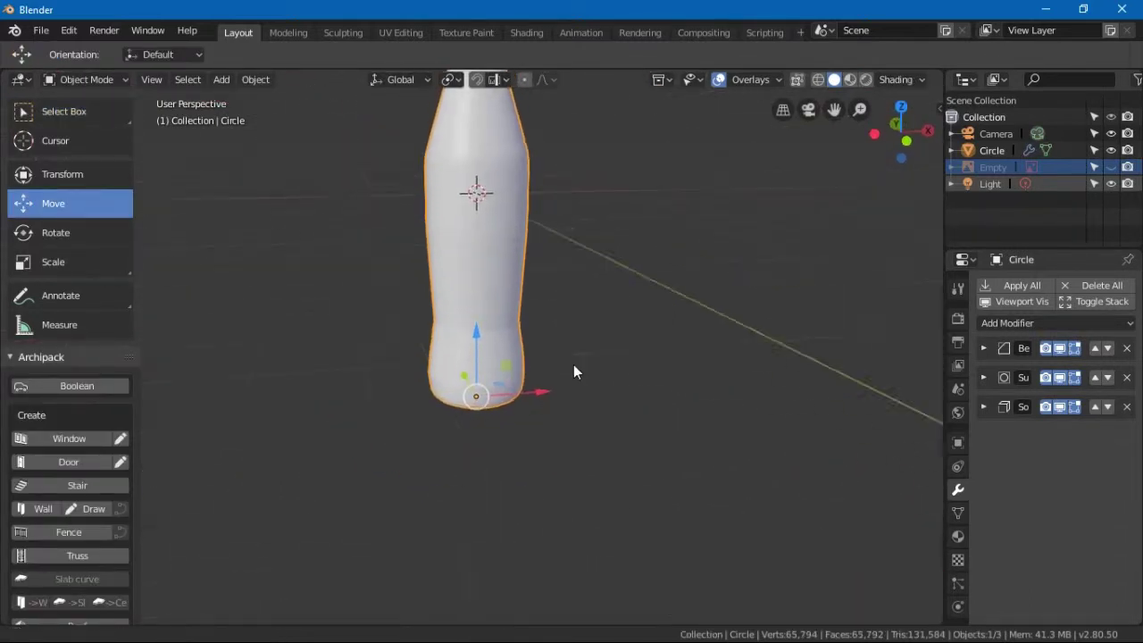
scroll(574, 415, "up", 4)
middle_click_drag(574, 415, 549, 350)
scroll(601, 367, "down", 5)
Step: In Edit Mode, select the ring of faces between the two edge loops around the bottle's middle and inset it slightly
key("ctrl+Tab")
left_click(656, 350)
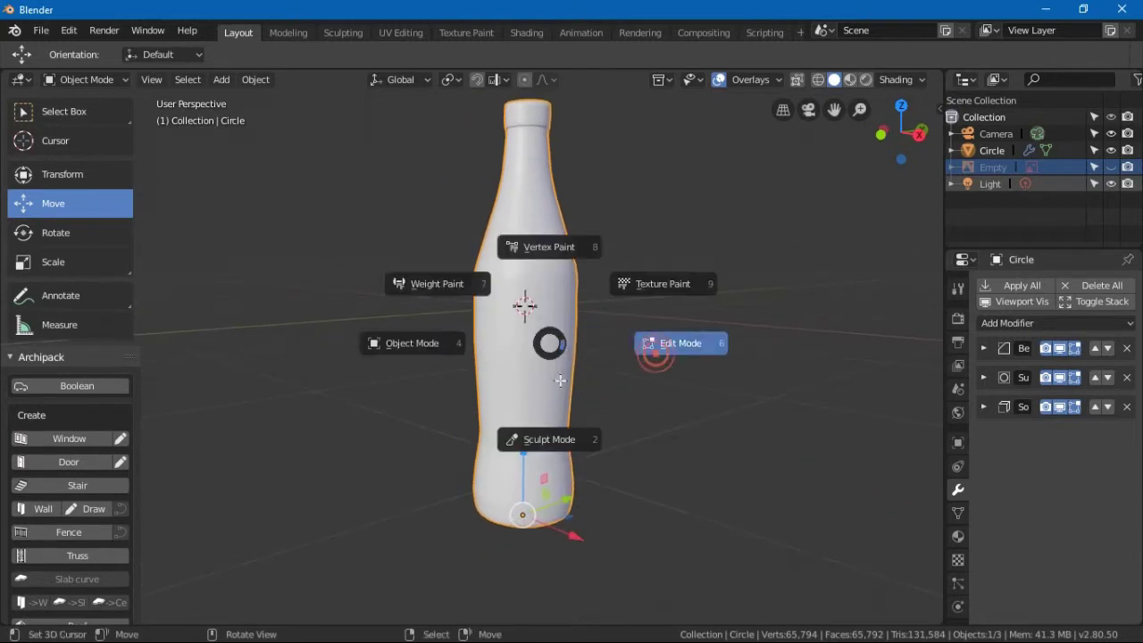
scroll(620, 377, "up", 5)
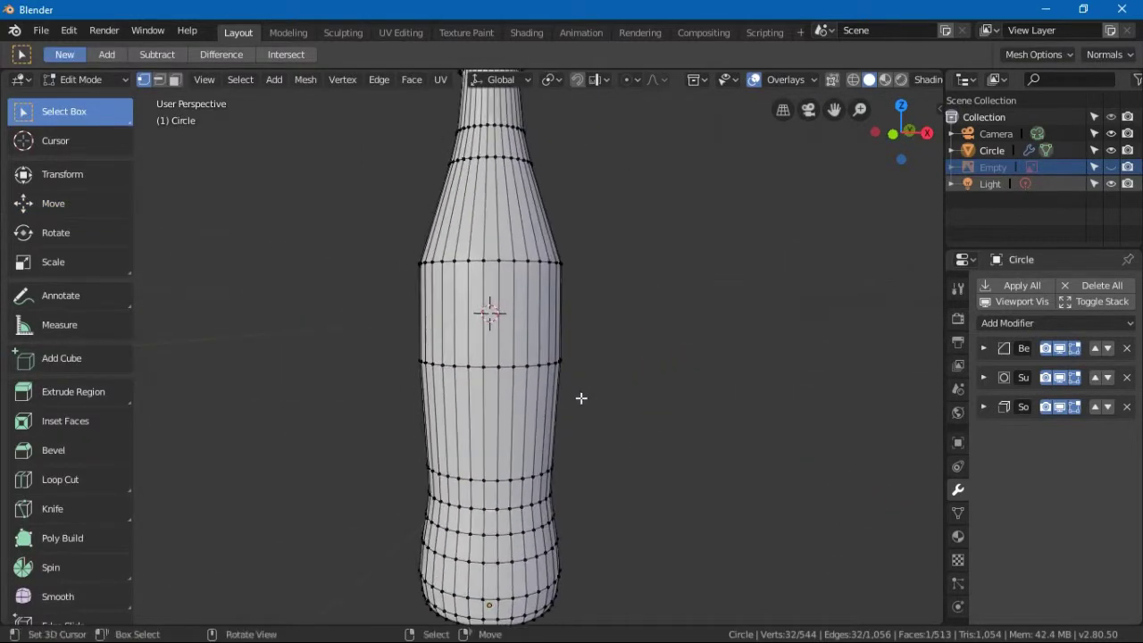
left_click(514, 371, "alt")
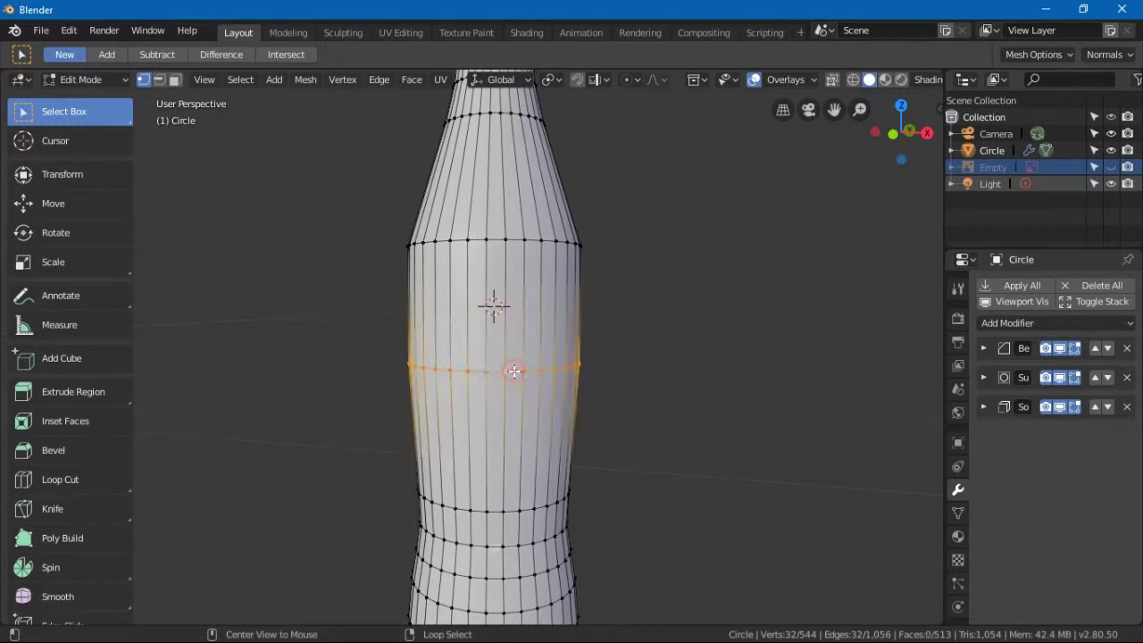
left_click(522, 241, "alt+shift")
middle_click_drag(453, 357, 468, 361)
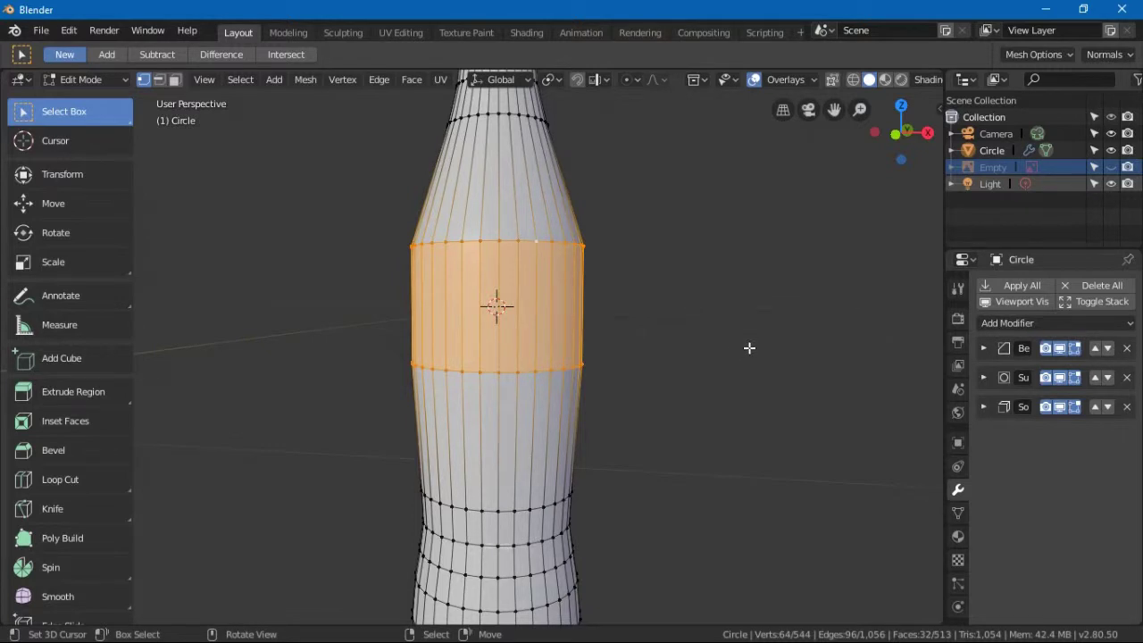
key("i")
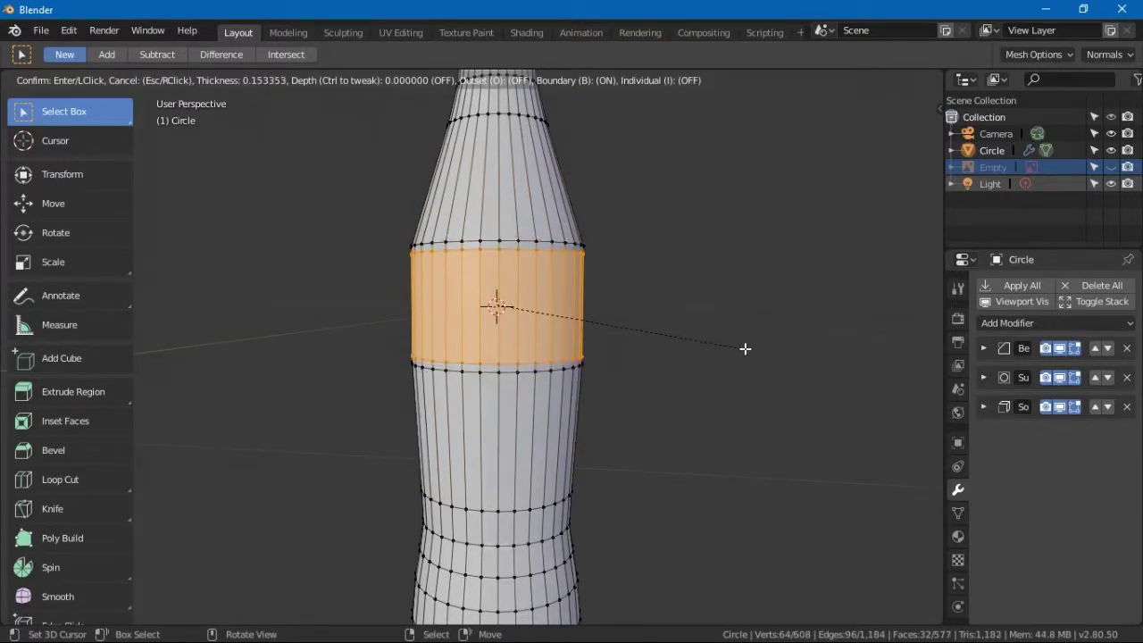
left_click(744, 348)
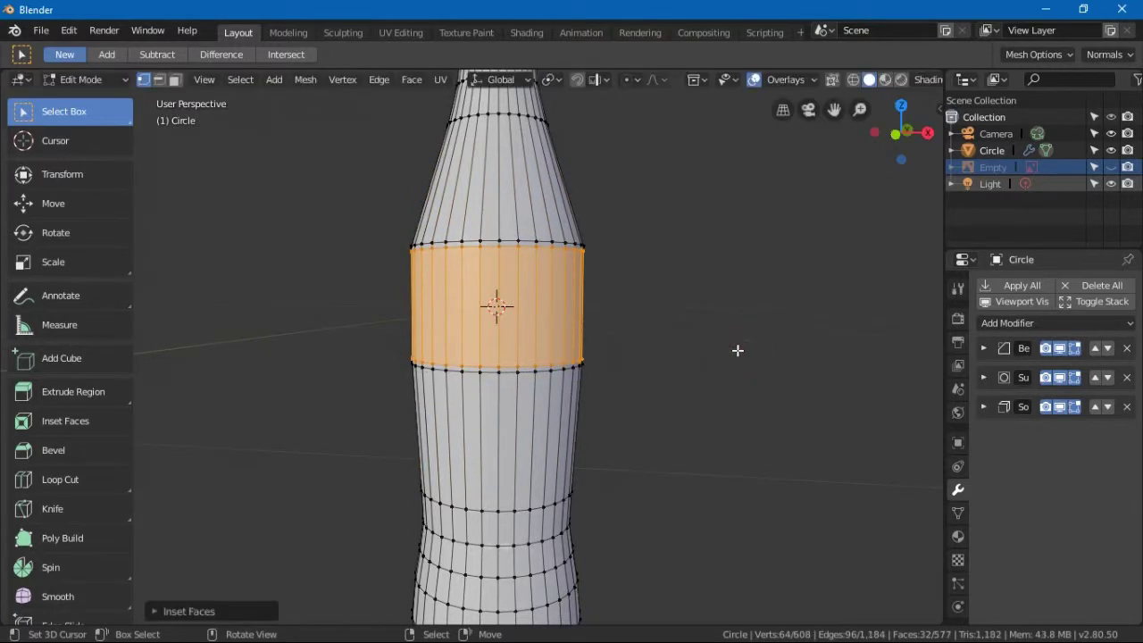
Step: Extrude the inset middle band in place and scale it down to about 0.947
key("e")
key("s")
left_click(802, 369)
key("s")
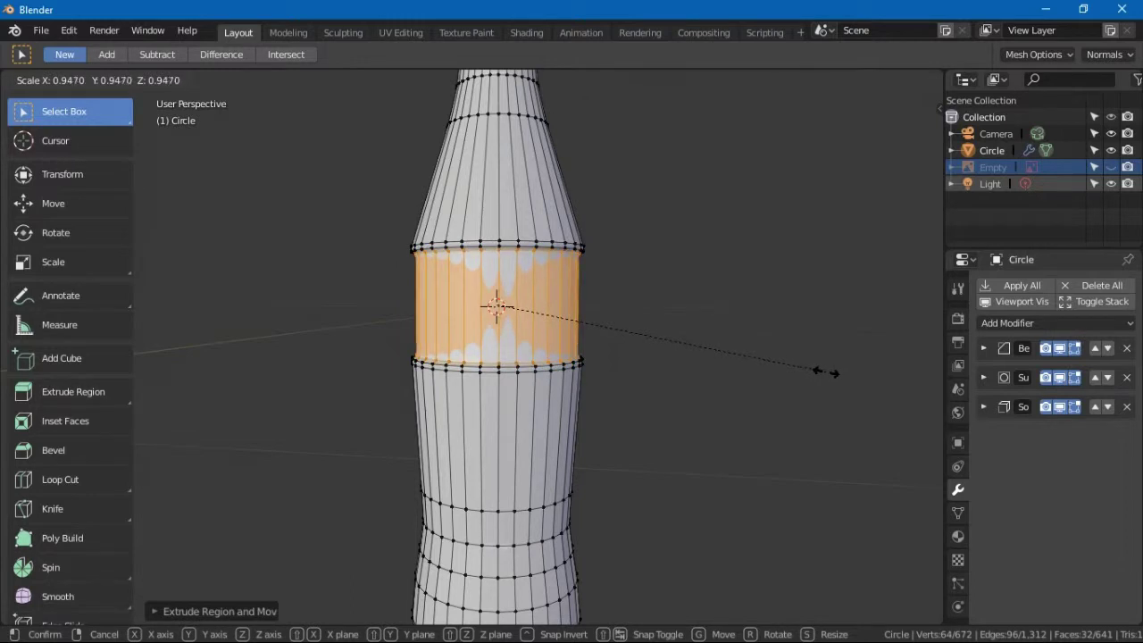
left_click(824, 370)
Step: Deselect the recessed band and switch the bottle to Object Mode to view its smoothed shape
middle_click_drag(825, 369, 740, 342)
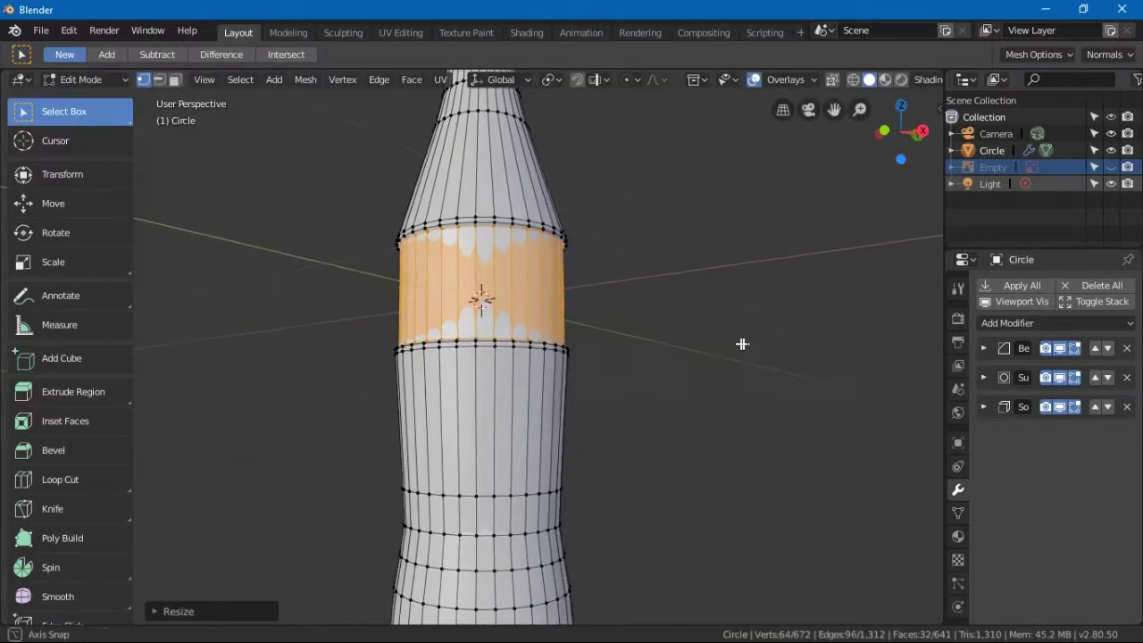
scroll(725, 348, "up", 3)
middle_click_drag(642, 321, 706, 378)
scroll(687, 393, "down", 5)
left_click(658, 417)
middle_click_drag(658, 416, 603, 452)
key("ctrl+Tab")
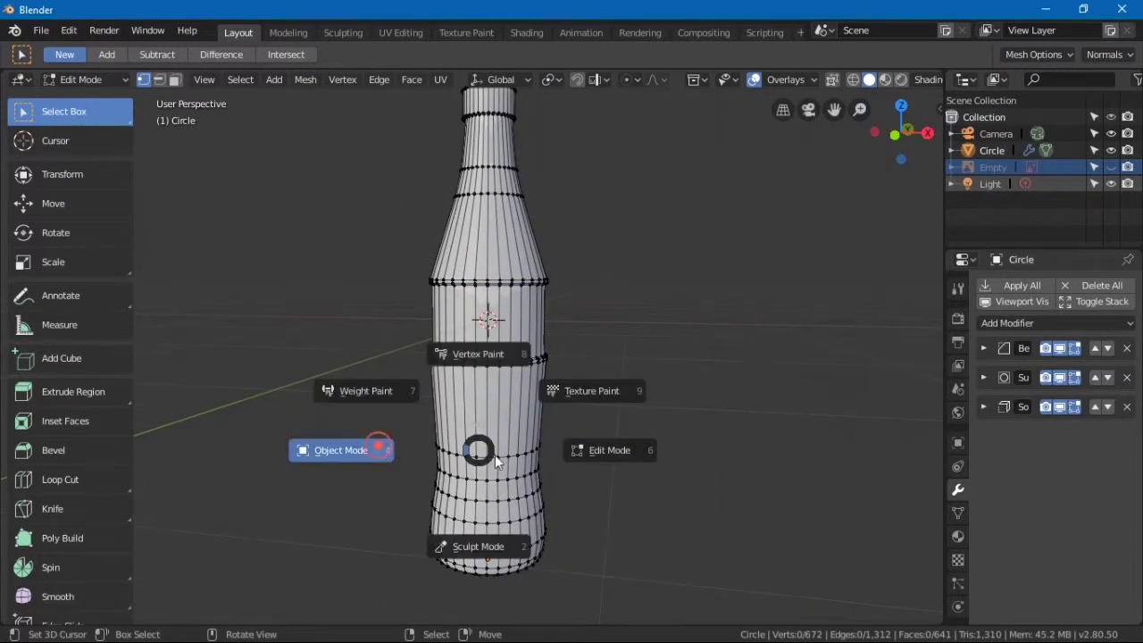
left_click(375, 447)
middle_click_drag(534, 436, 607, 472)
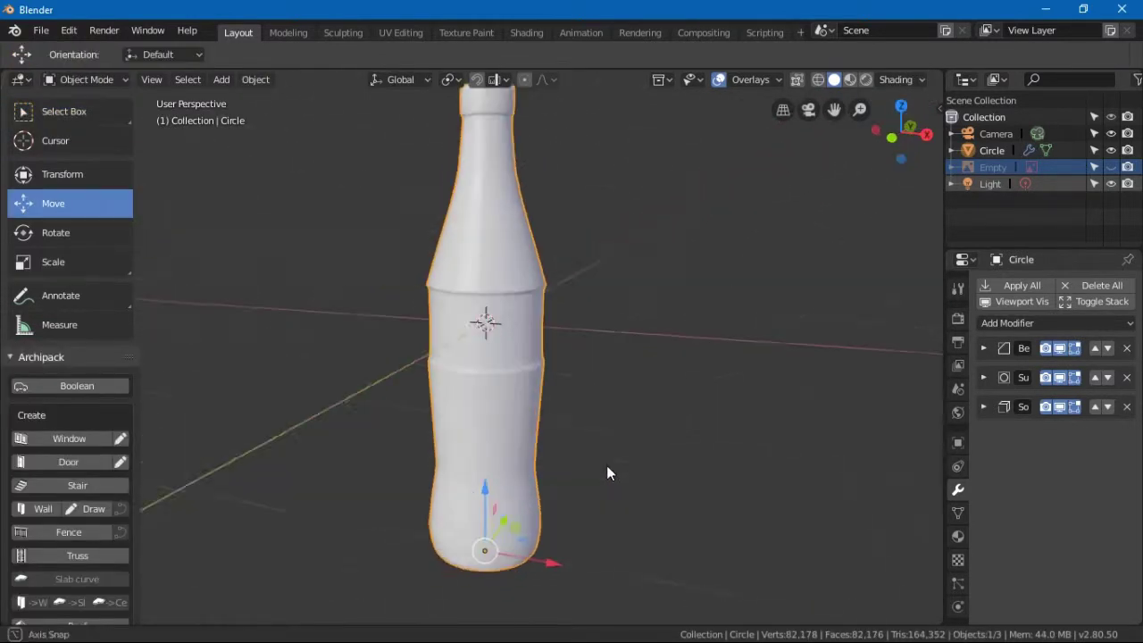
scroll(607, 473, "up", 3)
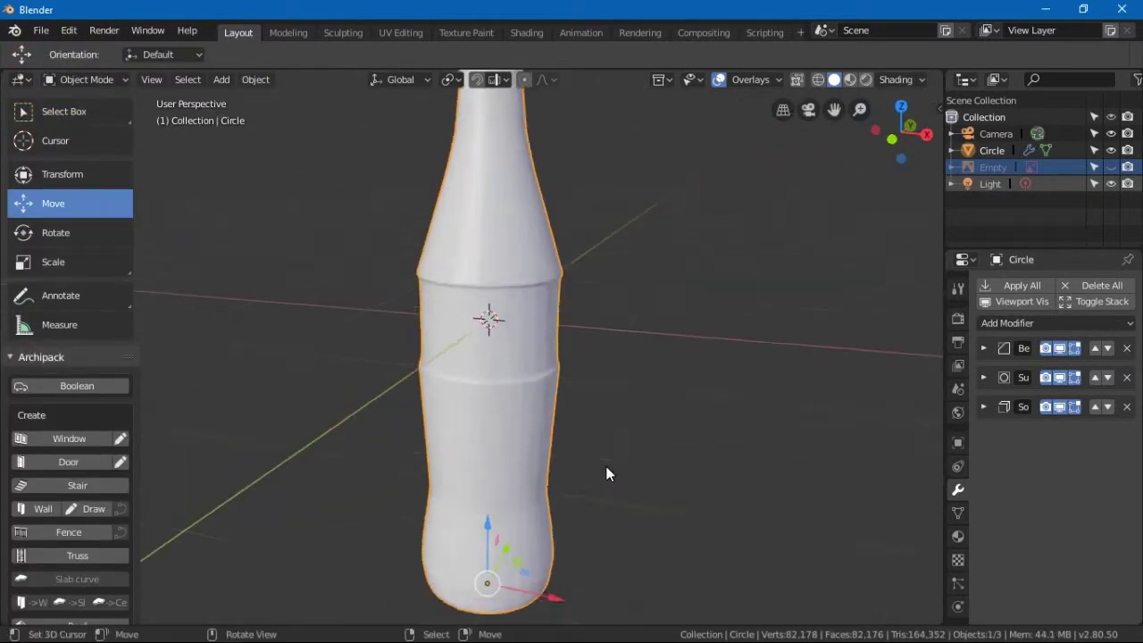
Step: Expand the bottle's Subdivision Surface modifier and set its render subdivisions to 3
left_click(984, 378)
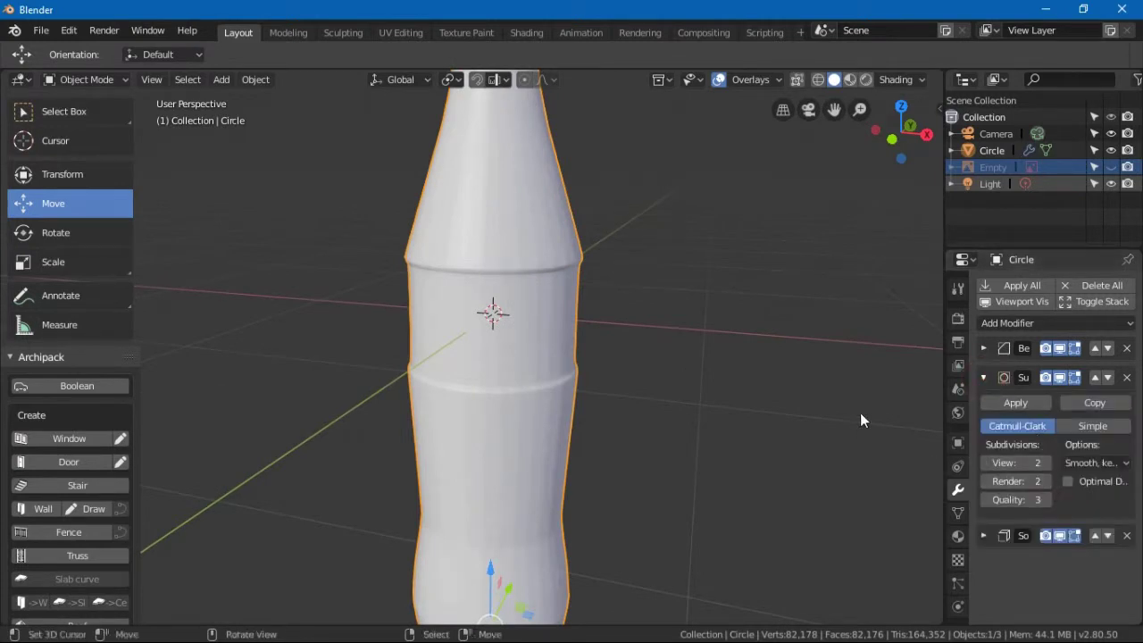
left_click(1046, 481)
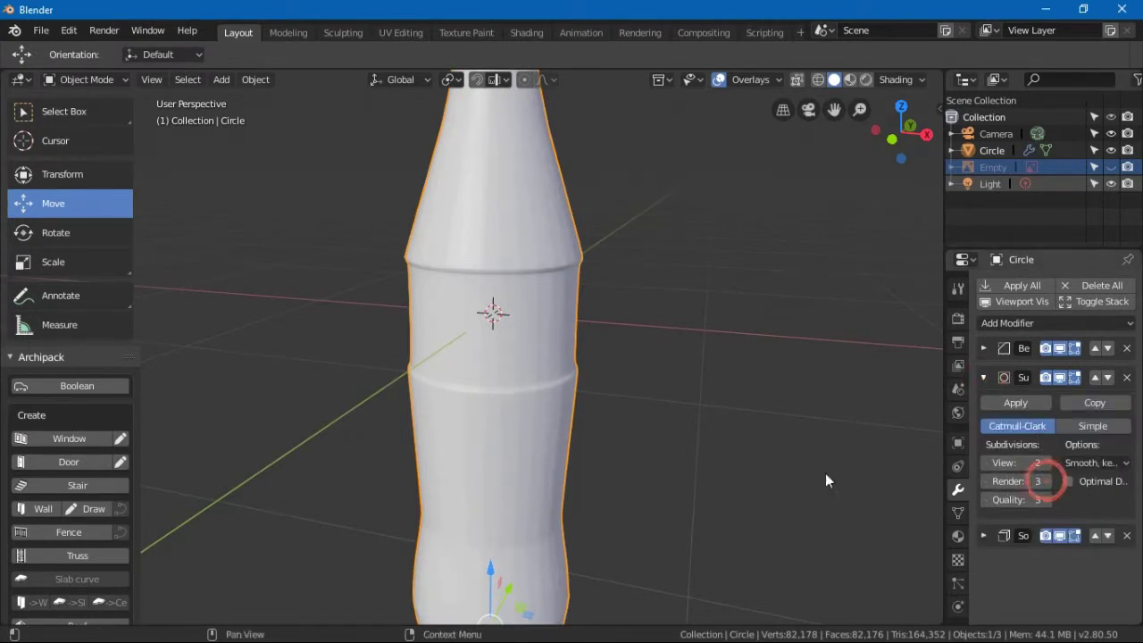
key("ctrl+Tab")
left_click(459, 331)
middle_click_drag(569, 425, 503, 413)
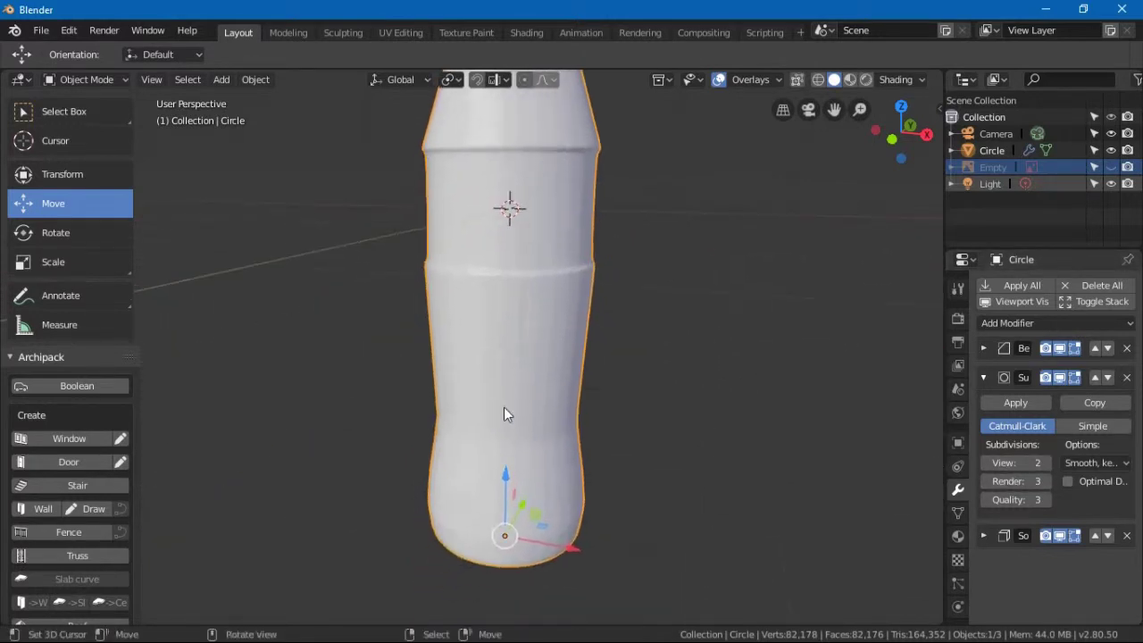
Step: Switch the bottle to Edit Mode with face selection and frame the section below the recessed band
key("ctrl+Tab")
left_click(629, 407)
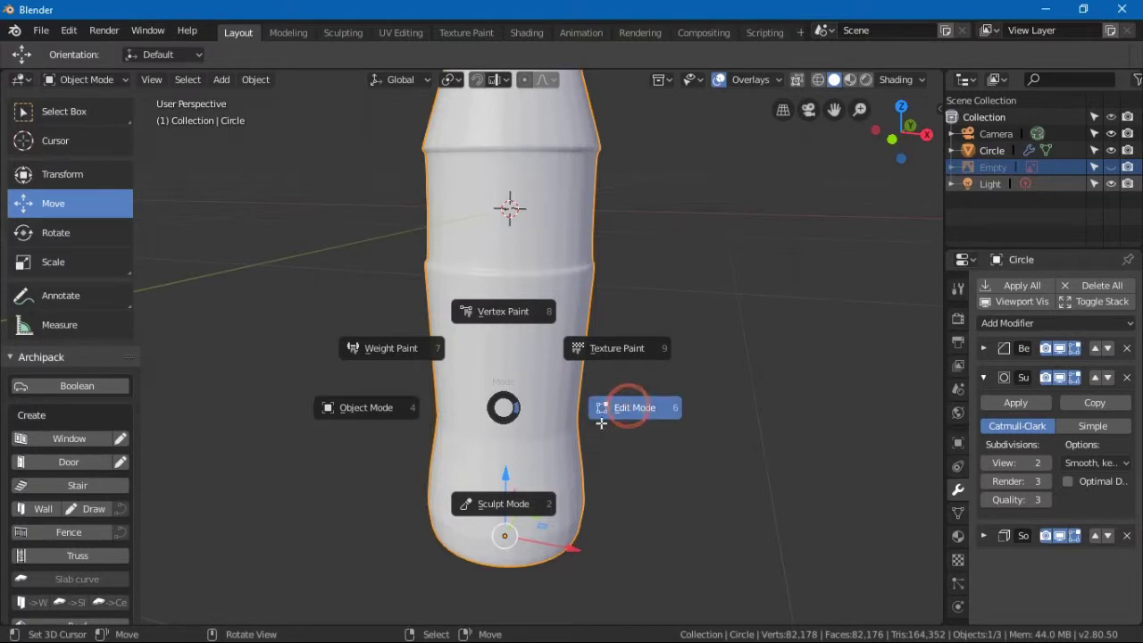
middle_click_drag(509, 465, 508, 461)
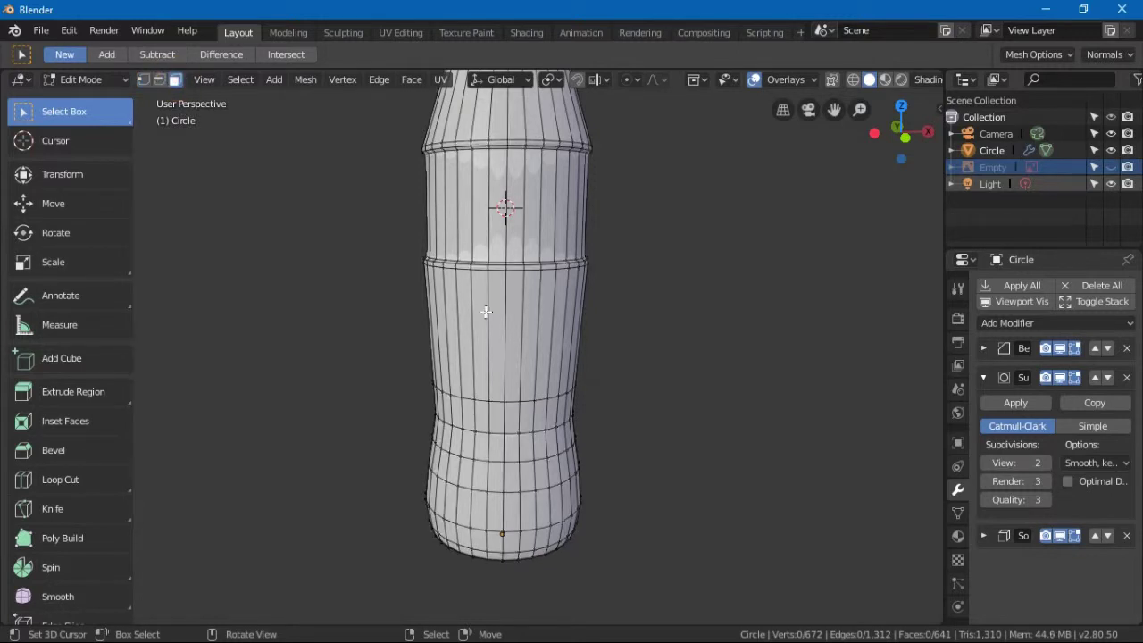
scroll(523, 306, "up", 4)
Step: Try selecting groups of three adjacent faces around the section below the recessed band, leaving three-face gaps
left_click(507, 248)
left_click(528, 255, "alt+shift")
left_click(546, 256, "alt+shift")
middle_click_drag(625, 357, 511, 321)
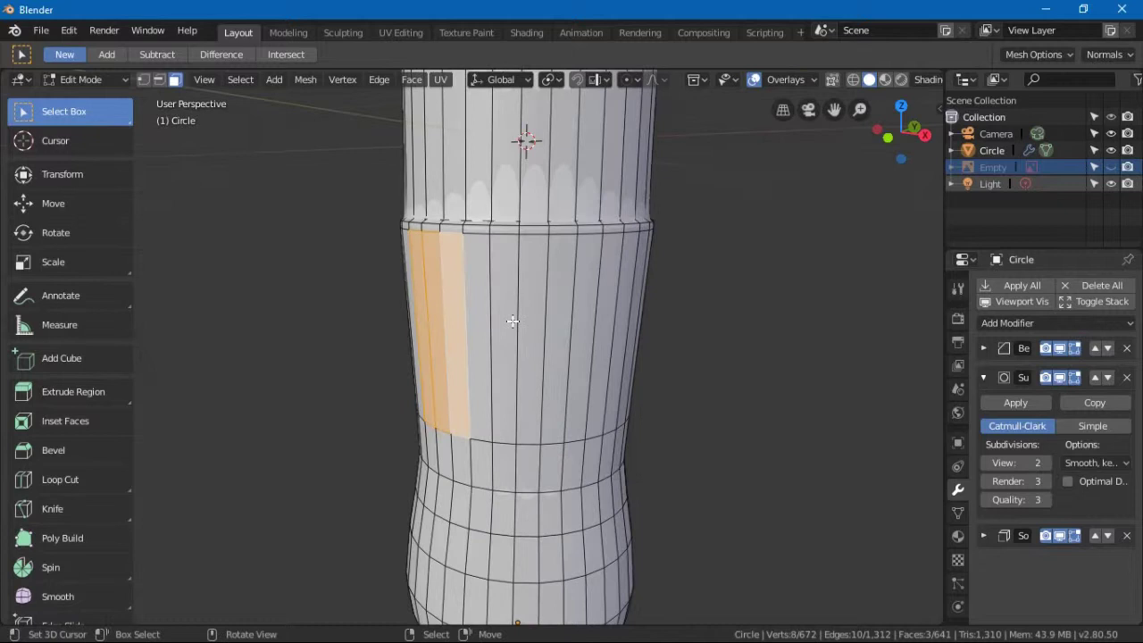
left_click(551, 273, "shift")
left_click(594, 271, "shift")
left_click(611, 312, "shift")
middle_click_drag(613, 327, 348, 297)
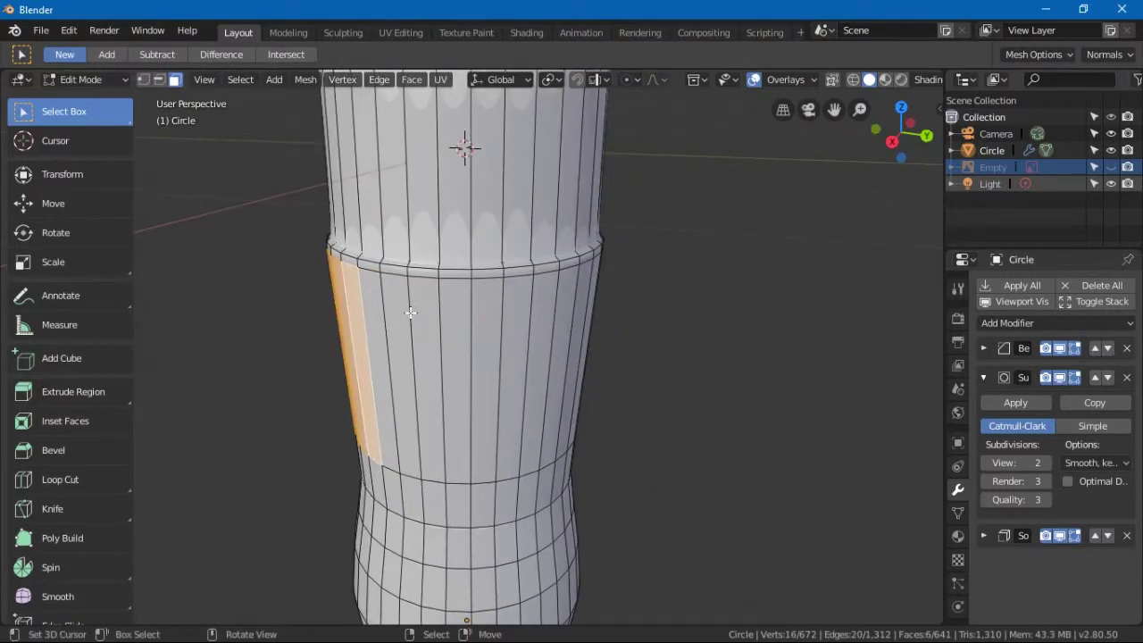
left_click(449, 305, "shift")
left_click(474, 301, "shift")
left_click(508, 301, "shift")
middle_click_drag(509, 301, 417, 312)
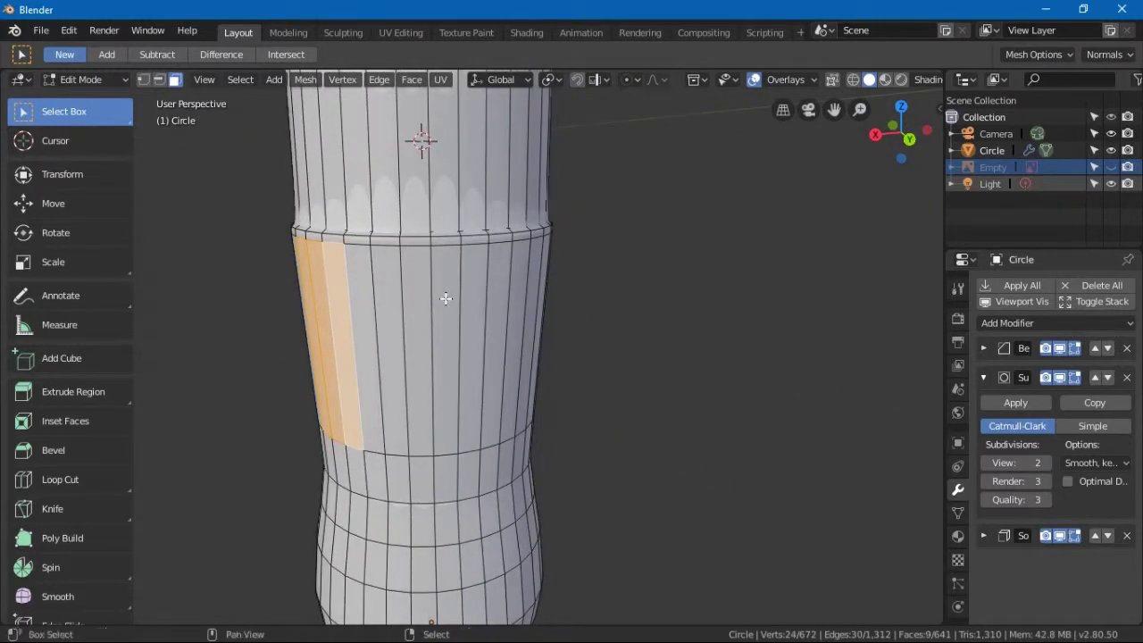
left_click(447, 296, "shift")
left_click(473, 295, "shift")
left_click(496, 295, "shift")
middle_click_drag(496, 295, 383, 288)
left_click(420, 284, "shift")
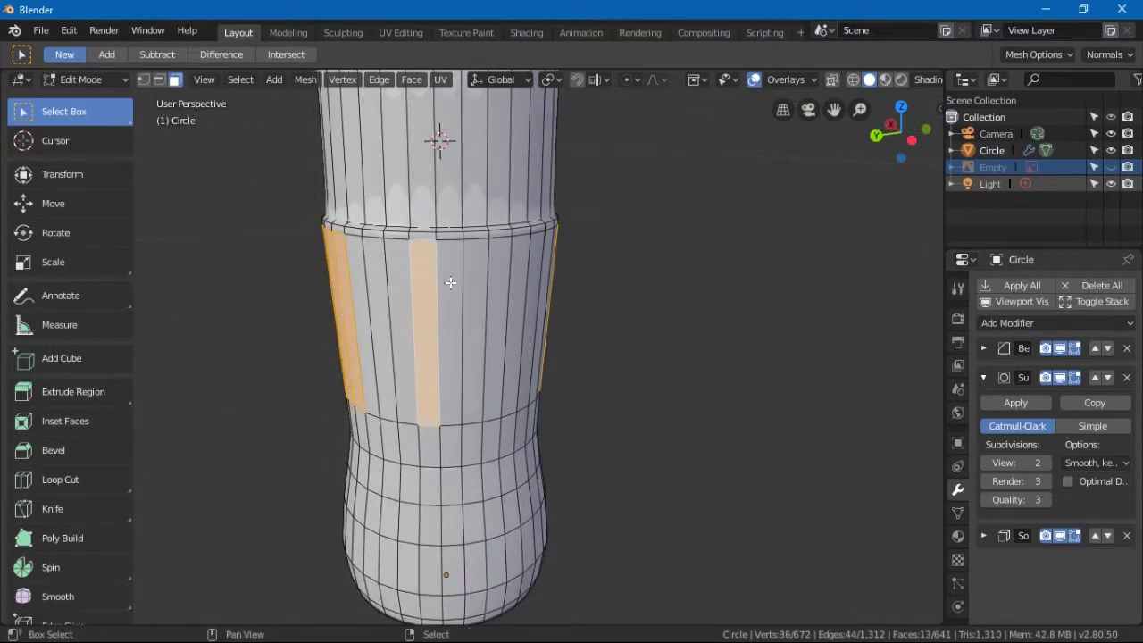
left_click(449, 282, "shift")
left_click(478, 281, "shift")
mouse_move(478, 281)
middle_mouse_down()
mouse_move(517, 294)
mouse_move(476, 281)
middle_mouse_up()
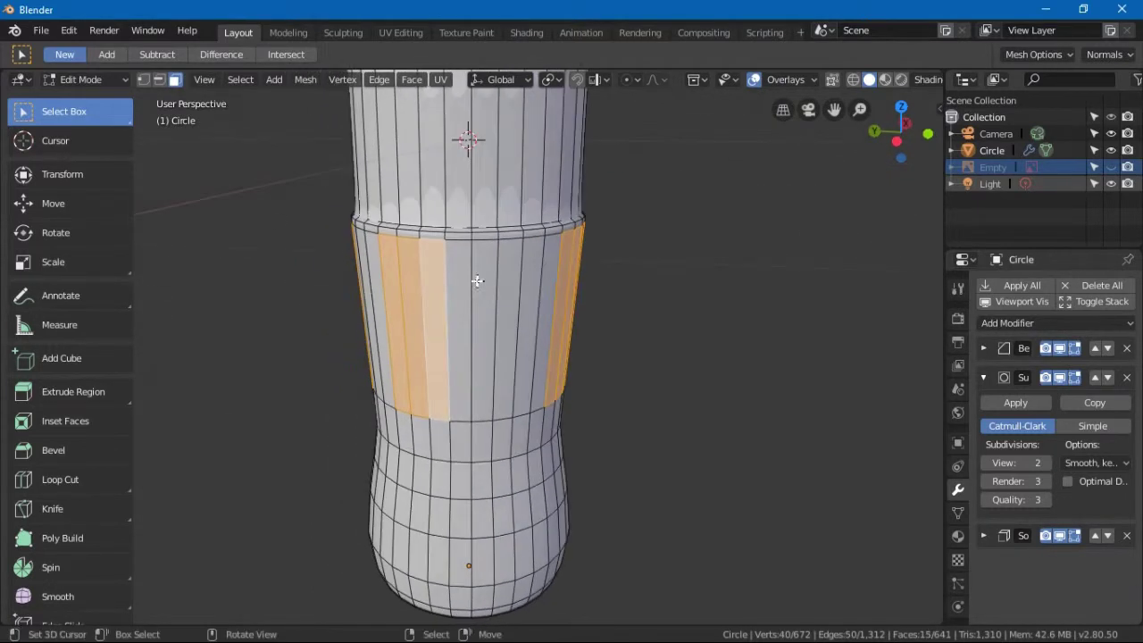
Step: Try selecting pairs of adjacent faces around the section below the recessed band, leaving two-face gaps
left_click(555, 273)
left_click(527, 272, "shift")
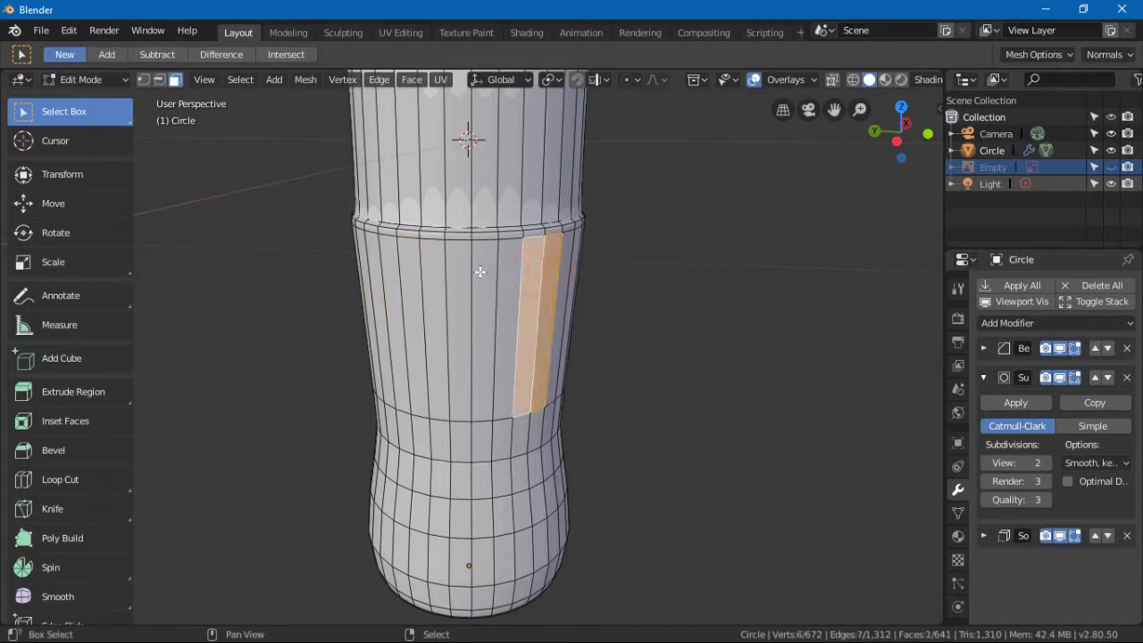
left_click(458, 269, "shift")
left_click(438, 267, "shift")
middle_click_drag(301, 411, 497, 313)
left_click(391, 307, "shift")
left_click(375, 304, "shift")
left_click(386, 287, "shift")
left_click(360, 286, "shift")
left_click(421, 306, "shift")
left_click(401, 298, "shift")
left_click(349, 301, "shift")
left_click(333, 303, "shift")
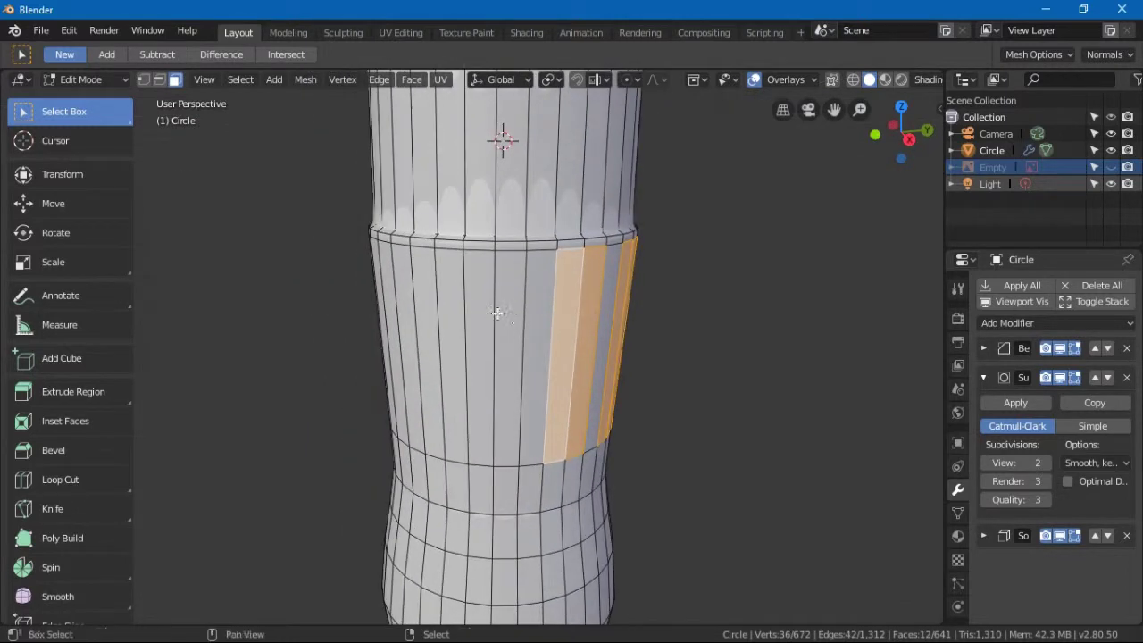
left_click(477, 313, "shift")
left_click(454, 310, "shift")
left_click(398, 304, "shift")
left_click(384, 302, "shift")
middle_click_drag(384, 302, 584, 321)
middle_click_drag(586, 313, 562, 303)
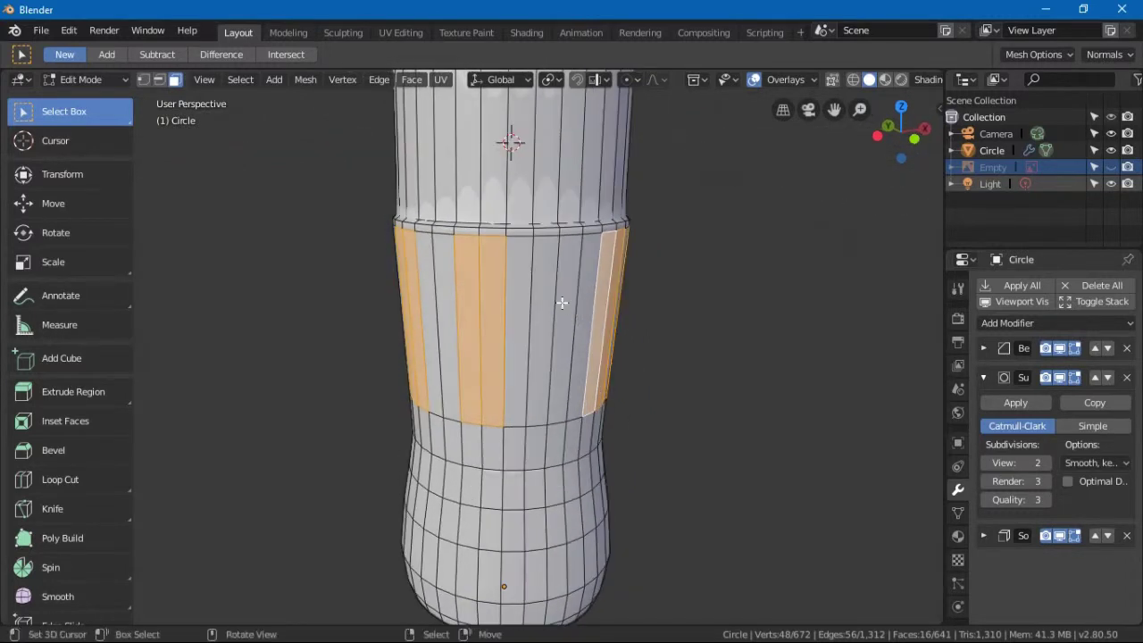
Step: Select four groups of four adjacent faces around the section below the recessed band, leaving four-face gaps between them
scroll(490, 417, "down", 5)
middle_click_drag(490, 417, 438, 368)
scroll(396, 331, "up", 5)
scroll(539, 360, "up", 2)
left_click(474, 296)
left_click(504, 289, "shift")
left_click(543, 289, "shift")
left_click(572, 299, "shift")
middle_click_drag(571, 299, 505, 331)
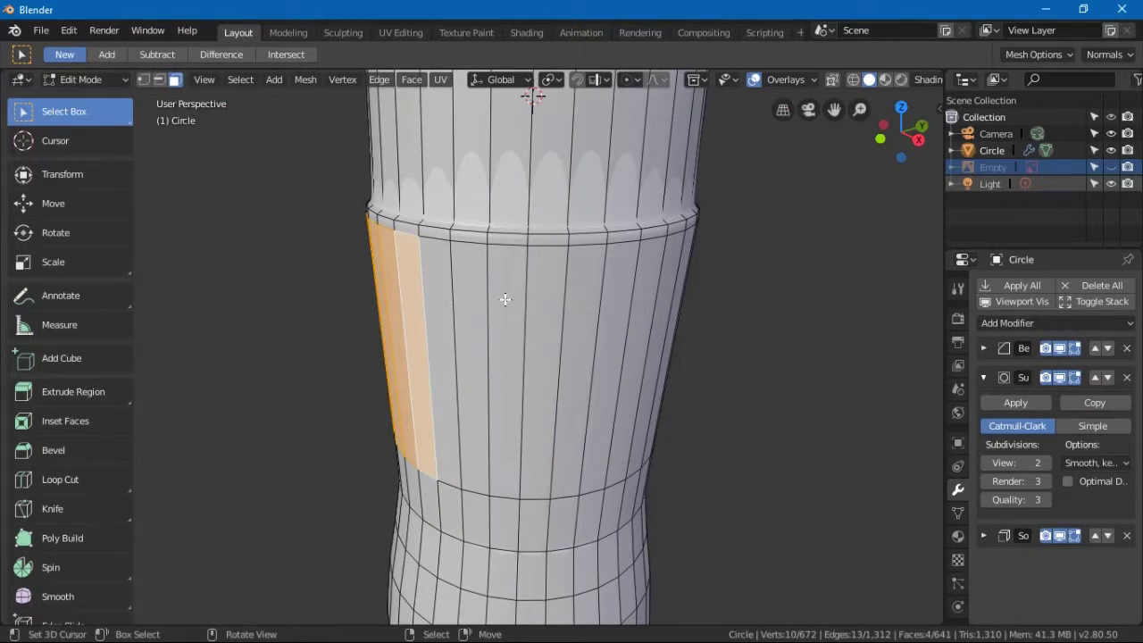
left_click(575, 312, "shift")
left_click(604, 303, "shift")
left_click(640, 301, "shift")
left_click(662, 295, "shift")
middle_click_drag(651, 328, 272, 259)
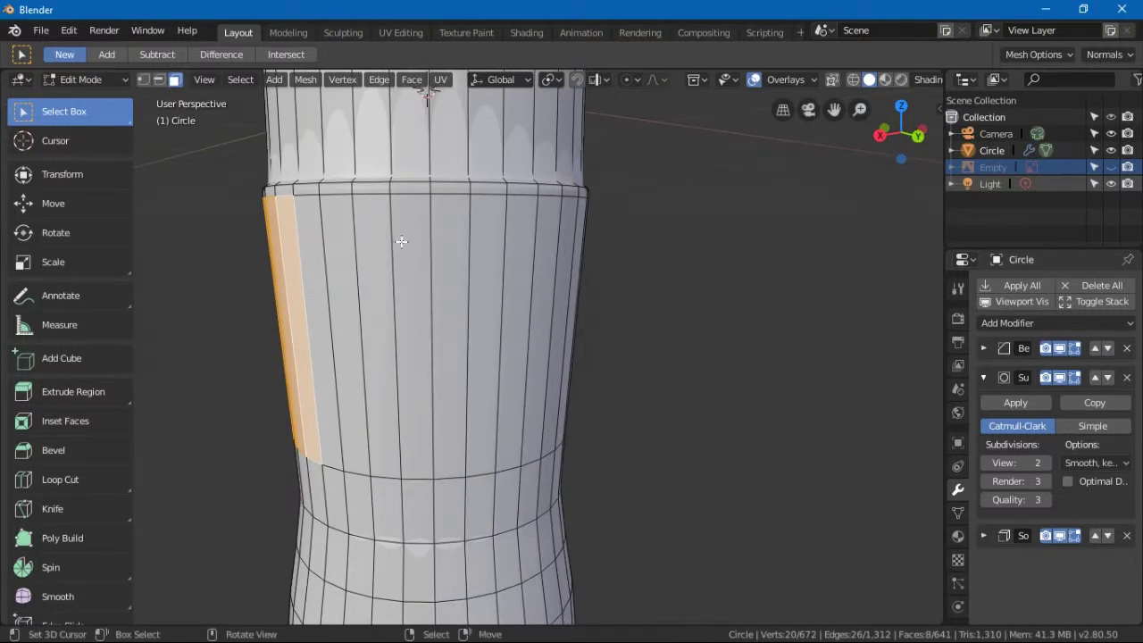
left_click(446, 247, "shift")
left_click(482, 245, "shift")
left_click(518, 245, "shift")
left_click(547, 254, "shift")
middle_click_drag(555, 287, 375, 390)
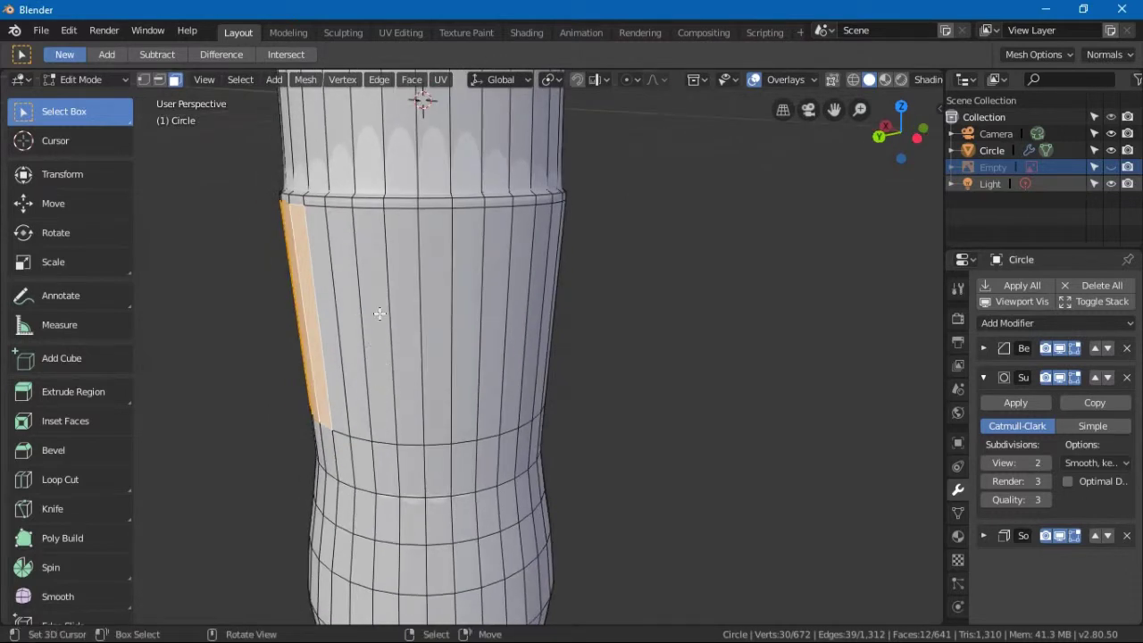
left_click(437, 309, "shift")
left_click(467, 296, "shift")
left_click(507, 292, "shift")
left_click(518, 292, "shift")
middle_click_drag(652, 339, 449, 382)
scroll(449, 382, "down", 3)
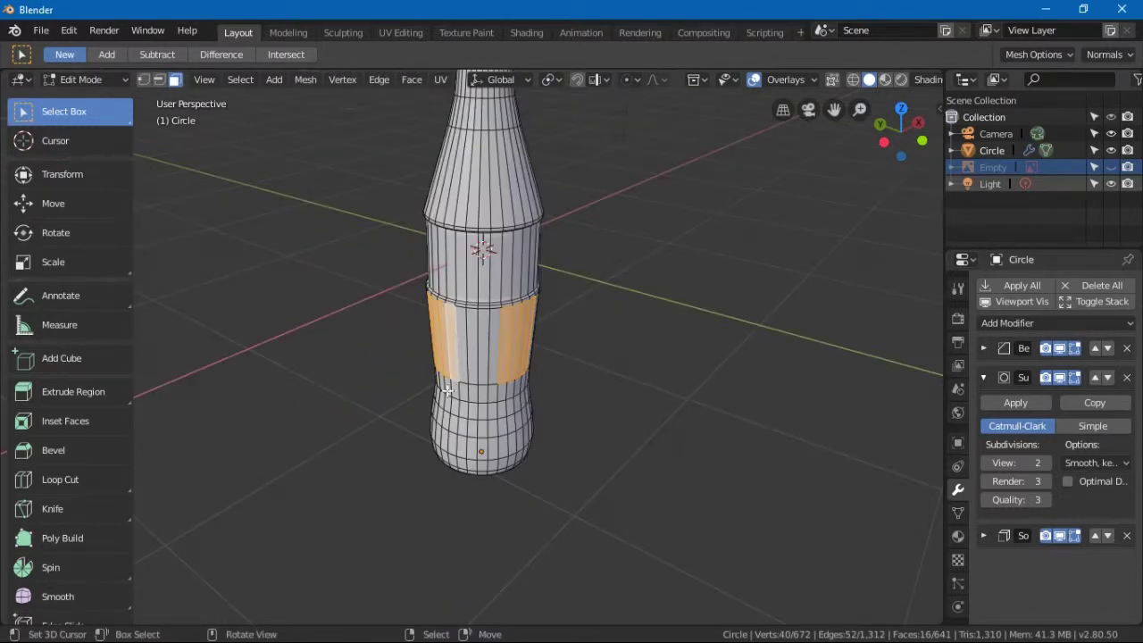
Step: Extend each four-face group down four more rows with Circle Select, stopping above the rounded base
scroll(447, 390, "up", 4)
middle_click_drag(539, 324, 581, 455)
scroll(475, 470, "up", 3)
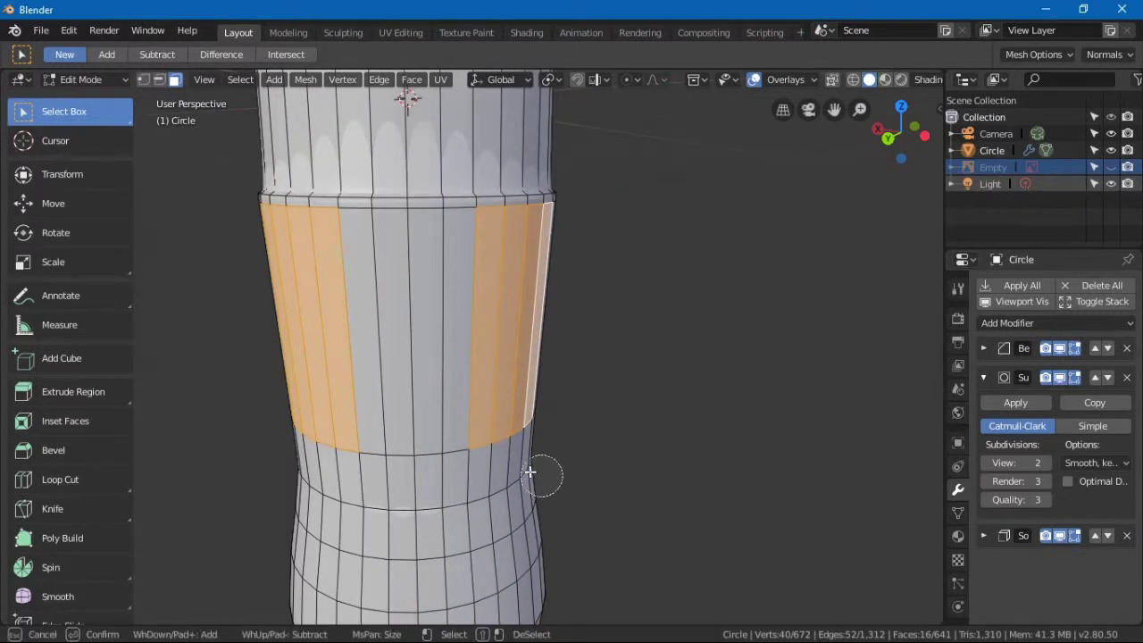
middle_click_drag(541, 467, 505, 387)
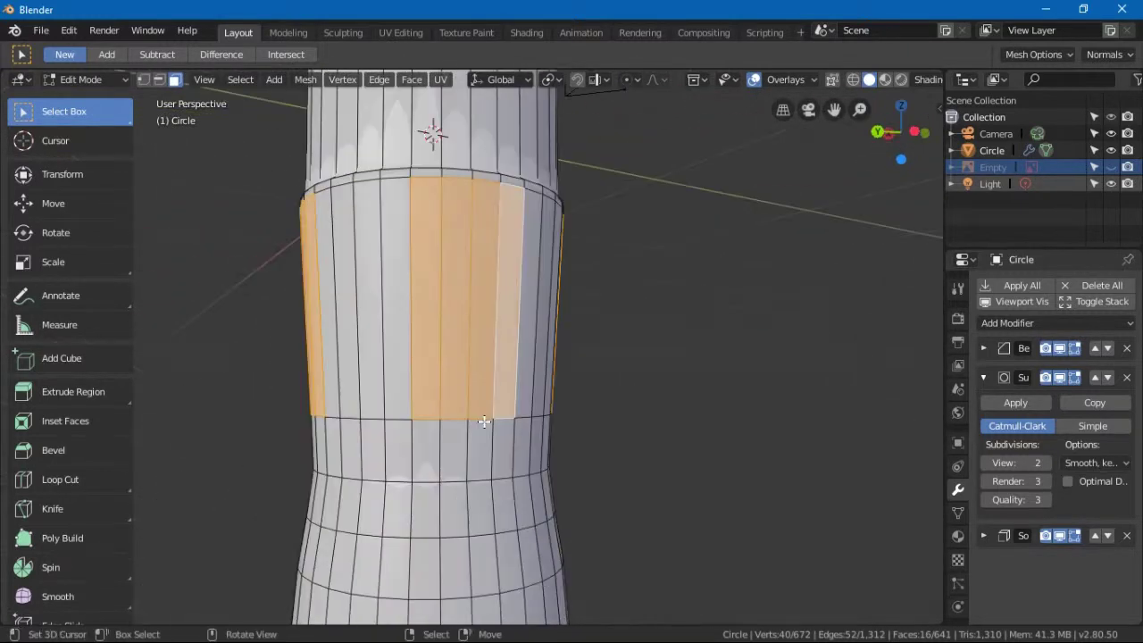
scroll(505, 387, "down", 3)
key("c")
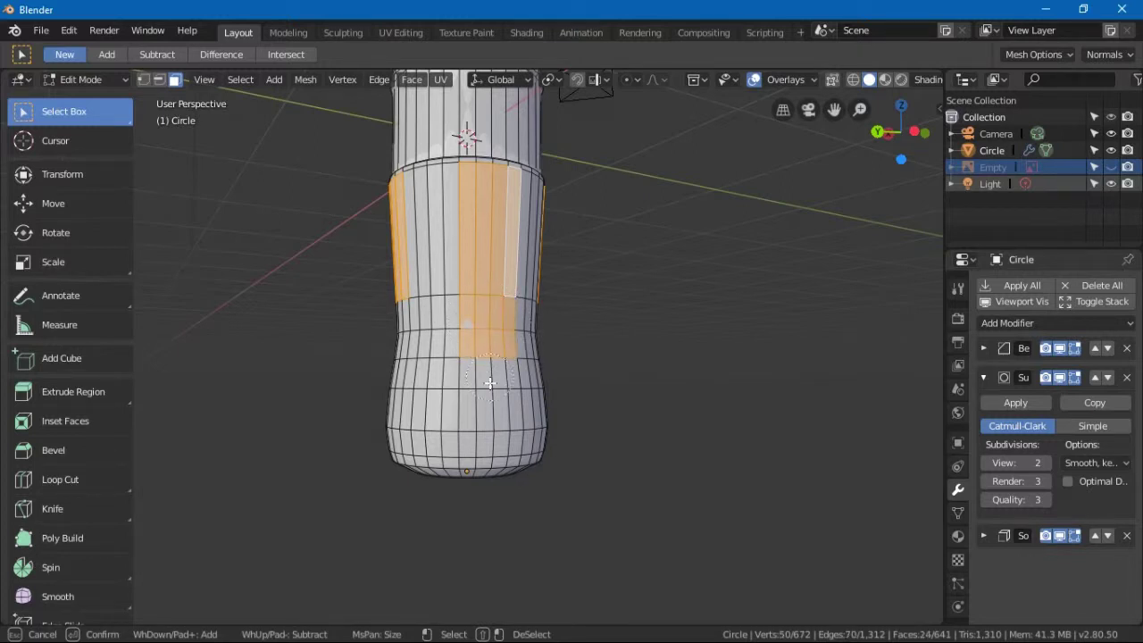
left_click_drag(489, 386, 490, 386)
left_click_drag(428, 360, 421, 357)
right_click(420, 357)
mouse_move(421, 357)
middle_mouse_down()
mouse_move(482, 384)
mouse_move(459, 396)
mouse_move(387, 350)
middle_mouse_up()
key("c")
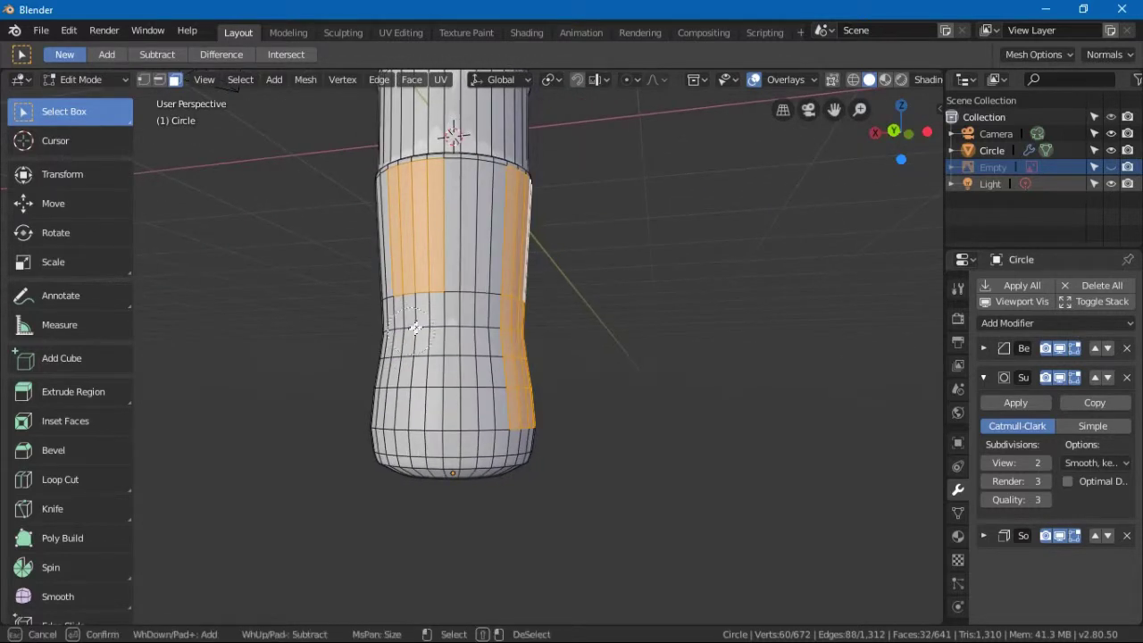
left_click_drag(413, 390, 408, 396)
right_click(408, 395)
mouse_move(408, 396)
middle_mouse_down()
mouse_move(604, 383)
mouse_move(560, 385)
middle_mouse_up()
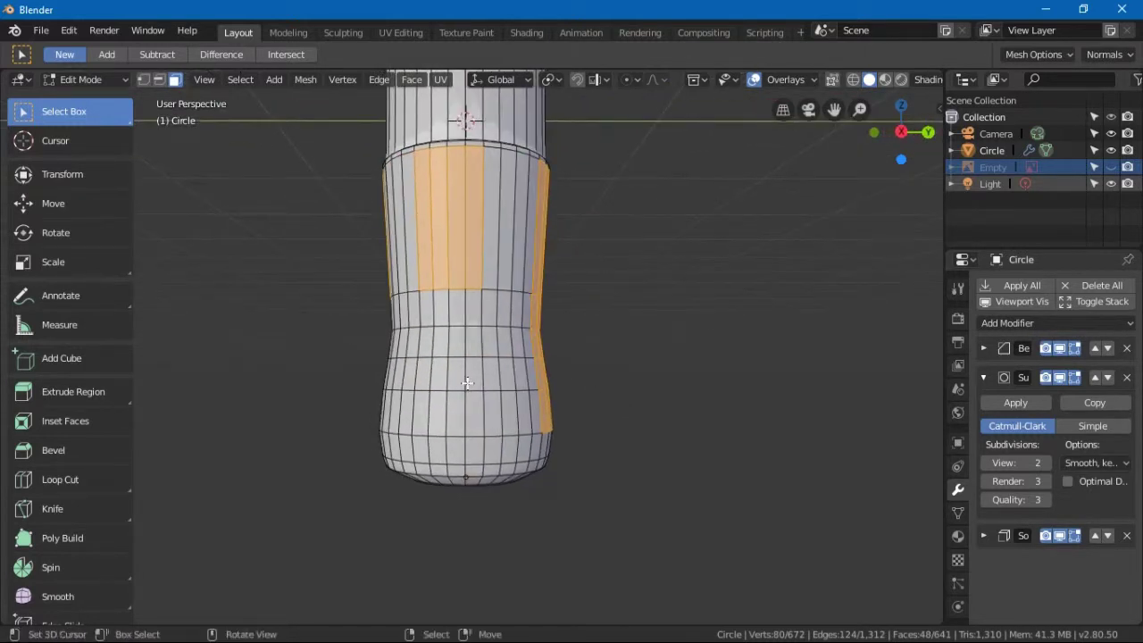
key("c")
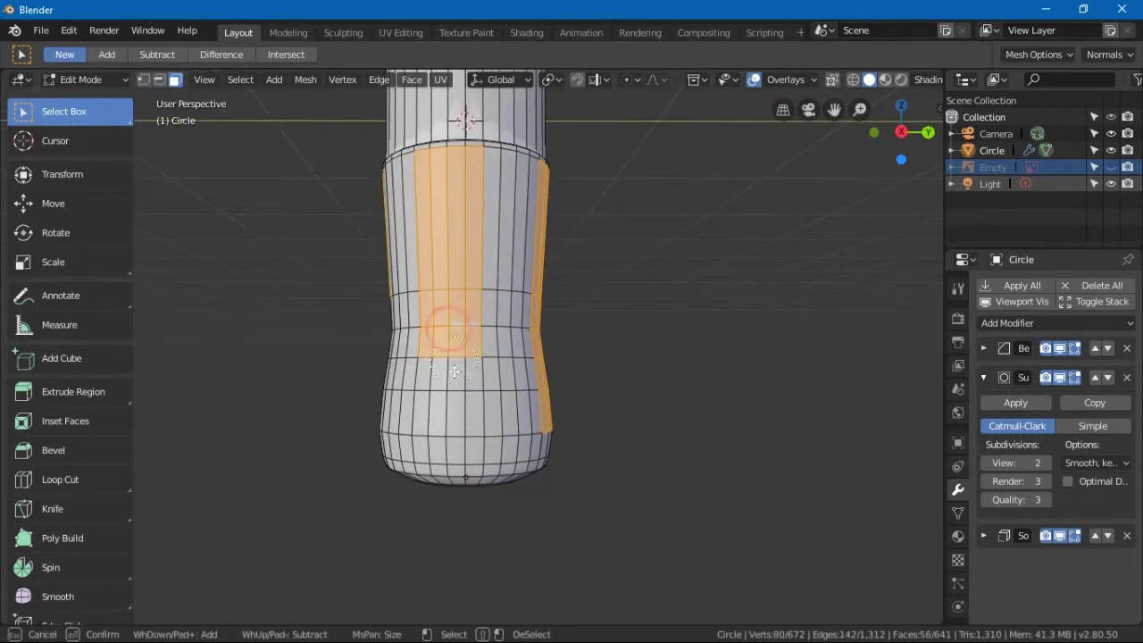
right_click(446, 398)
middle_click_drag(447, 399, 565, 357)
key("c")
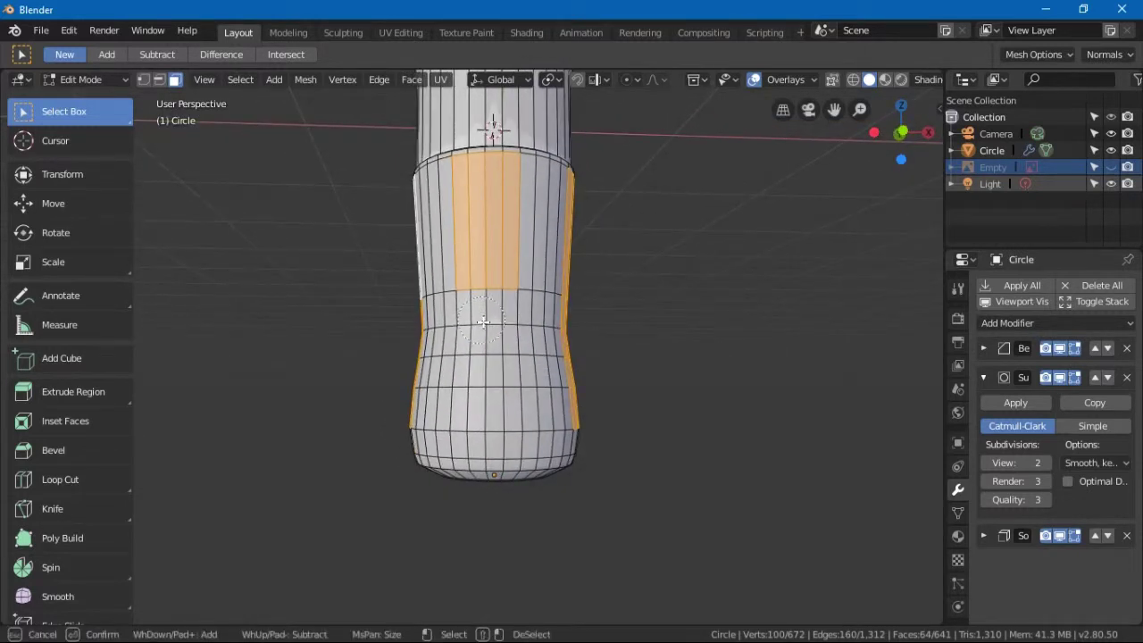
left_click_drag(483, 398, 459, 388)
right_click(459, 387)
Step: Extrude the selected face groups in place and scale them slightly outward with the Z axis locked
mouse_move(459, 387)
middle_mouse_down()
mouse_move(607, 393)
mouse_move(578, 366)
mouse_move(360, 421)
mouse_move(358, 434)
mouse_move(403, 383)
middle_mouse_up()
scroll(614, 411, "up", 4)
middle_click_drag(614, 412, 641, 432)
scroll(669, 375, "down", 2)
scroll(640, 431, "up", 3)
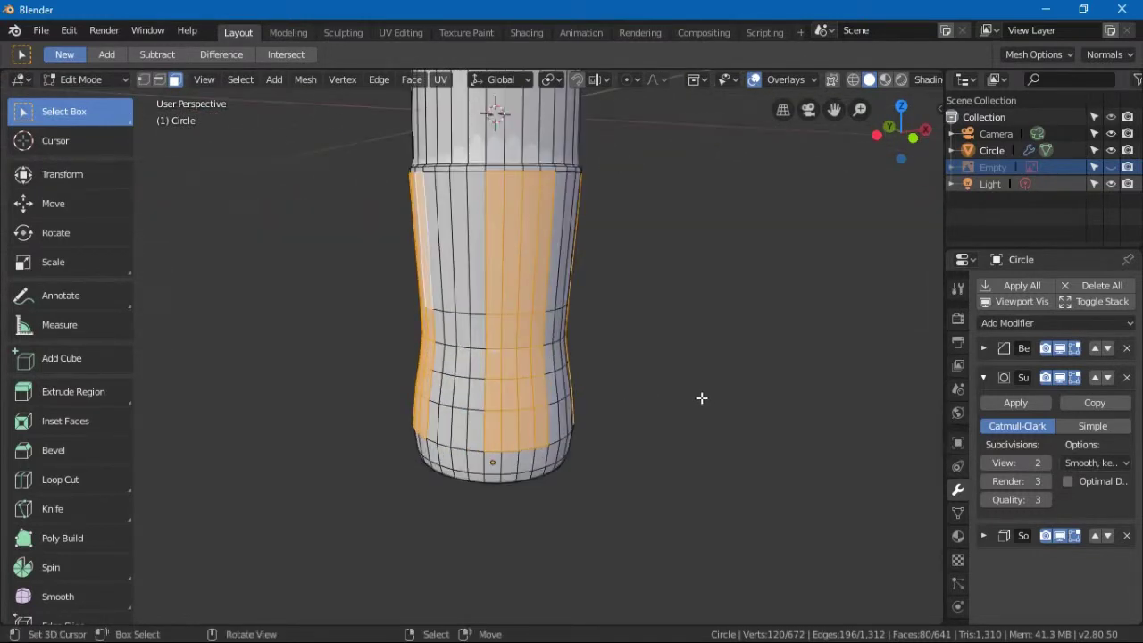
key("e")
right_click(699, 396)
key("s")
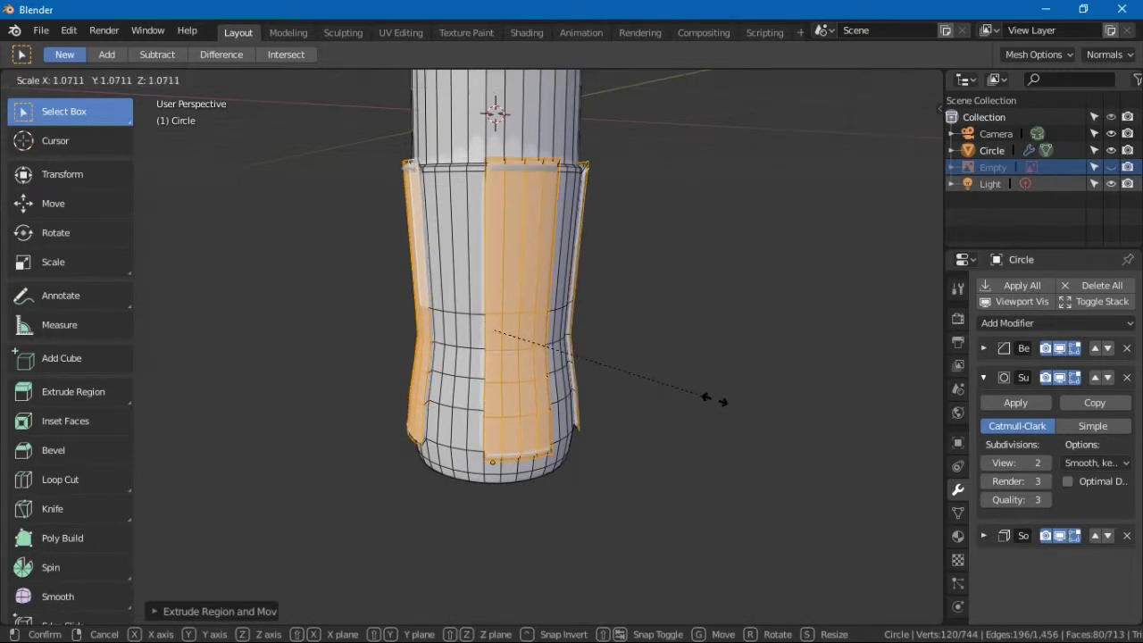
key("shift+z")
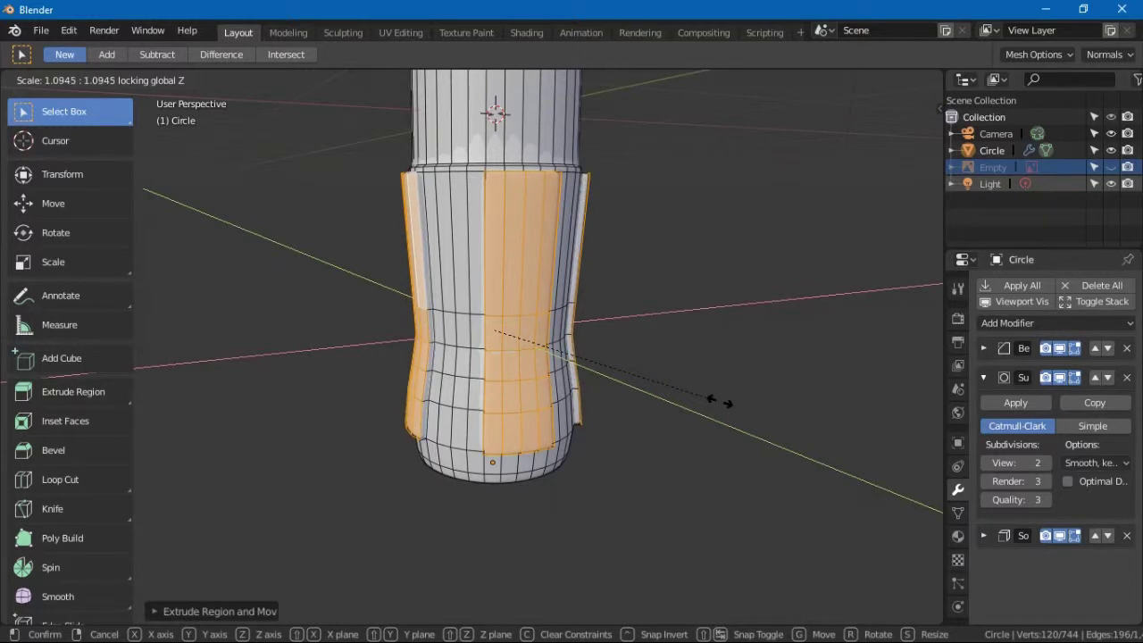
left_click(693, 375)
Step: Extrude the raised panels a second time and scale them farther outward with the Z axis locked
middle_click_drag(702, 396, 628, 359)
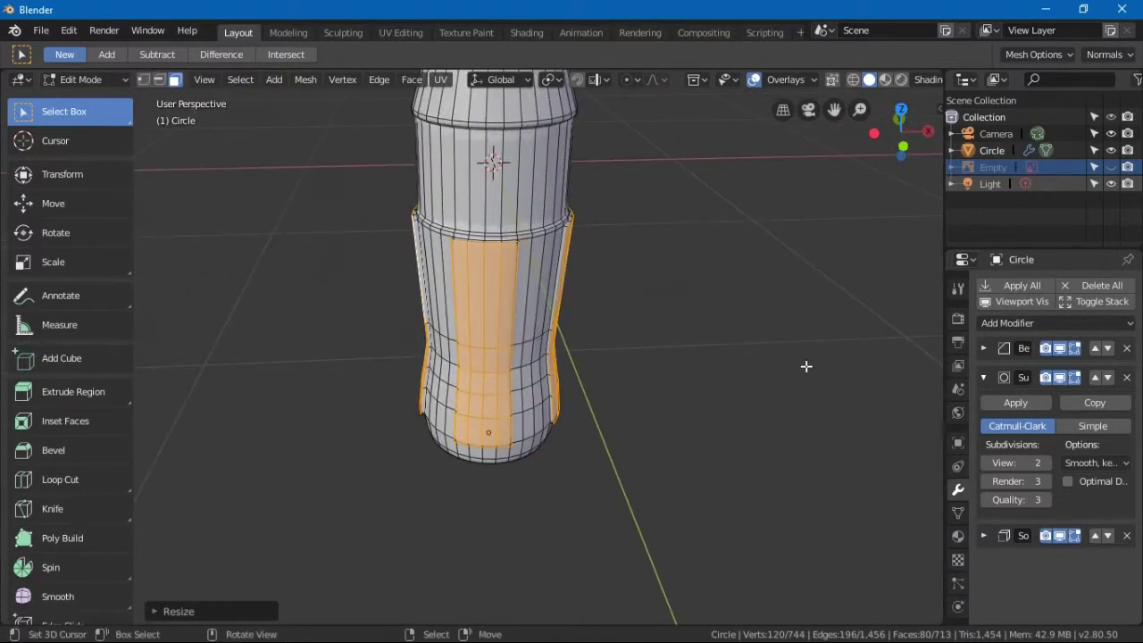
middle_click_drag(803, 366, 711, 339)
key("e")
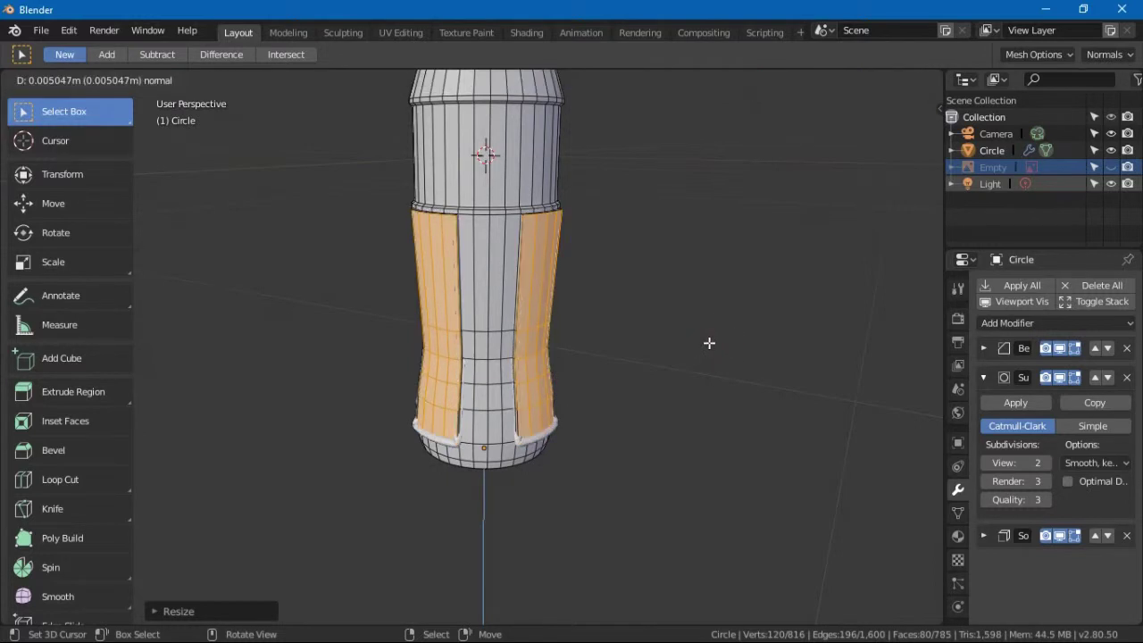
key("s")
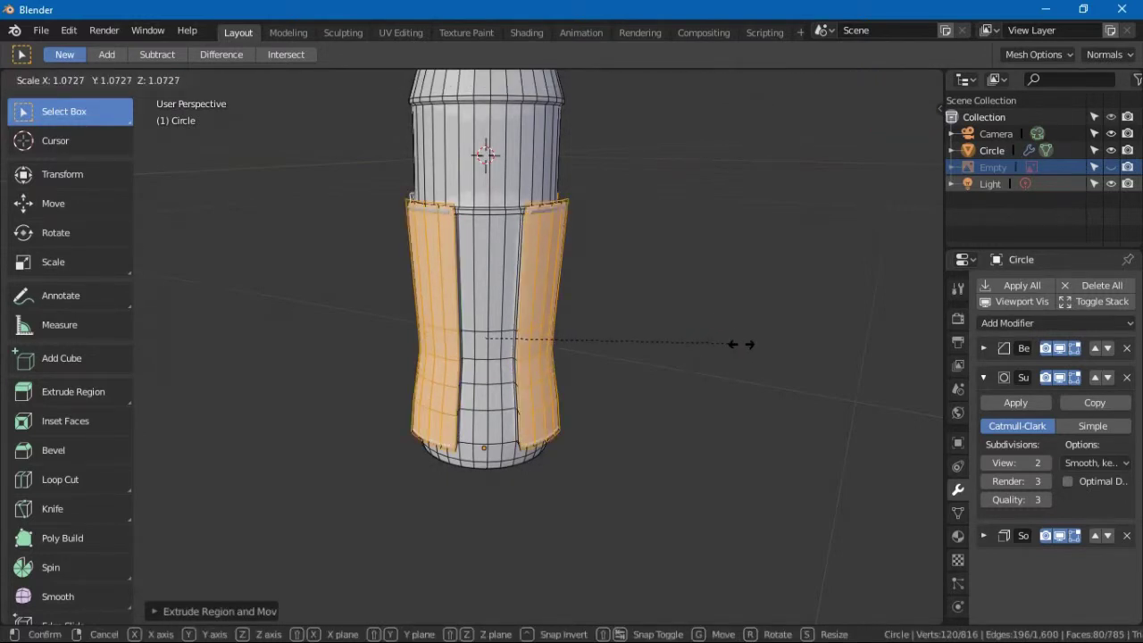
key("shift+z")
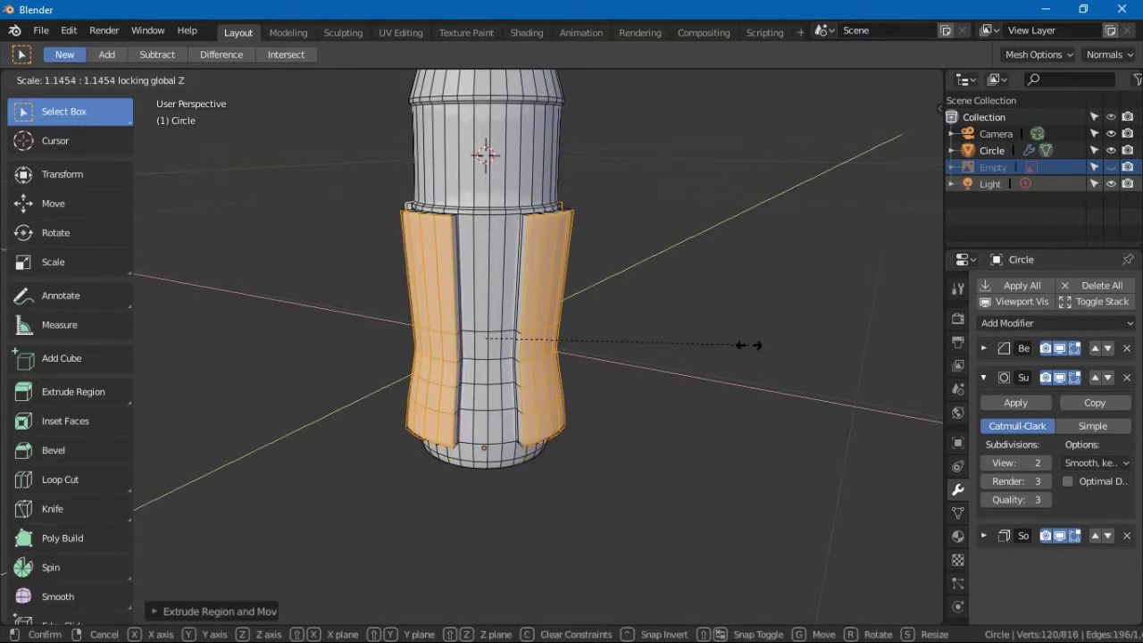
left_click(742, 346)
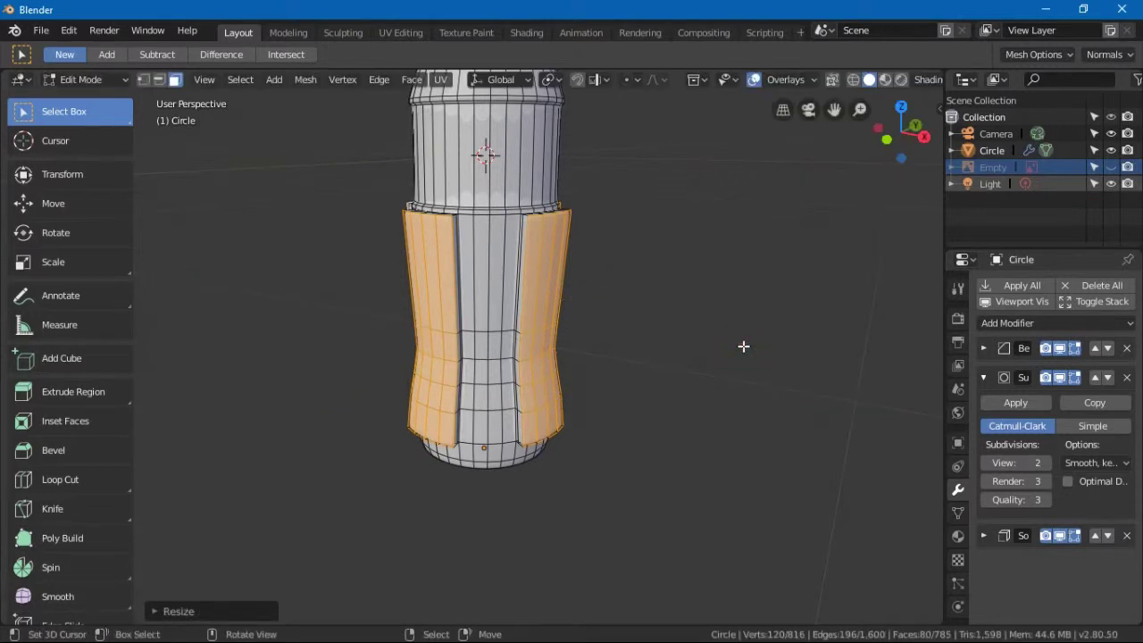
Step: Scale the twice-extruded panels down uniformly on all axes and compare the smoothed shape in Object Mode with the edit mesh
key("s")
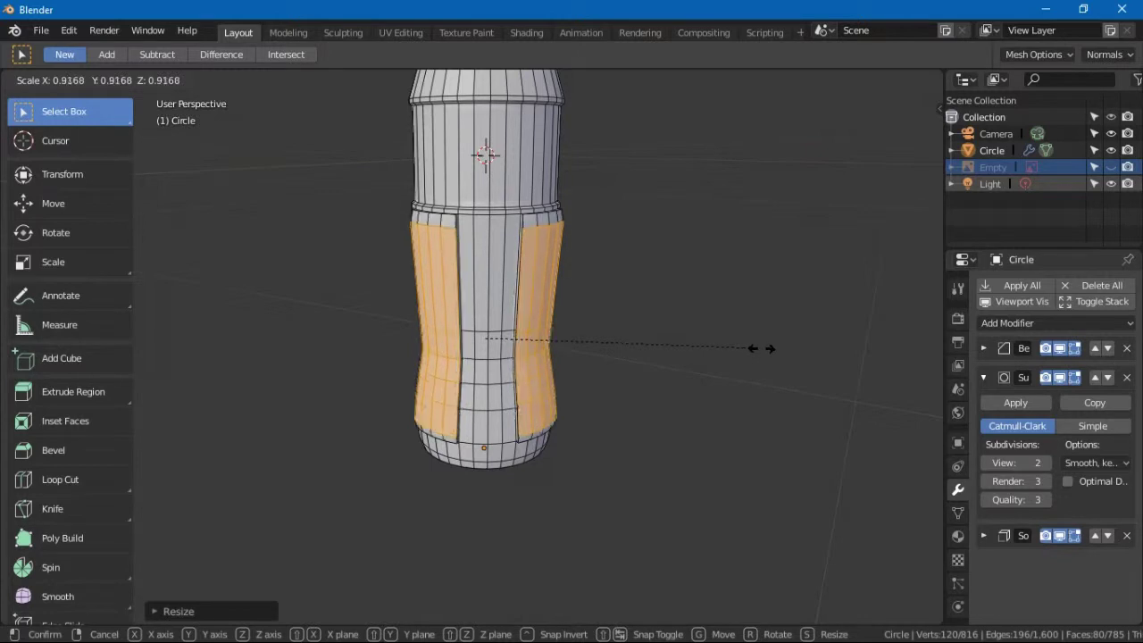
left_click(766, 349)
mouse_move(766, 350)
middle_mouse_down()
mouse_move(717, 375)
mouse_move(765, 387)
mouse_move(793, 334)
middle_mouse_up()
key("ctrl+Tab")
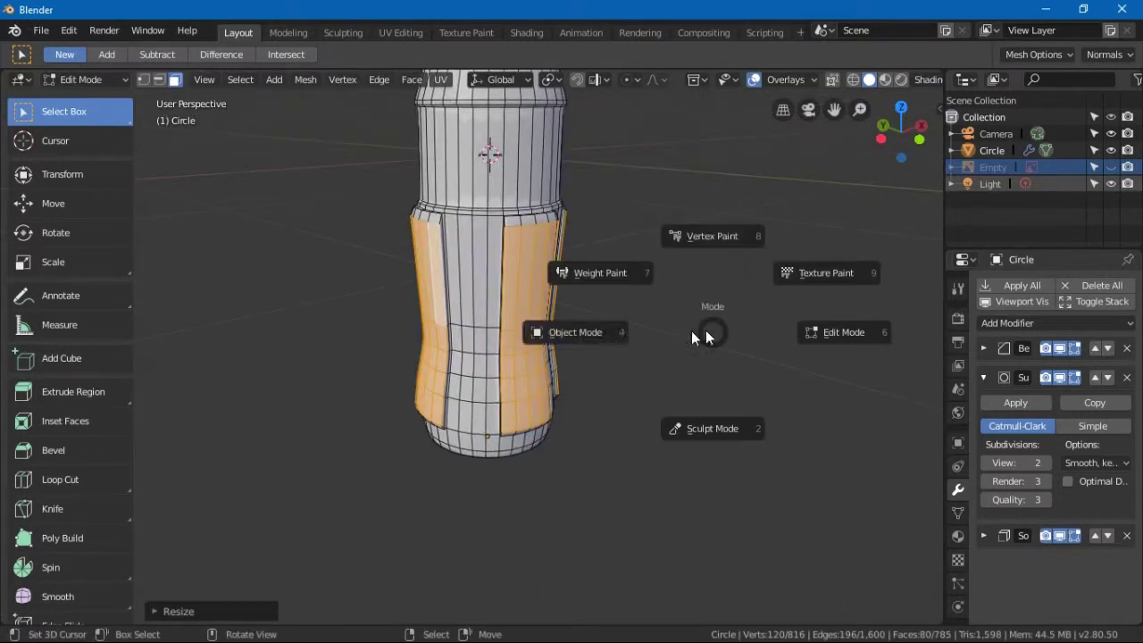
left_click(611, 334)
middle_click_drag(655, 391, 554, 342)
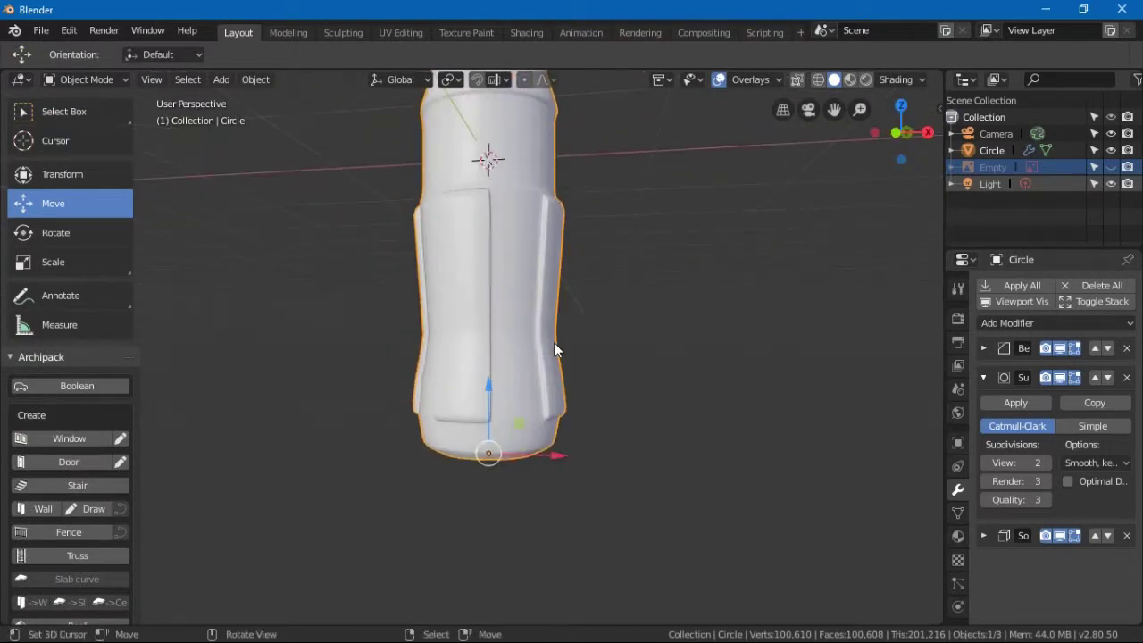
key("ctrl+Tab")
left_click(563, 331)
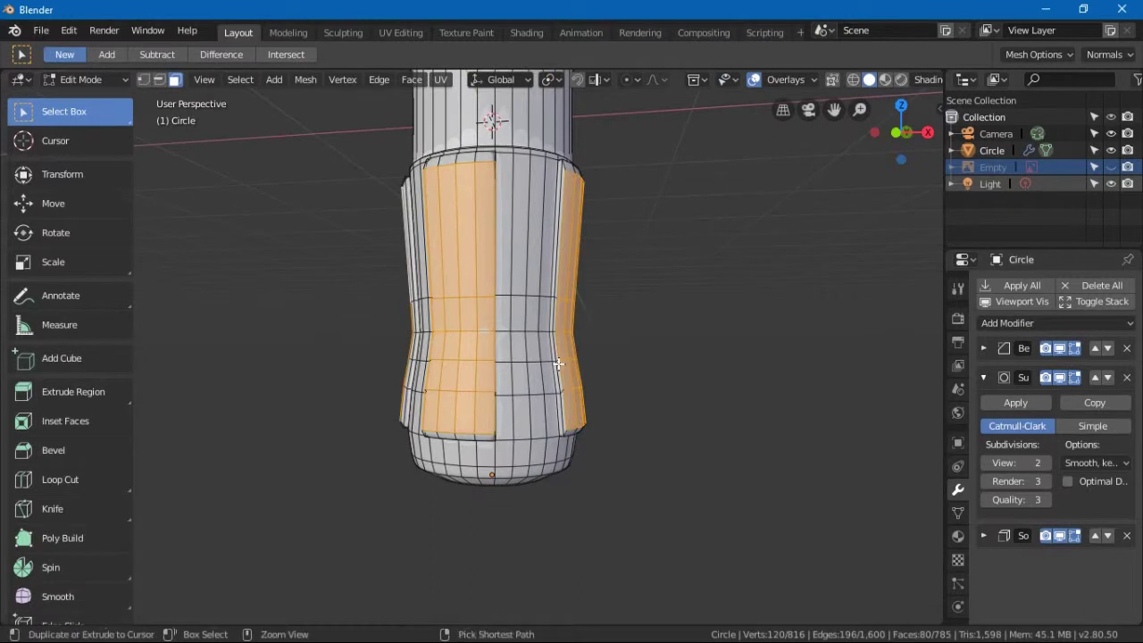
key("Tab")
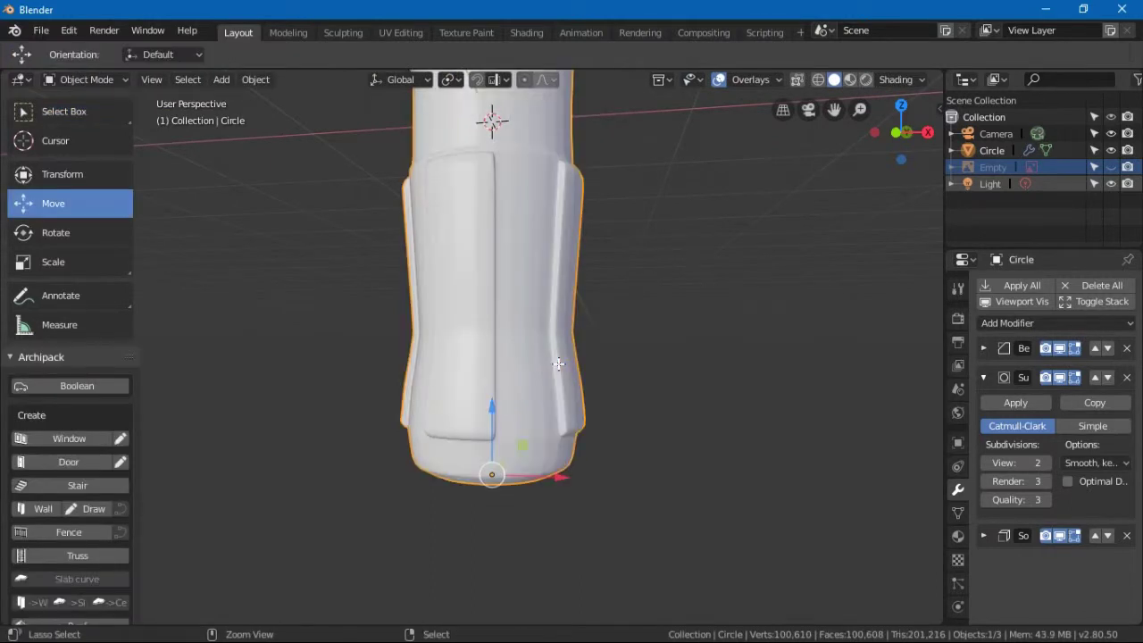
key("Tab")
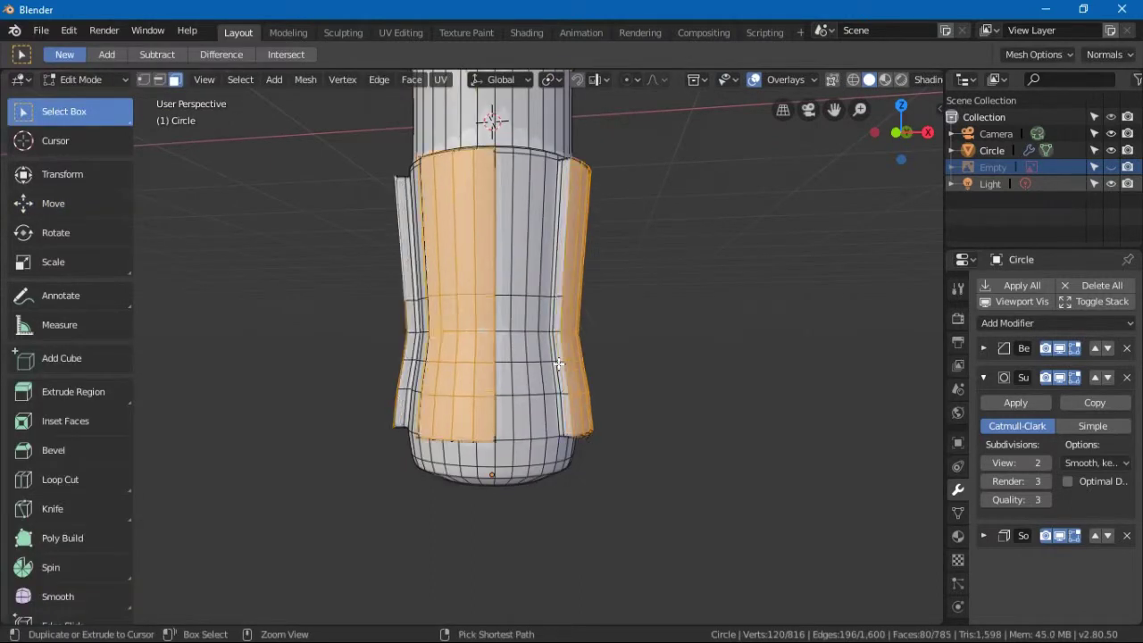
Step: Undo the second extrusion of the panels with its scaling and inspect the smoothed bottle in Object Mode
key("ctrl+z")
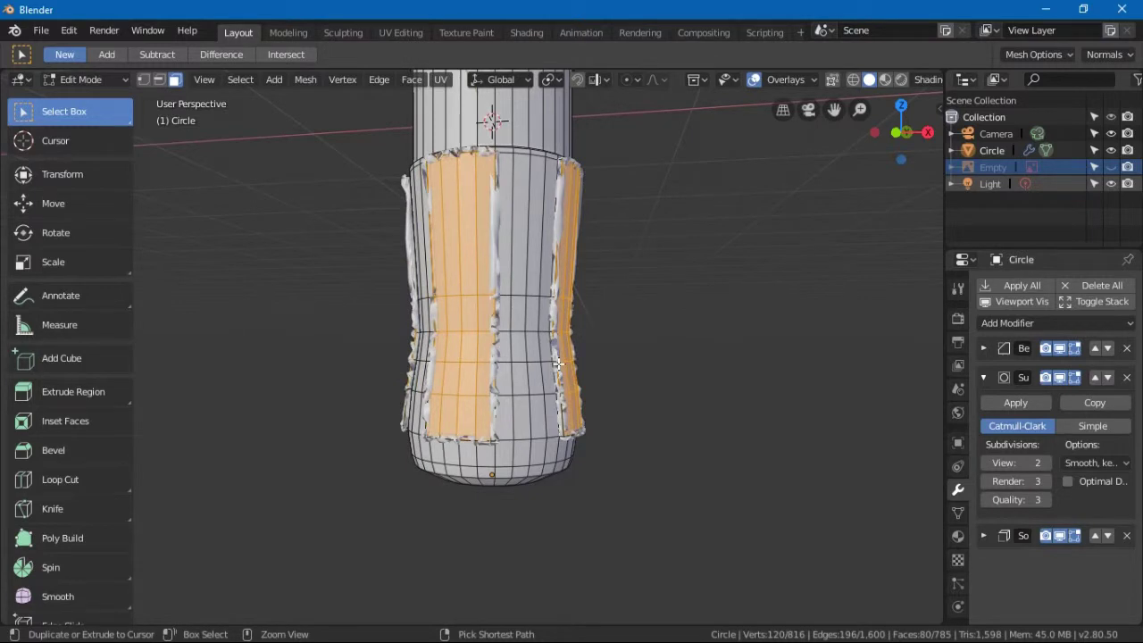
key("ctrl+z")
key("ctrl+Tab")
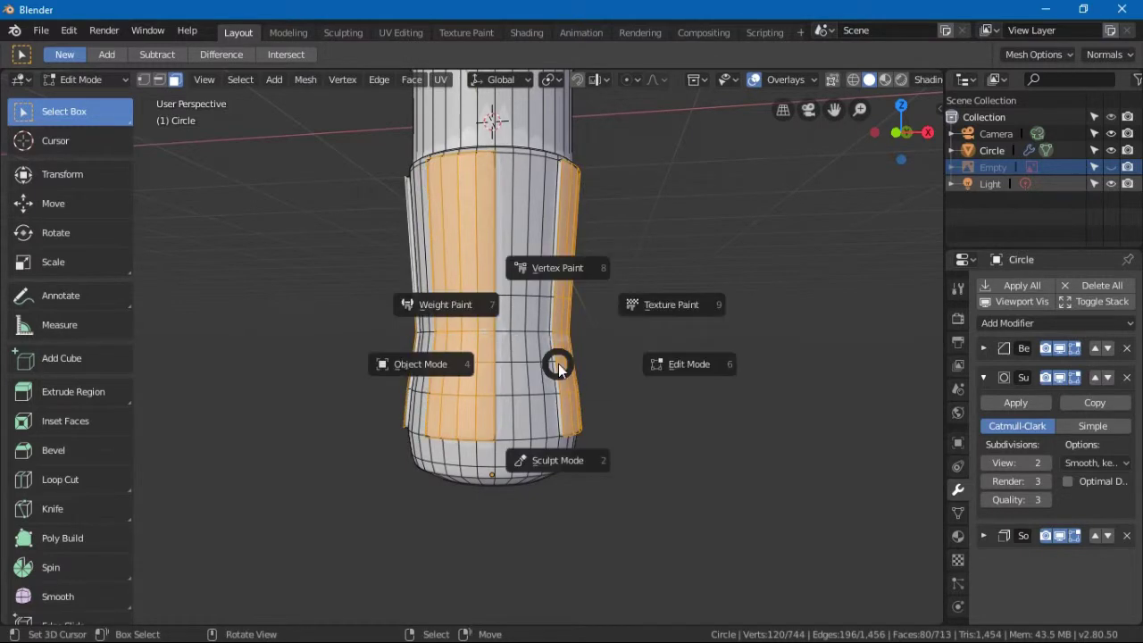
left_click(498, 369)
mouse_move(640, 367)
middle_mouse_down()
mouse_move(500, 408)
mouse_move(654, 379)
middle_mouse_up()
scroll(500, 408, "down", 4)
scroll(662, 380, "up", 3)
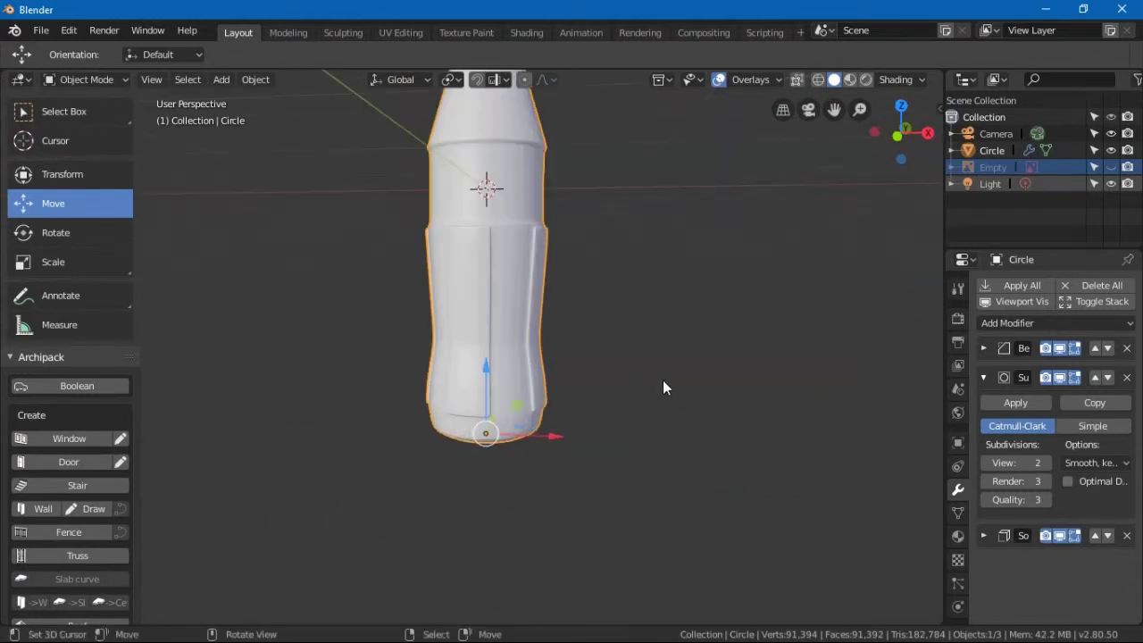
Step: Shorten the raised panels by scaling them along Z in Edit Mode, then inspect the smoothed bottle in Object Mode
key("ctrl+Tab")
left_click(748, 382)
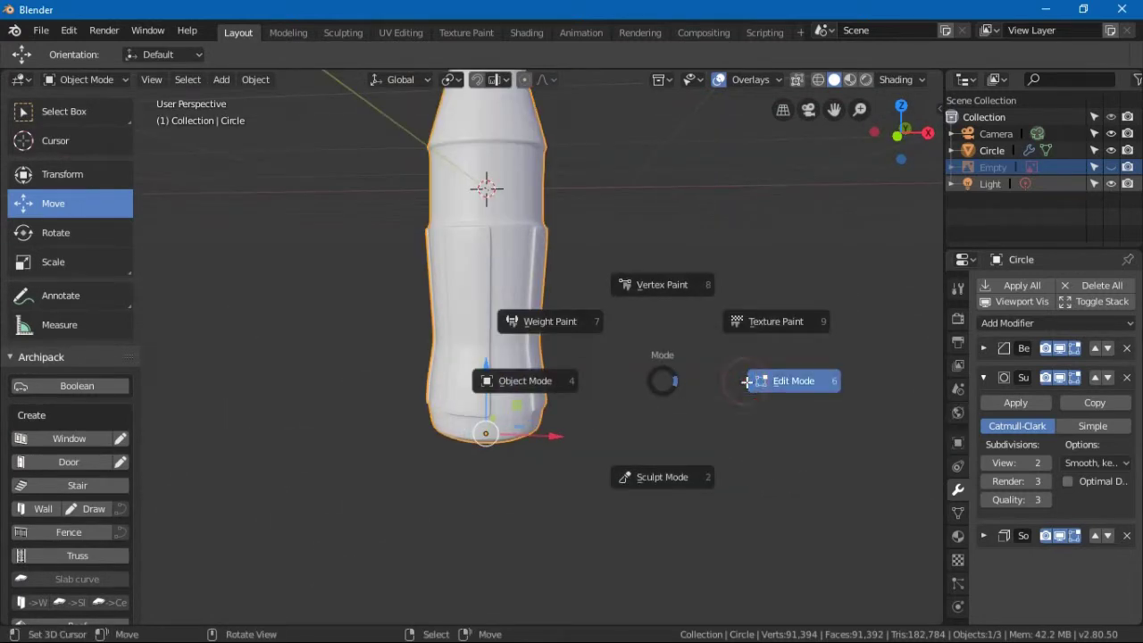
middle_click_drag(690, 429, 809, 401)
scroll(809, 401, "up", 2)
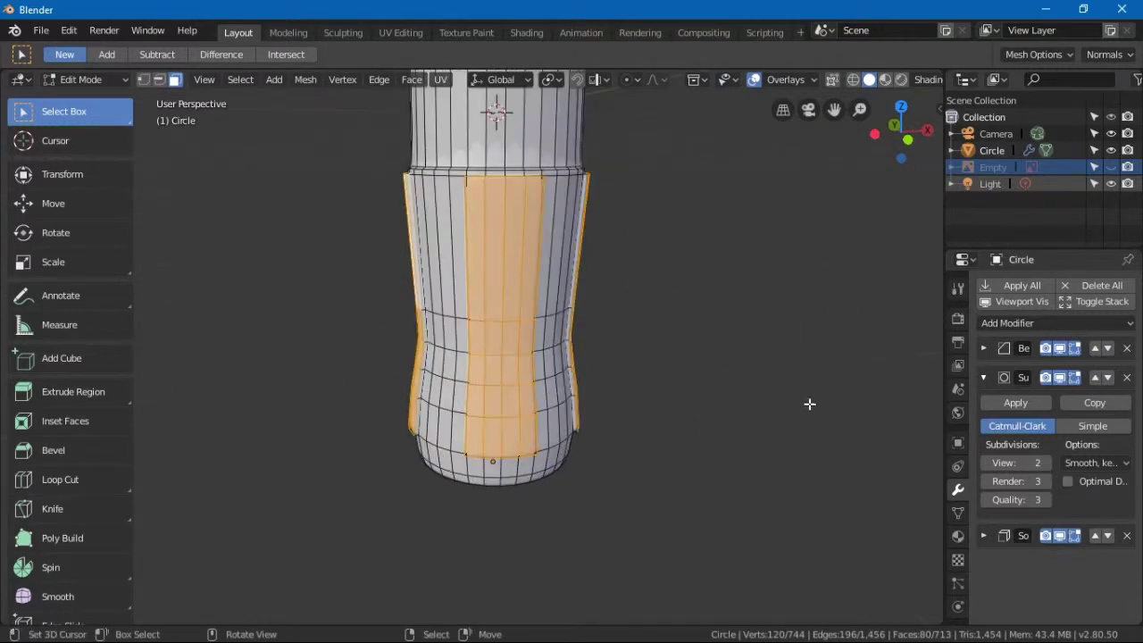
key("s")
key("z")
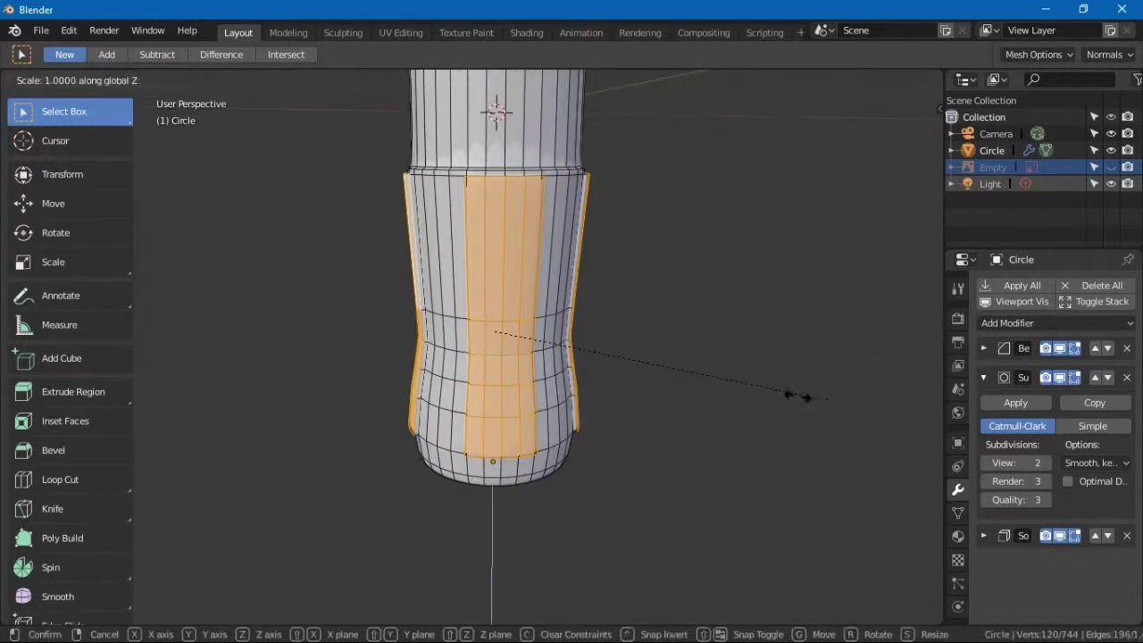
left_click(782, 397)
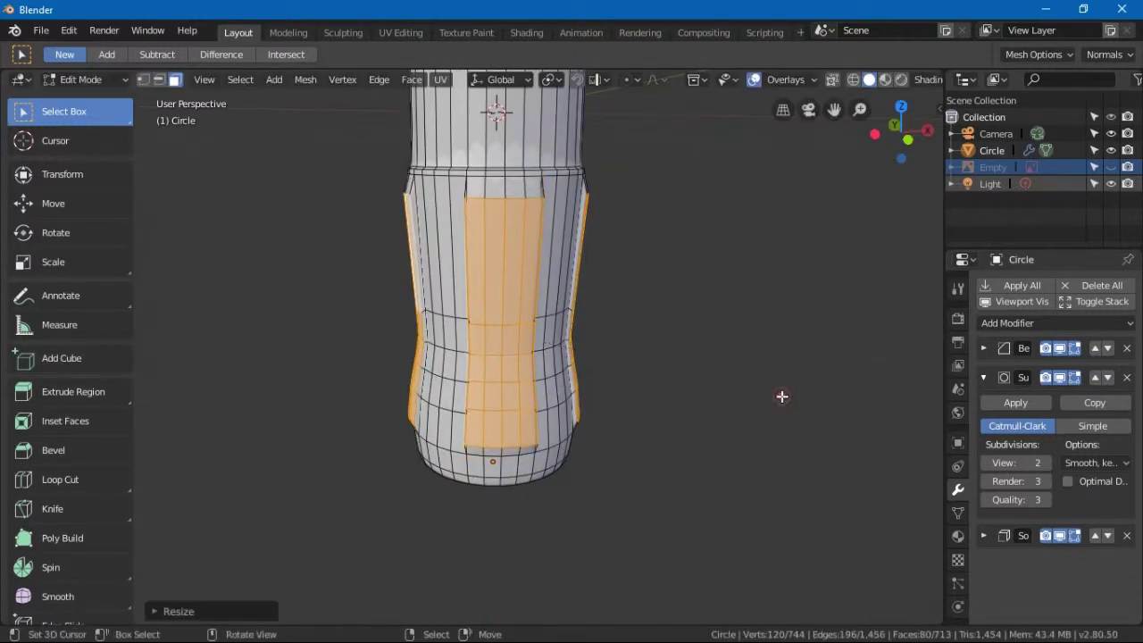
key("ctrl+Tab")
left_click(643, 397)
middle_click_drag(604, 420, 728, 399)
scroll(536, 433, "down", 4)
scroll(728, 401, "up", 4)
Step: Scale the raised panels slightly inward in Edit Mode with the Z axis locked, and check them in Object Mode
key("ctrl+Tab")
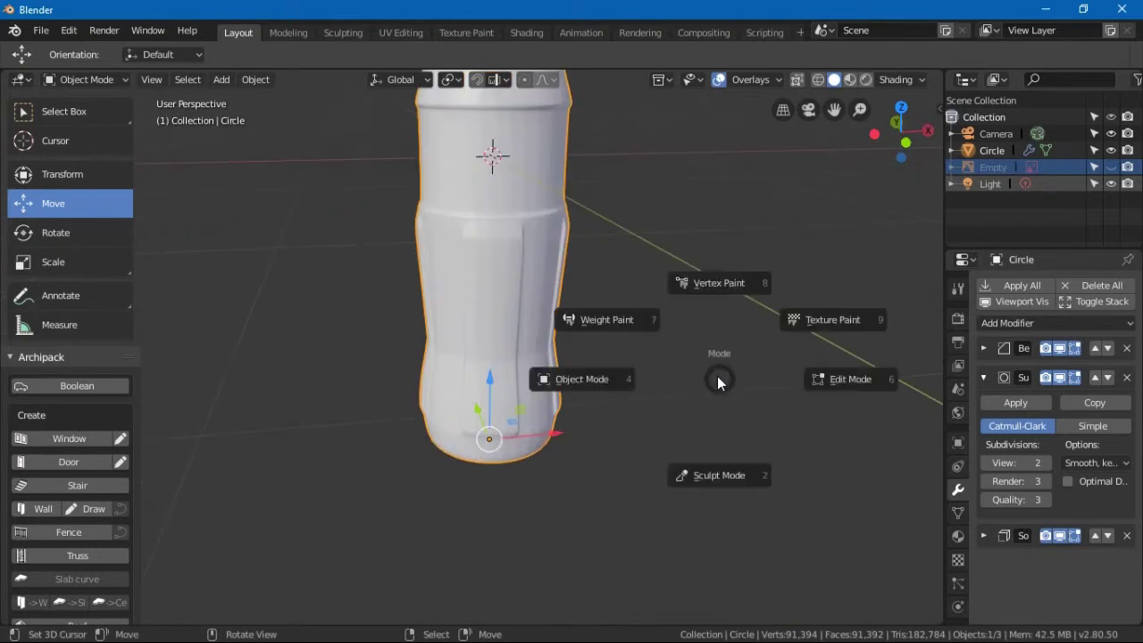
left_click(729, 380)
key("s")
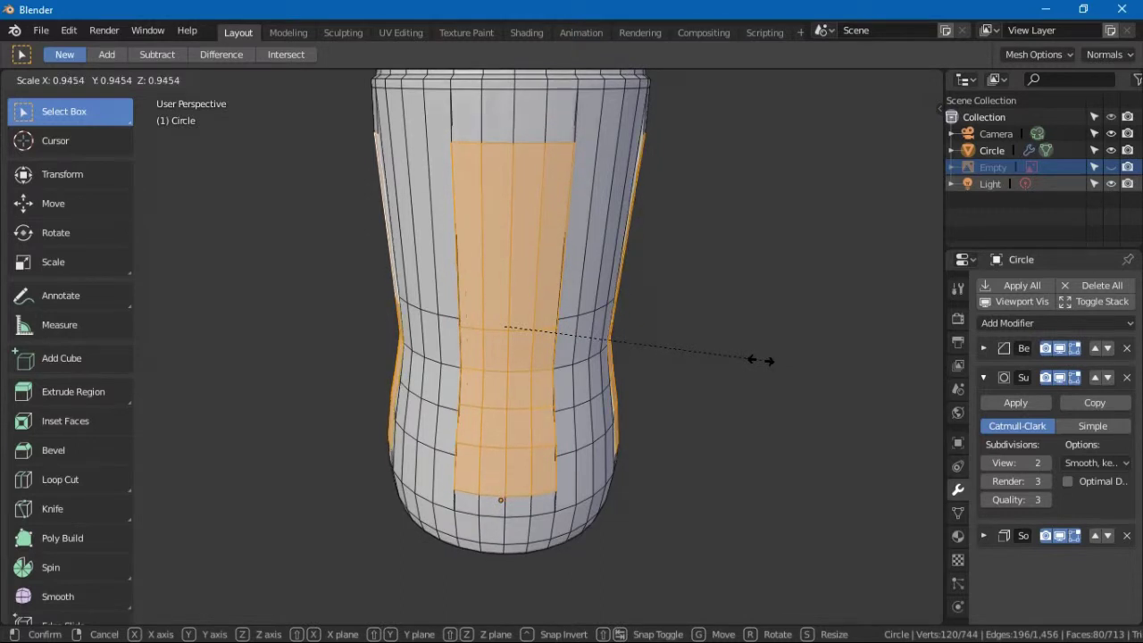
key("shift+z")
left_click(761, 360)
key("ctrl+Tab")
left_click(709, 350)
mouse_move(678, 425)
middle_mouse_down()
mouse_move(634, 414)
mouse_move(667, 415)
middle_mouse_up()
Step: Scale the raised panels outward by about 1.04 in Edit Mode with the Z axis locked, then check the bottle in Object Mode
key("ctrl+Tab")
left_click(775, 408)
middle_click_drag(645, 347, 680, 344)
key("s")
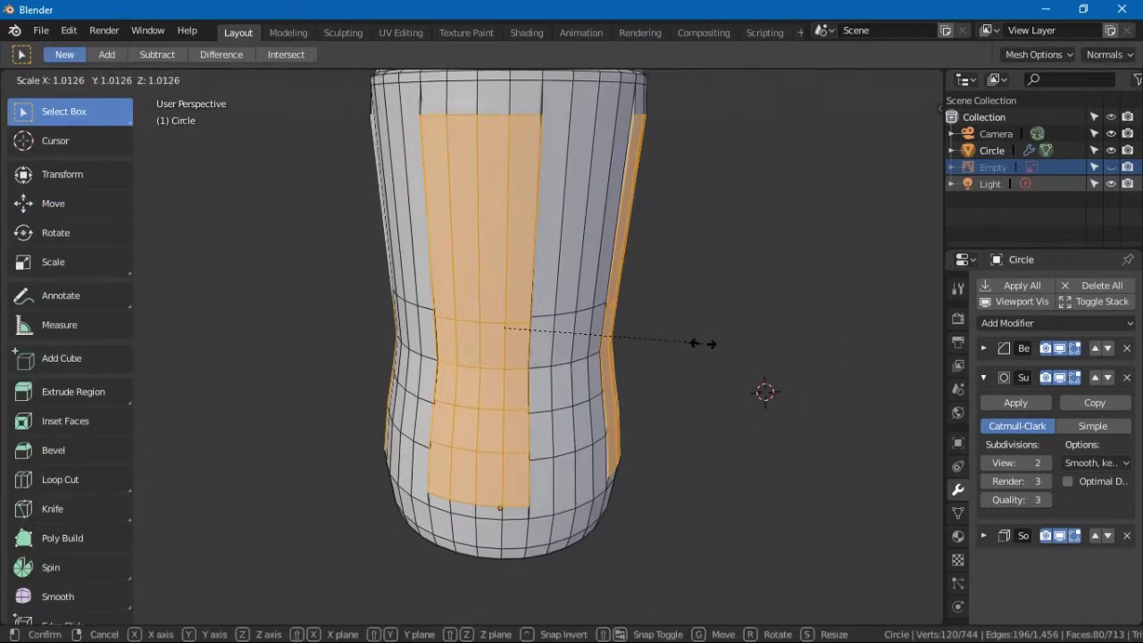
key("shift+z")
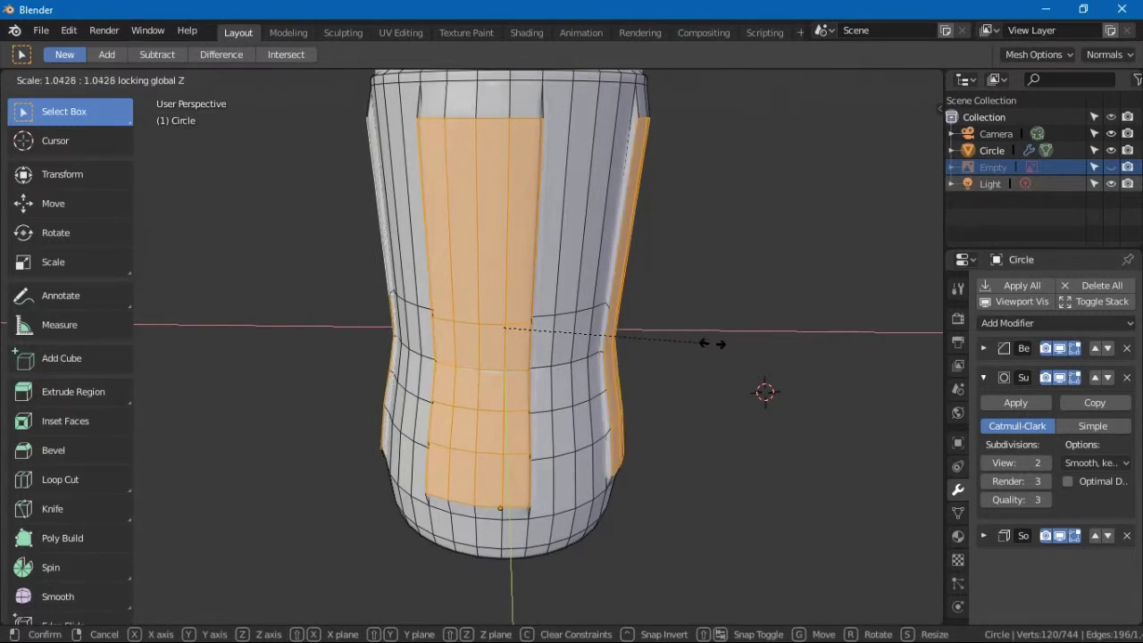
left_click(710, 341)
key("ctrl+Tab")
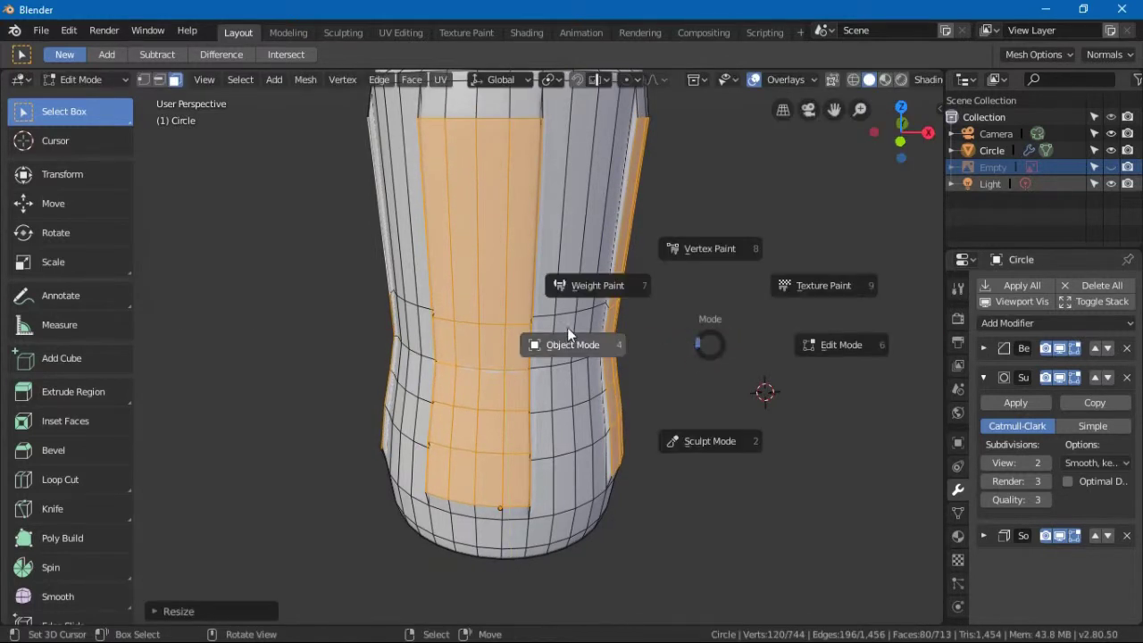
left_click(603, 382)
scroll(637, 386, "down", 6)
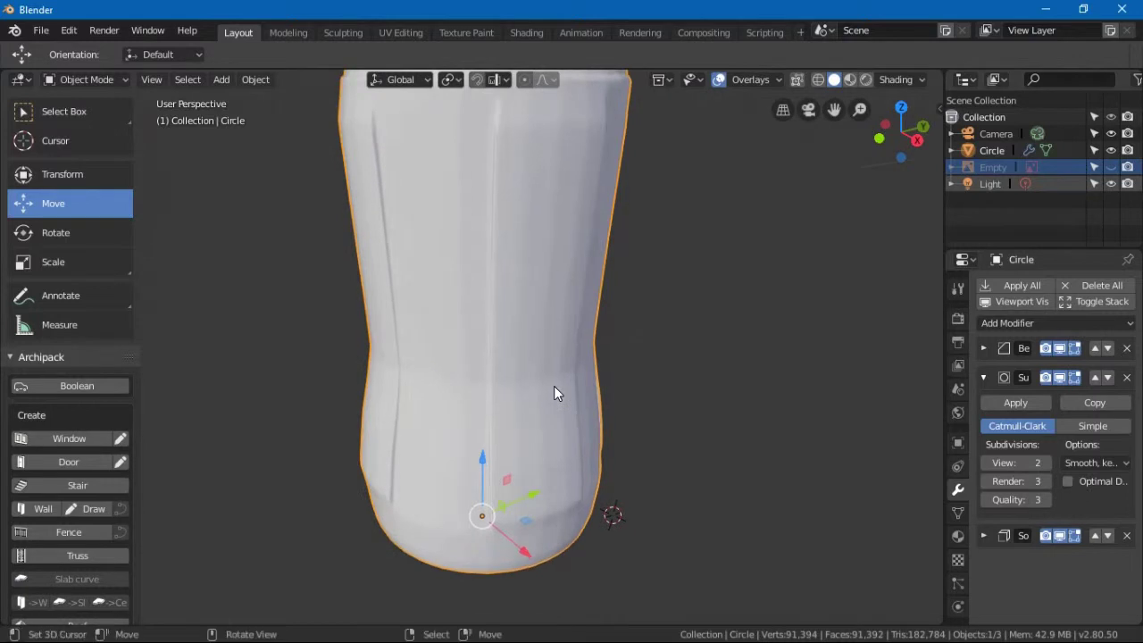
Step: Move the vertex loop just beneath the neck's top collar slightly down along Z in Edit Mode, then check it in Object Mode
middle_click_drag(567, 368, 589, 113)
scroll(571, 422, "up", 3)
key("ctrl+Tab")
left_click(644, 442)
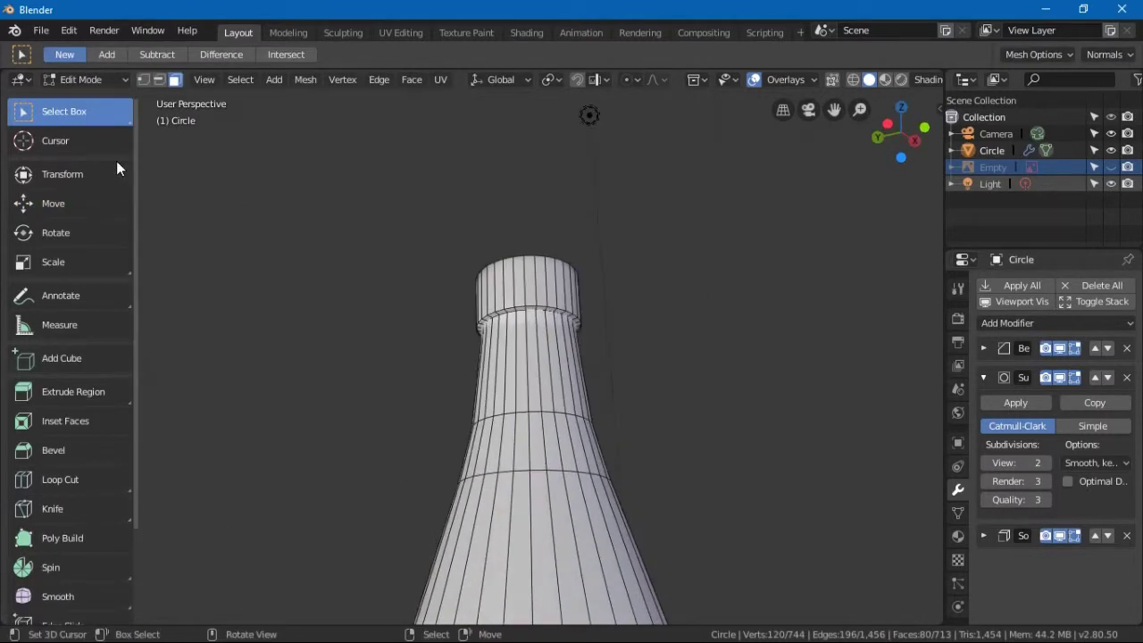
left_click(143, 79)
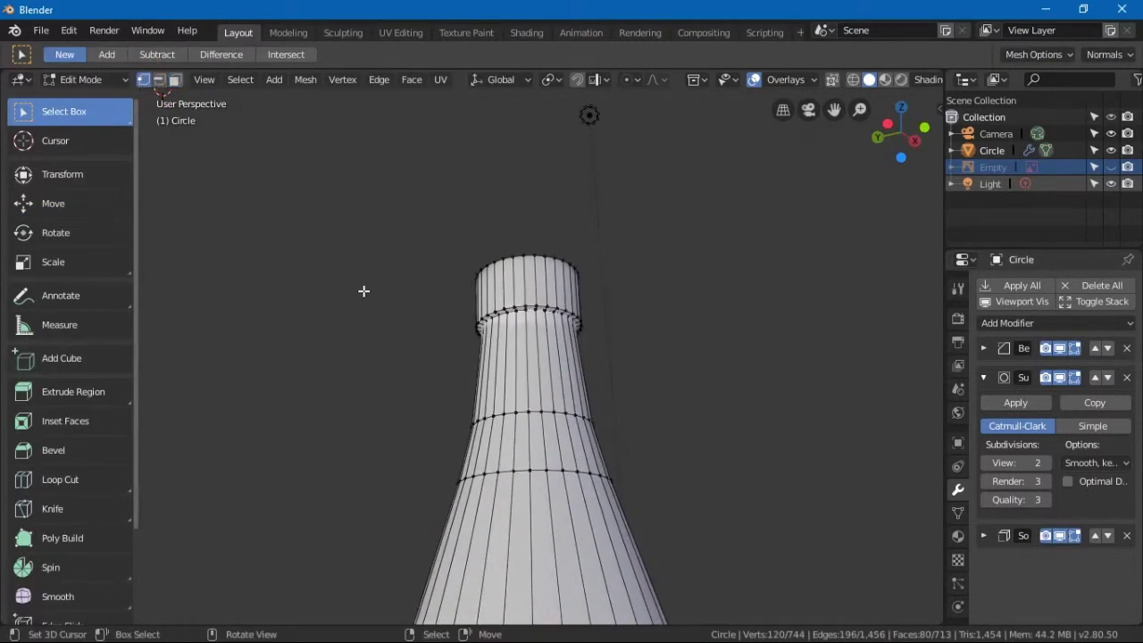
scroll(424, 348, "up", 3)
left_click(541, 268, "alt")
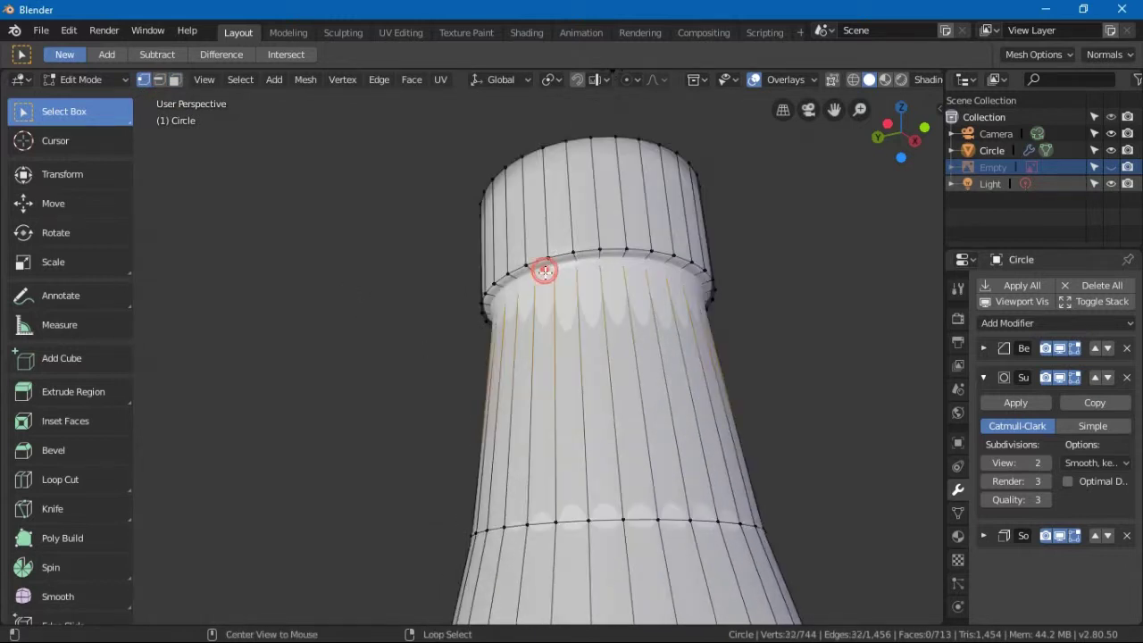
left_click(61, 204)
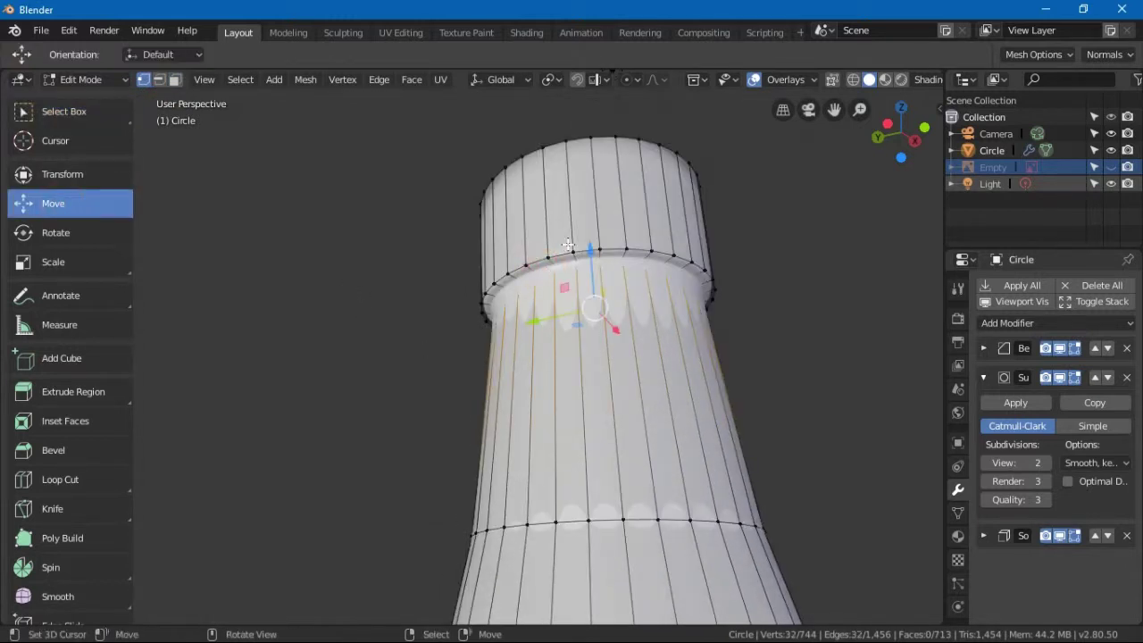
left_click_drag(596, 249, 621, 295)
key("ctrl+Tab")
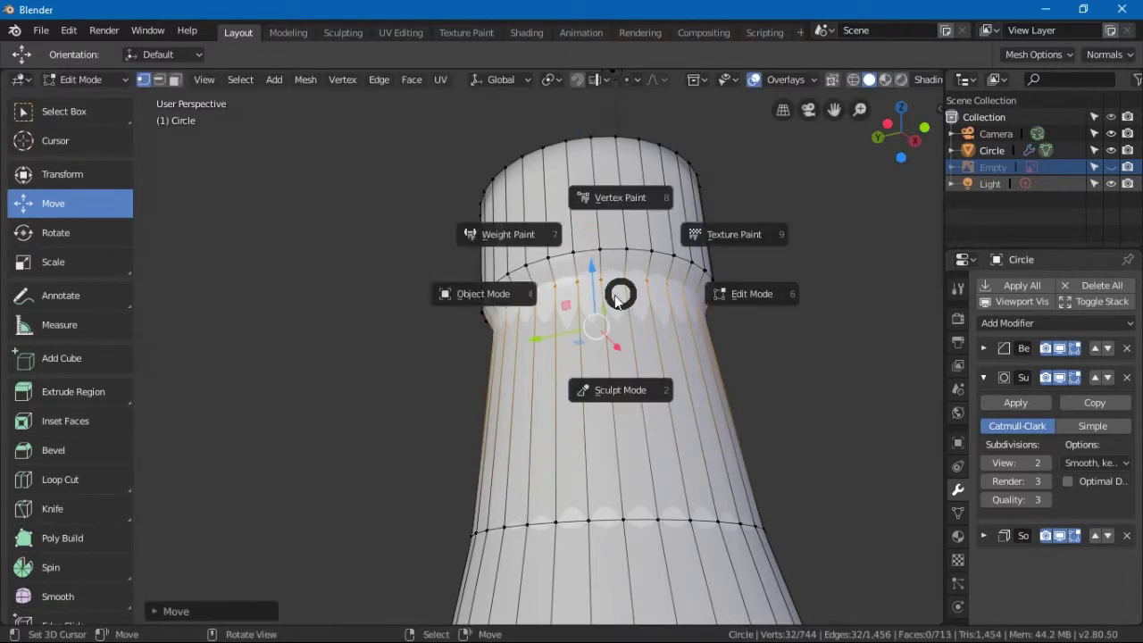
left_click(551, 301)
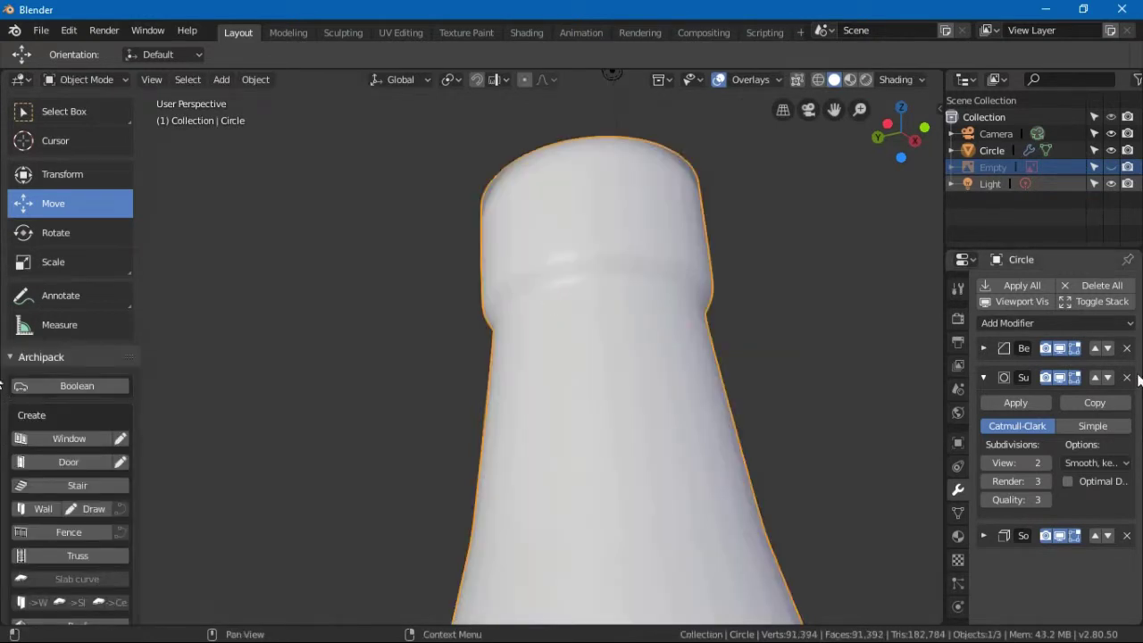
Step: Remove the Bevel modifier from the bottle and inspect the smoothed body from several sides
left_click(1127, 348)
scroll(786, 362, "down", 4)
middle_click_drag(773, 368, 563, 420)
scroll(546, 424, "up", 5)
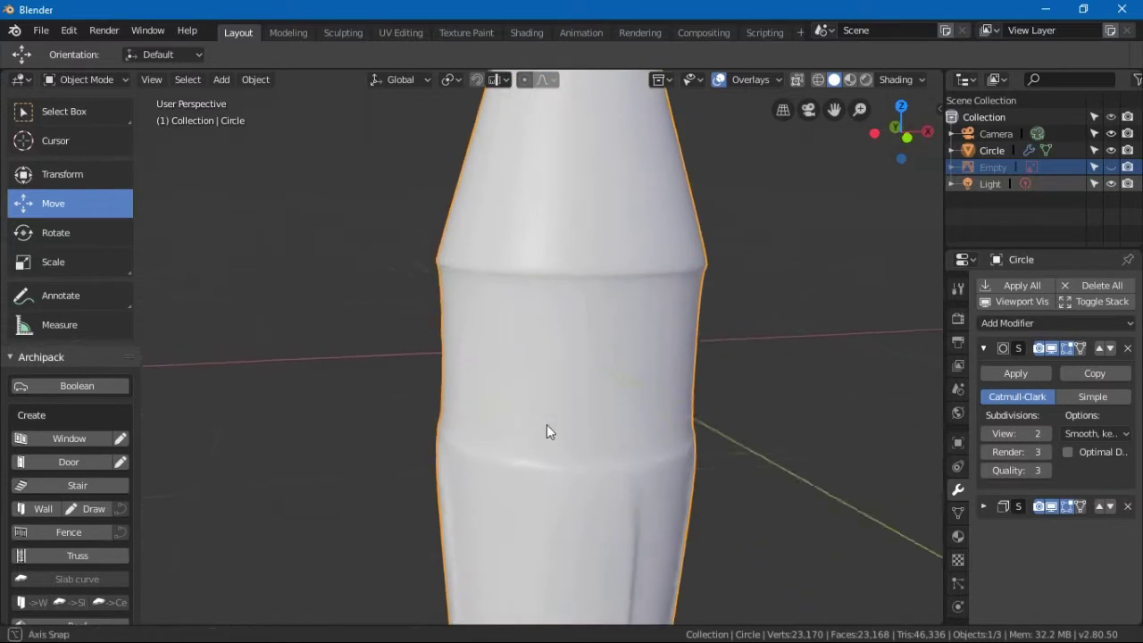
middle_click_drag(853, 542, 516, 426)
scroll(494, 416, "down", 4)
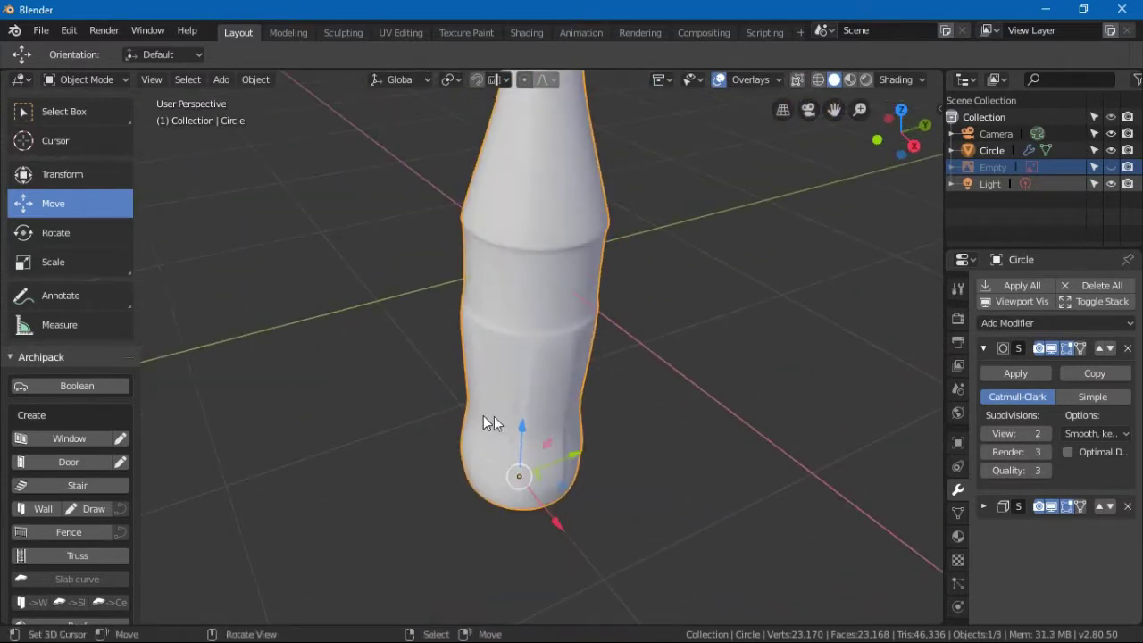
scroll(643, 295, "up", 4)
middle_click_drag(531, 349, 582, 350)
Step: Add two horizontal loop cuts around the recessed label band in Edit Mode
key("ctrl+Tab")
left_click(791, 352)
scroll(655, 438, "up", 3)
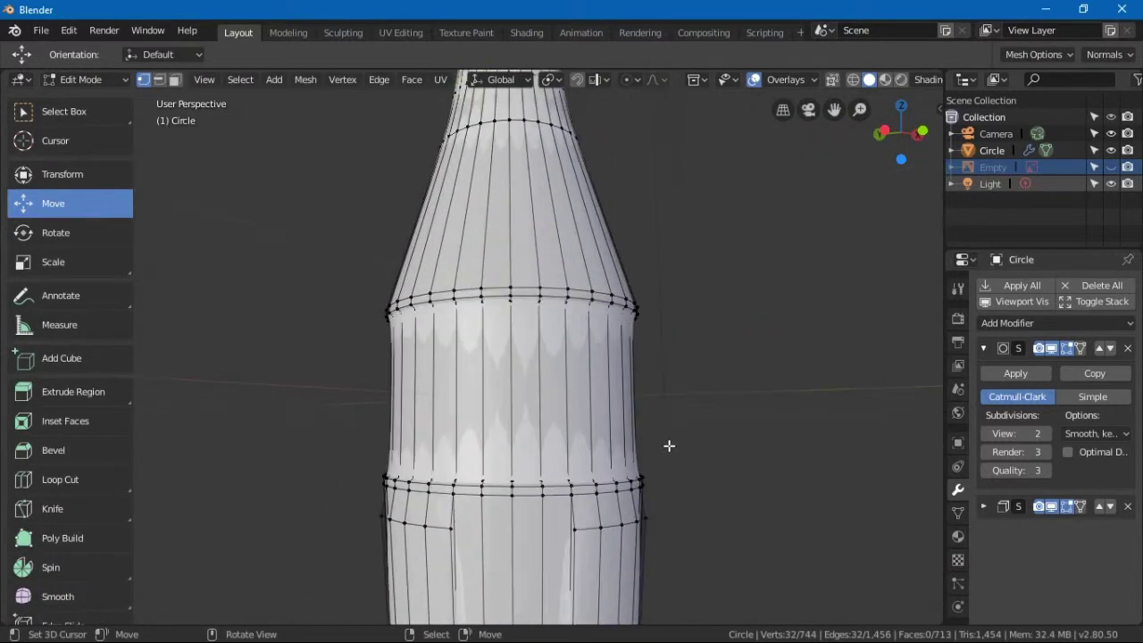
middle_click_drag(711, 475, 716, 414)
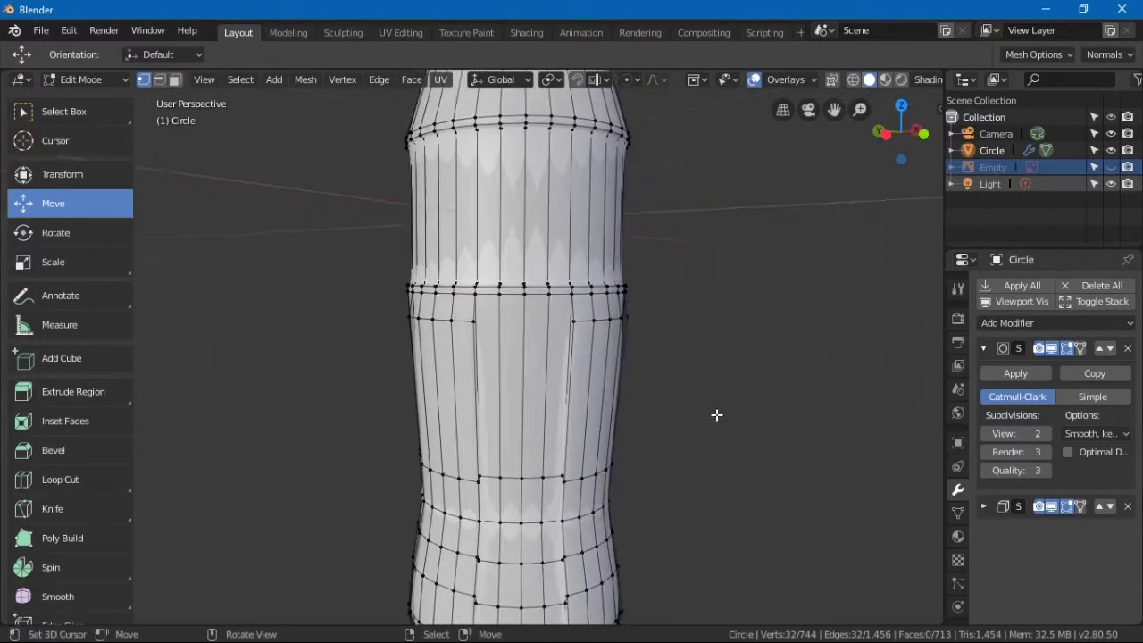
middle_click_drag(684, 219, 664, 272)
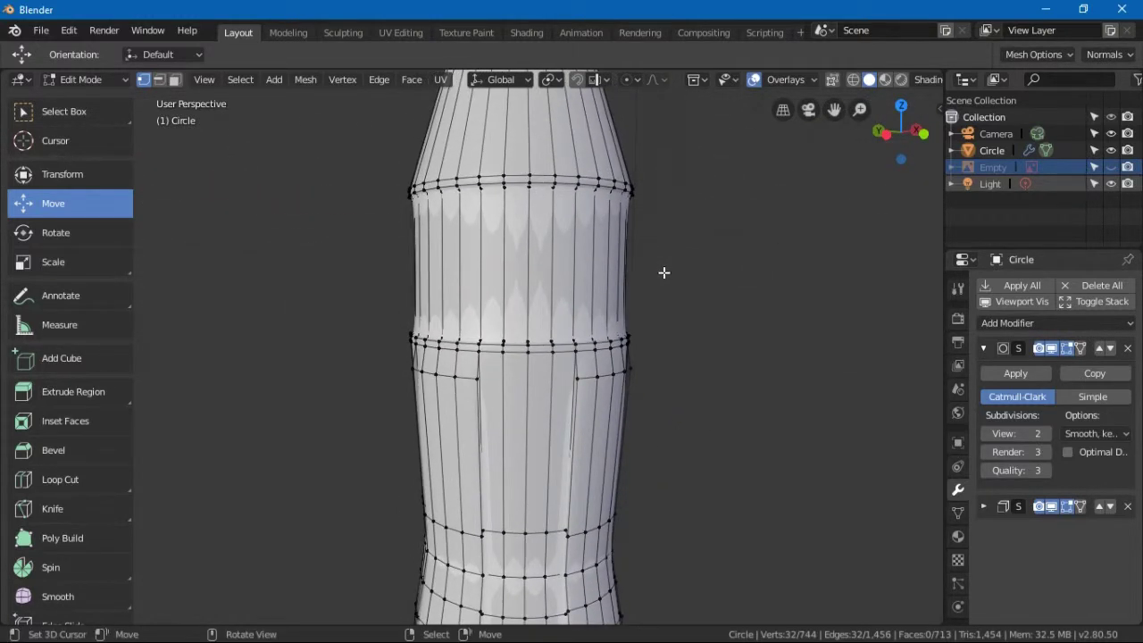
key("ctrl+r")
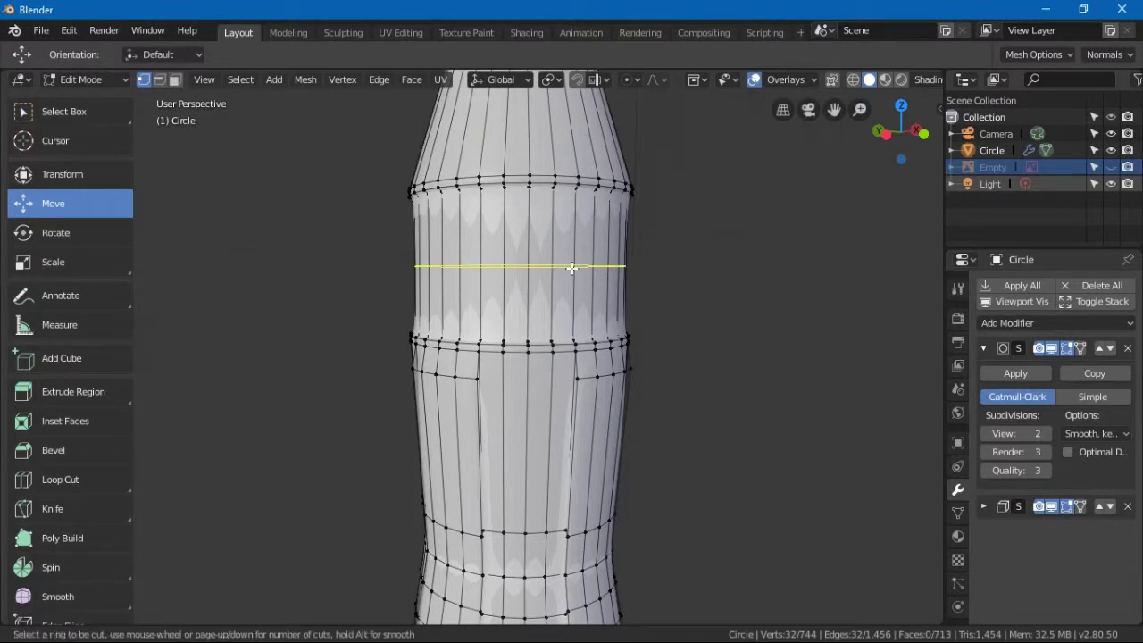
scroll(572, 268, "up", 1)
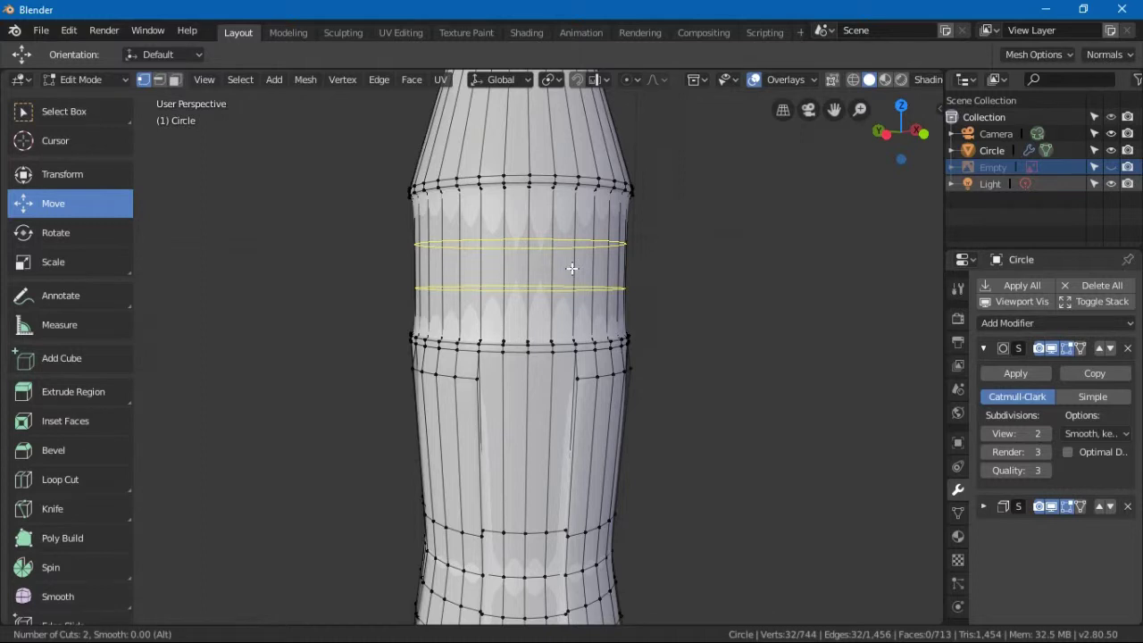
left_click(571, 268)
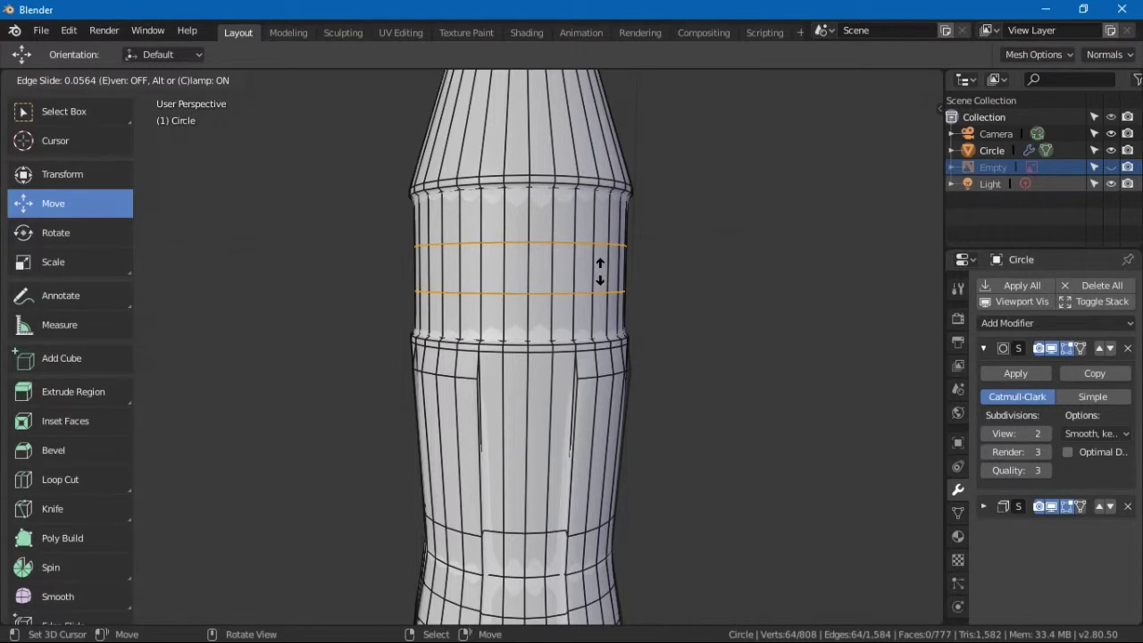
left_click(600, 271)
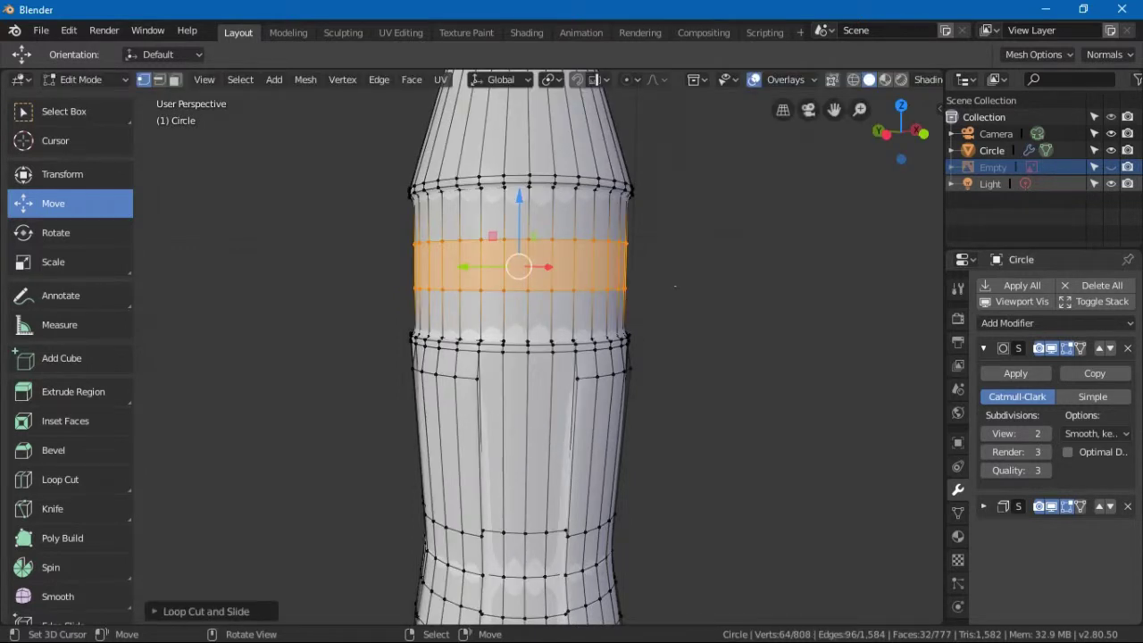
Step: Scale the two new loops apart along Z by about 2.8 towards the label band's edges, then check the result in Object Mode
key("s")
key("z")
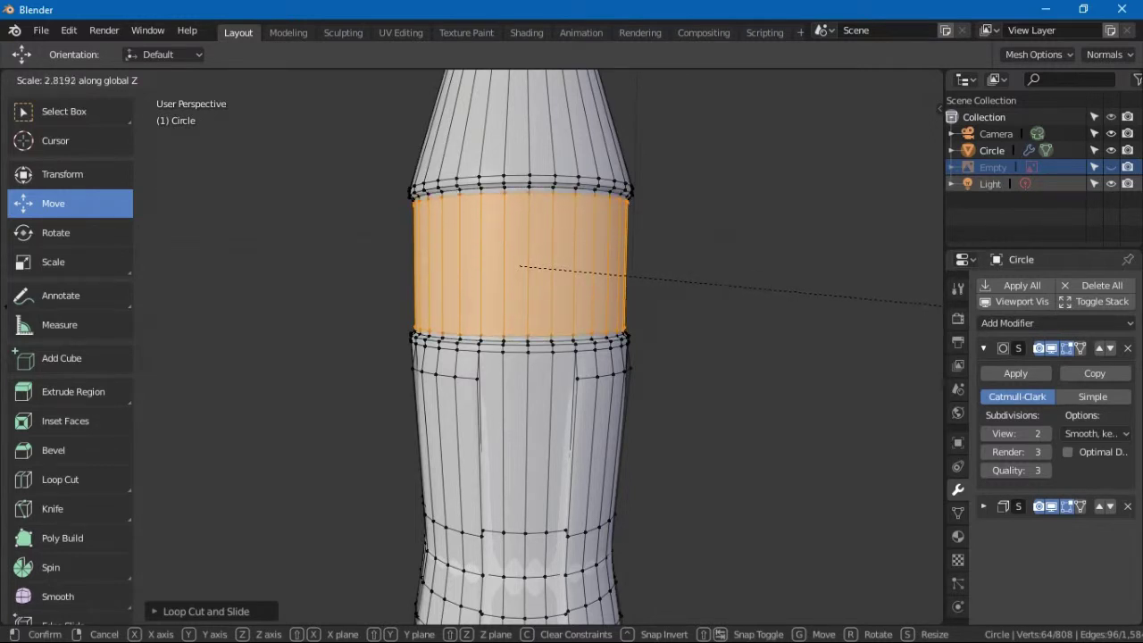
left_click(22, 307)
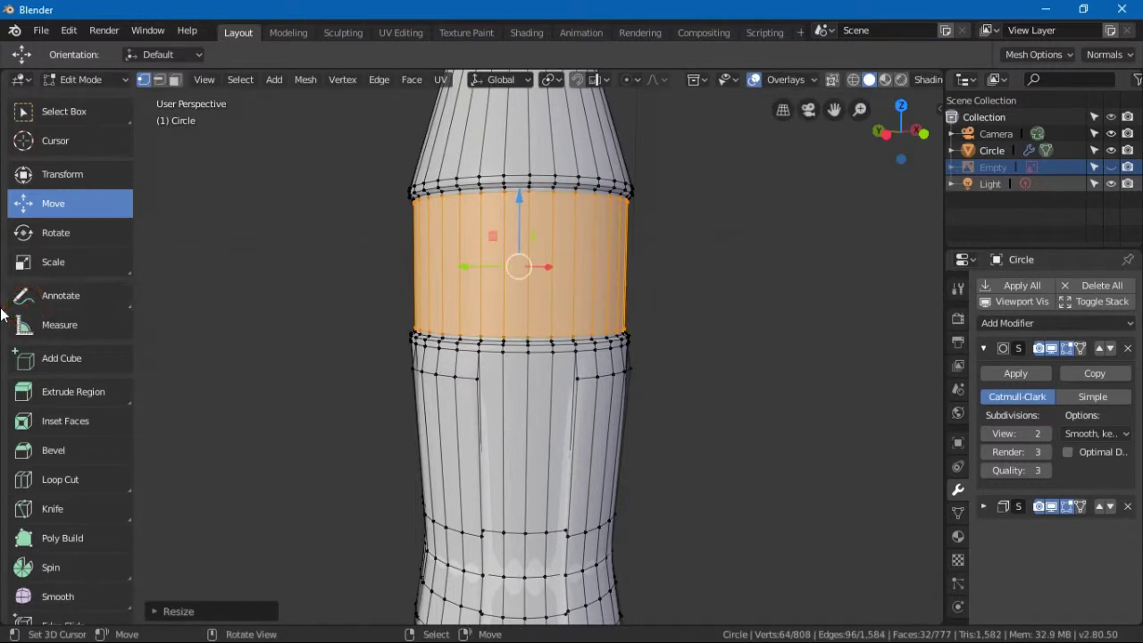
key("ctrl+Tab")
left_click(327, 307)
middle_click_drag(514, 334, 483, 358)
scroll(482, 358, "up", 2)
middle_click_drag(816, 375, 751, 330)
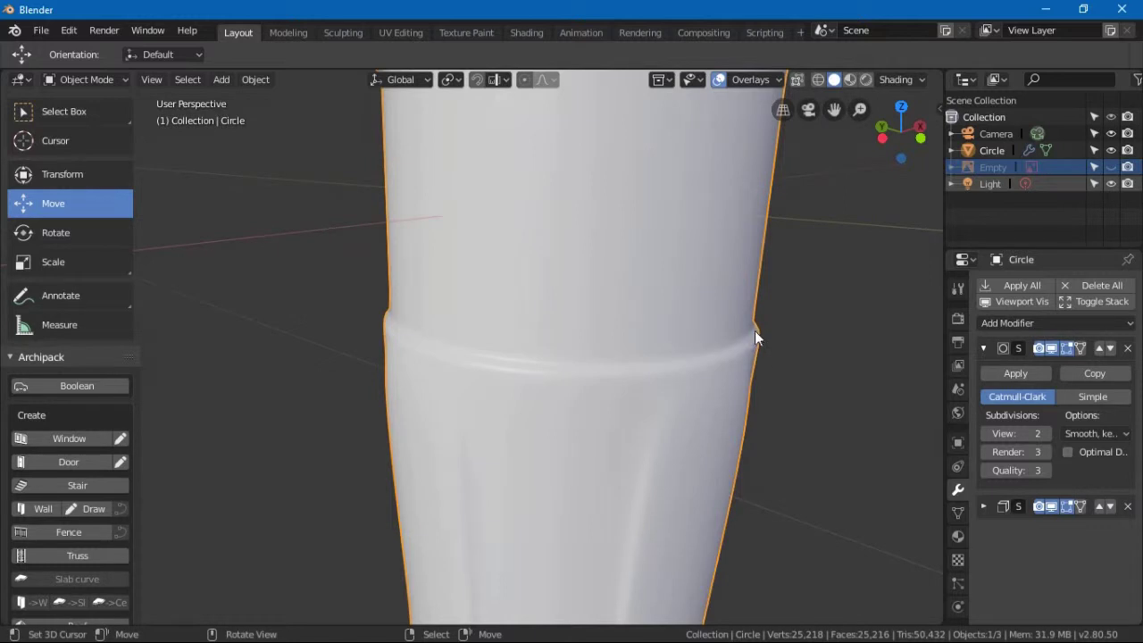
Step: Examine the label band's edges and the overall bottle silhouette up close and from a distance in Object Mode
left_click(754, 323)
scroll(737, 332, "down", 1)
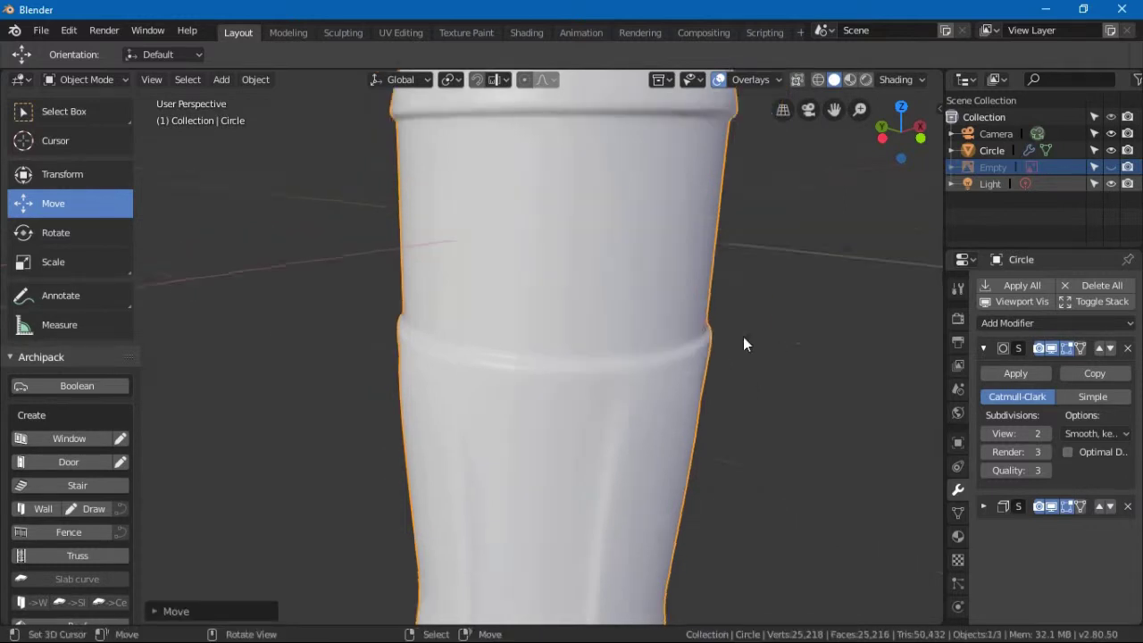
scroll(540, 396, "down", 5)
scroll(539, 406, "up", 3)
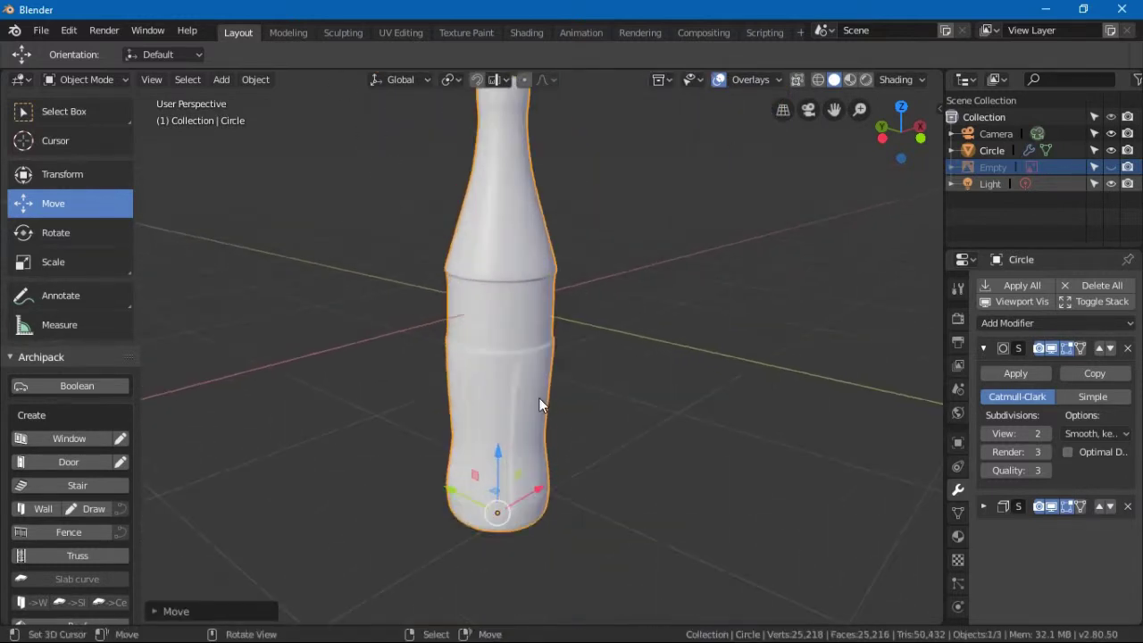
scroll(539, 398, "down", 5)
middle_click_drag(370, 420, 454, 460, "shift")
scroll(411, 466, "up", 5)
scroll(546, 328, "down", 3)
scroll(620, 494, "up", 3)
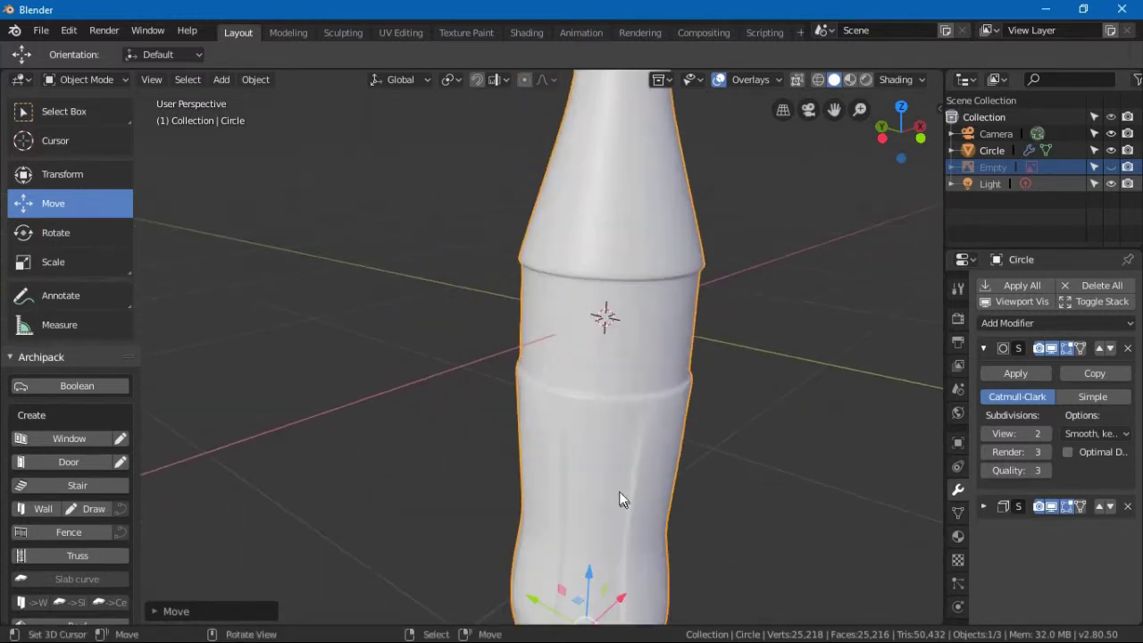
scroll(607, 393, "up", 5)
middle_click_drag(595, 421, 438, 383, "shift")
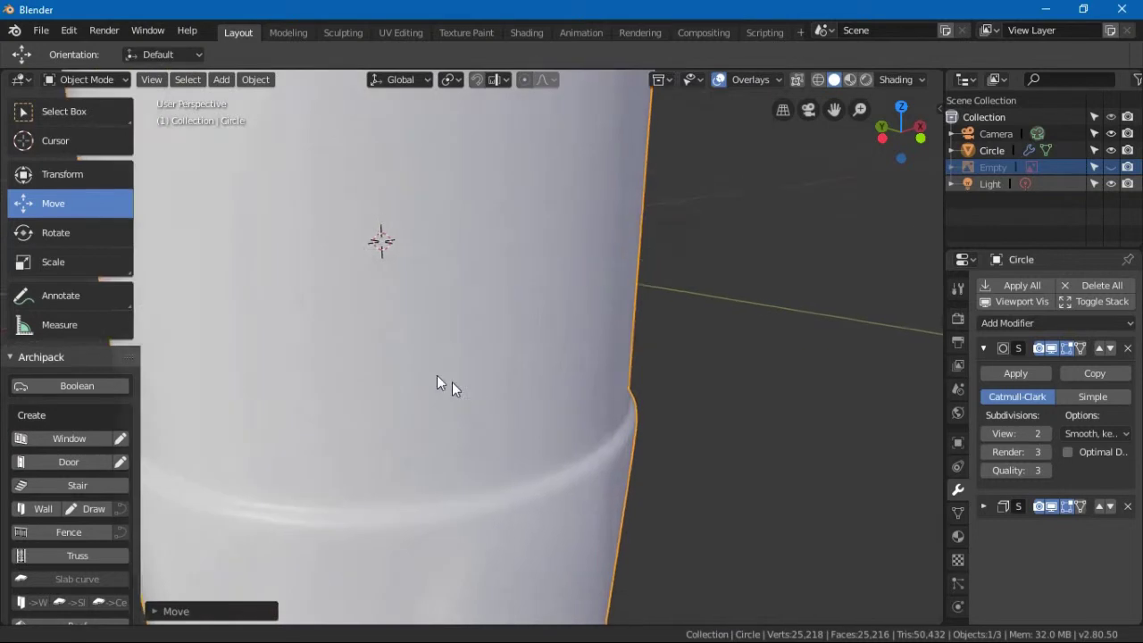
scroll(436, 375, "up", 1)
scroll(572, 429, "down", 6)
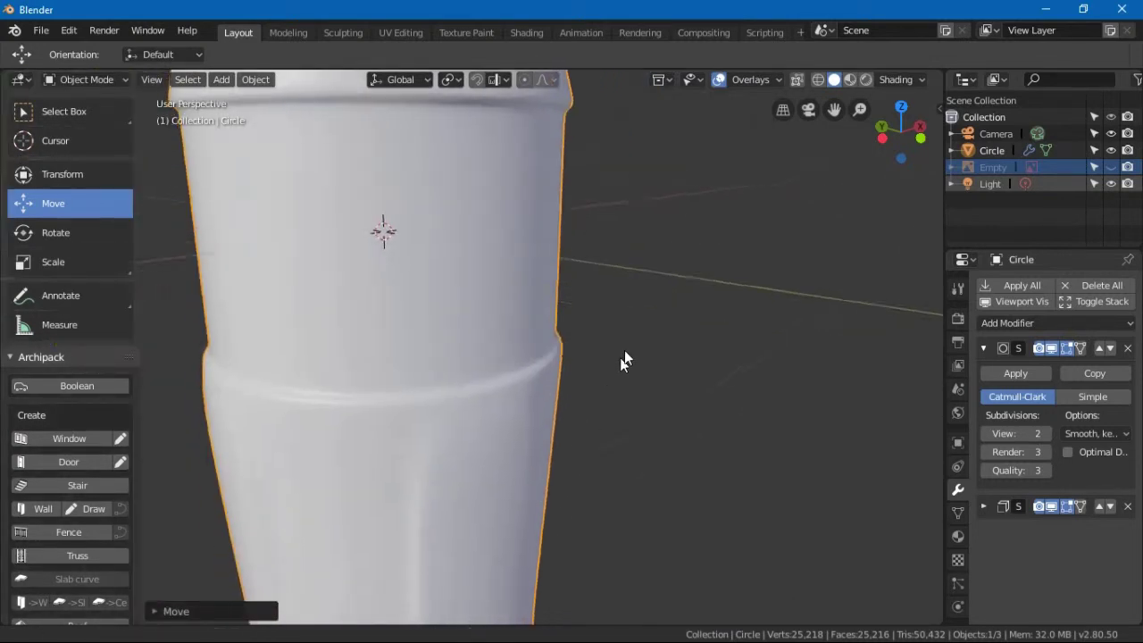
middle_click_drag(590, 400, 483, 327)
scroll(446, 376, "down", 3)
middle_click_drag(409, 349, 576, 280)
Step: Select a first group of four adjacent faces on the shoulder directly above the label band, using face selection in Edit Mode
key("ctrl+Tab")
left_click(625, 241)
scroll(576, 280, "up", 5)
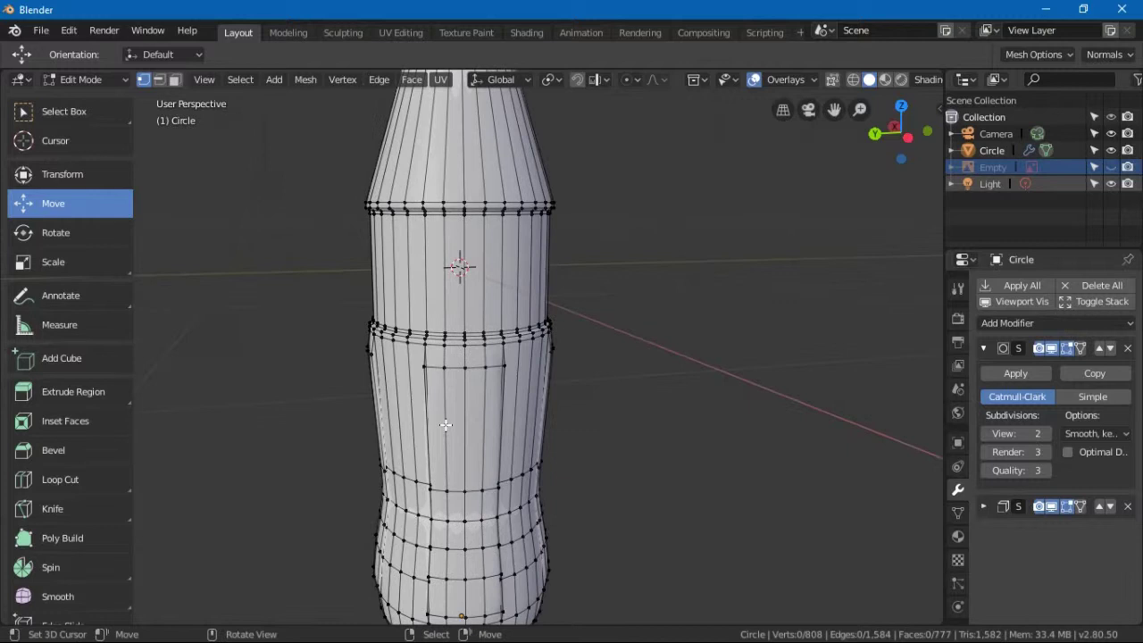
middle_click_drag(512, 419, 461, 420)
scroll(461, 420, "up", 2)
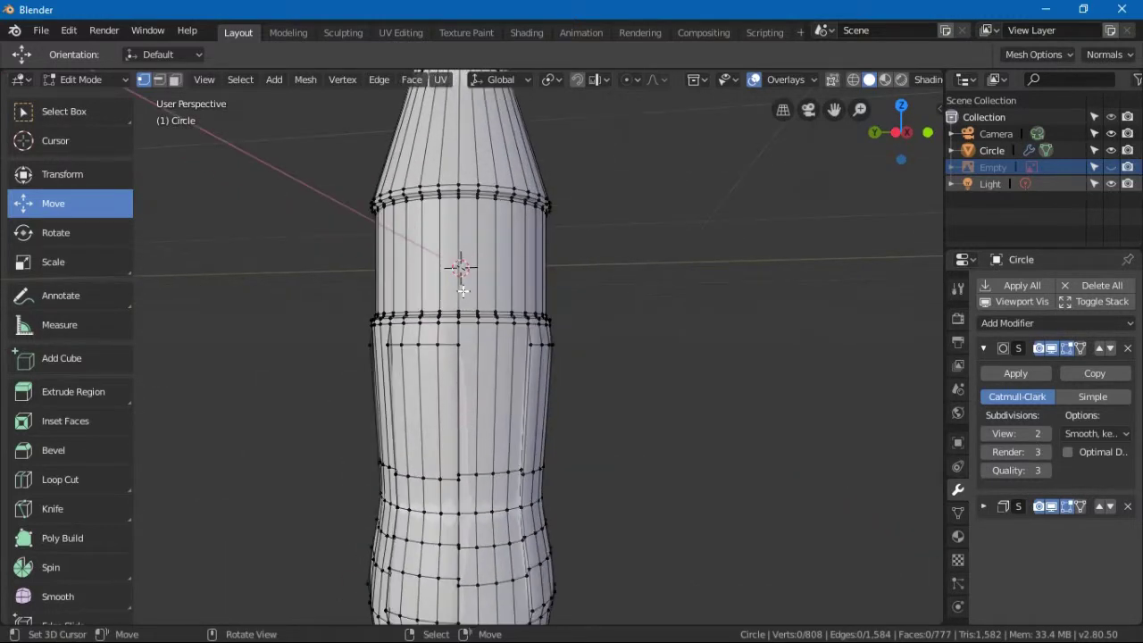
middle_click_drag(464, 290, 482, 270)
middle_click_drag(467, 183, 475, 455, "shift")
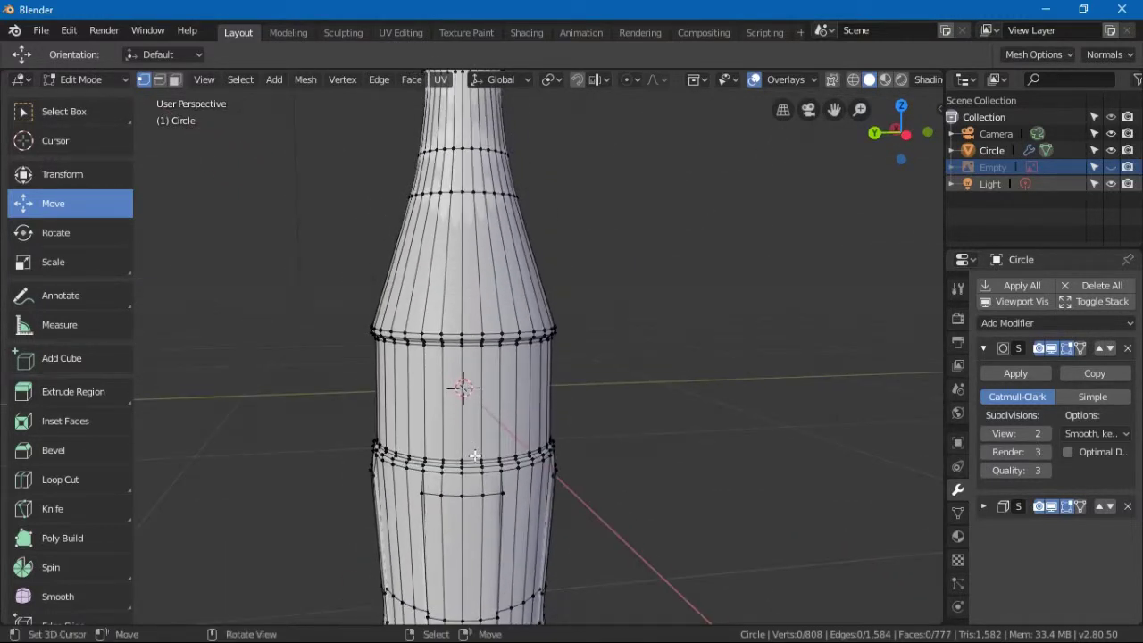
left_click(175, 79)
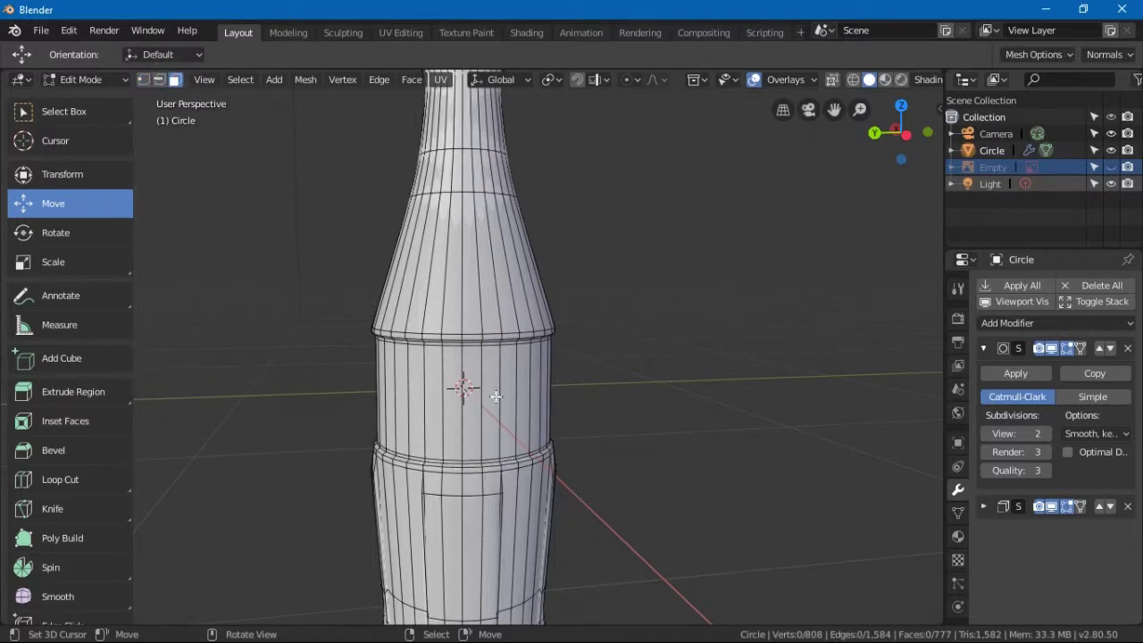
left_click(492, 317)
left_click(456, 310, "shift")
left_click(434, 309, "shift")
Step: Add two more groups of four adjacent shoulder faces to the selection, leaving a gap between neighbouring groups
middle_click_drag(434, 309, 466, 369)
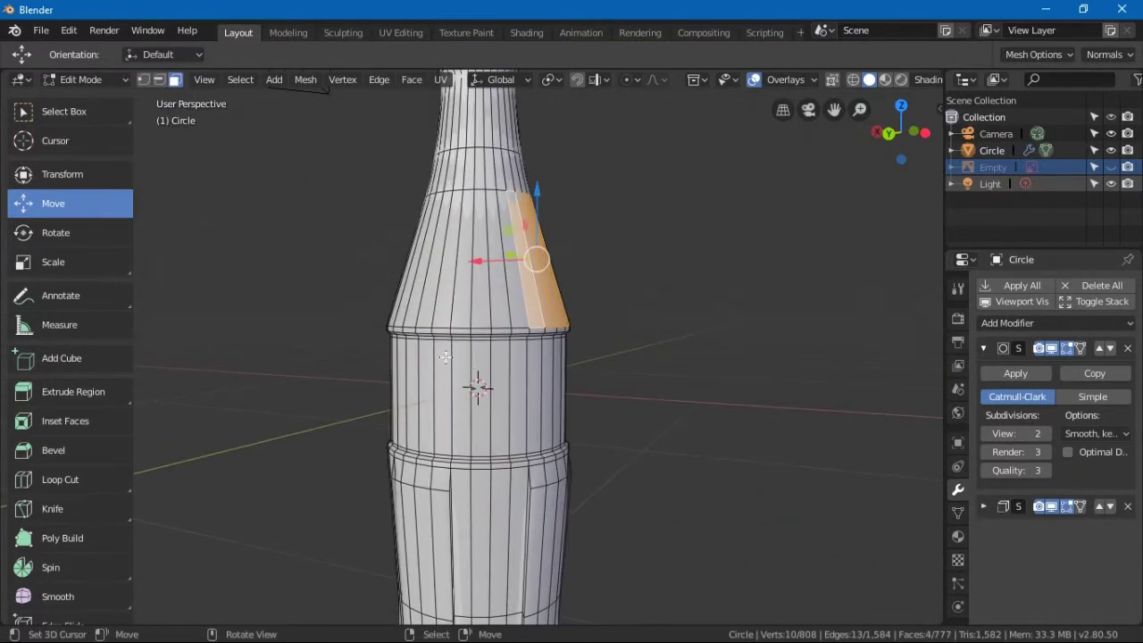
left_click(446, 309, "shift")
left_click(429, 309, "shift")
left_click(411, 308, "shift")
left_click(404, 310, "shift")
middle_click_drag(405, 310, 557, 284)
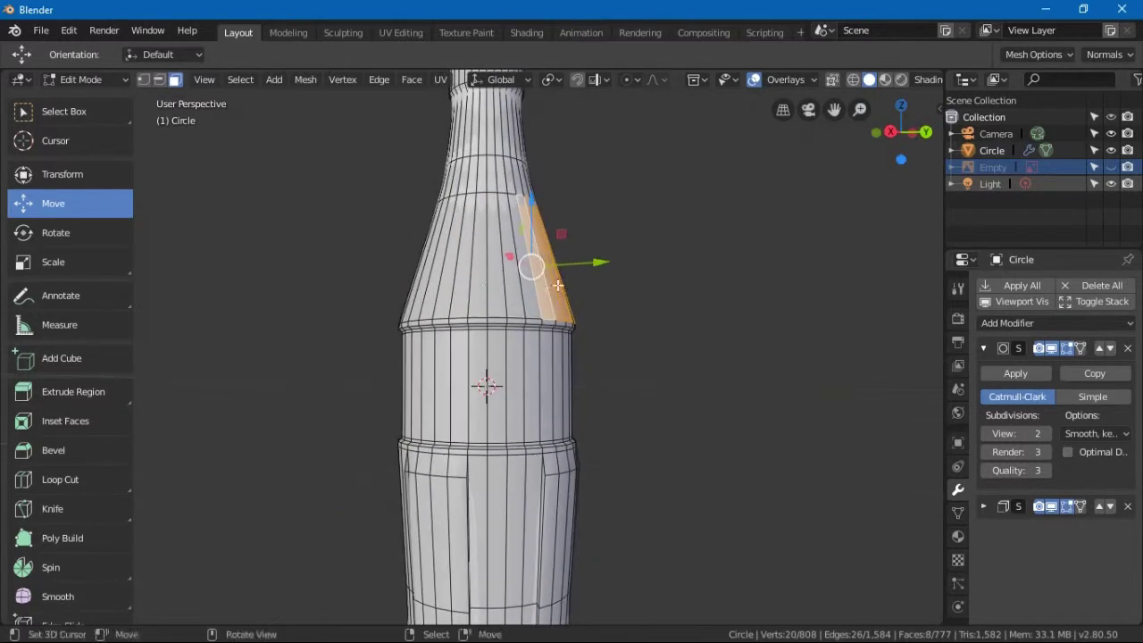
left_click(457, 299, "shift")
left_click(440, 299, "shift")
left_click(426, 300, "shift")
left_click(415, 299, "shift")
Step: Add the fourth group of four shoulder faces to the selection to complete the ring of evenly spaced groups
middle_click_drag(415, 299, 503, 307)
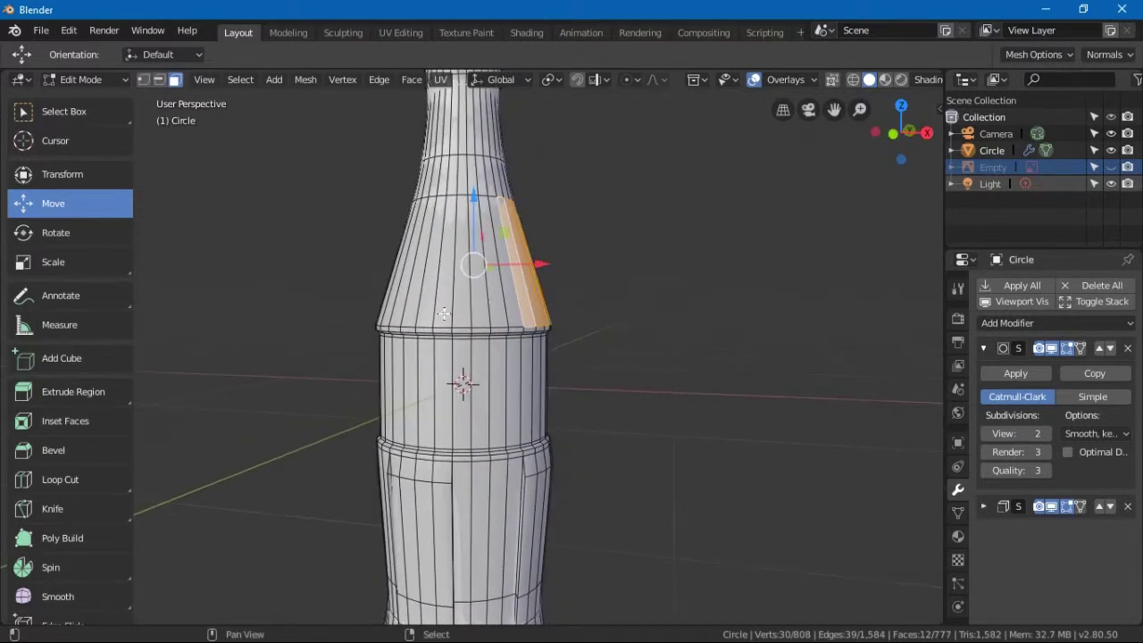
left_click(439, 312, "shift")
left_click(421, 314, "shift")
left_click(408, 315, "shift")
left_click(397, 314, "shift")
Step: Extend all four groups upward by adding the matching faces in the next row towards the neck
middle_click_drag(409, 309, 517, 252)
middle_click_drag(473, 178, 500, 312, "shift")
left_click(483, 357, "shift")
left_click(459, 326, "shift")
left_click(513, 322, "shift")
left_click(490, 312, "shift")
left_click(470, 311, "shift")
left_click(497, 274, "shift")
left_click(474, 274, "shift")
left_click(435, 276, "shift")
left_click(437, 275, "shift")
left_click(377, 278, "shift")
left_click(360, 268, "shift")
left_click(348, 268, "shift")
left_click(327, 266, "shift")
scroll(577, 311, "down", 5)
middle_click_drag(577, 312, 483, 347)
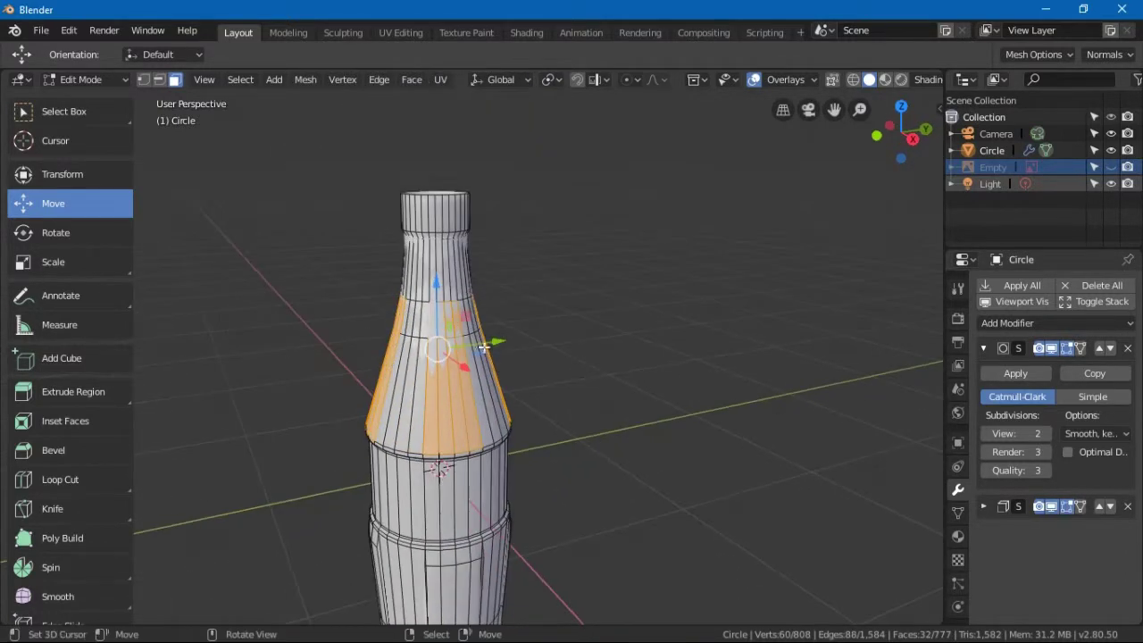
Step: Extrude the selected shoulder faces in place and scale them slightly outward in the horizontal plane, locking Z
middle_click_drag(686, 349, 704, 364)
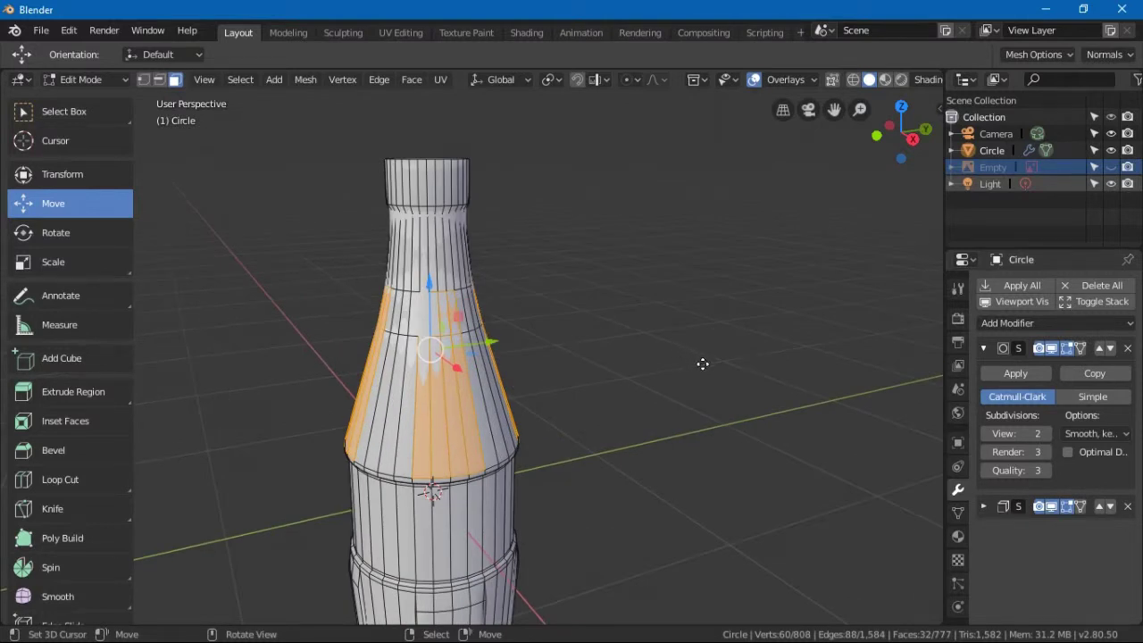
key("e")
right_click(703, 364)
key("s")
key("shift+z")
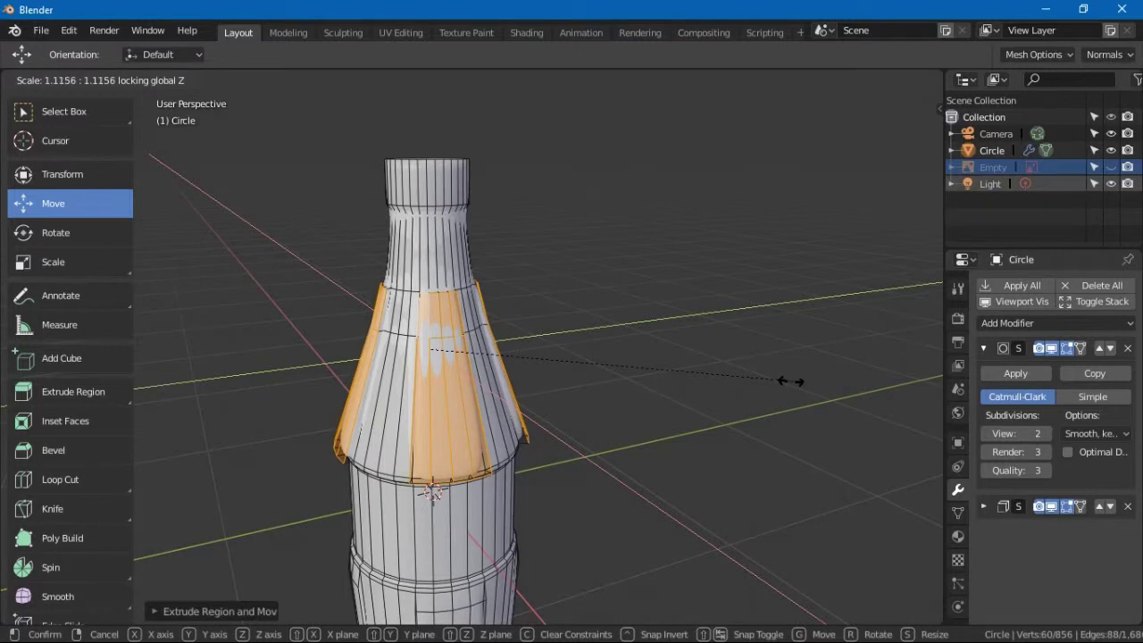
left_click(774, 381)
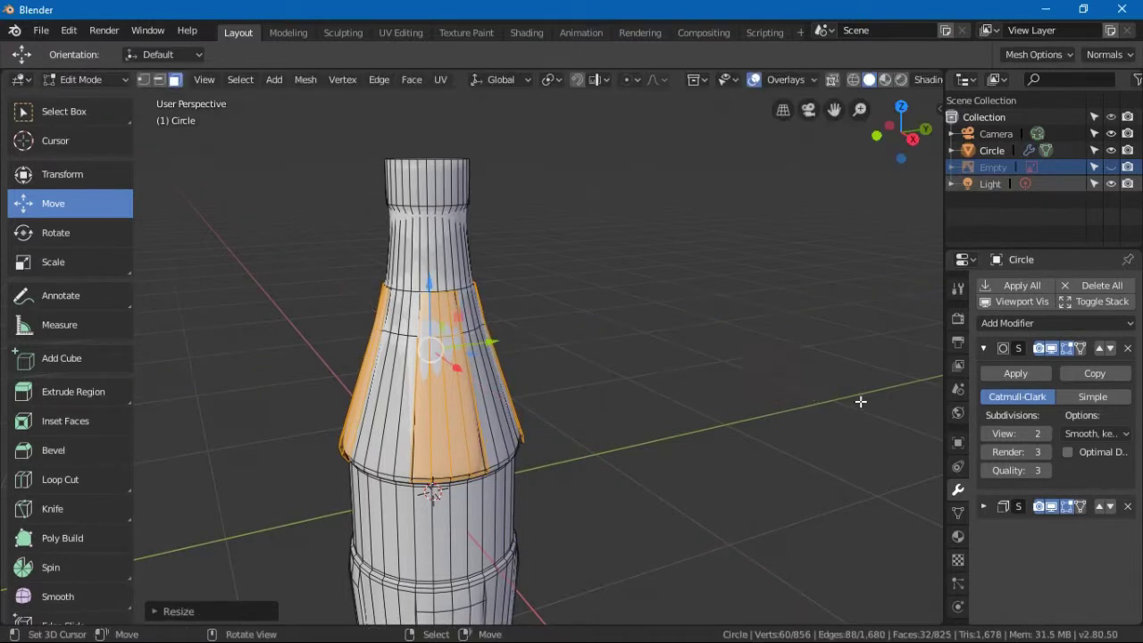
Step: Scale the raised shoulder panels slightly shorter along Z, deselect them, and return to Object Mode
key("s")
key("z")
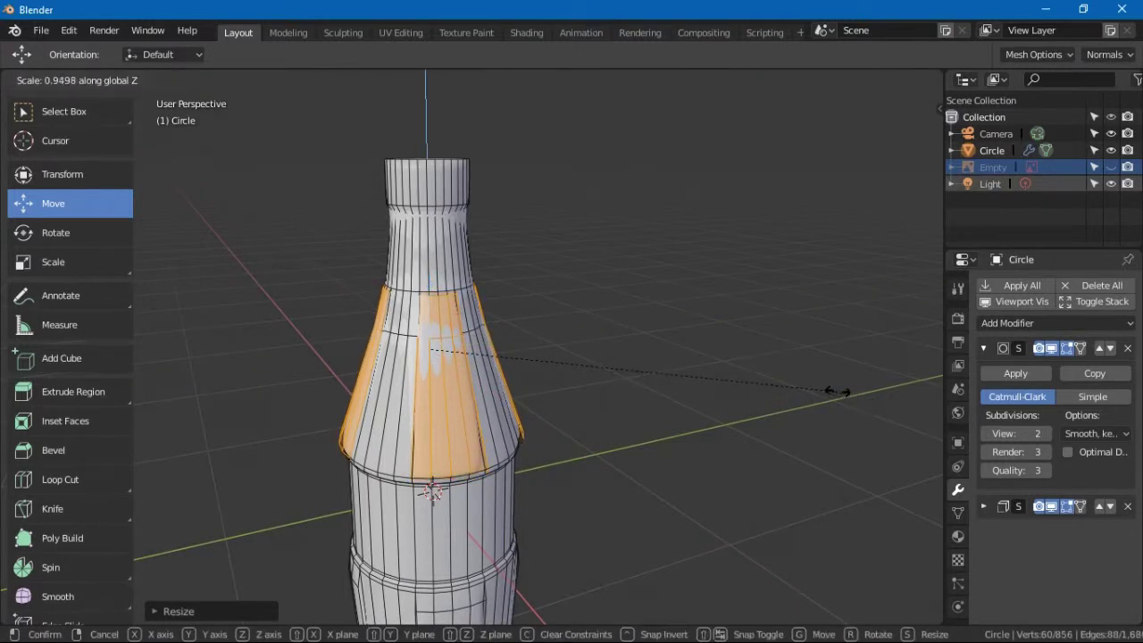
left_click(814, 380)
middle_click_drag(813, 381, 738, 342)
left_click(738, 342)
key("ctrl+Tab")
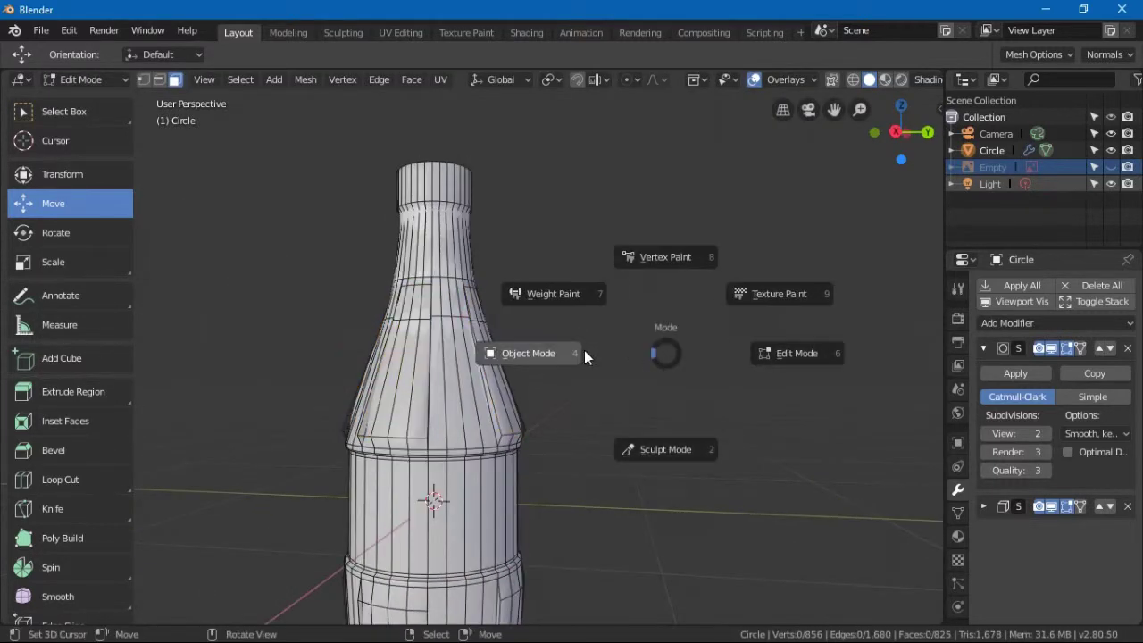
left_click(584, 351)
mouse_move(596, 433)
middle_mouse_down()
mouse_move(517, 430)
mouse_move(666, 434)
mouse_move(689, 469)
mouse_move(421, 442)
mouse_move(485, 444)
mouse_move(535, 349)
mouse_move(460, 284)
middle_mouse_up()
Step: Add an edge loop around the neck in Edit Mode, slid up close below the lip, and return to Object Mode
key("ctrl+Tab")
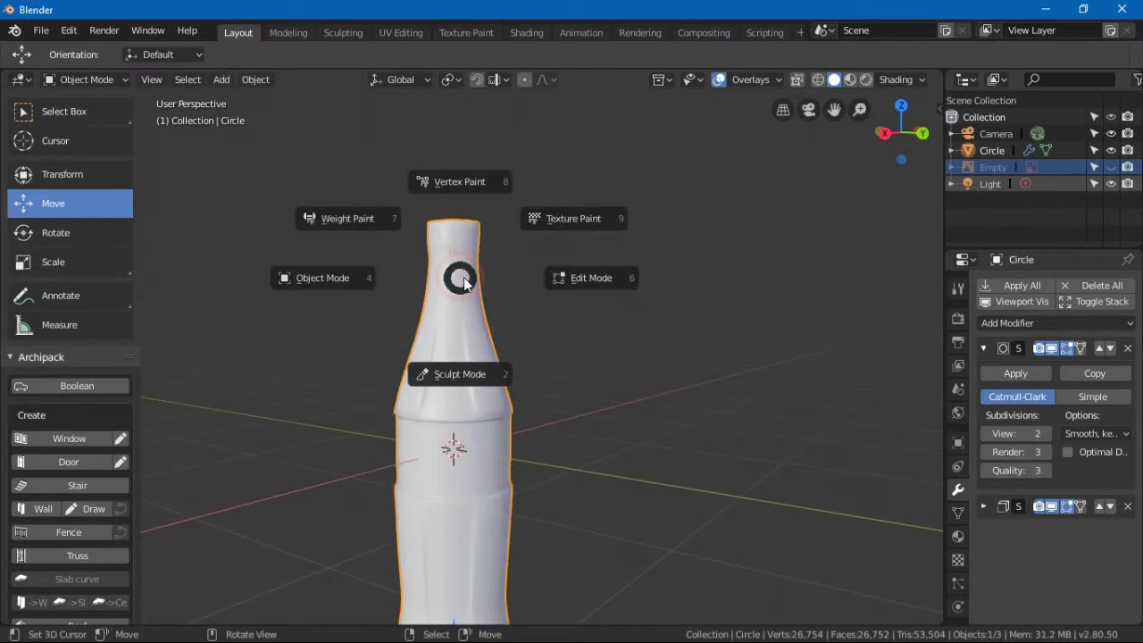
left_click(513, 265)
scroll(526, 342, "up", 3)
key("ctrl+r")
left_click(509, 382)
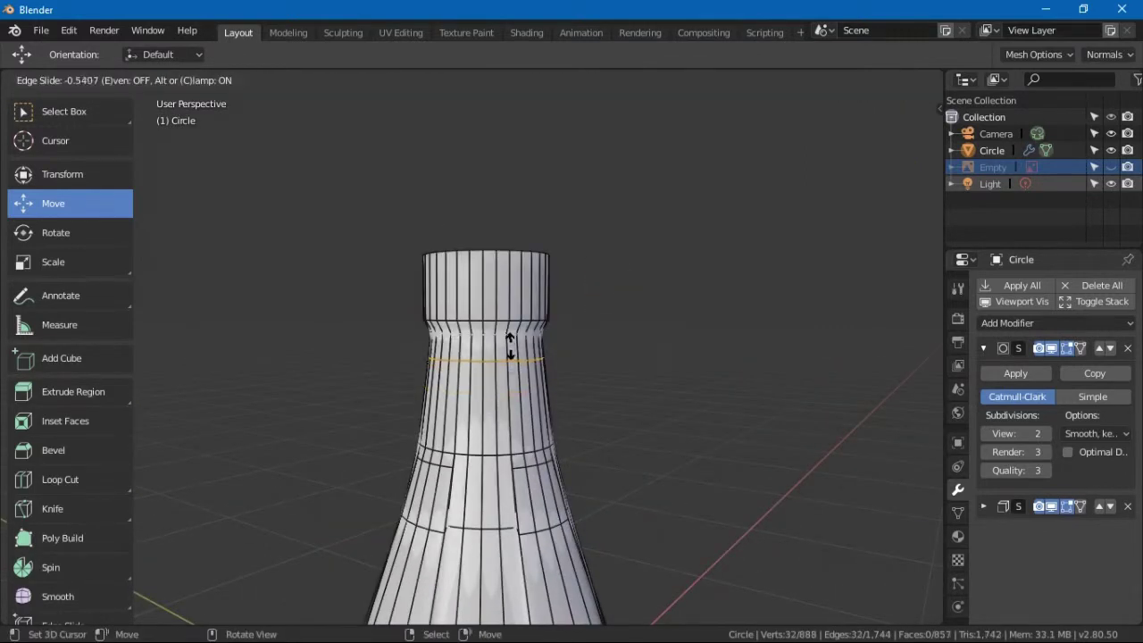
left_click(510, 345)
key("ctrl+Tab")
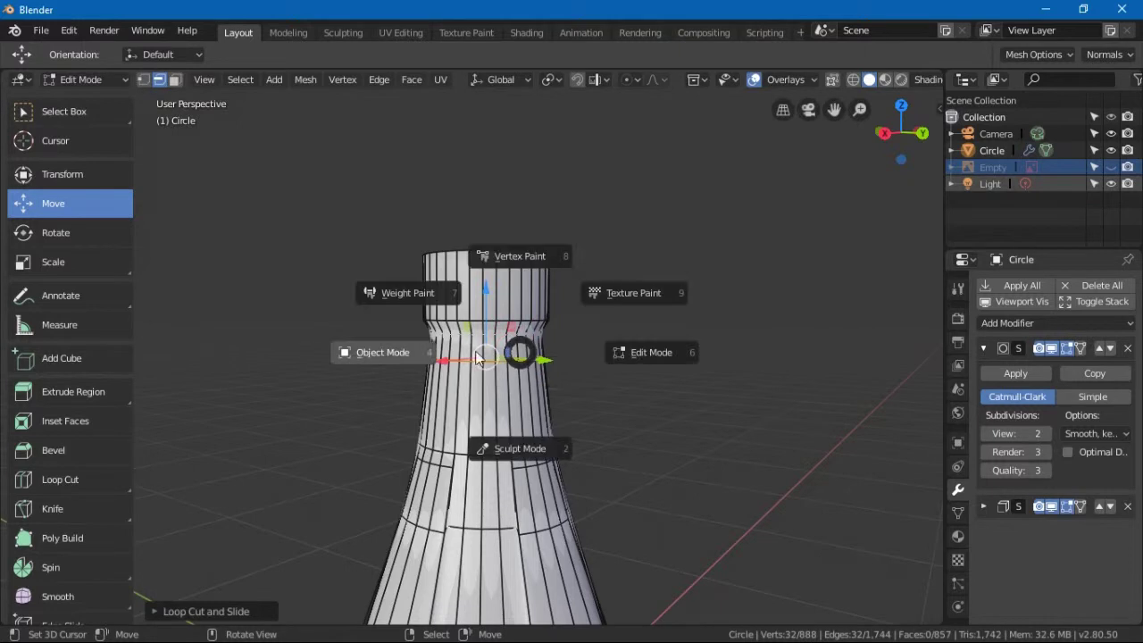
left_click(480, 361)
Step: Examine the smoothed bottle's lip, shoulder panels, label band and lower body from several angles
middle_click_drag(555, 413, 648, 501)
scroll(839, 451, "down", 4)
scroll(567, 383, "up", 4)
middle_click_drag(566, 383, 786, 494)
scroll(786, 495, "down", 4)
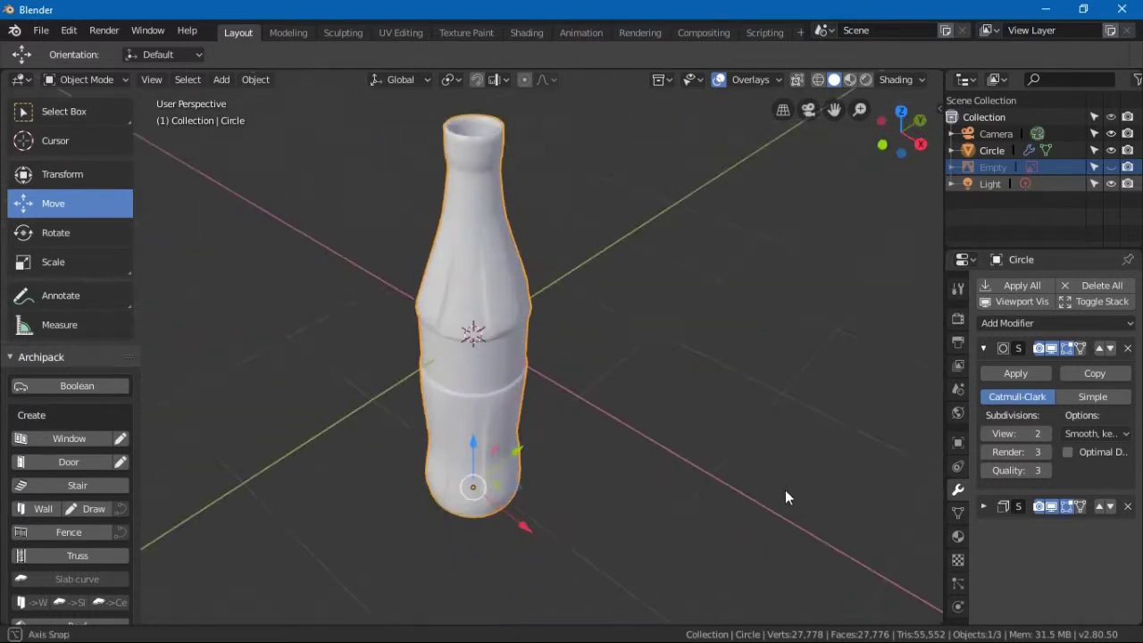
middle_click_drag(411, 202, 477, 365)
scroll(364, 348, "up", 2)
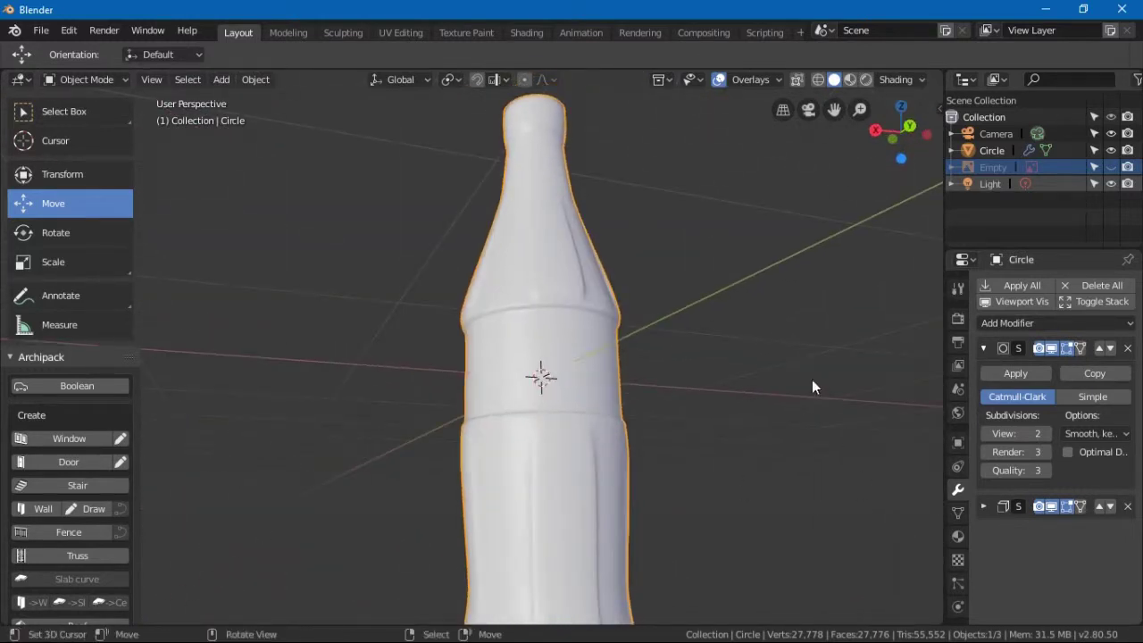
middle_click_drag(811, 379, 462, 273)
scroll(463, 273, "down", 3)
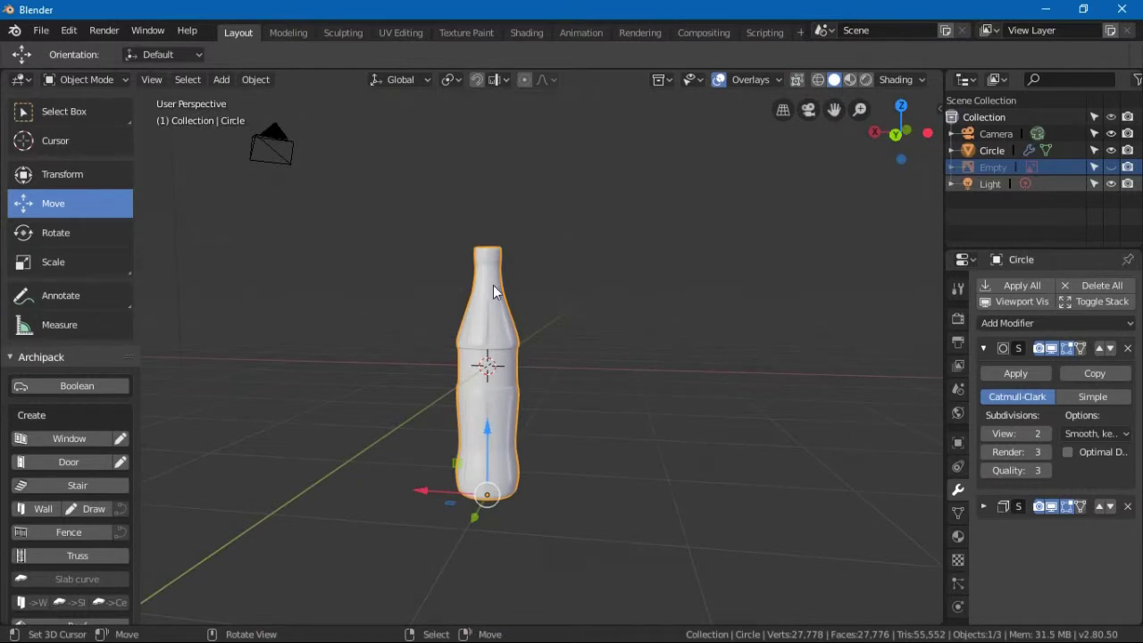
scroll(500, 293, "down", 3)
Step: Move the light along X to about 0.44 and check the framing through the camera
left_click(328, 145)
middle_click_drag(328, 144, 410, 225)
left_click_drag(352, 230, 470, 209)
left_click(77, 233)
middle_click_drag(513, 260, 688, 236)
key("KP_0")
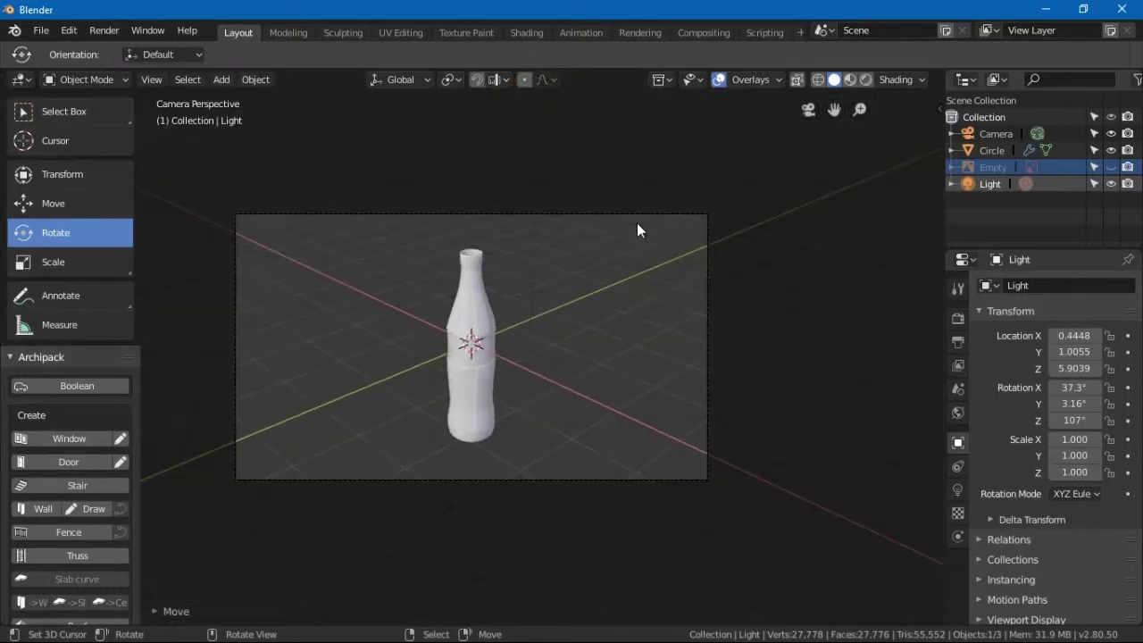
scroll(555, 322, "down", 2)
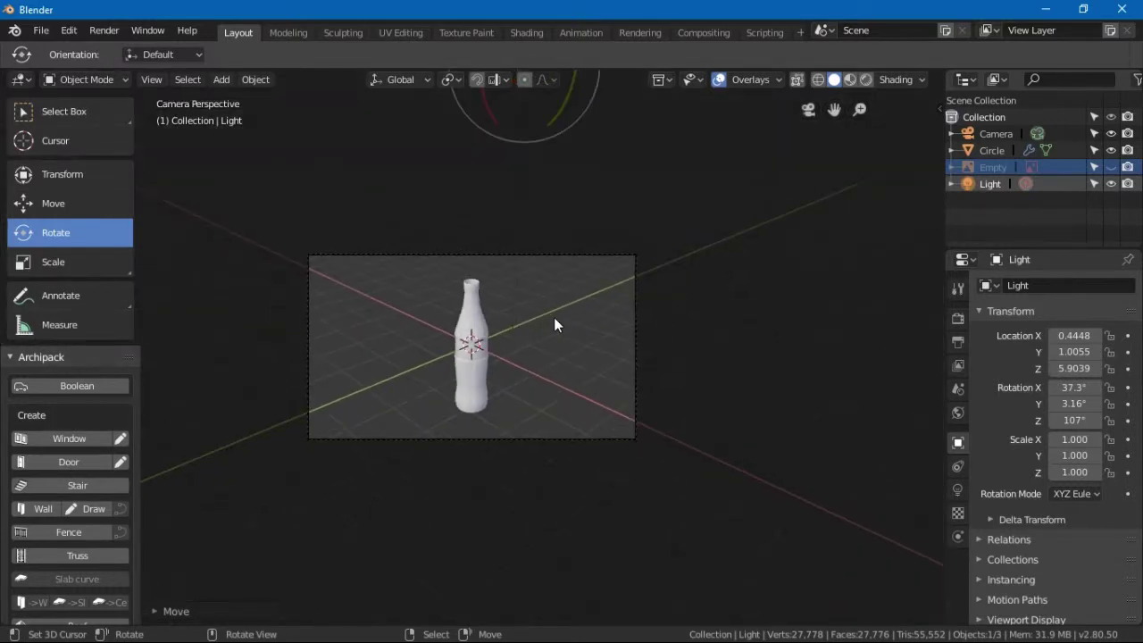
Step: Move the bottle closer to the camera and lower it so it fills the height of the camera frame
middle_click_drag(554, 324, 477, 314)
left_click(494, 317)
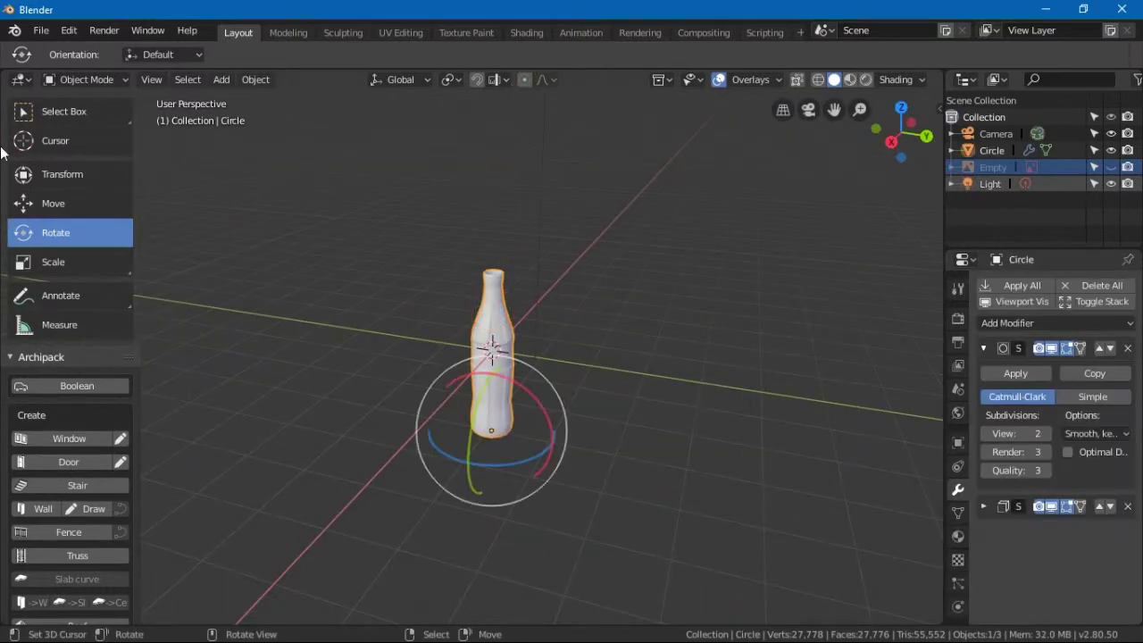
left_click(71, 204)
left_click_drag(495, 372, 469, 373)
key("KP_0")
left_click_drag(514, 408, 516, 444)
left_click_drag(465, 361, 469, 373)
Step: Select the light above the bottle and change its type to Sun
middle_click_drag(536, 375, 496, 299)
left_click(494, 251)
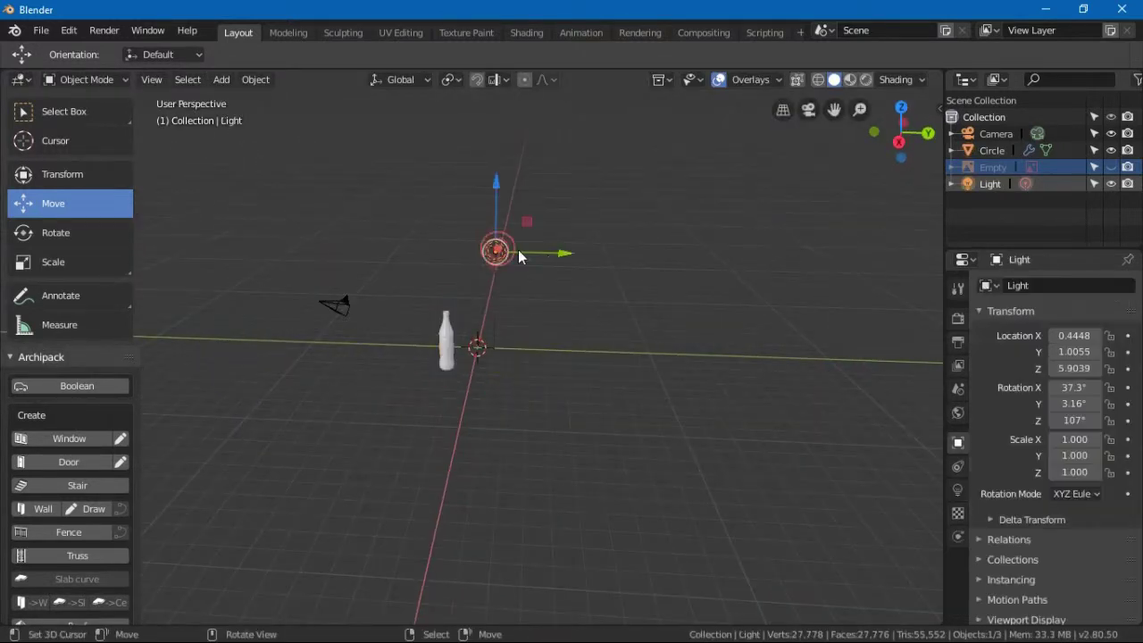
left_click(66, 237)
middle_click_drag(536, 254, 494, 253)
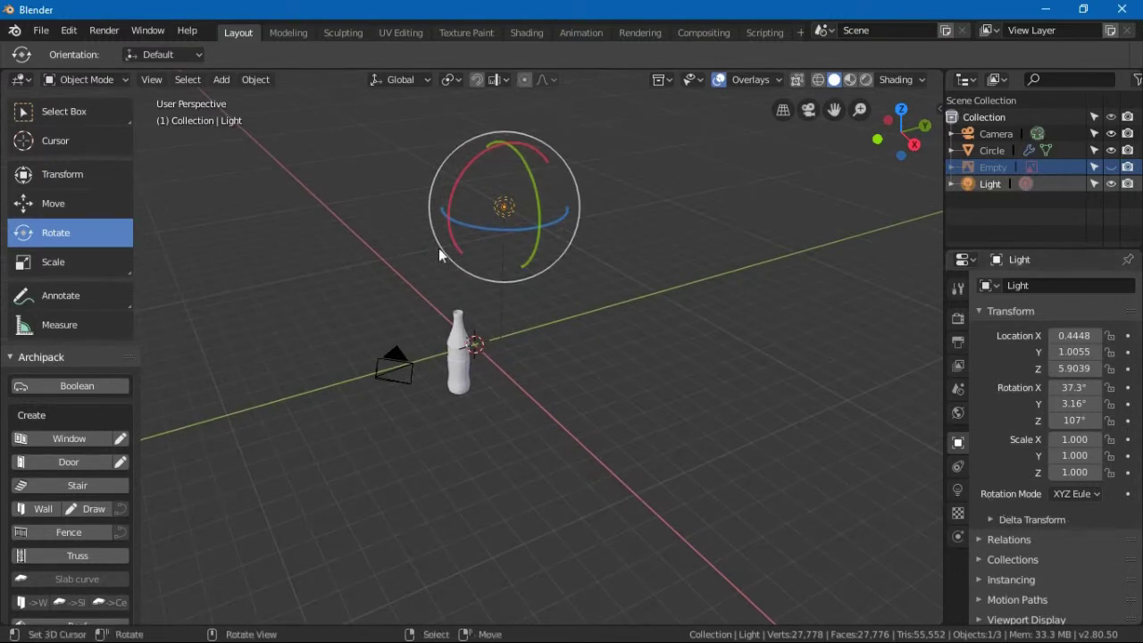
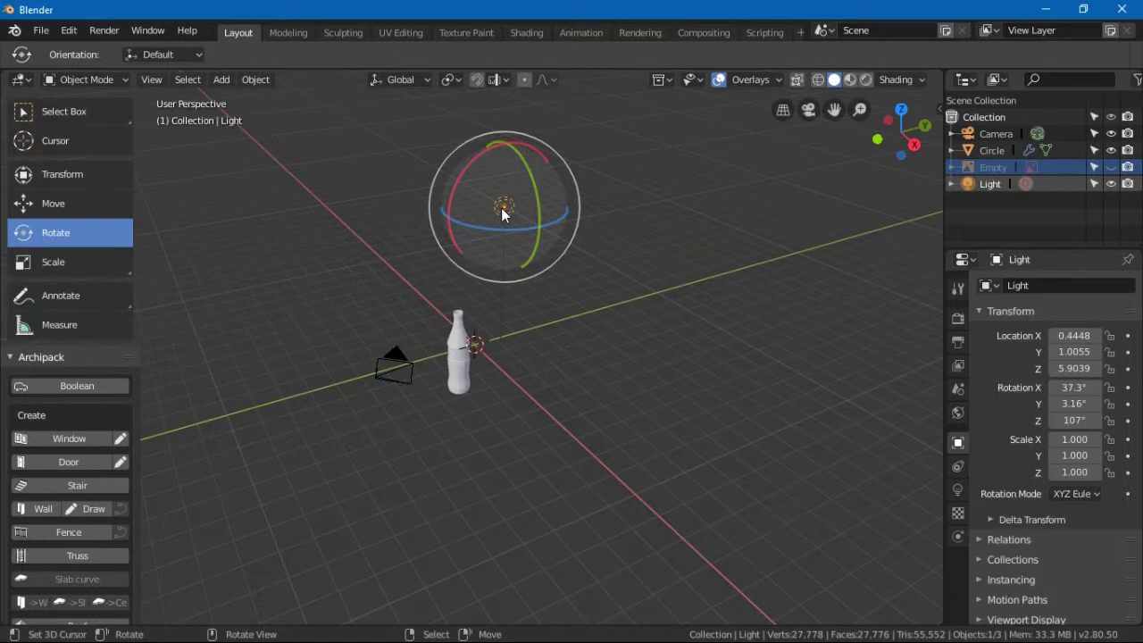
left_click(960, 491)
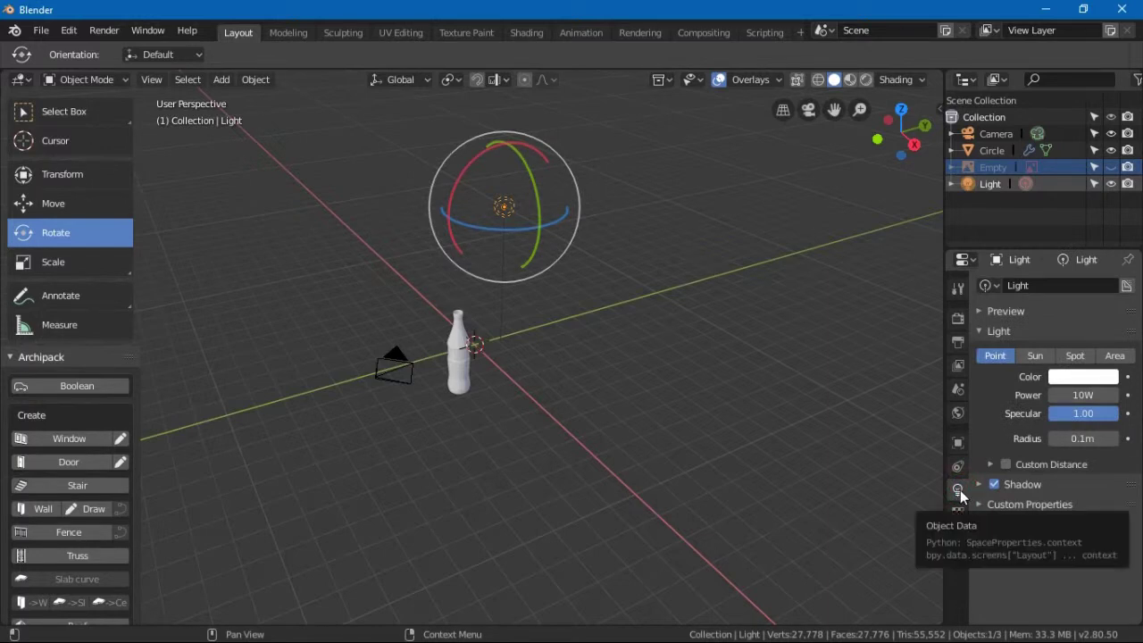
left_click(1035, 357)
Step: Rotate the sun light, turning it about Z in top view to aim its beam closer to the bottle
middle_click_drag(592, 359, 657, 359)
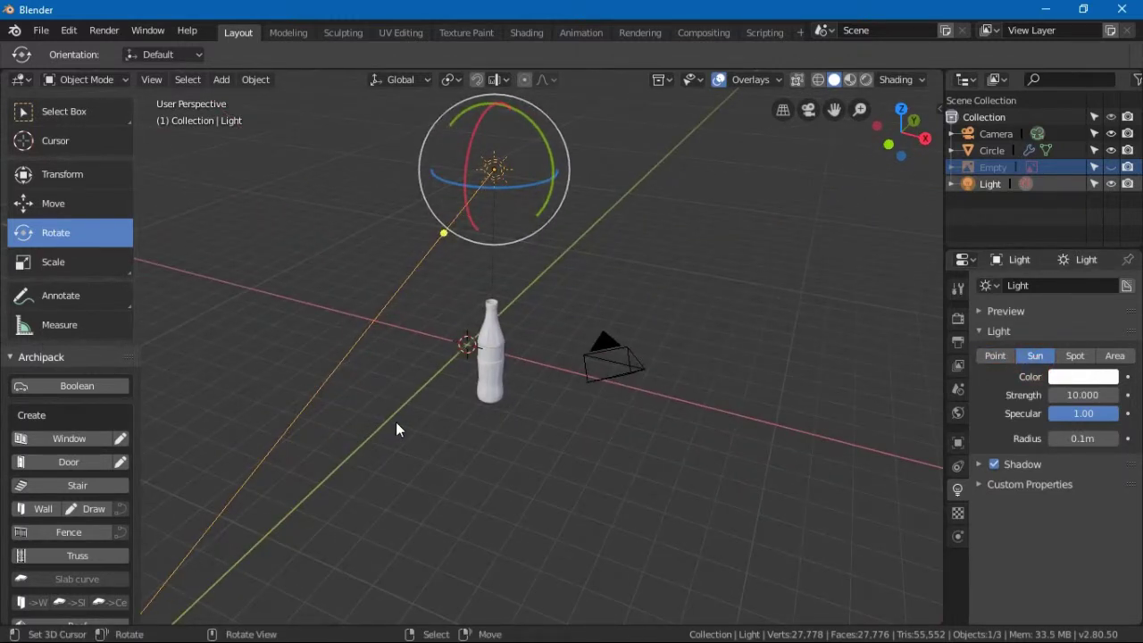
scroll(396, 422, "down", 3)
scroll(486, 454, "up", 5)
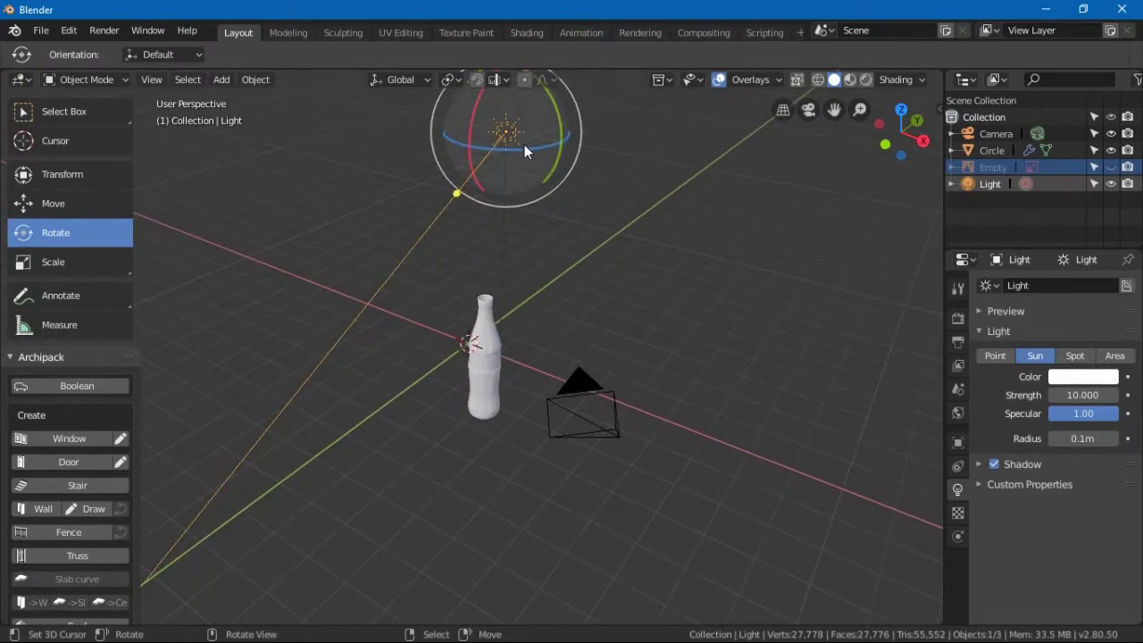
left_click_drag(522, 149, 506, 158)
key("KP_7")
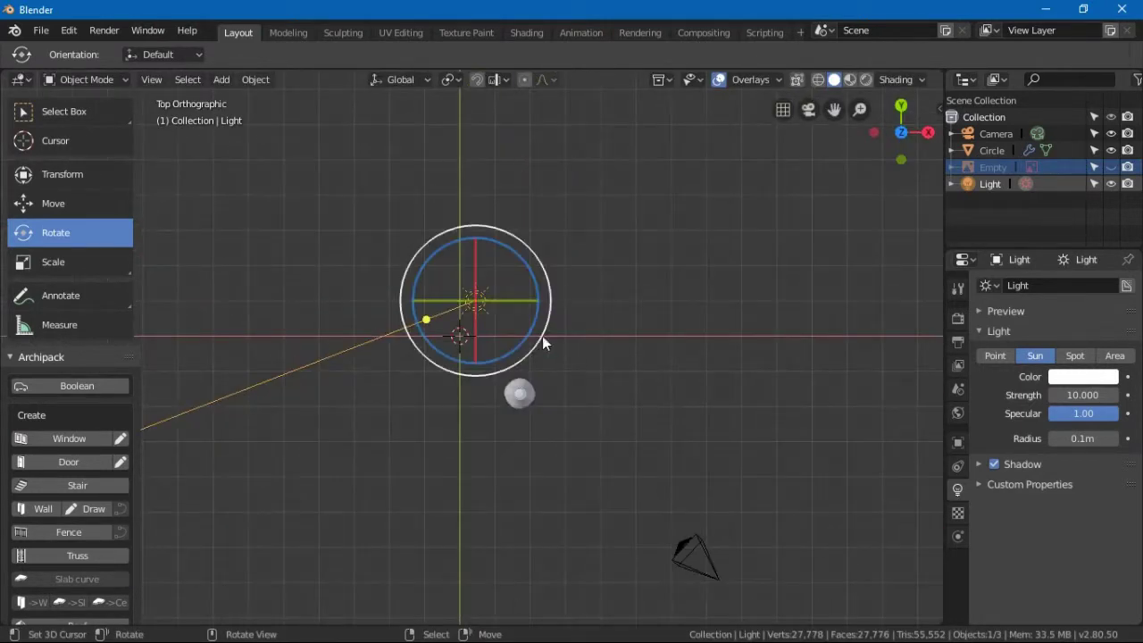
left_click_drag(533, 334, 442, 393)
middle_click_drag(553, 442, 632, 339)
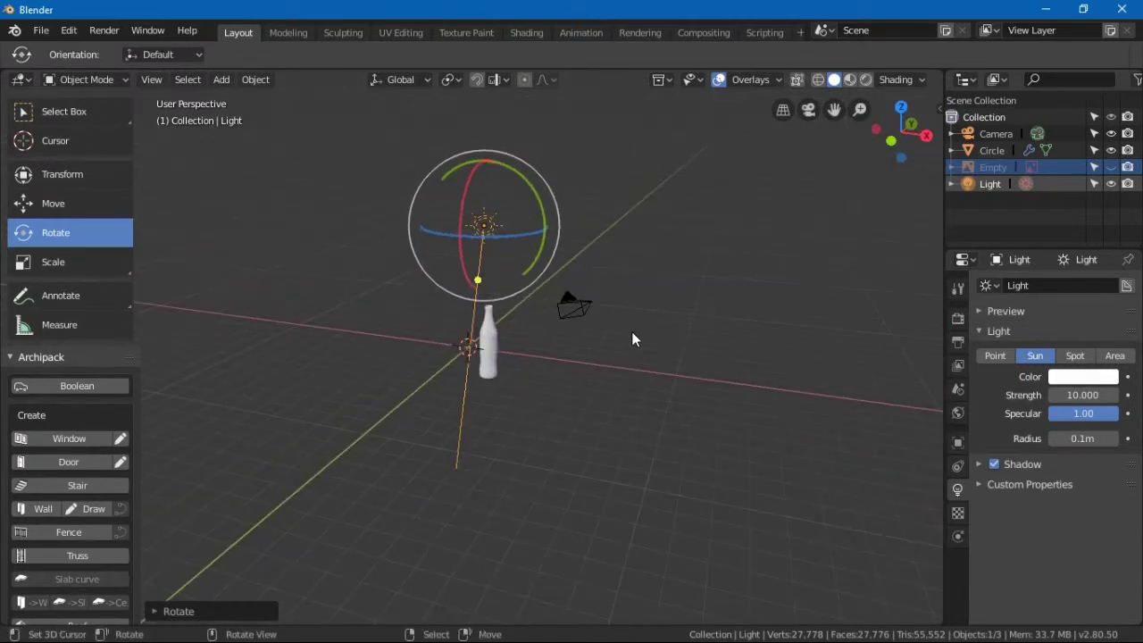
Step: Preview the bottle in rendered shading and rotate the sun light about Z to shine more across the bottle
key("KP_0")
key("shift")
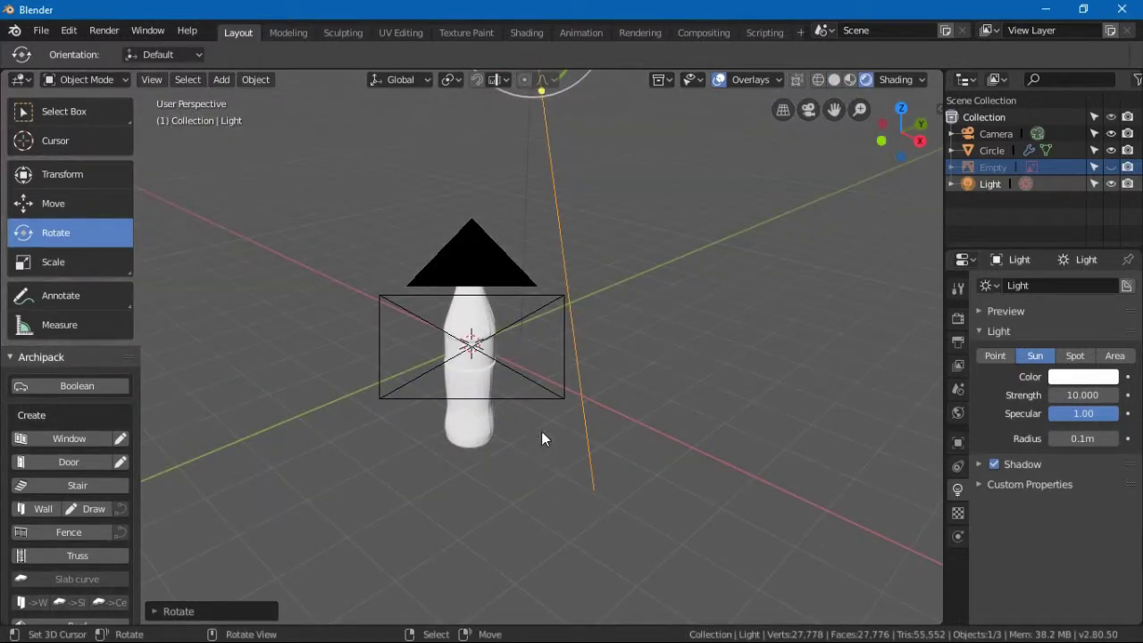
middle_click_drag(494, 435, 535, 405)
scroll(535, 404, "down", 4)
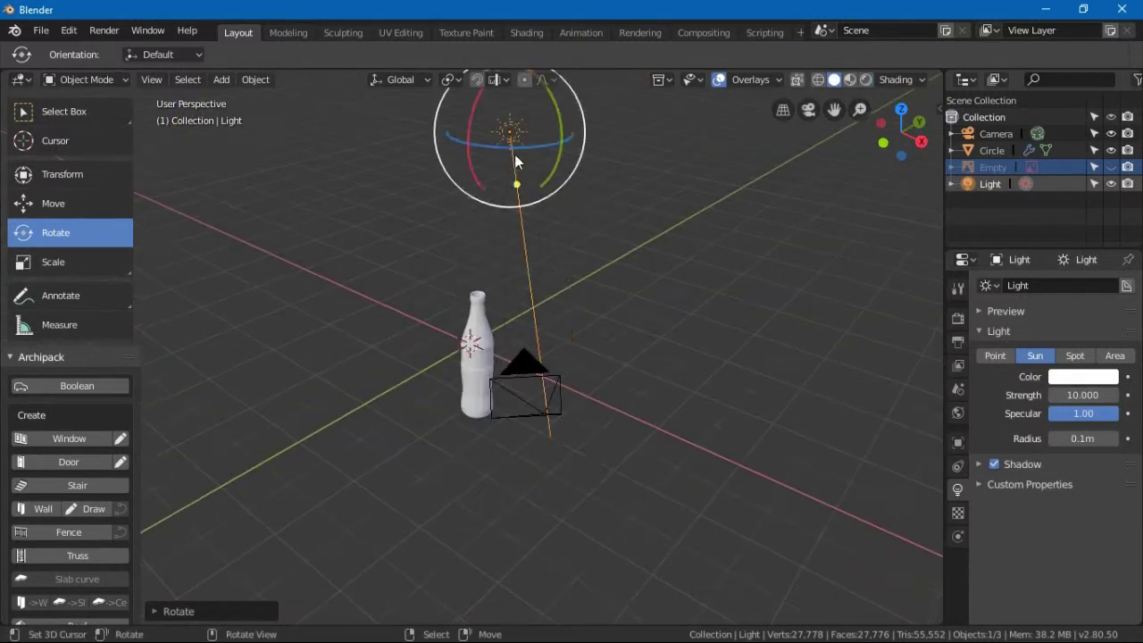
left_click_drag(512, 148, 539, 147)
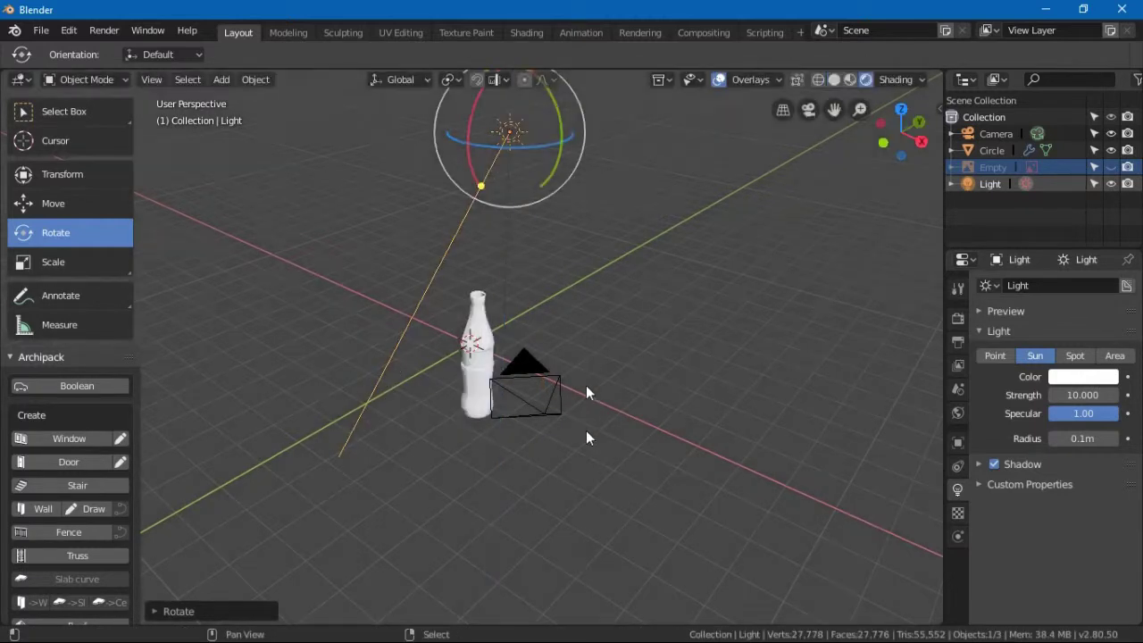
middle_click_drag(562, 439, 553, 416)
scroll(518, 424, "up", 3)
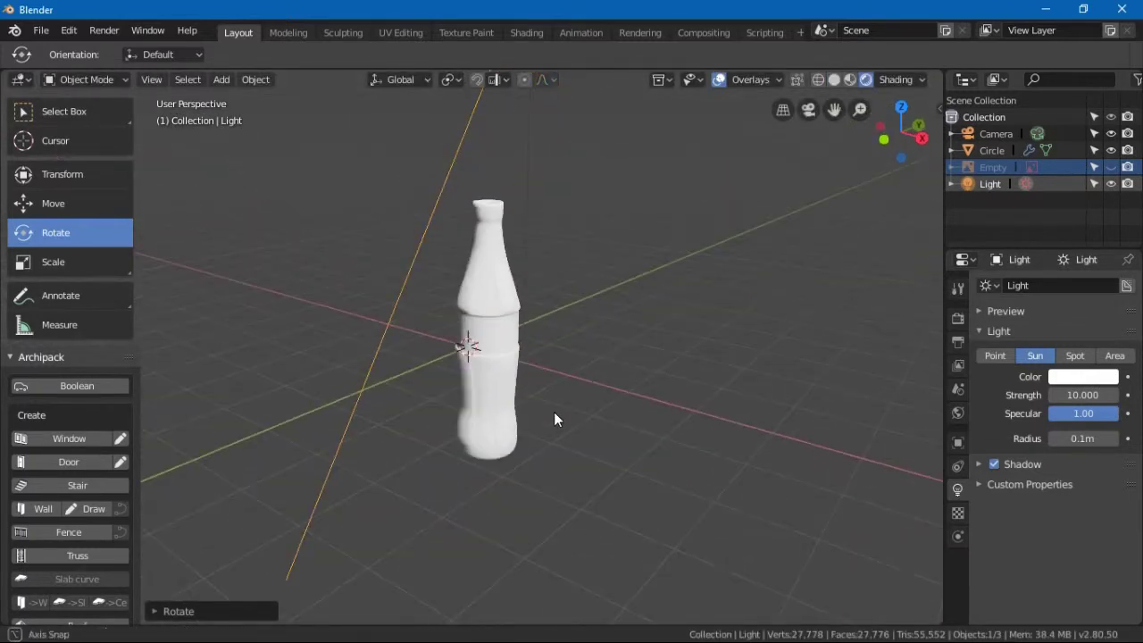
key("KP_0")
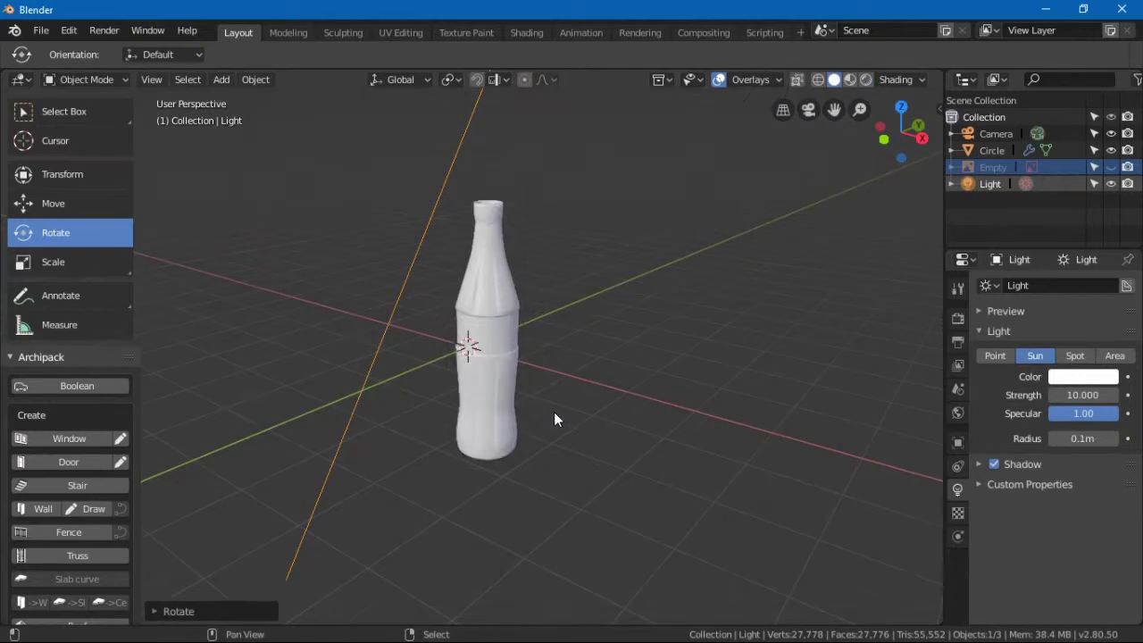
Step: Fine-tune the sun light's rotation until it shades the bottle's panels from the side in the rendered camera view
mouse_move(509, 140)
left_mouse_down()
mouse_move(512, 131)
mouse_move(531, 138)
left_mouse_up()
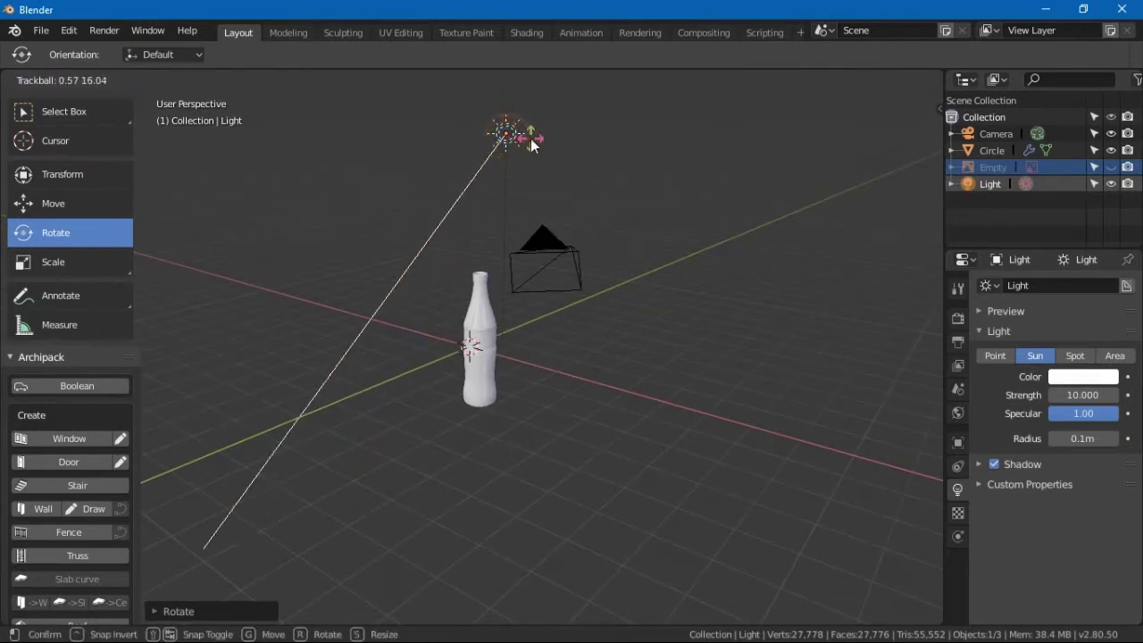
middle_click_drag(493, 456, 511, 450)
scroll(512, 450, "up", 4)
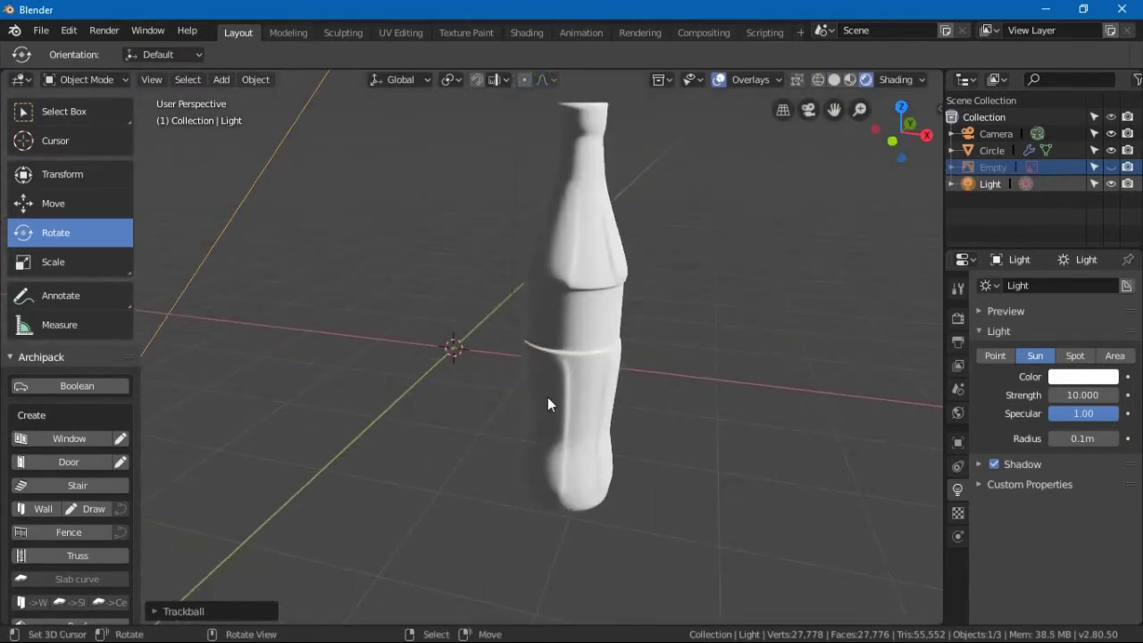
scroll(547, 397, "down", 4)
middle_click_drag(548, 397, 504, 344)
scroll(499, 111, "down", 4)
left_click_drag(493, 178, 512, 180)
scroll(551, 406, "up", 4)
middle_click_drag(551, 406, 526, 416)
key("KP_0")
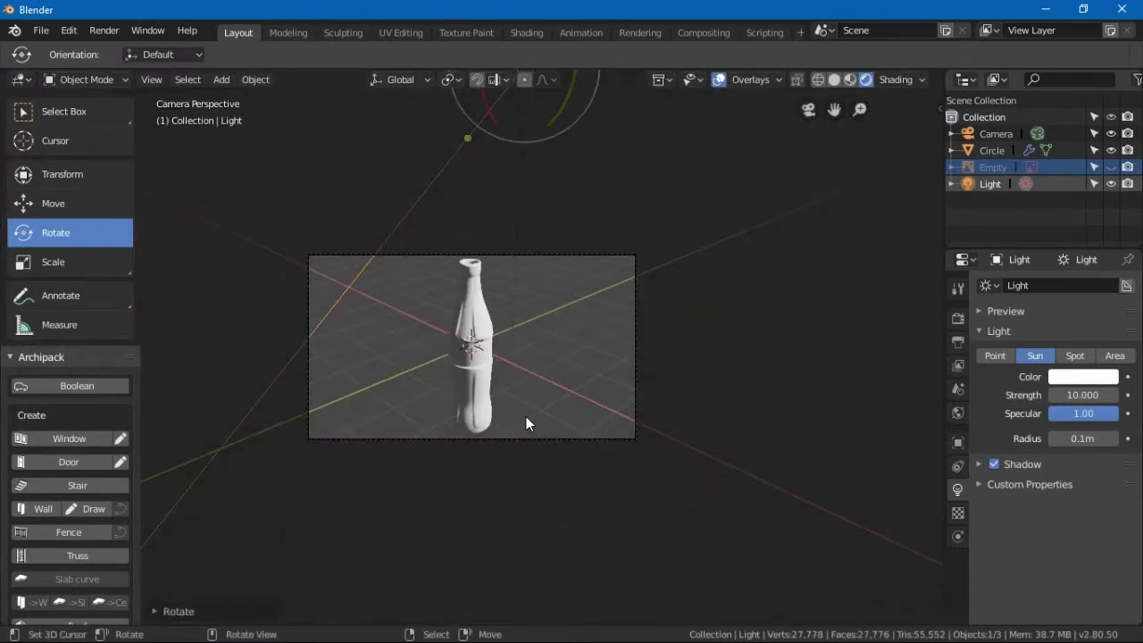
Step: Try the Point light type in rendered shading and set the light back to Sun
mouse_move(569, 351)
middle_mouse_down()
mouse_move(536, 365)
mouse_move(567, 331)
middle_mouse_up()
scroll(539, 362, "down", 3)
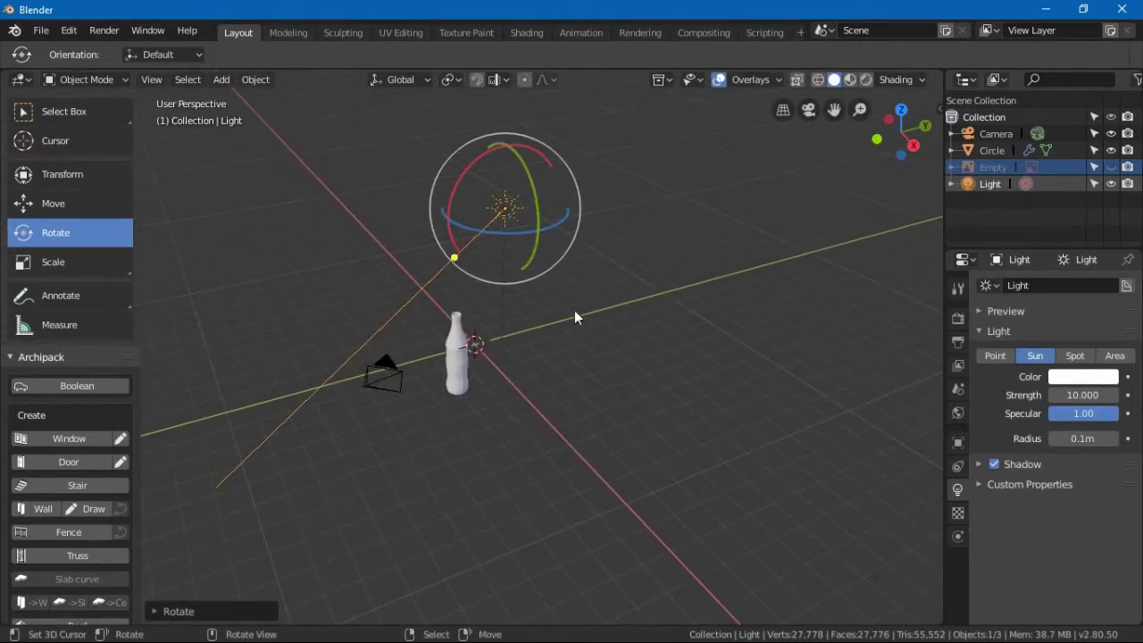
mouse_move(430, 326)
middle_mouse_down()
mouse_move(463, 353)
mouse_move(528, 344)
mouse_move(476, 352)
mouse_move(506, 347)
middle_mouse_up()
key("z")
key("z")
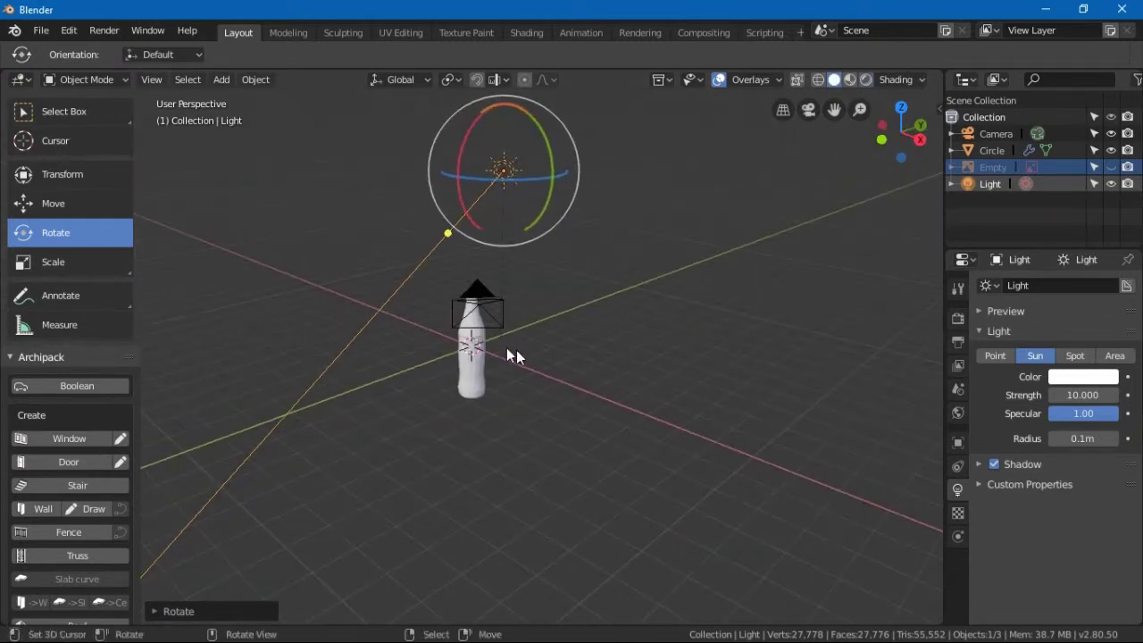
left_click(995, 357)
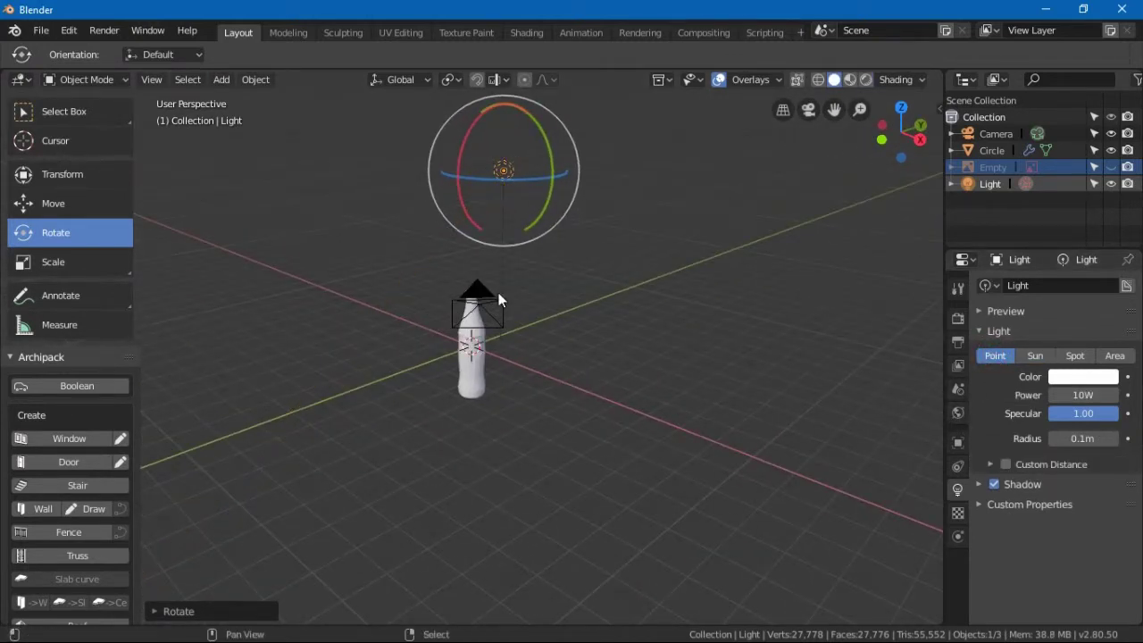
key("z")
mouse_move(581, 352)
middle_mouse_down()
mouse_move(428, 357)
mouse_move(499, 345)
mouse_move(368, 396)
mouse_move(348, 369)
mouse_move(434, 339)
mouse_move(539, 353)
middle_mouse_up()
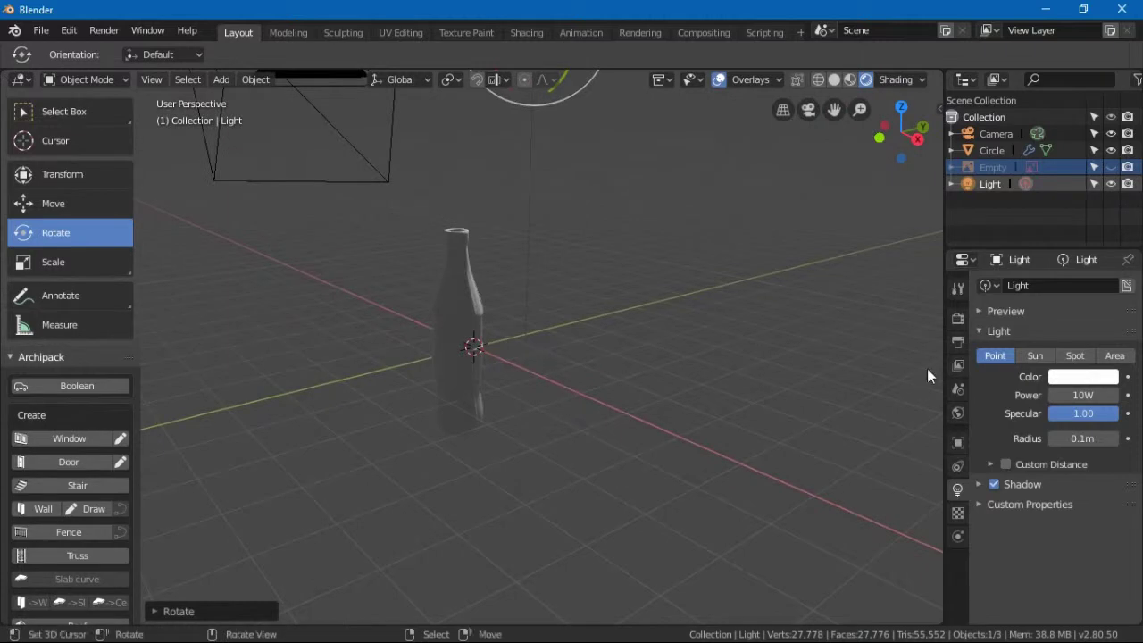
left_click(1028, 357)
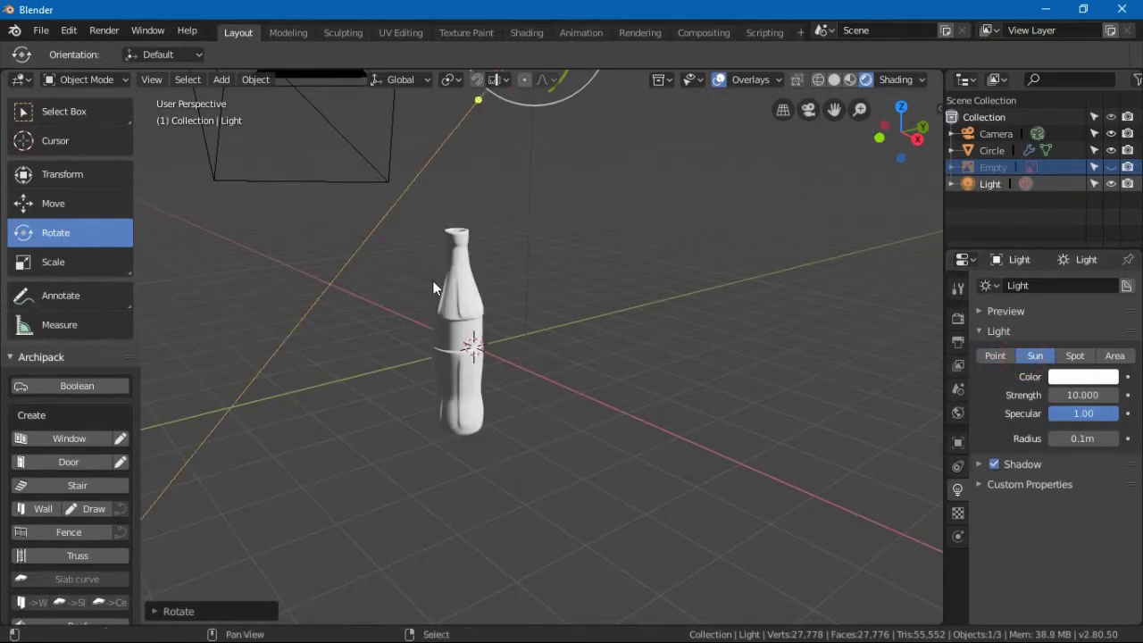
Step: Return the viewport to solid shading and inspect the bottle's lower body and base up close
key("z")
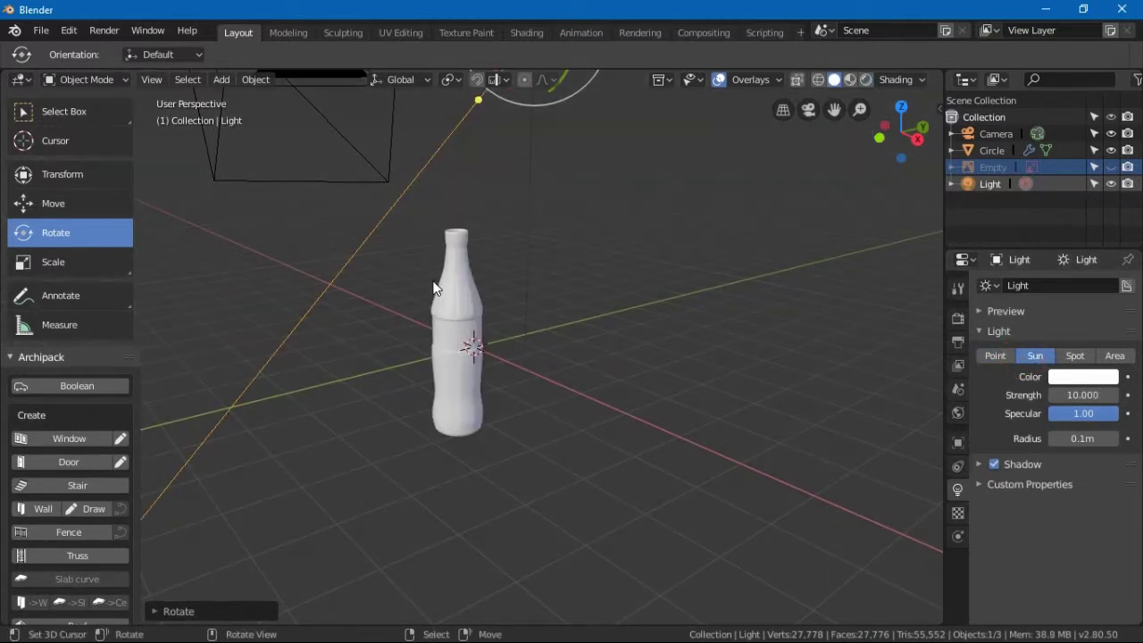
middle_click_drag(438, 378, 576, 406)
scroll(557, 343, "up", 4)
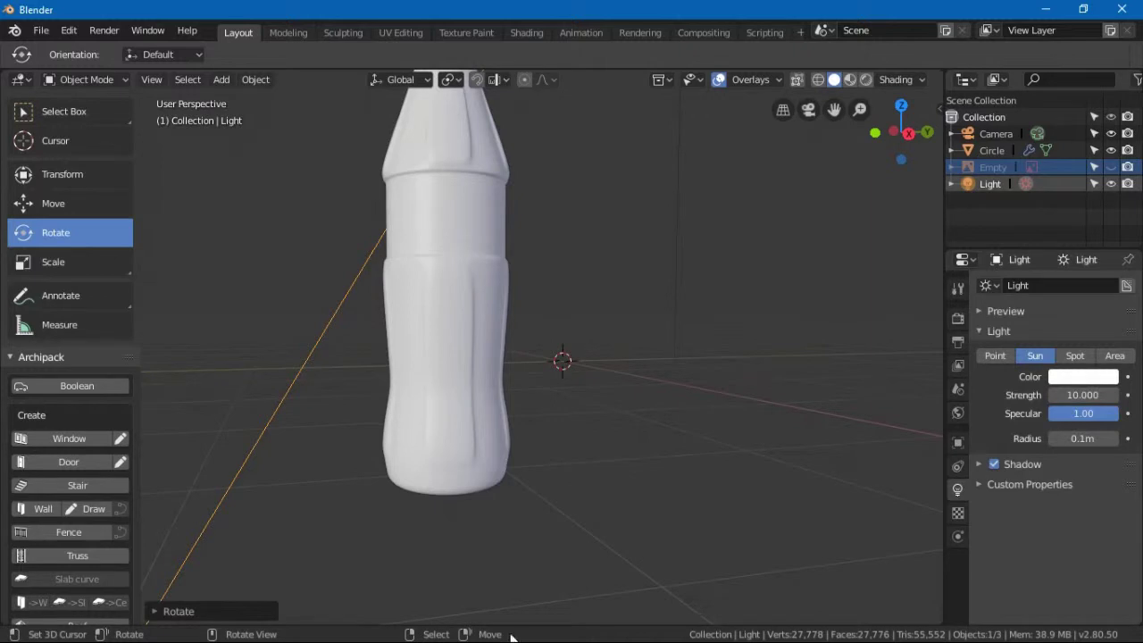
middle_click_drag(621, 207, 560, 364)
middle_click_drag(567, 464, 619, 331)
scroll(654, 371, "down", 5)
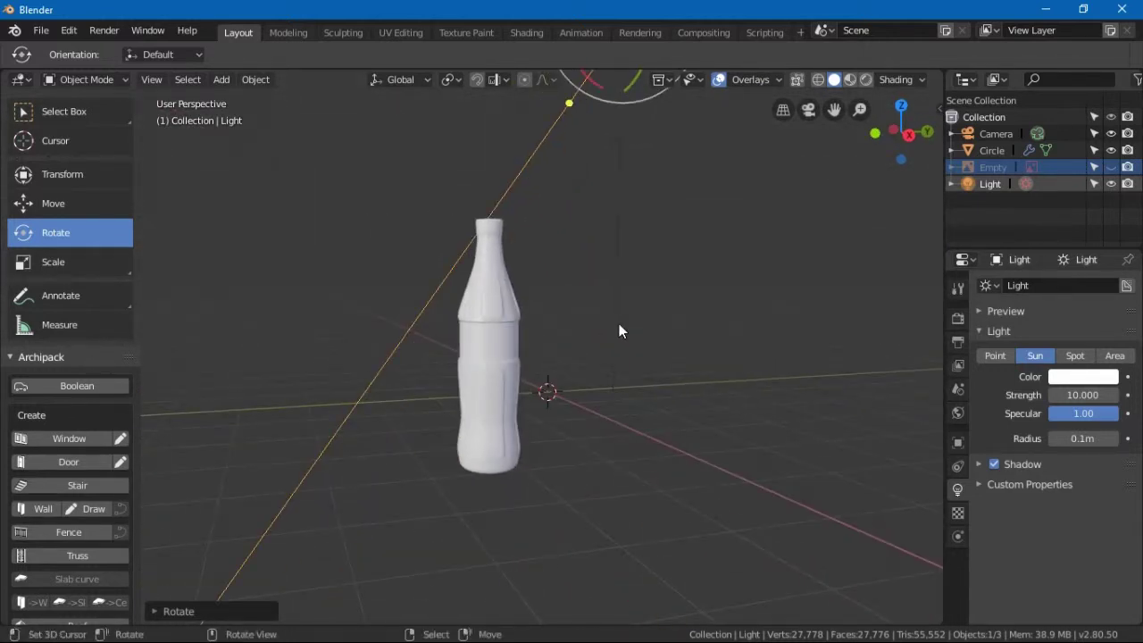
Step: Switch the active tool from Rotate to Select Box
left_click(21, 80)
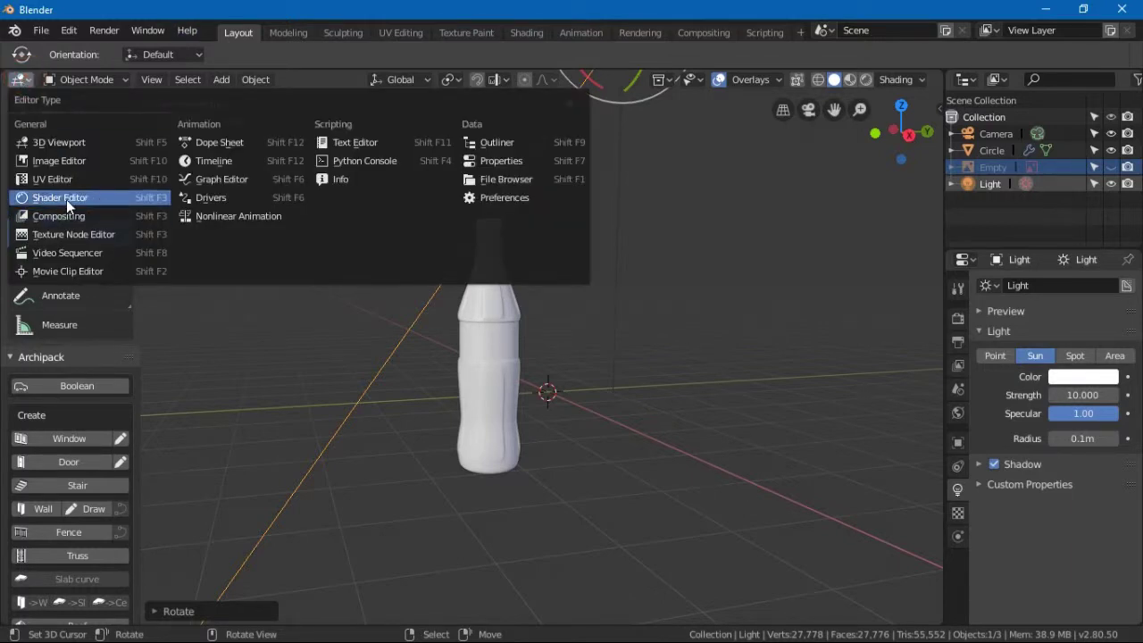
scroll(569, 346, "up", 1)
scroll(507, 362, "down", 1)
middle_click_drag(508, 363, 434, 352)
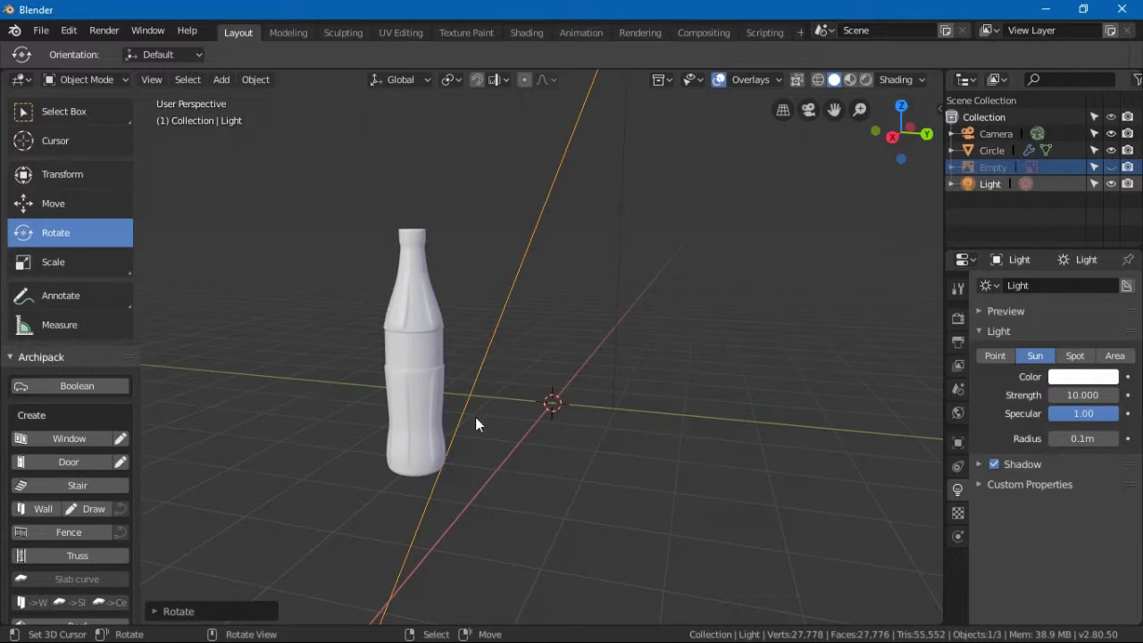
middle_click_drag(475, 424, 582, 420)
scroll(582, 420, "up", 2)
scroll(584, 432, "down", 1)
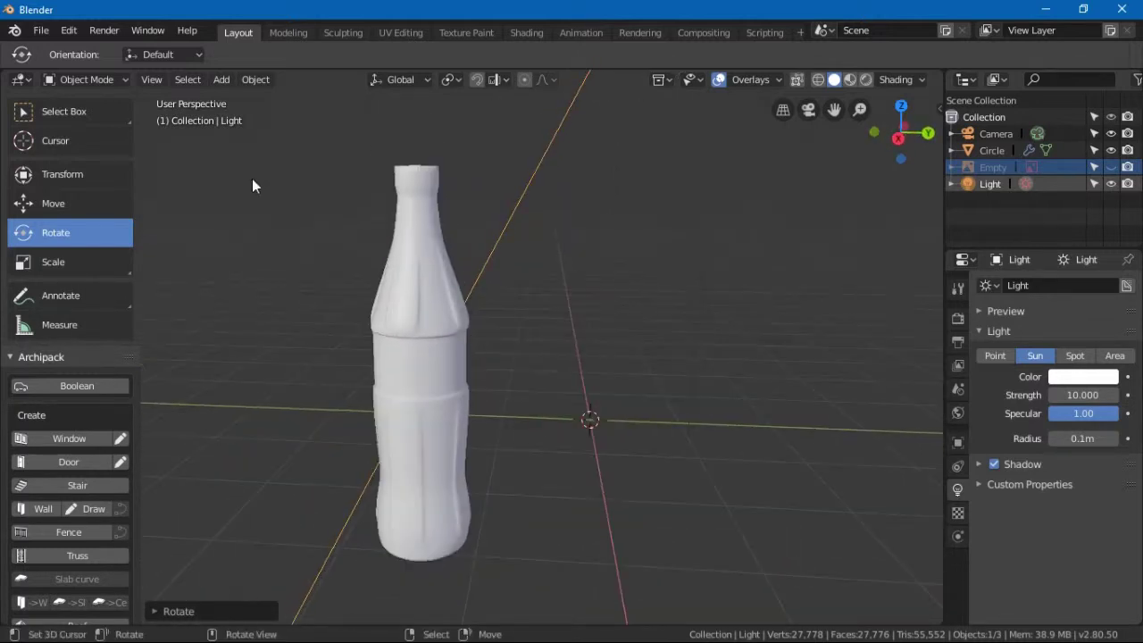
left_click(77, 107)
Step: Examine the finished bottle's neck, shoulder panels and lower-body panels from several sides in solid shading
middle_click_drag(364, 287, 517, 315)
scroll(365, 327, "up", 4)
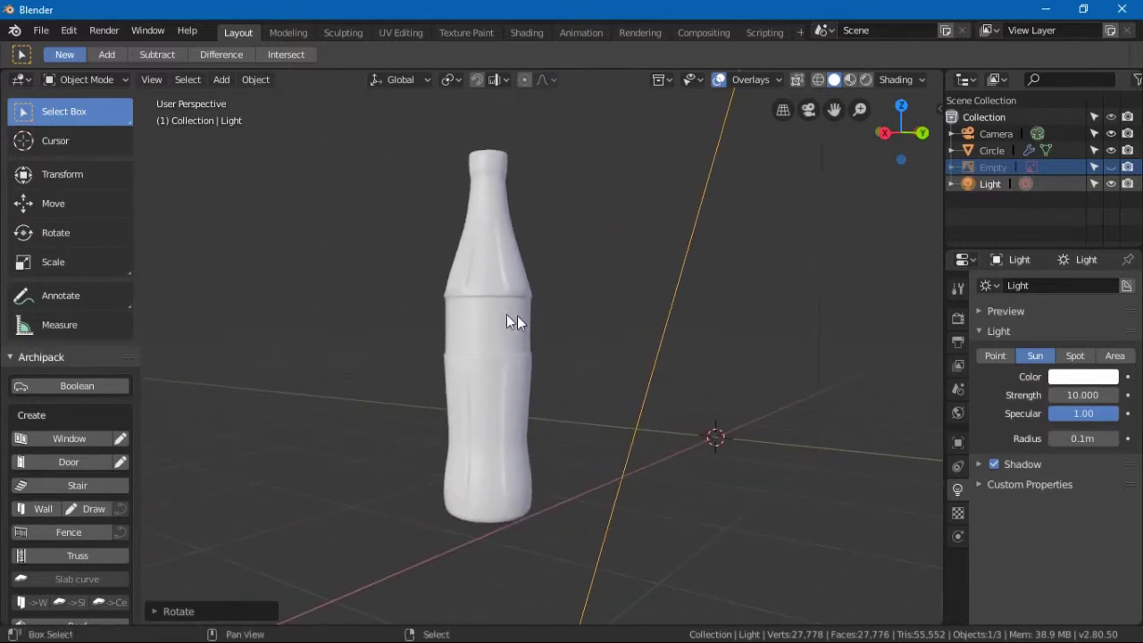
scroll(517, 316, "up", 3)
middle_click_drag(551, 356, 578, 358)
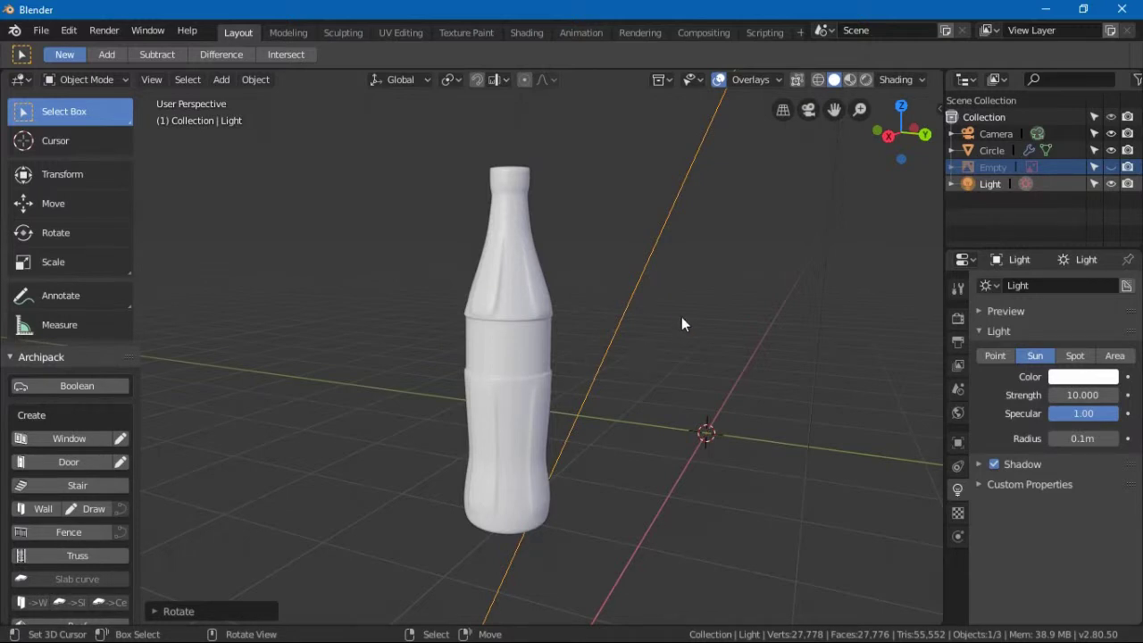
middle_click_drag(470, 312, 547, 313)
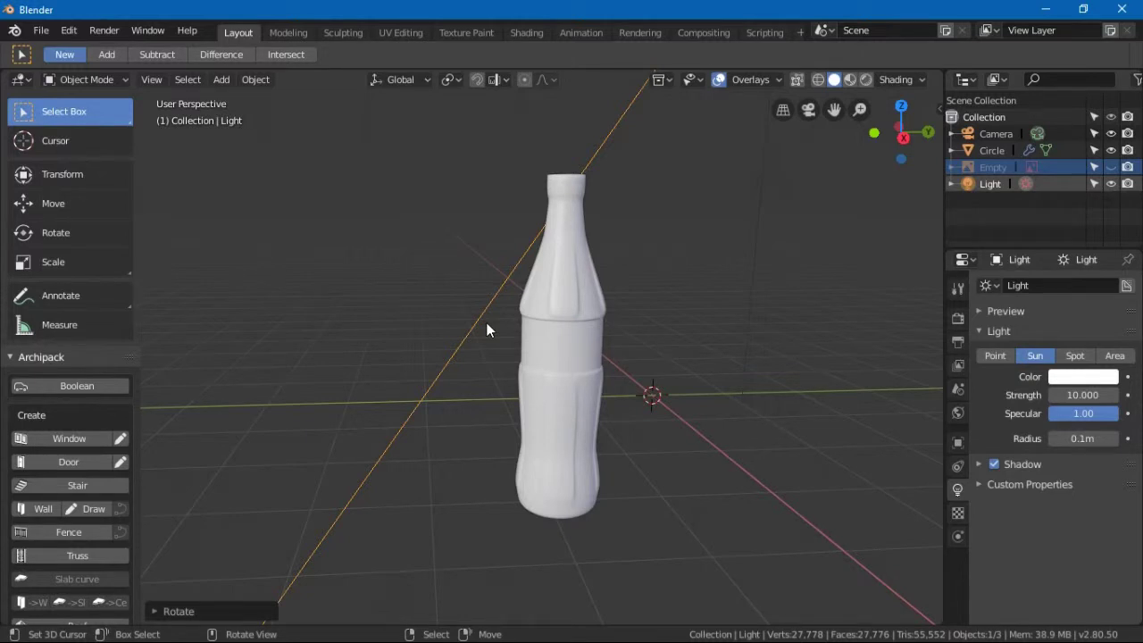
middle_click_drag(566, 364, 516, 330)
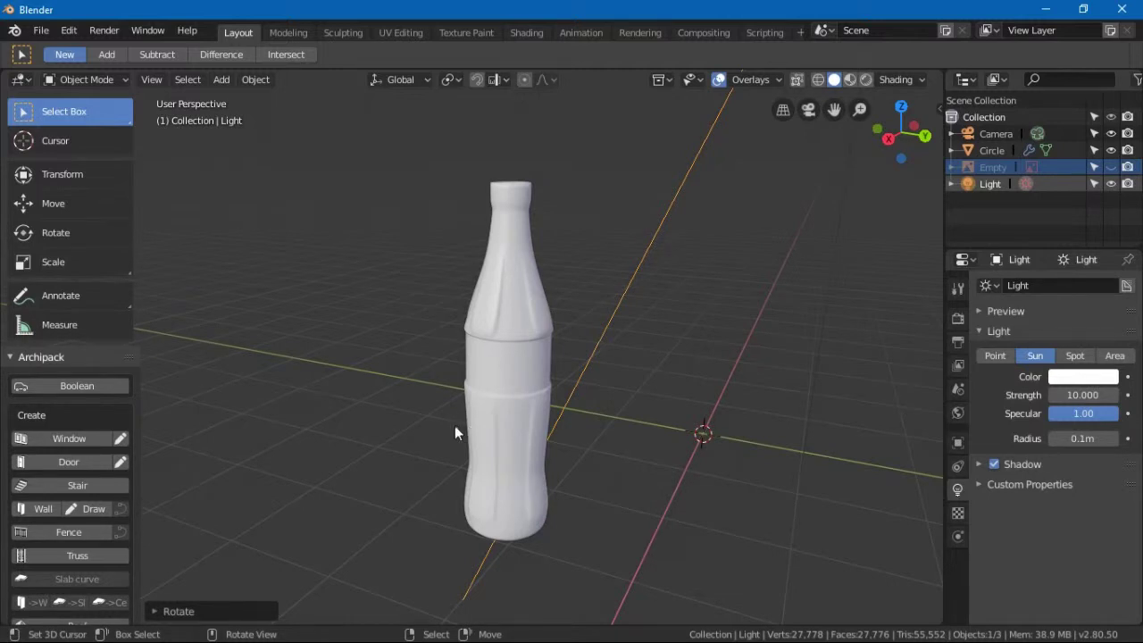
middle_click_drag(490, 437, 458, 433)
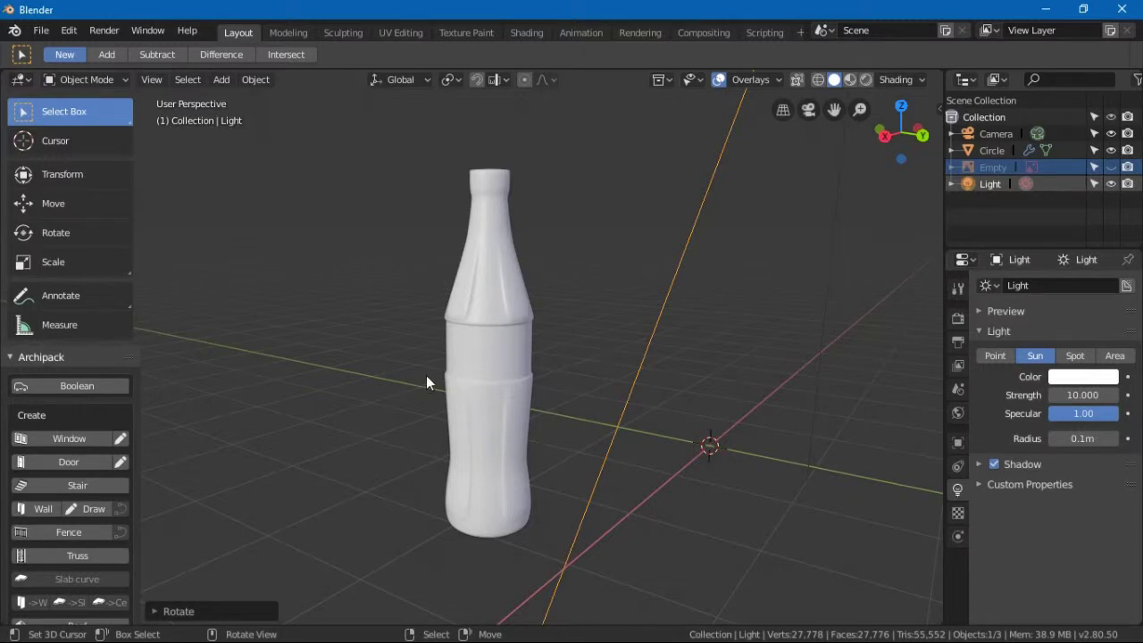
scroll(489, 366, "up", 5)
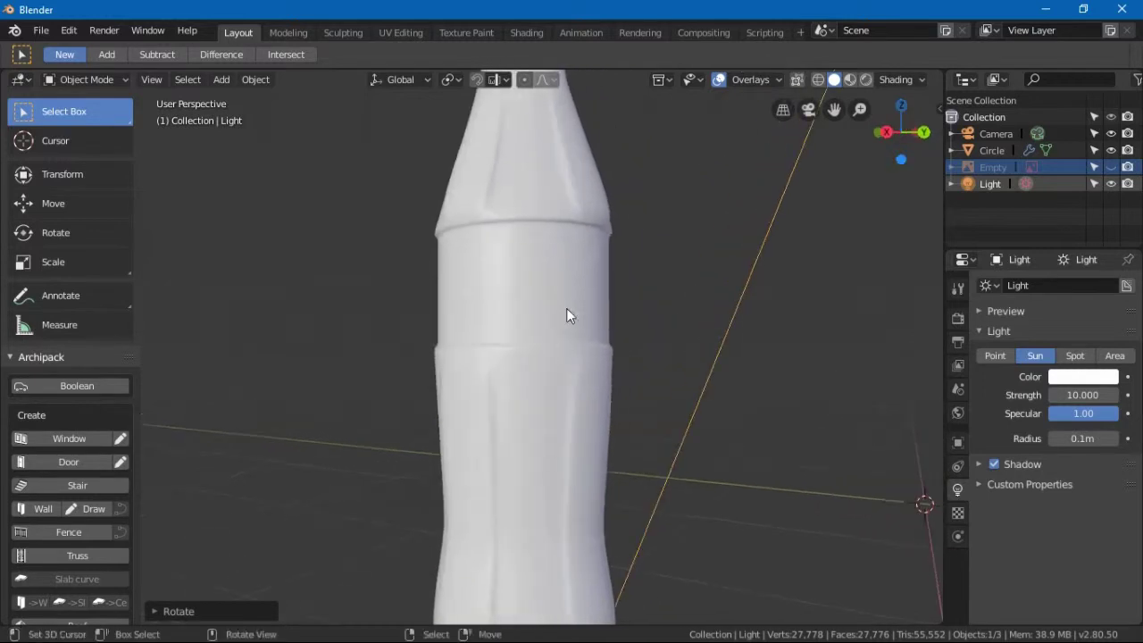
middle_click_drag(502, 295, 641, 320)
middle_click_drag(516, 301, 476, 188)
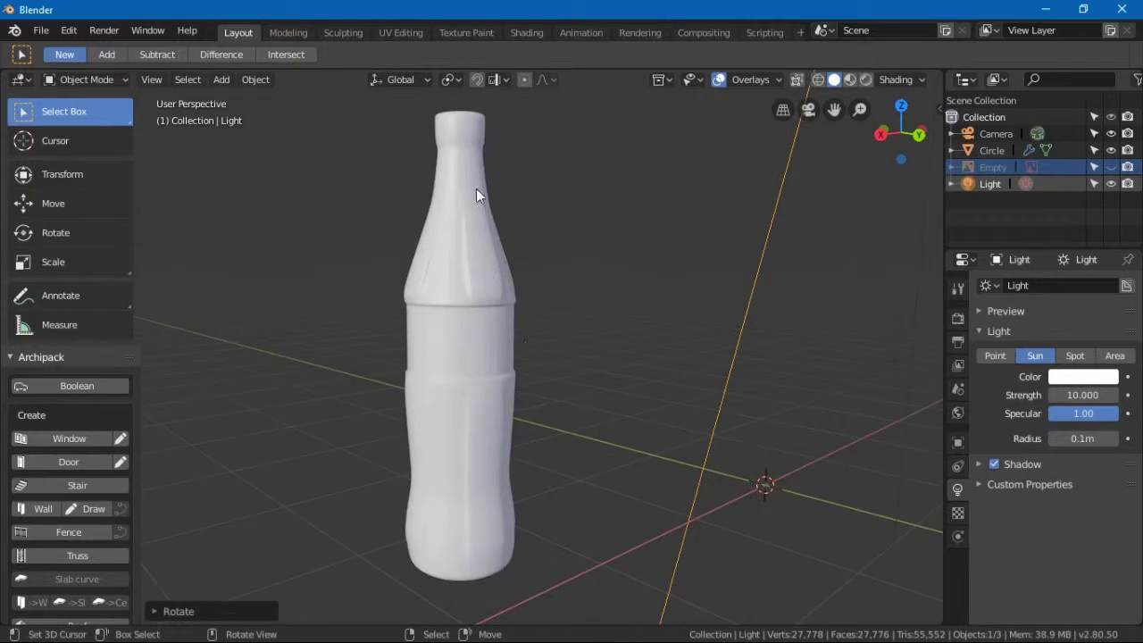
Step: Review the whole scene from several angles, checking how the camera and sun light are placed around the bottle
scroll(447, 402, "down", 3)
middle_click_drag(448, 405, 570, 436)
scroll(548, 420, "down", 5)
scroll(525, 408, "up", 2)
scroll(525, 408, "up", 2)
scroll(516, 409, "down", 2)
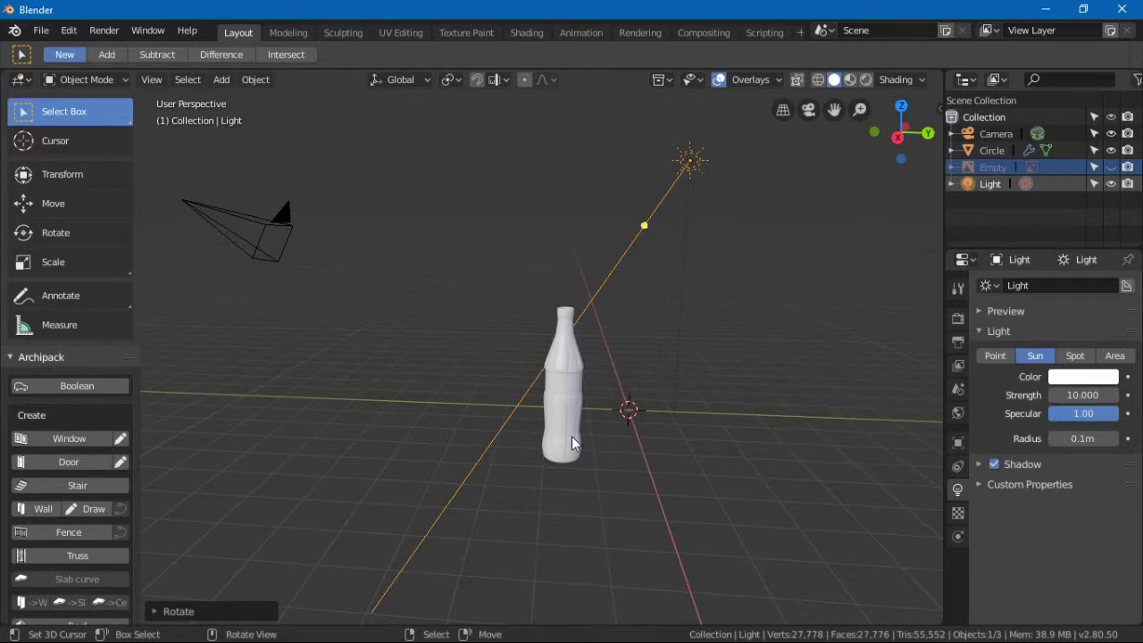
middle_click_drag(303, 316, 467, 370)
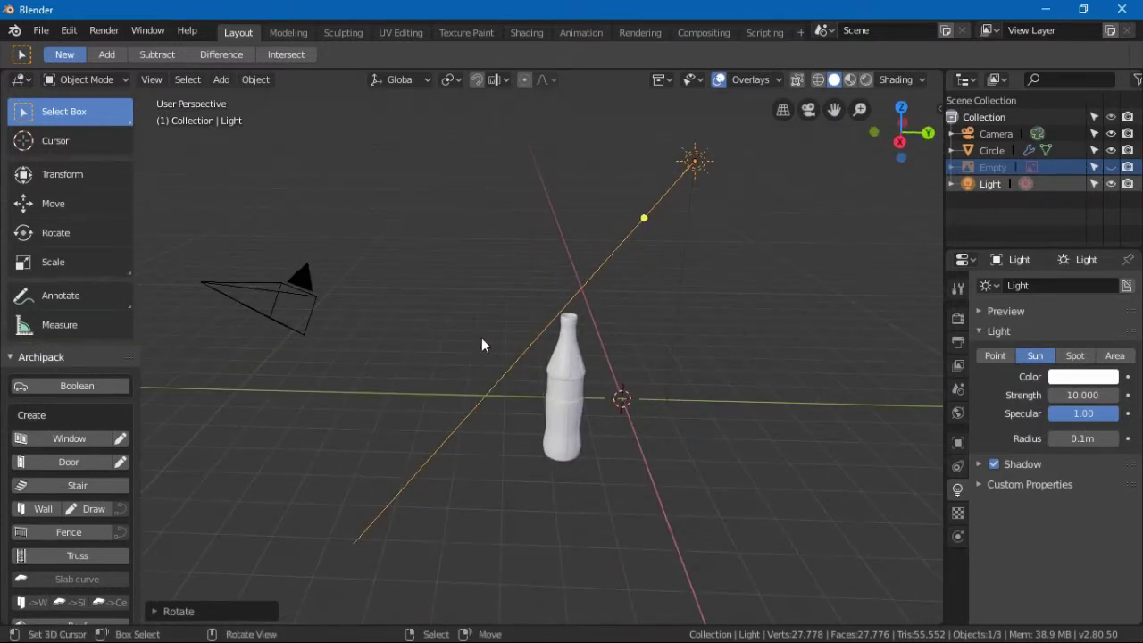
middle_click_drag(553, 370, 679, 345)
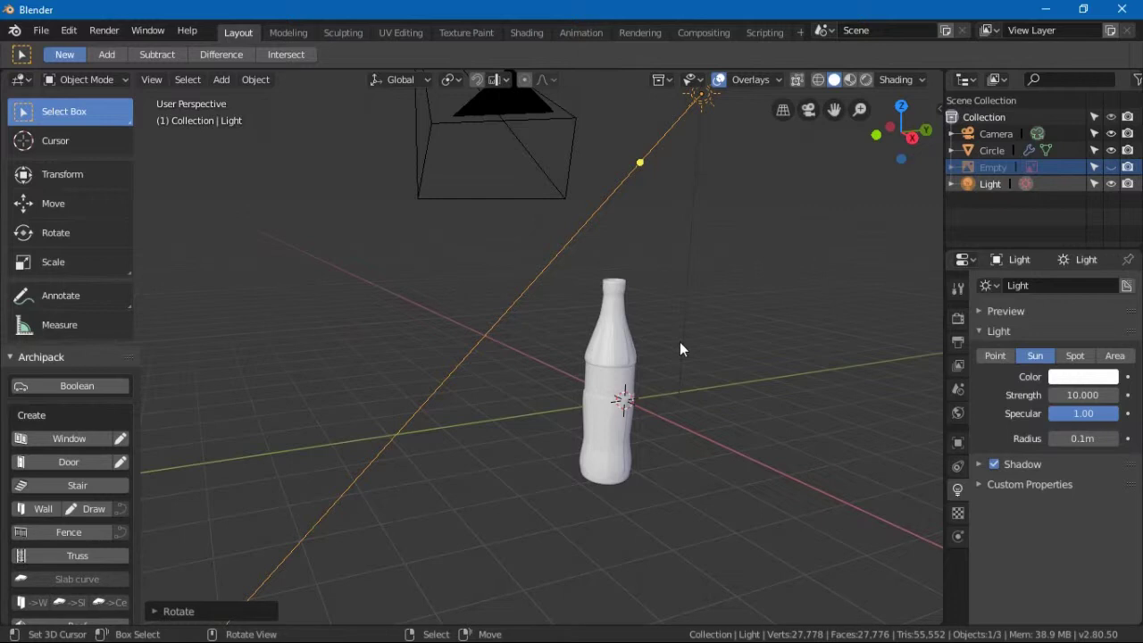
middle_click_drag(697, 334, 564, 395)
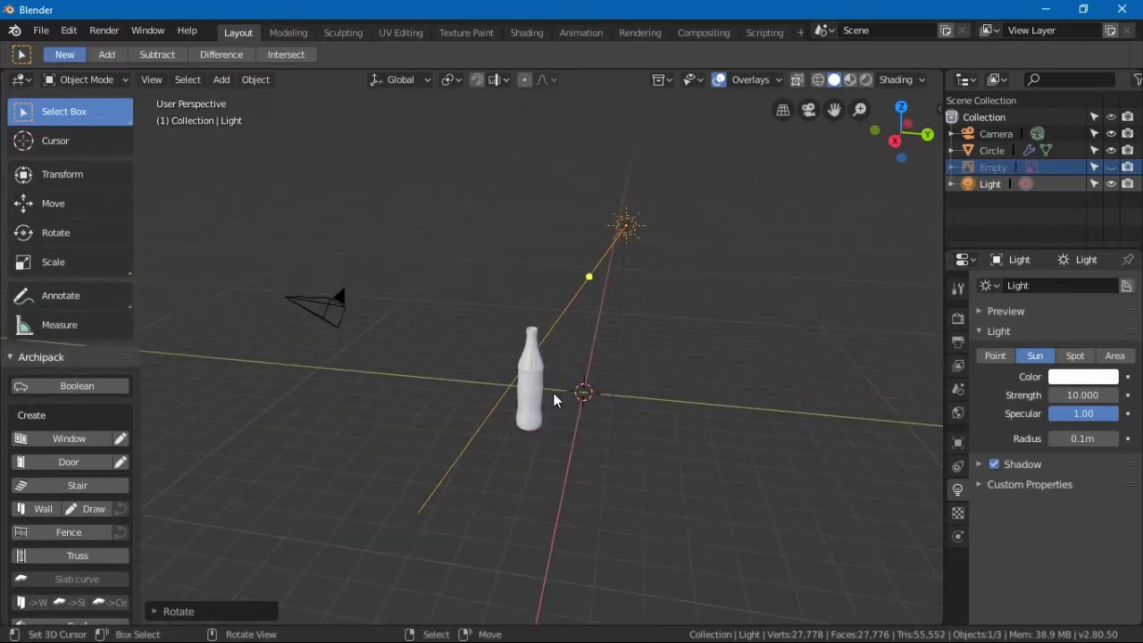
middle_click_drag(549, 393, 420, 410)
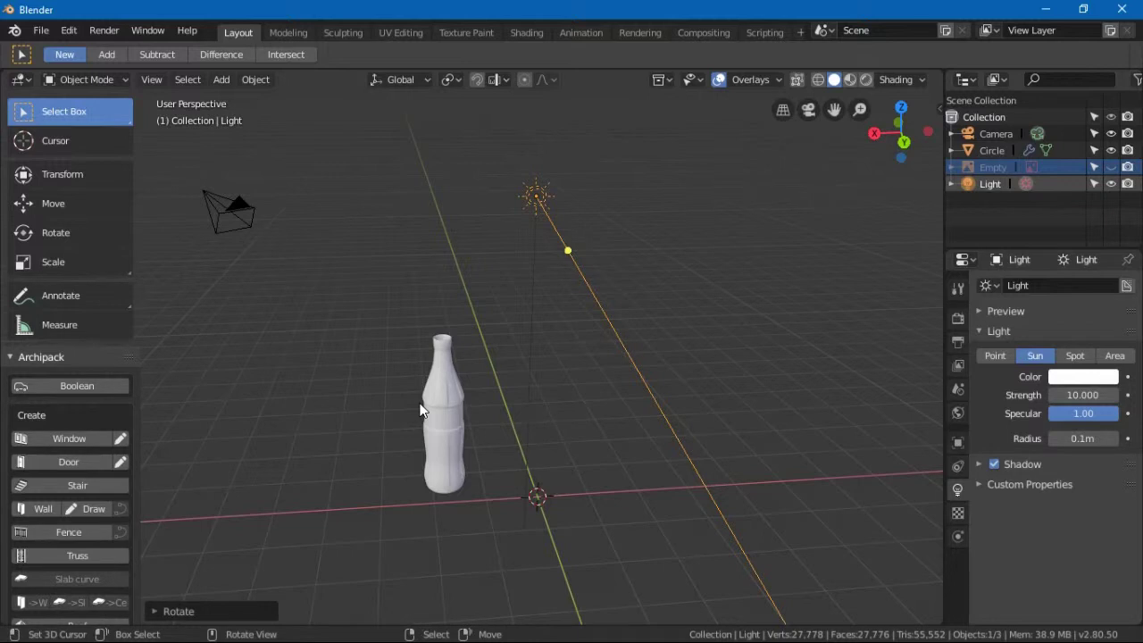
middle_click_drag(419, 410, 611, 408)
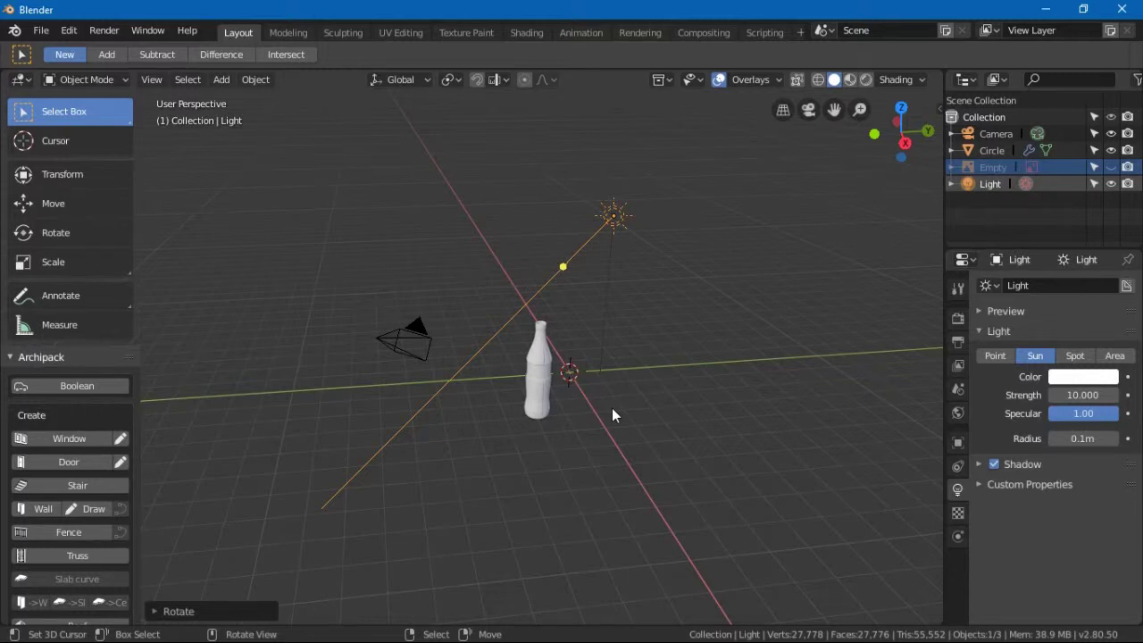
middle_click_drag(827, 411, 849, 412)
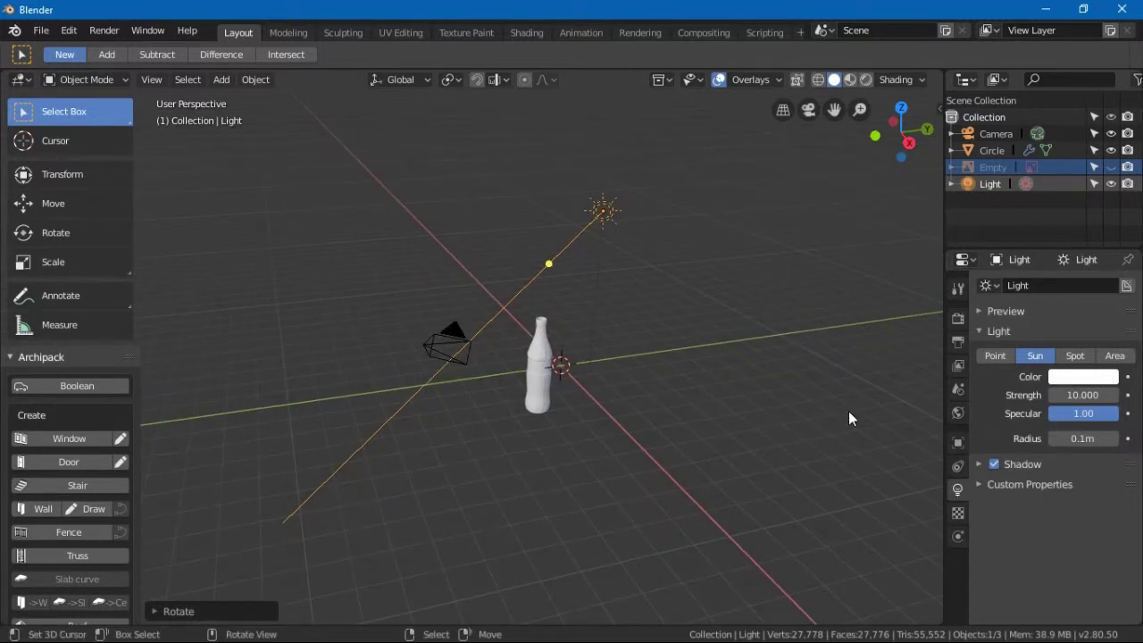